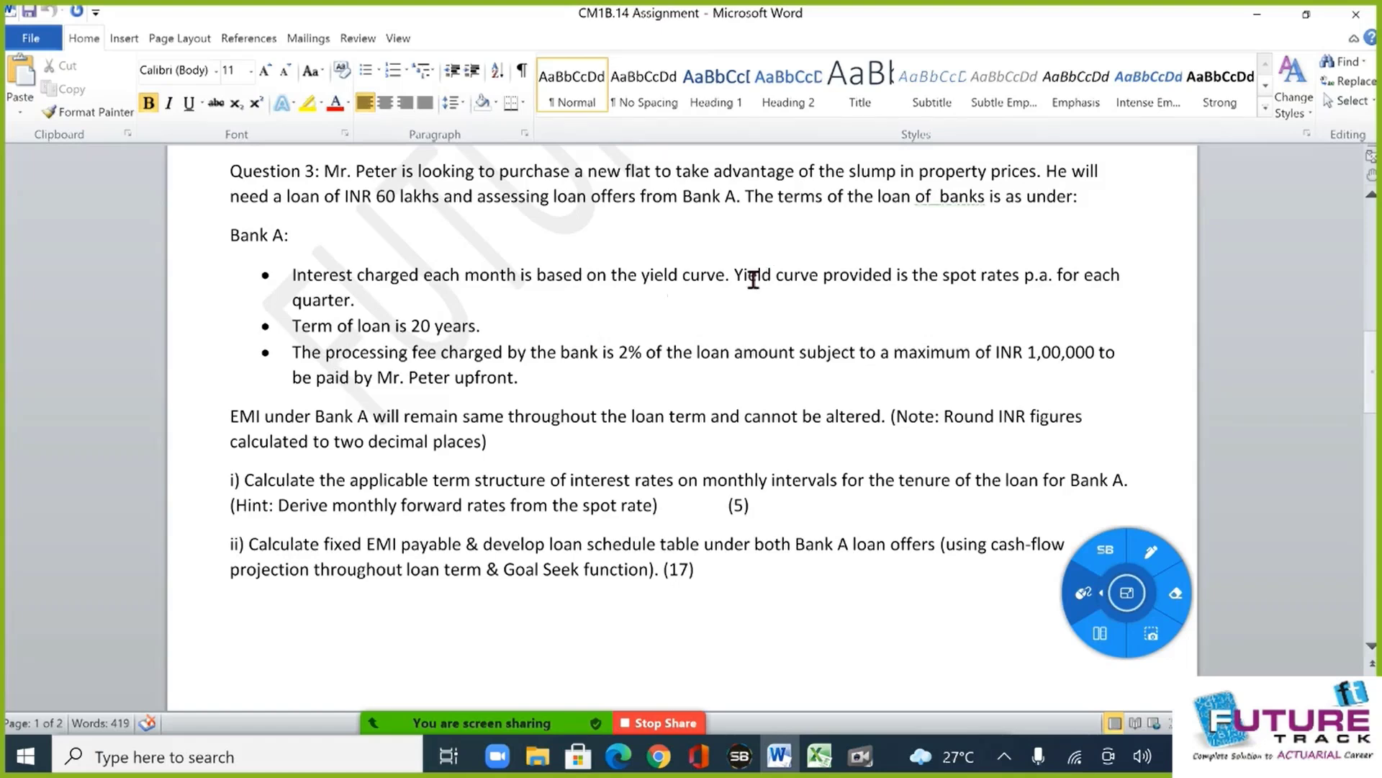
Highlight the Question 3 wording on yearly spot rates, then check the first tenor and spot yield in the Excel workbook.
left_click_drag(745, 276, 1059, 280)
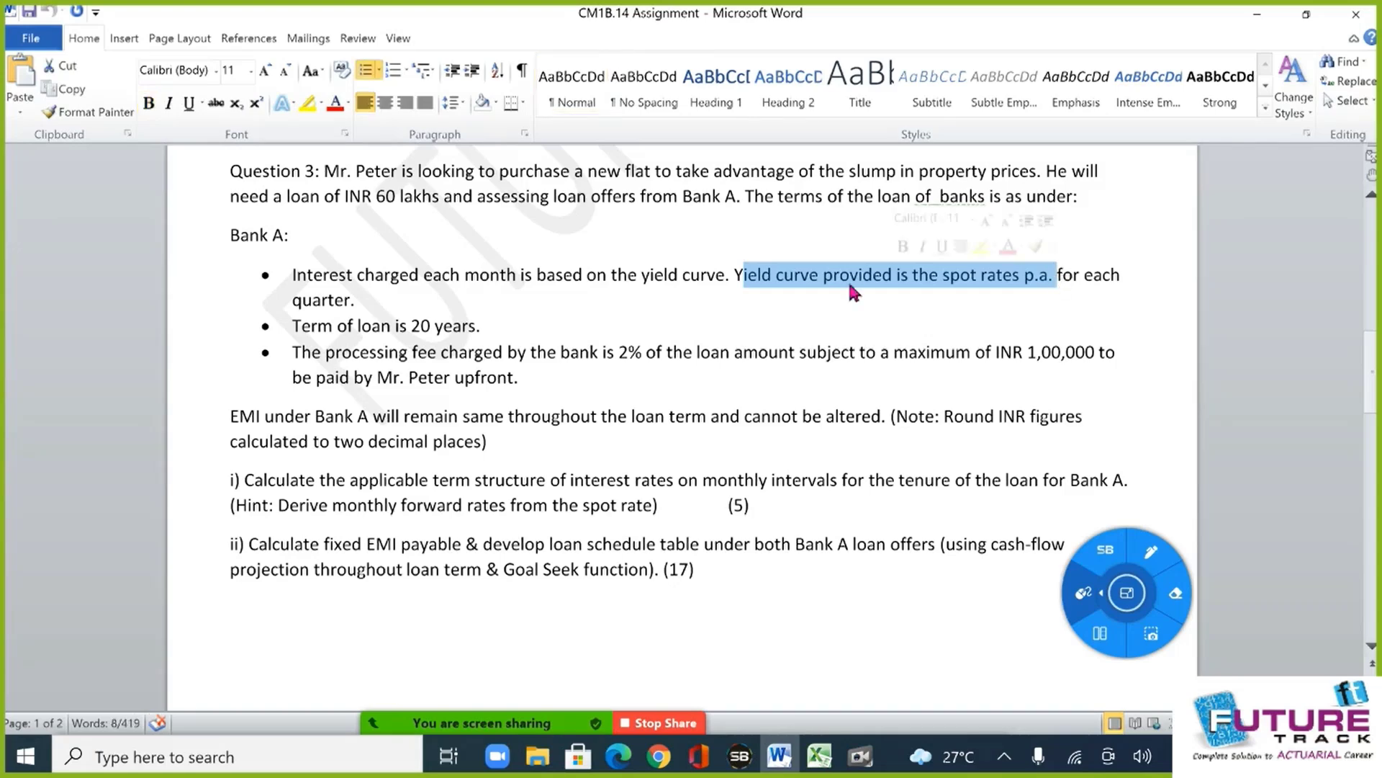
left_click(827, 772)
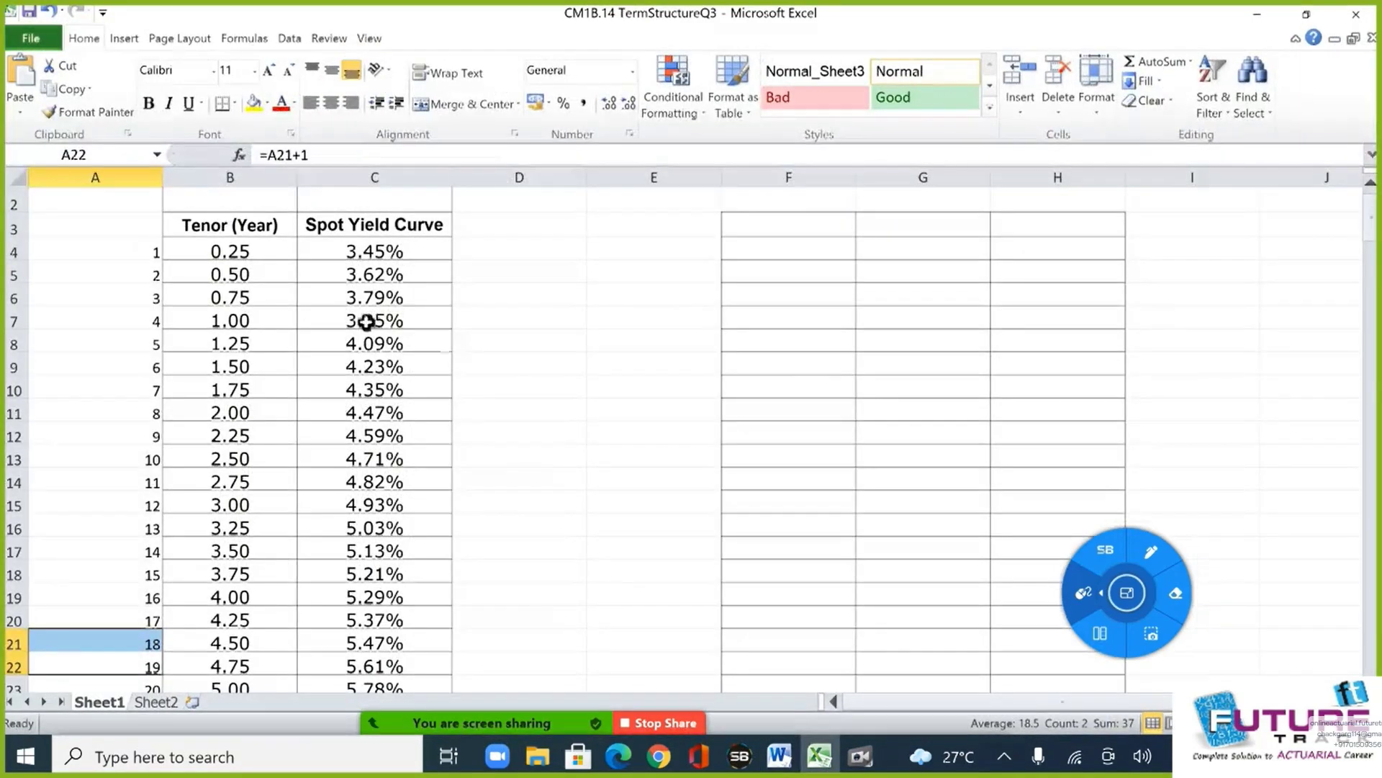
left_click(227, 253)
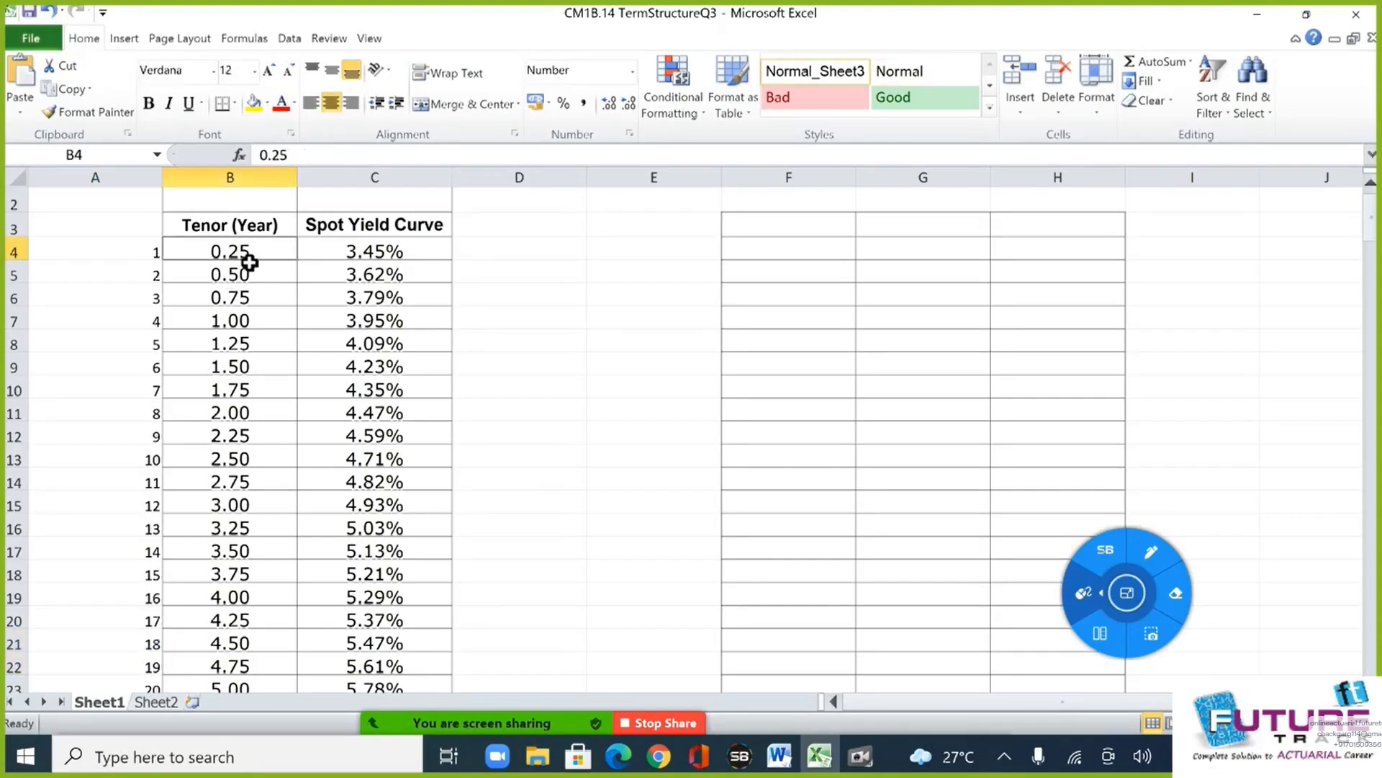
left_click(395, 249)
Clear the serial numbers 1 to 80 from column A, starting at A4.
left_click(114, 255)
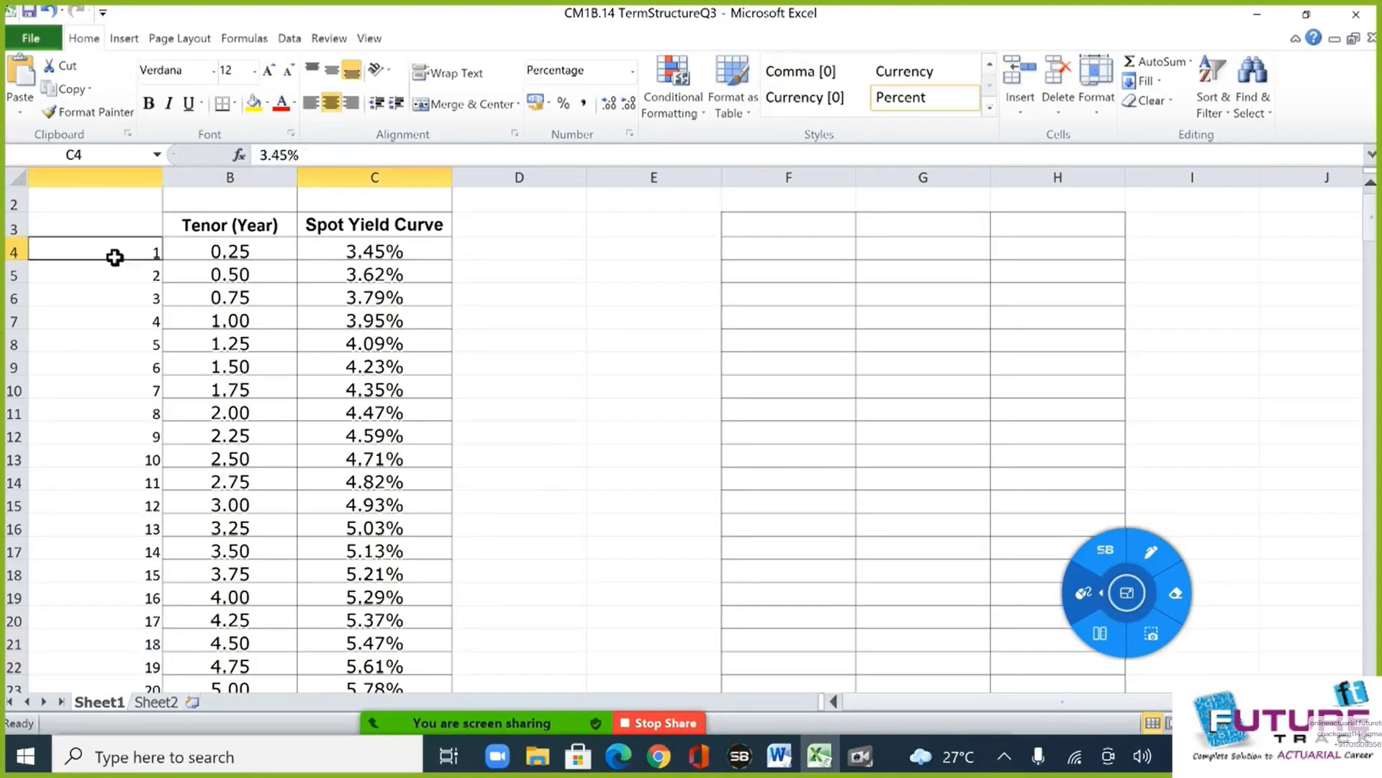
key("ctrl+shift+Down")
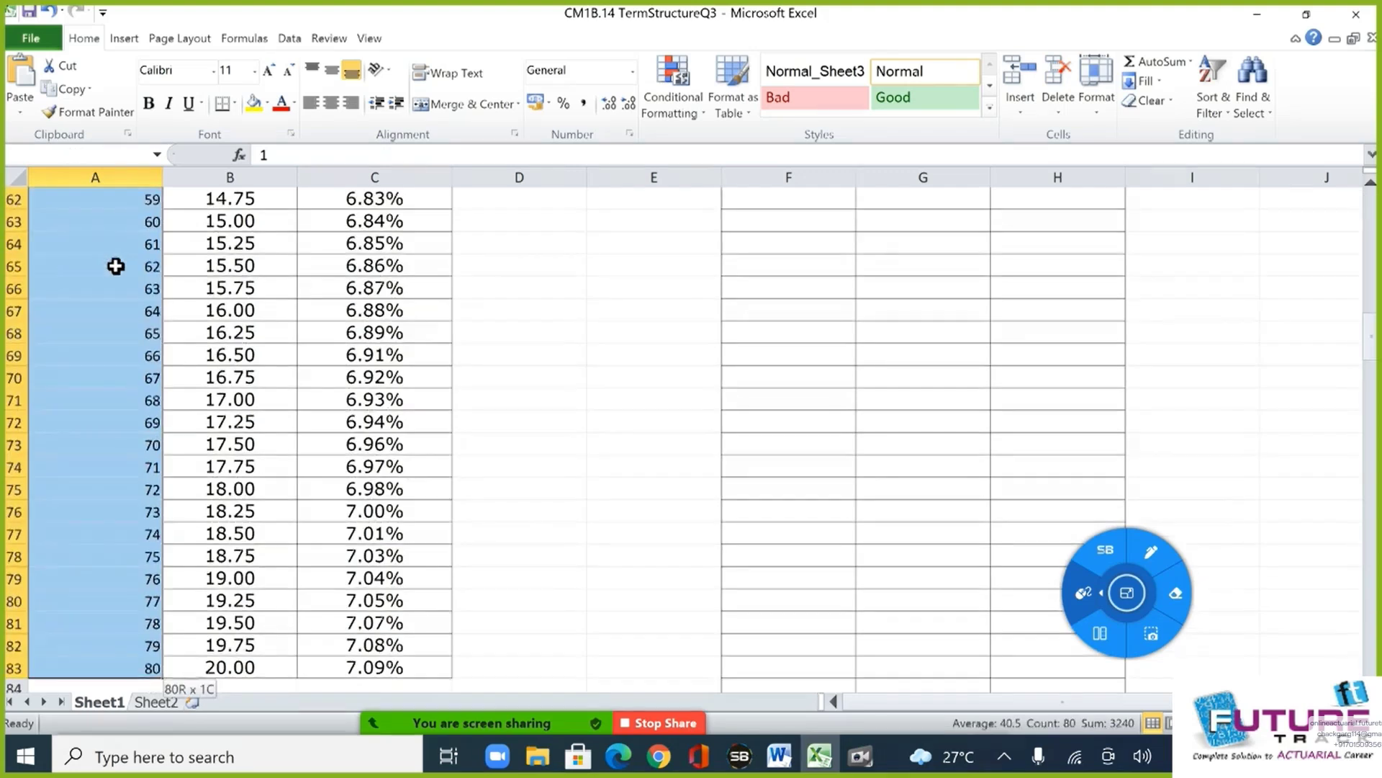
key("Delete")
scroll(115, 267, "up", 20)
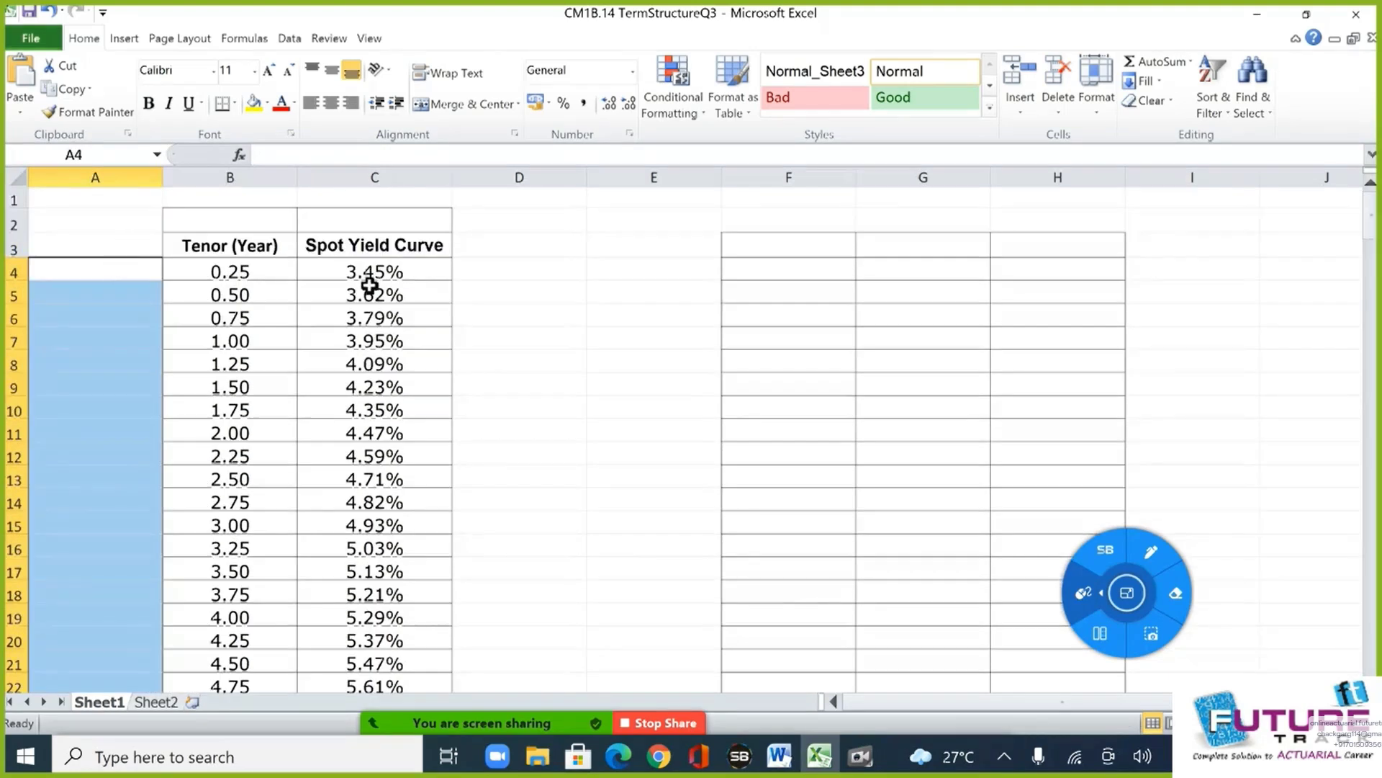
left_click(521, 311)
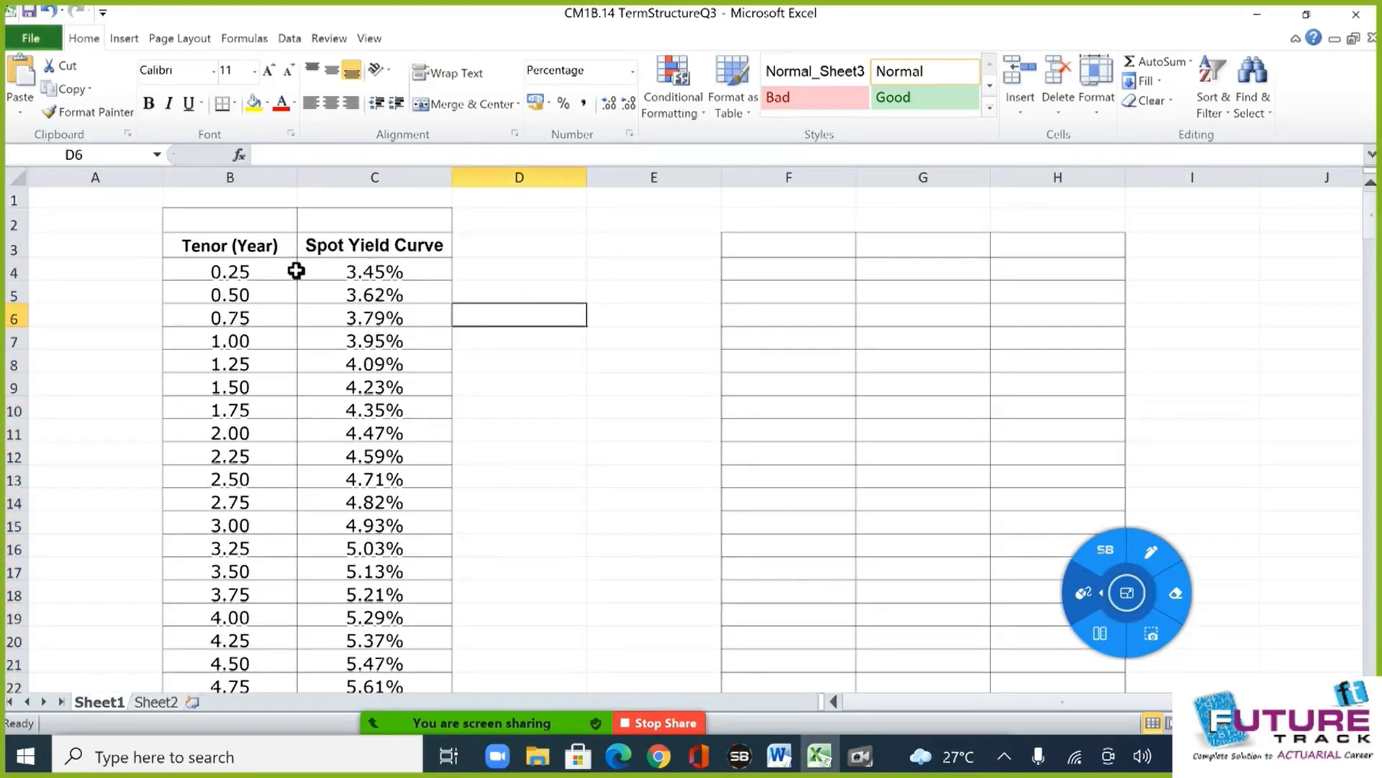
Widen column C and append "(pa)" to the Spot Yield Curve header in C3.
left_click(378, 277)
left_click_drag(452, 177, 490, 177)
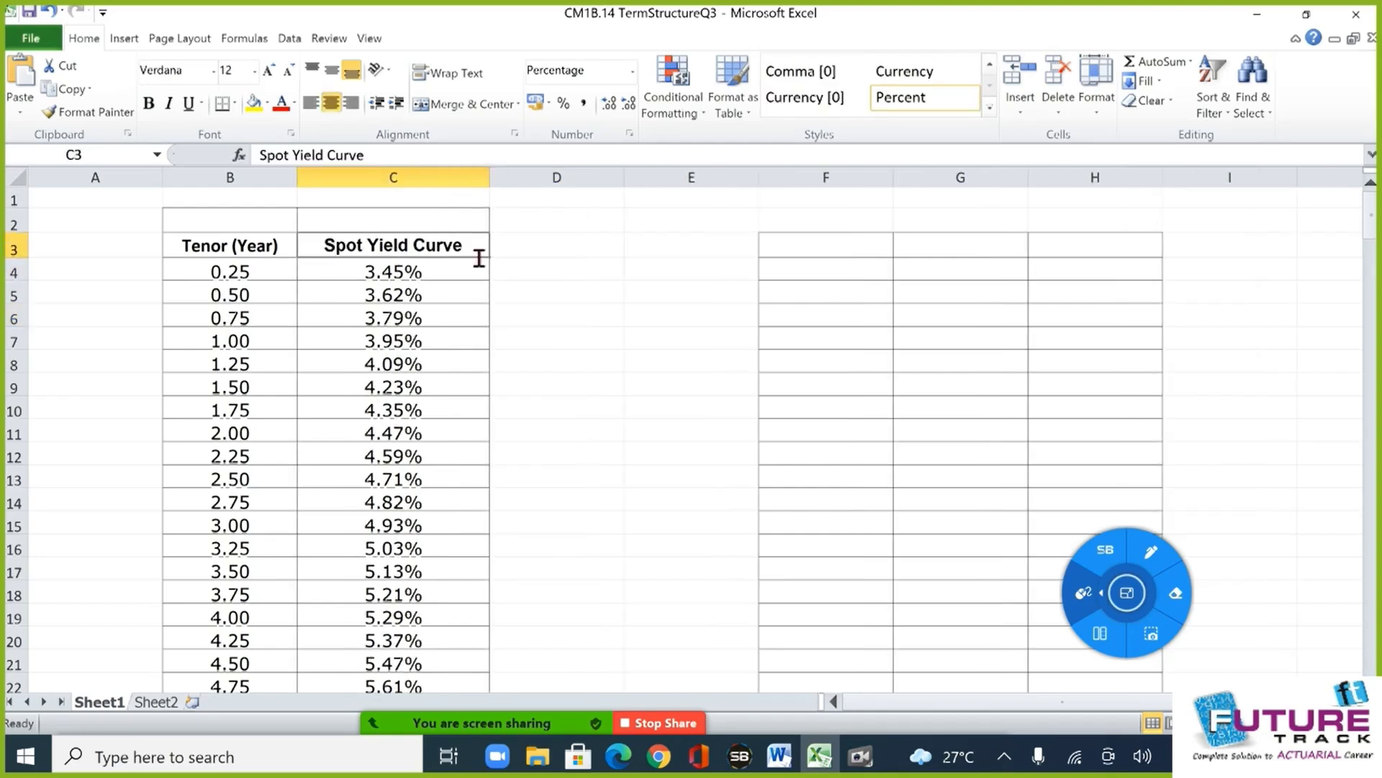
double_click(478, 255)
type("(pa)")
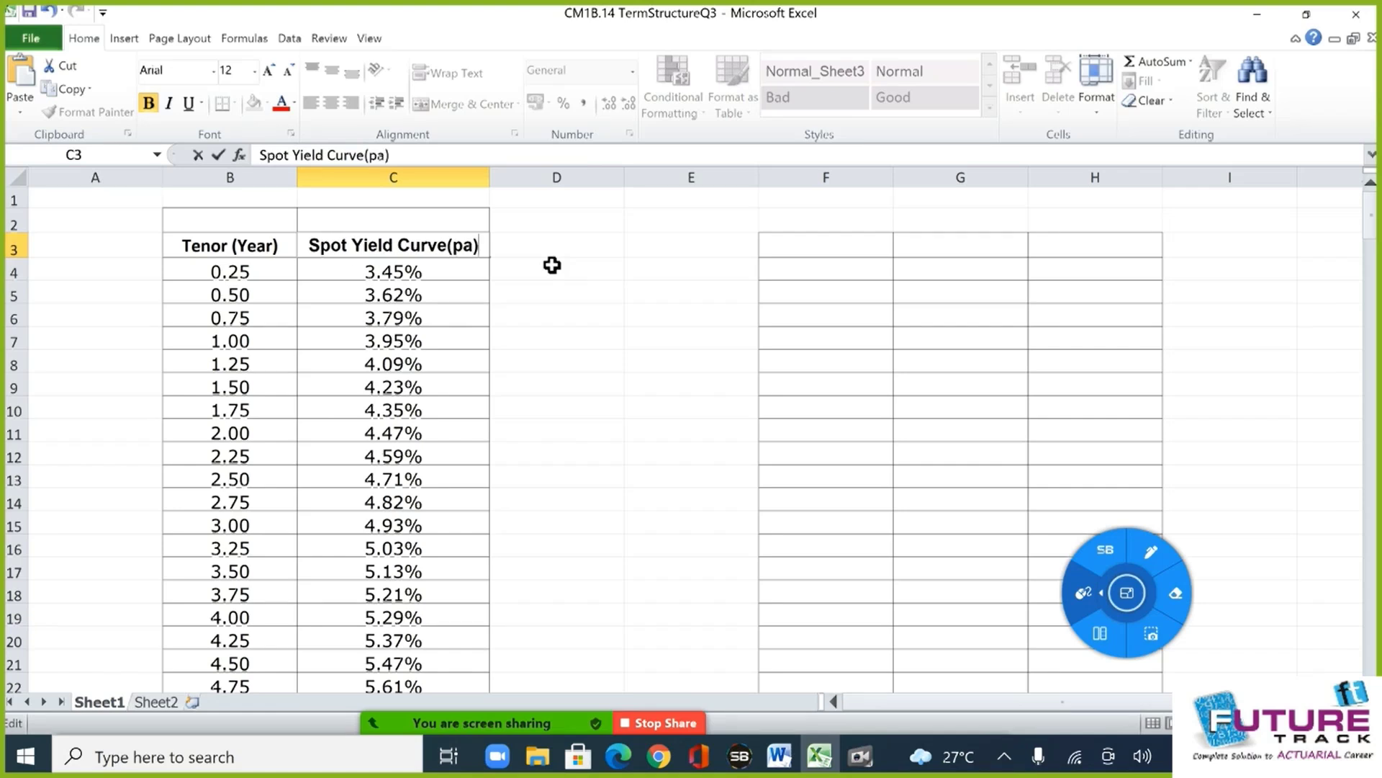
key("ctrl+Return")
key("Return")
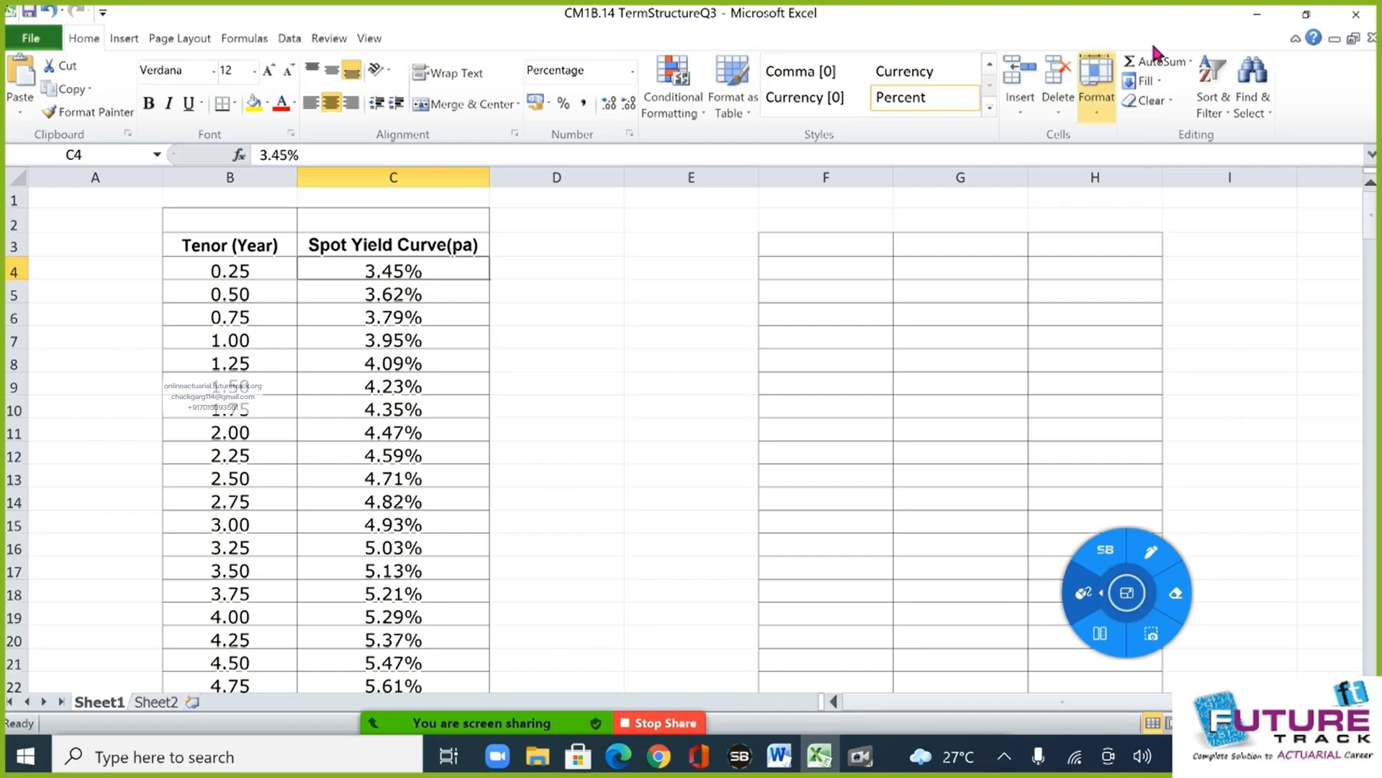
Switch to the whiteboard app and draw a timeline marked 0, 0.25, 0.5, 0.75 and 1, with brackets from 0 to each mark.
left_click(1258, 16)
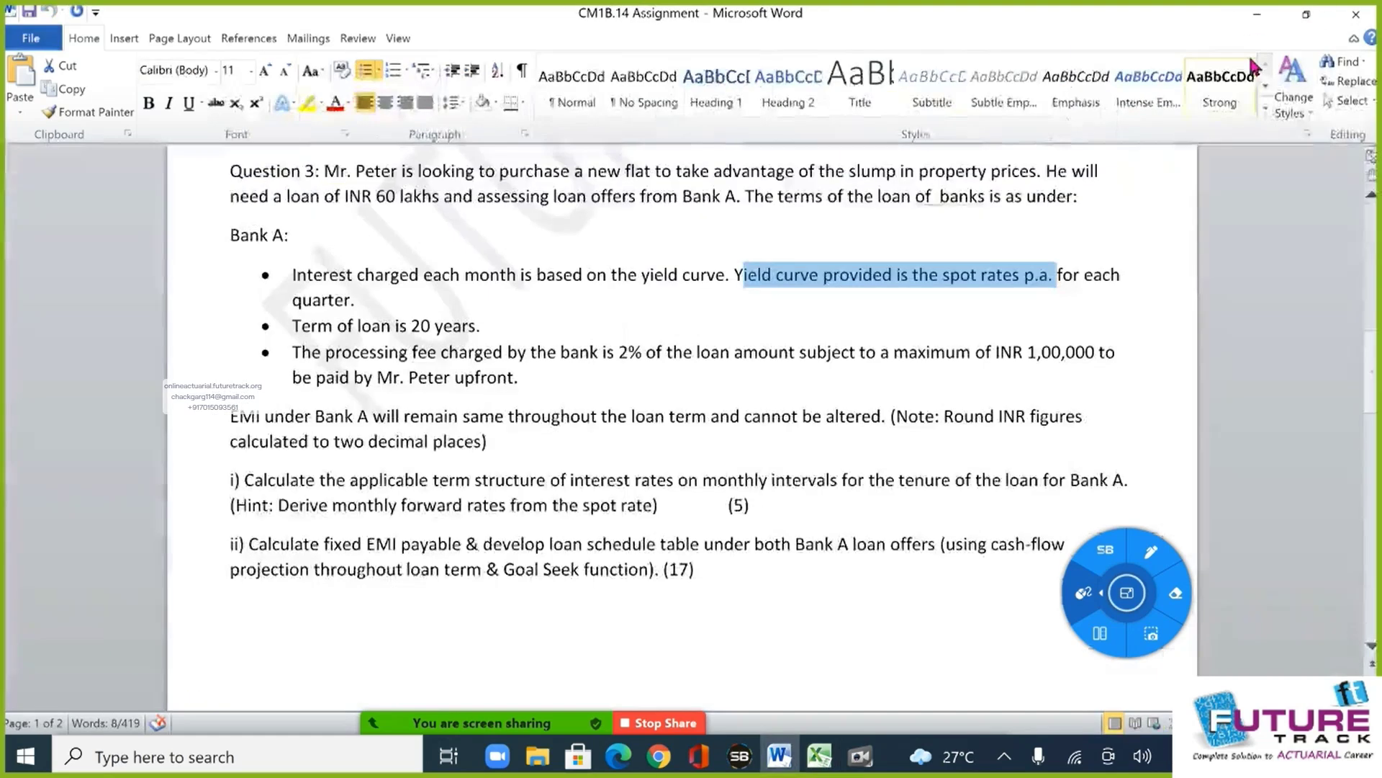
left_click(1258, 21)
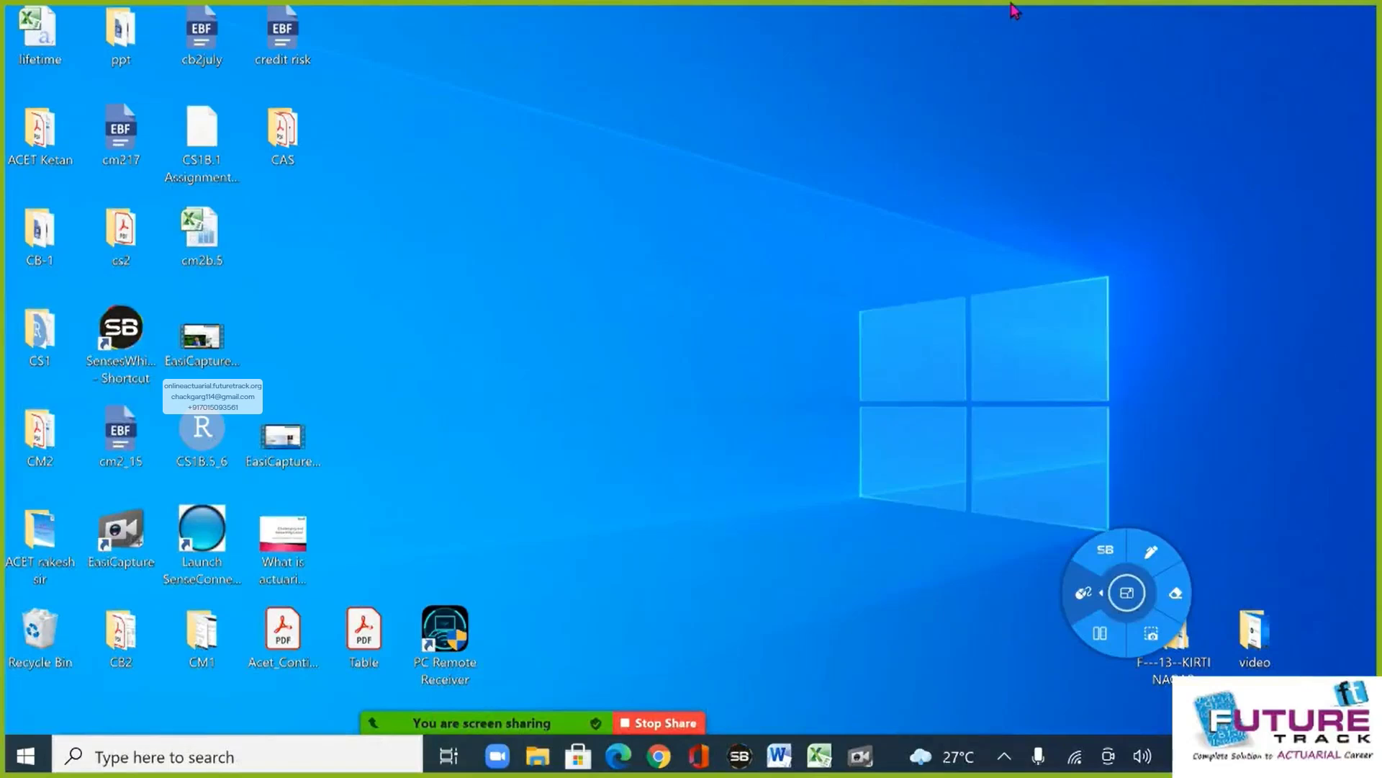
left_click(139, 350)
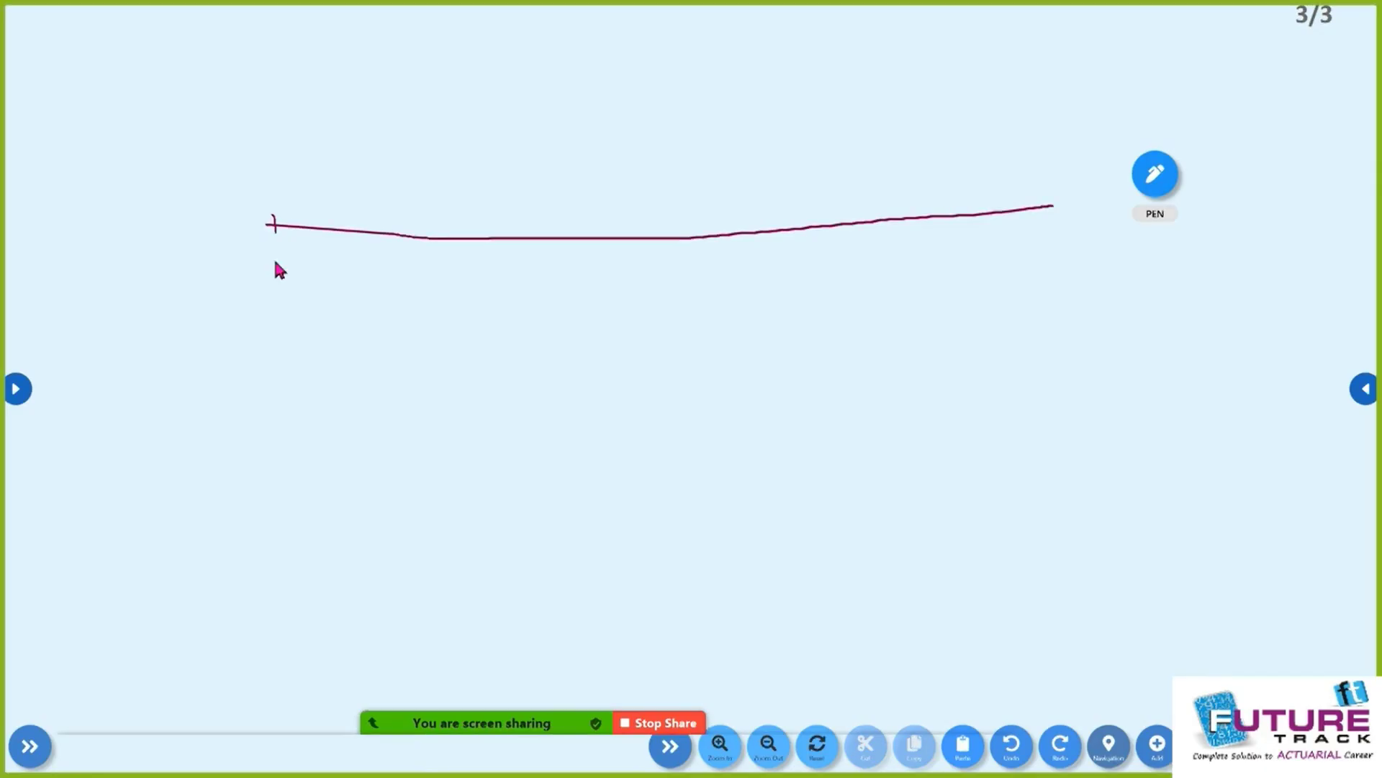
mouse_move(274, 270)
left_mouse_down()
mouse_move(279, 296)
mouse_move(275, 269)
left_mouse_up()
mouse_move(277, 315)
left_mouse_down()
mouse_move(333, 354)
mouse_move(447, 311)
left_mouse_up()
left_click_drag(276, 314, 493, 364)
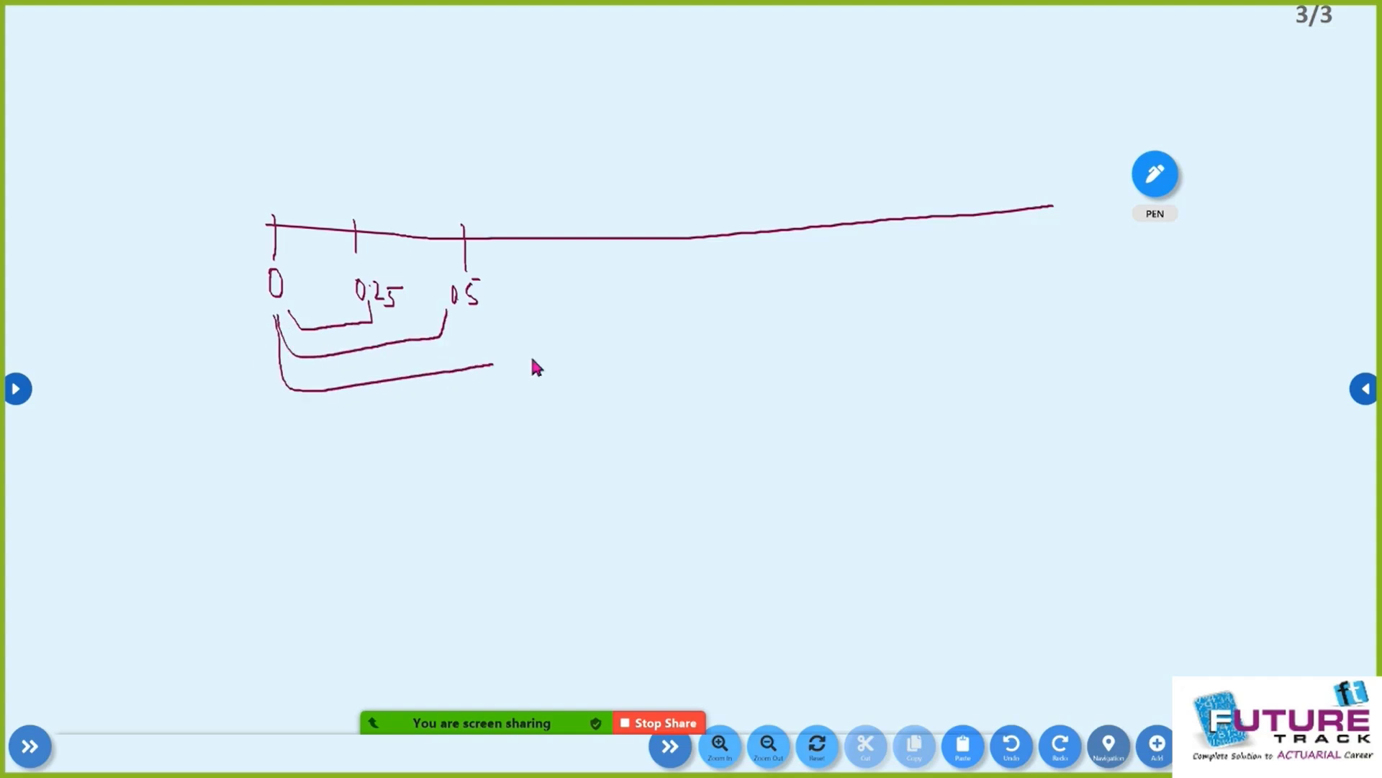
left_click_drag(553, 303, 552, 288)
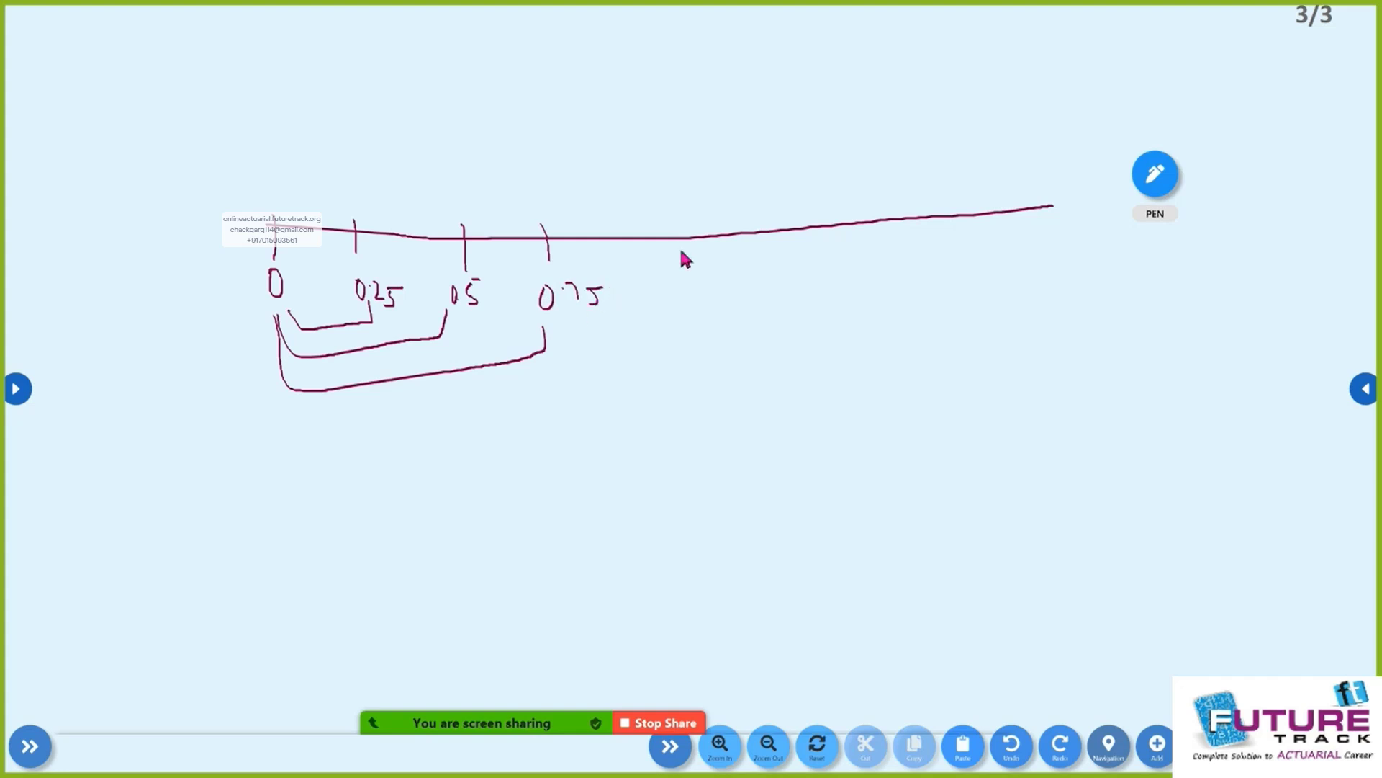
mouse_move(254, 335)
left_mouse_down()
mouse_move(594, 407)
mouse_move(679, 357)
left_mouse_up()
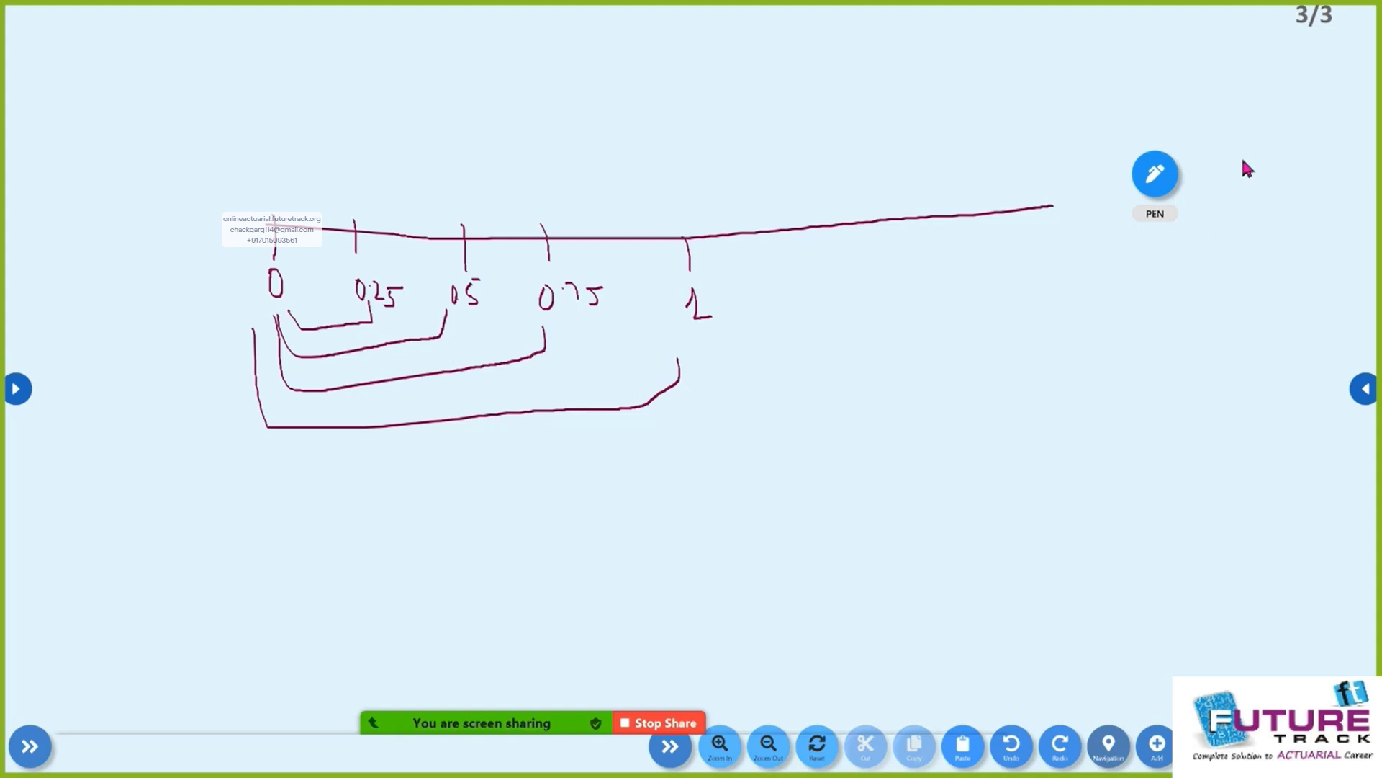
Leave the whiteboard and return to the Excel workbook to review the spot yields across the longer tenors.
left_click(1365, 389)
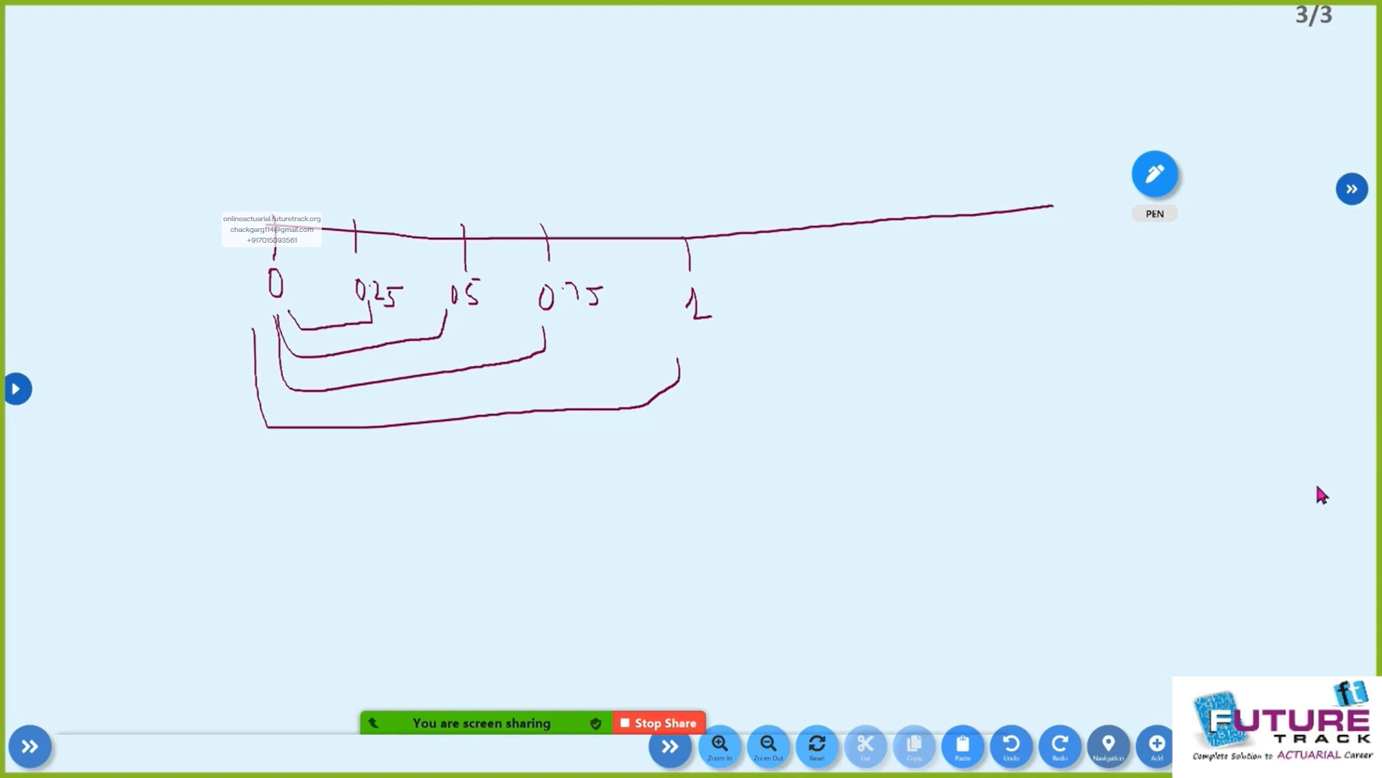
left_click(1350, 536)
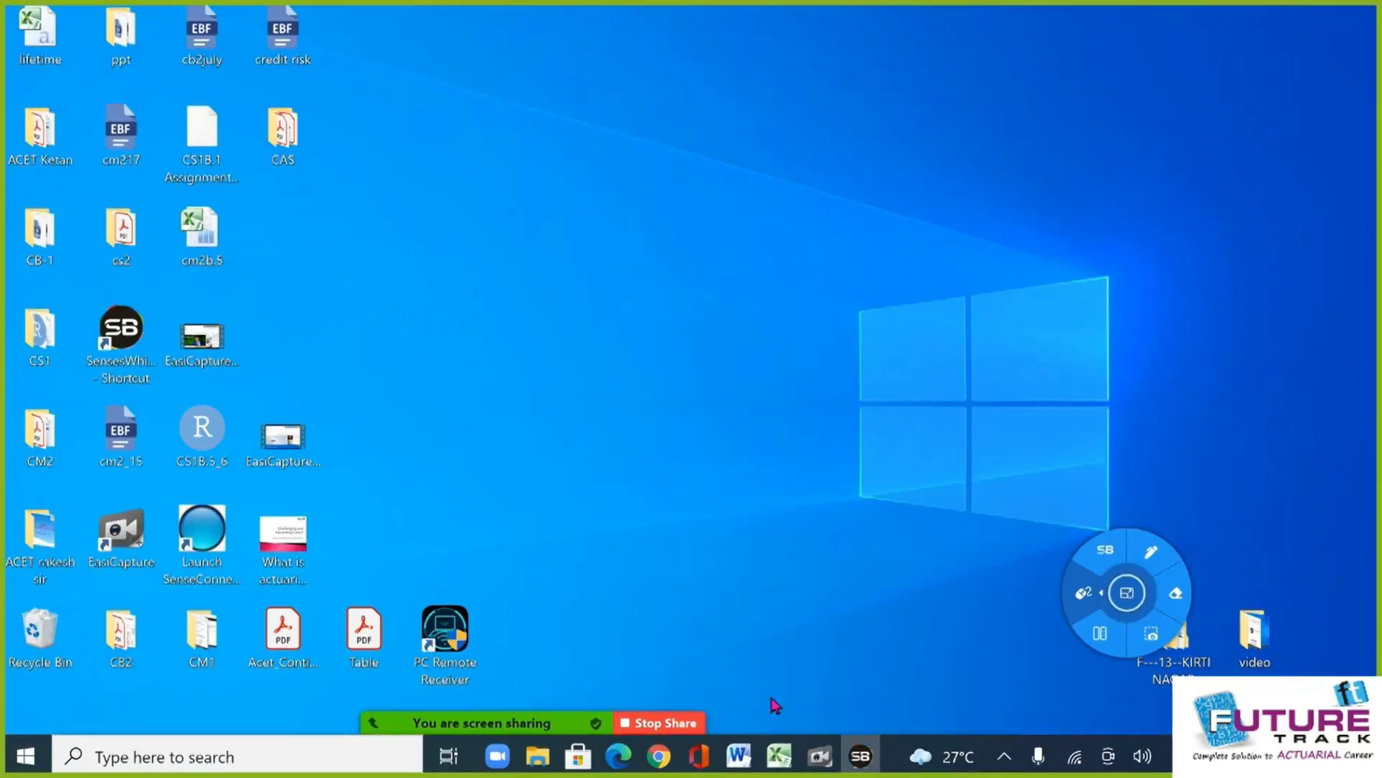
left_click(778, 756)
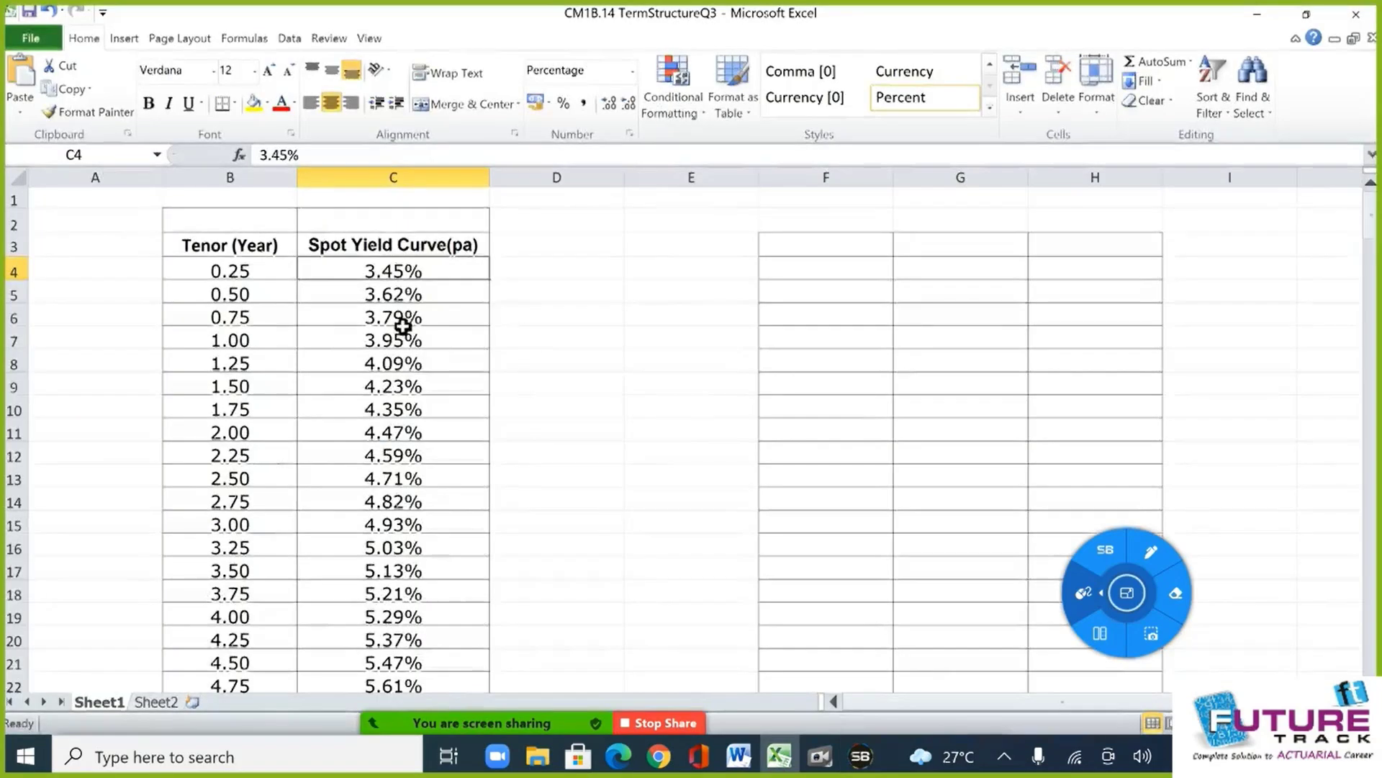
scroll(401, 339, "down", 5)
scroll(403, 367, "down", 7)
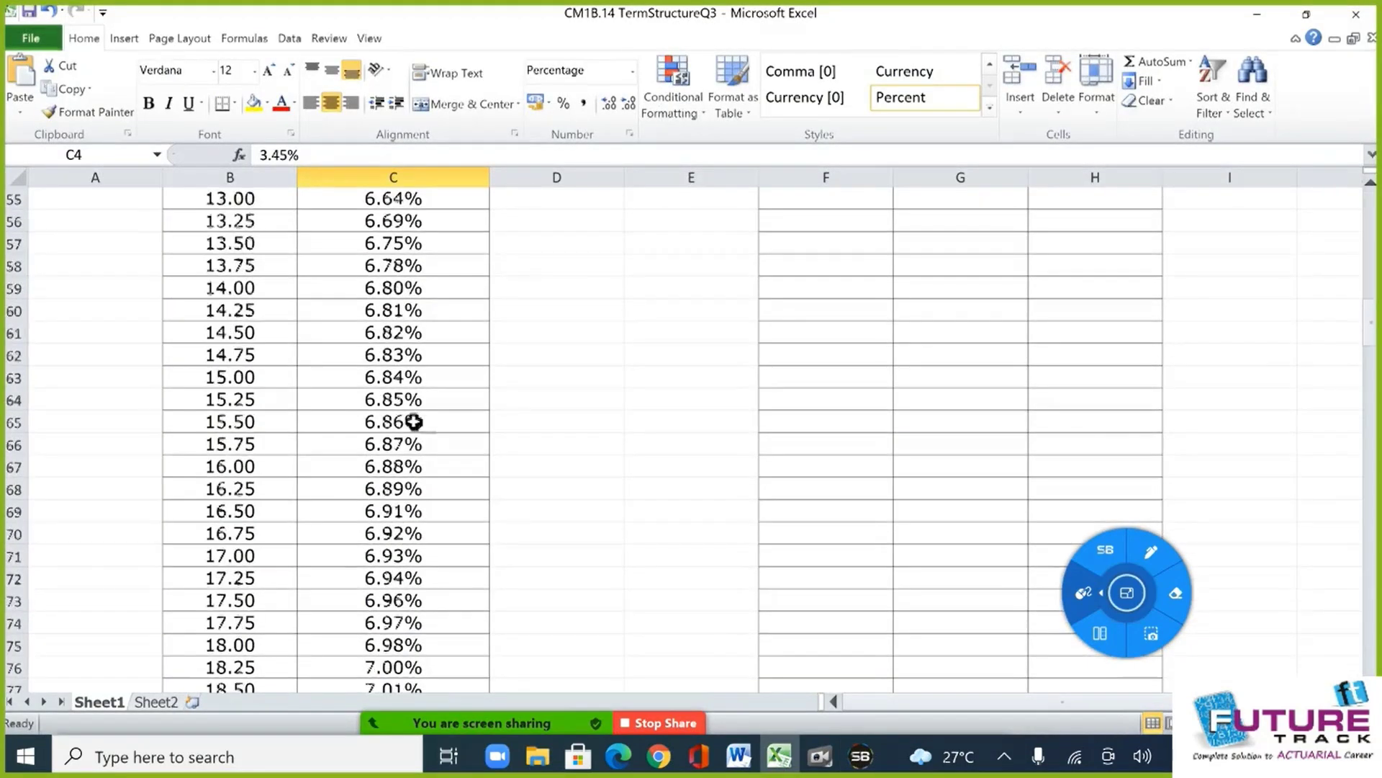
scroll(427, 428, "up", 10)
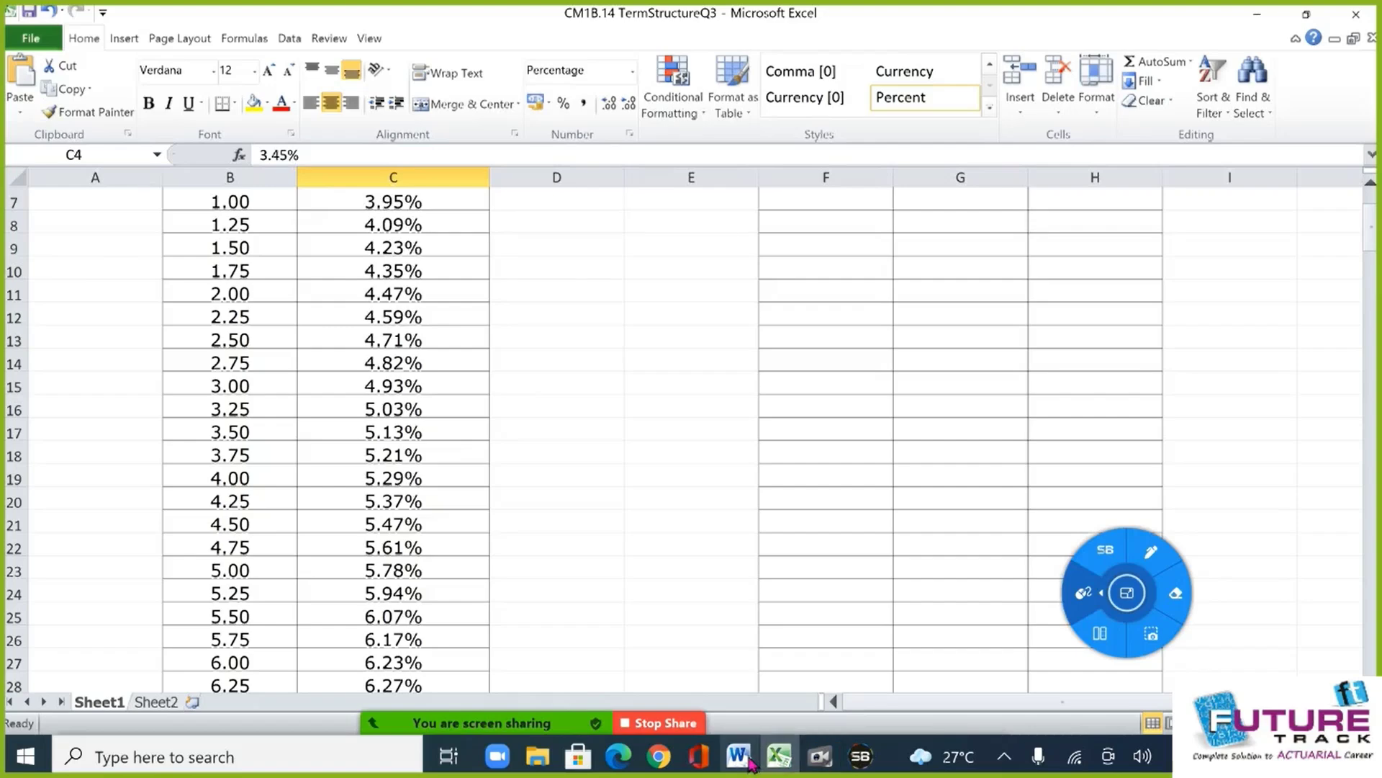
Switch to the Word assignment and highlight the 20-year loan term, the INR 1,00,000 processing fee cap and the upfront payer.
left_click(739, 756)
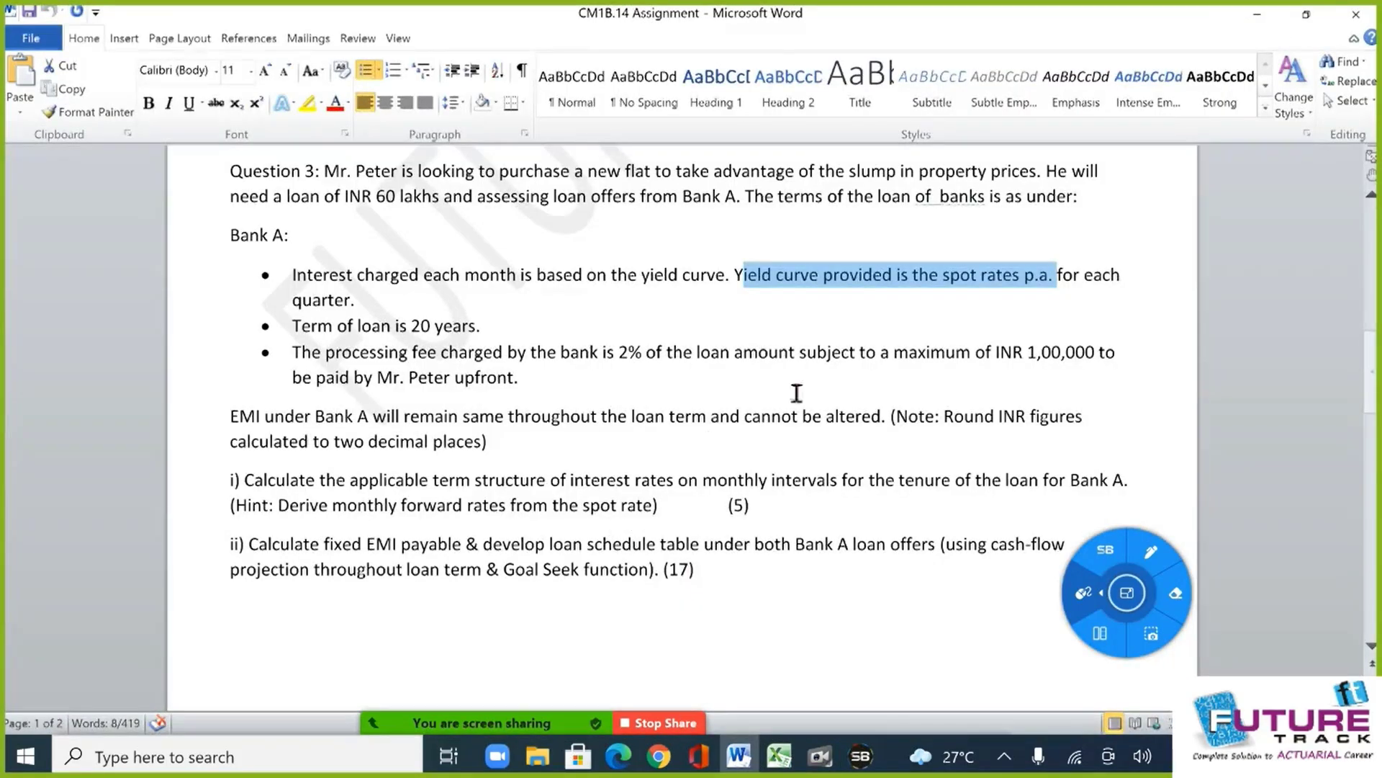
left_click(678, 385)
left_click_drag(295, 328, 476, 328)
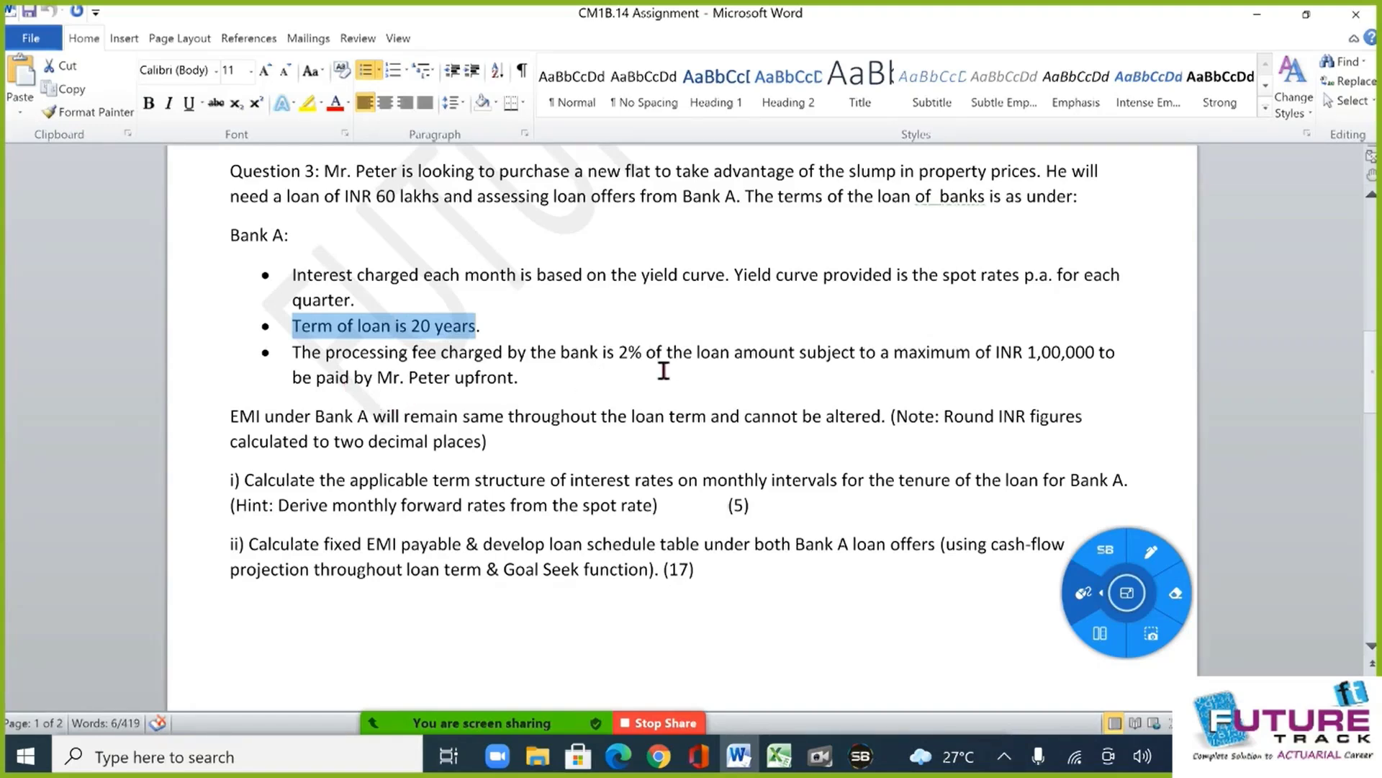
left_click_drag(1026, 358, 1140, 376)
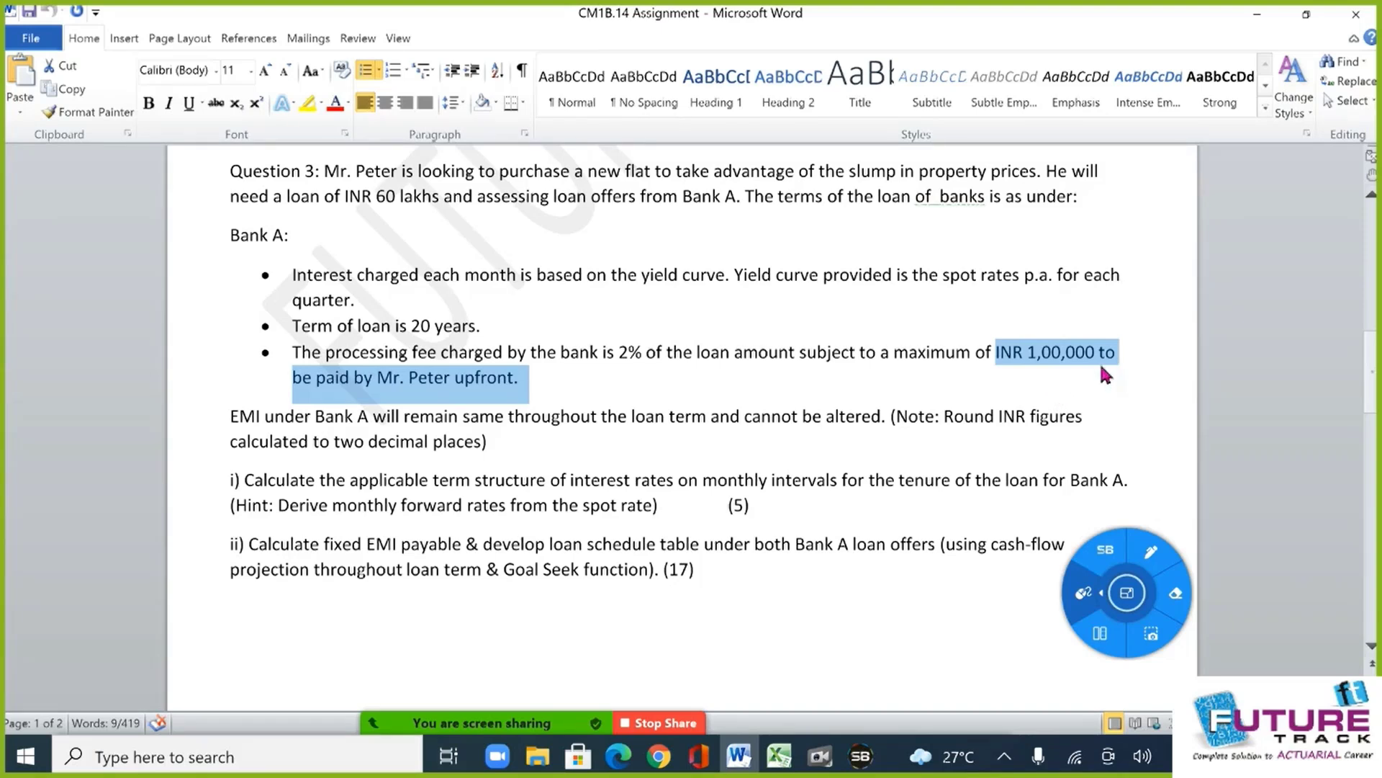
left_click(1077, 387)
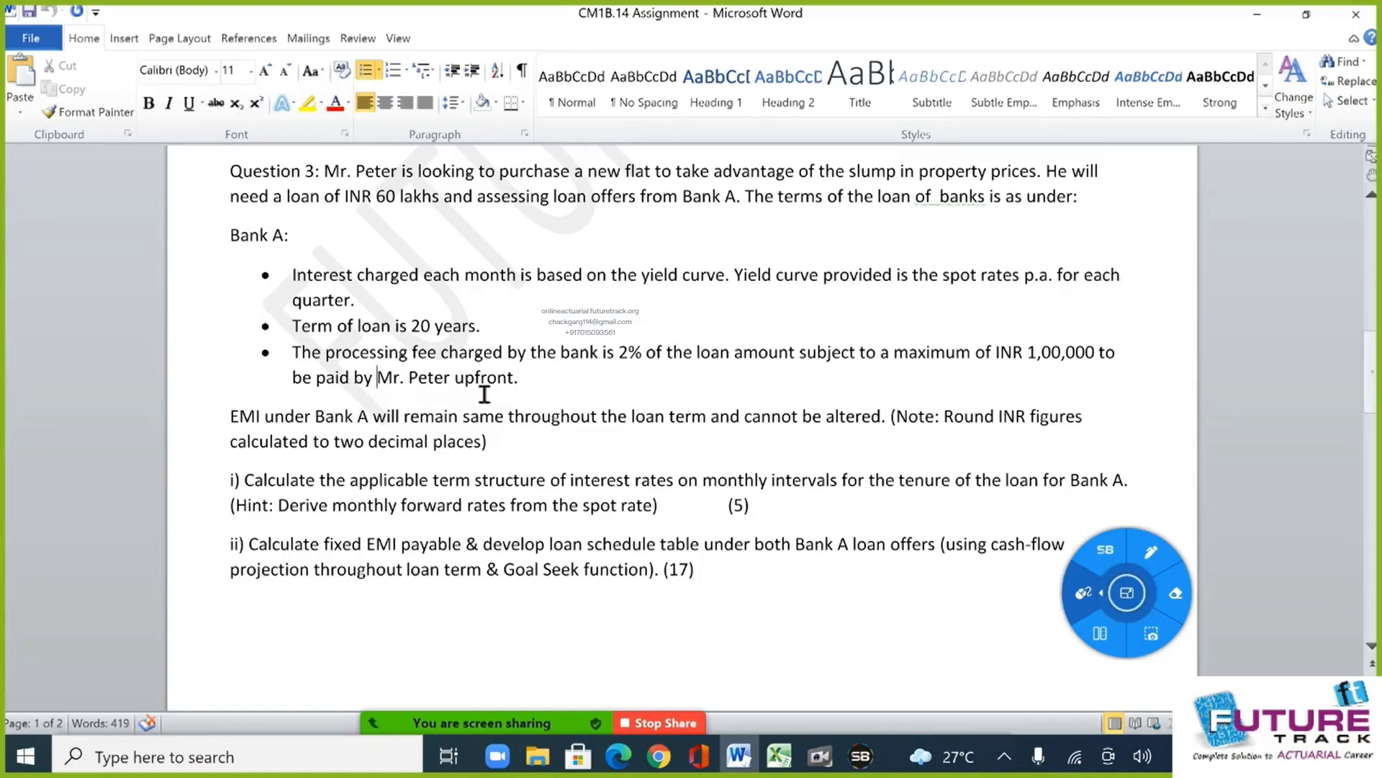
left_click_drag(379, 378, 514, 377)
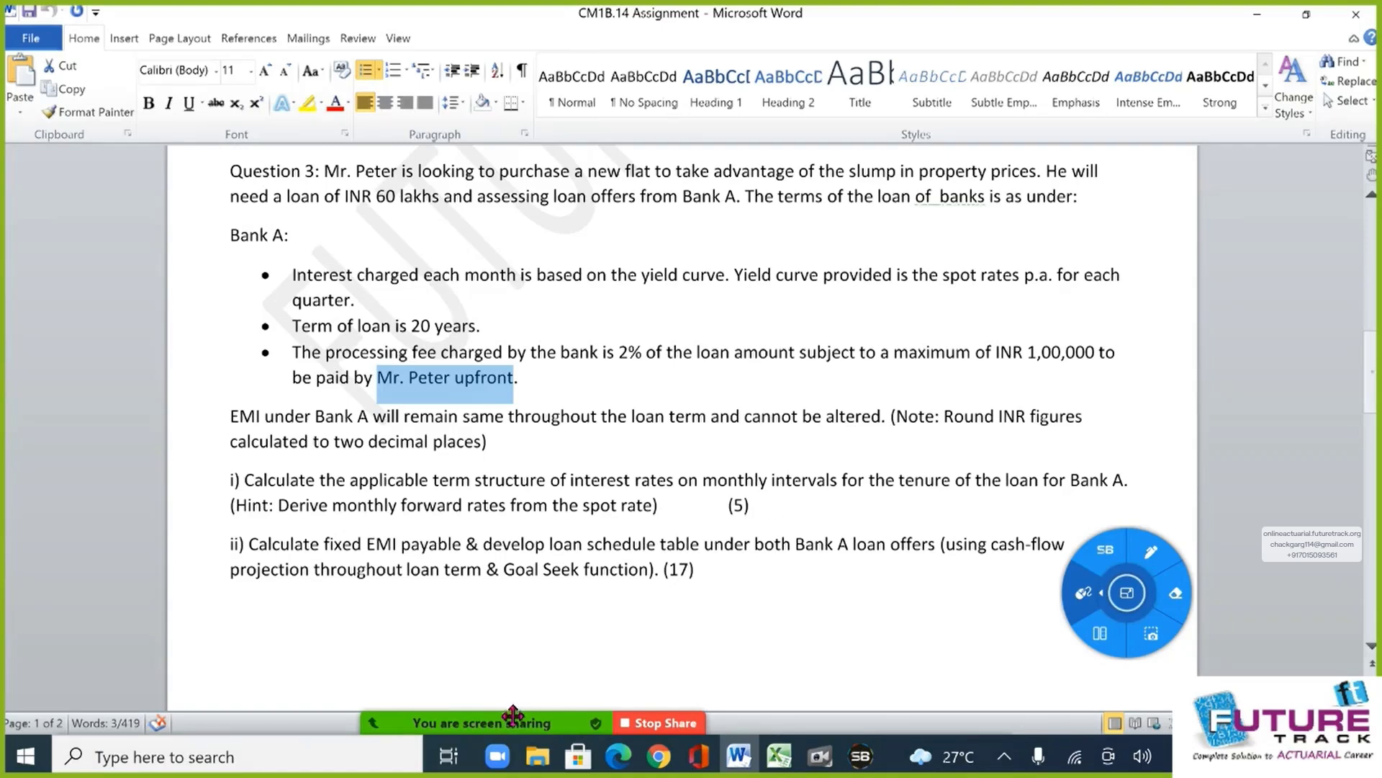
Check the participants list of the screen-sharing meeting.
mouse_move(513, 718)
left_click(443, 709)
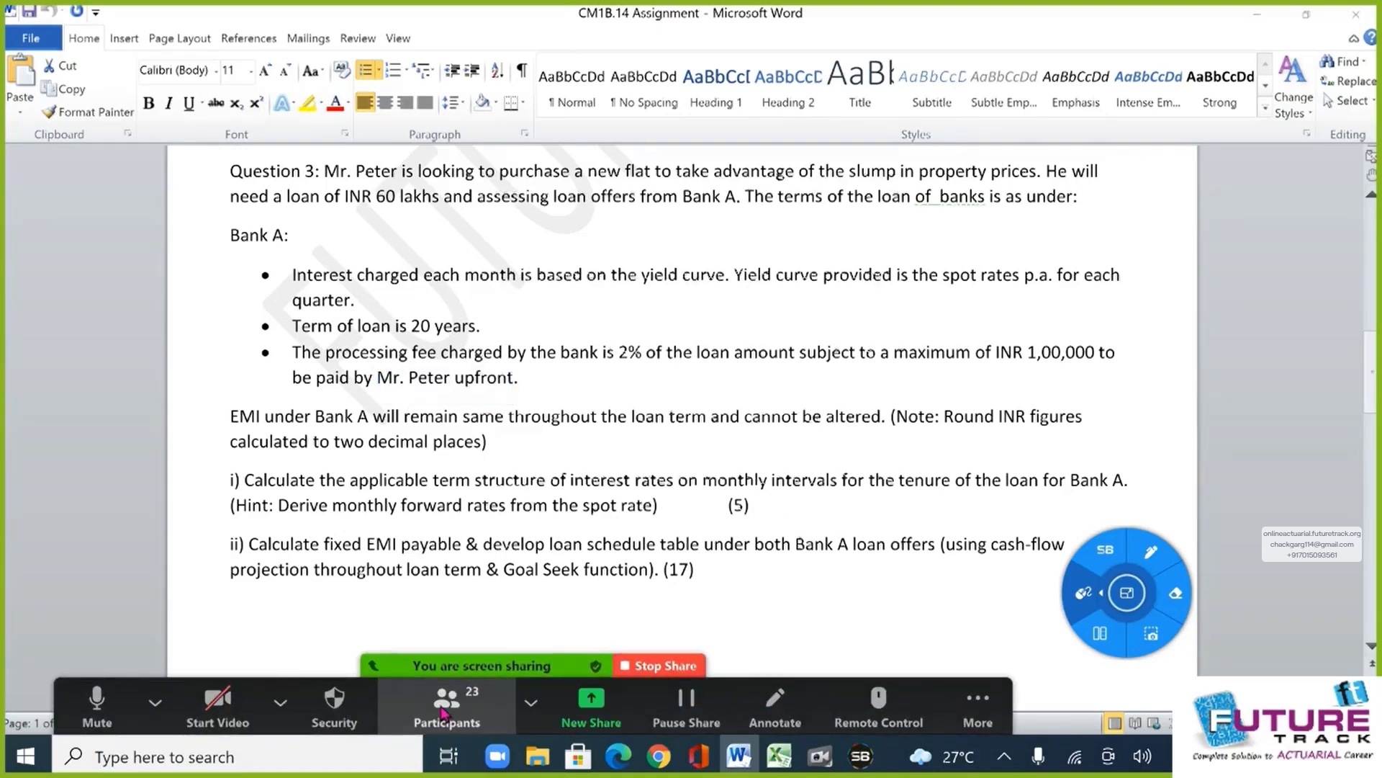
left_click(775, 196)
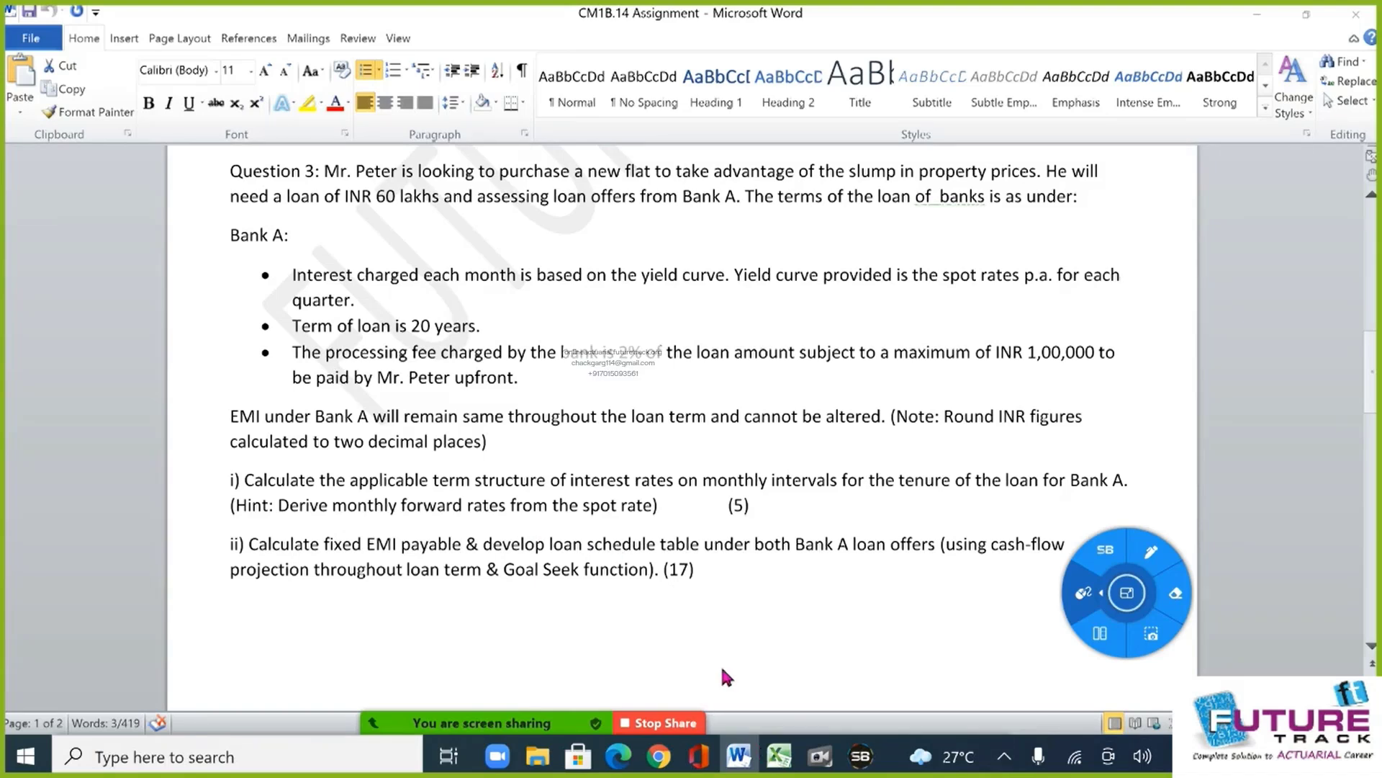
Switch to the Excel workbook, enter the header "forward rate (quarterly)" in D3 and fit column D's width to it.
left_click(779, 756)
scroll(499, 358, "up", 2)
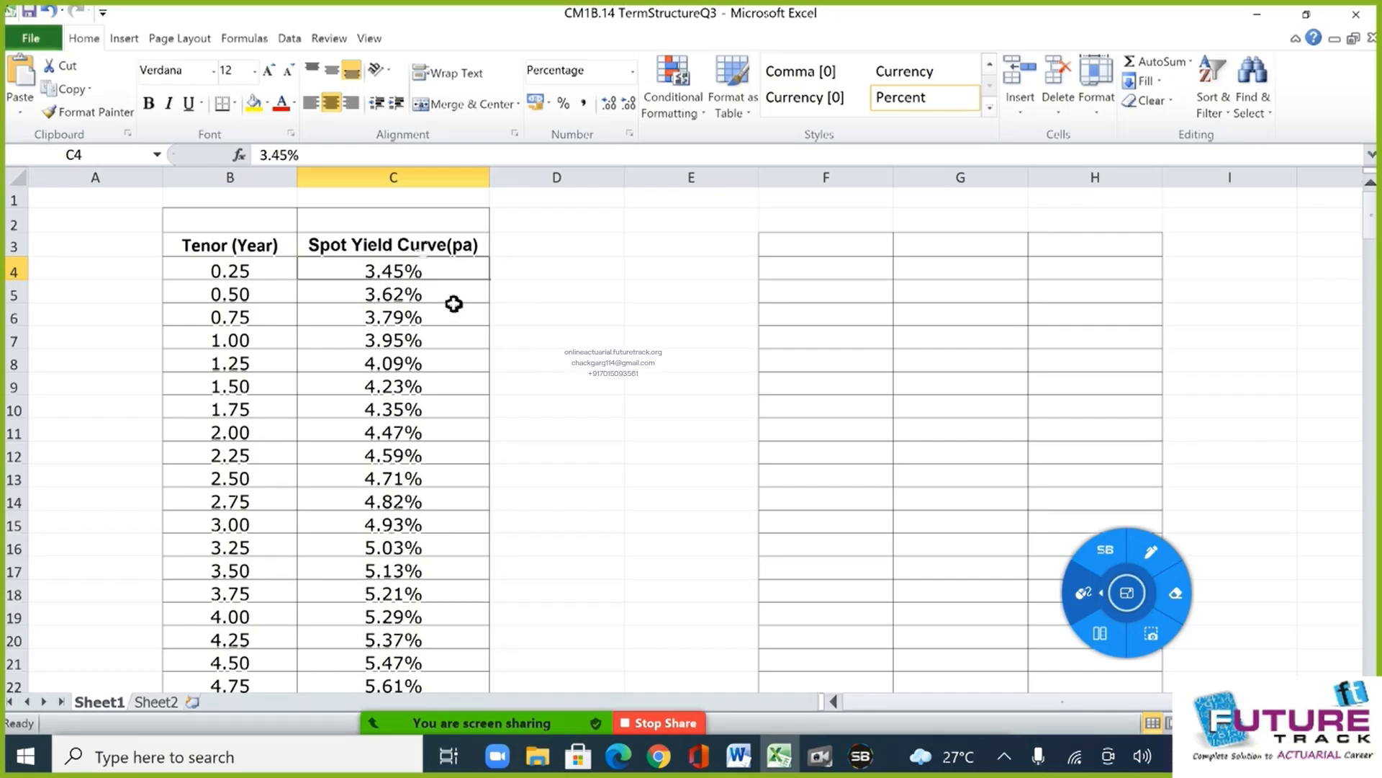
left_click(539, 249)
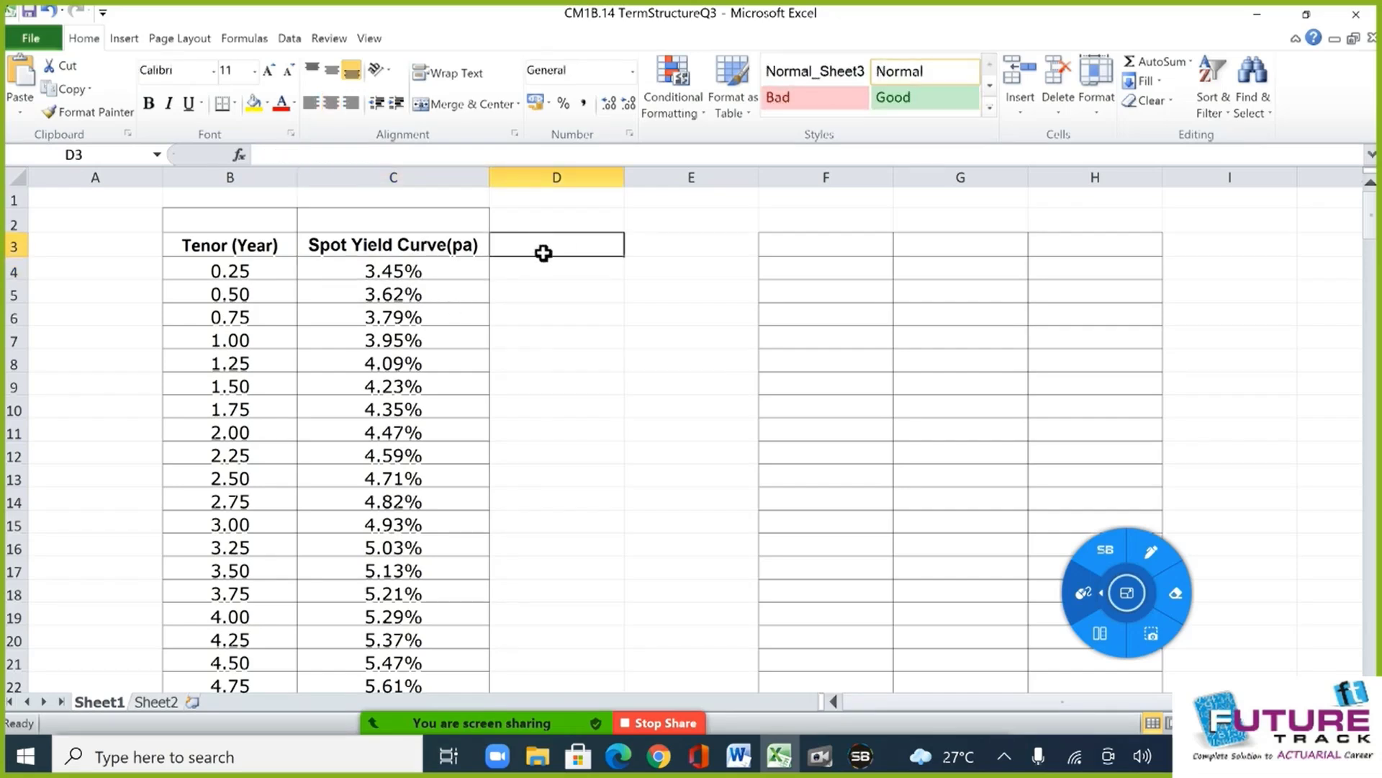
type("f")
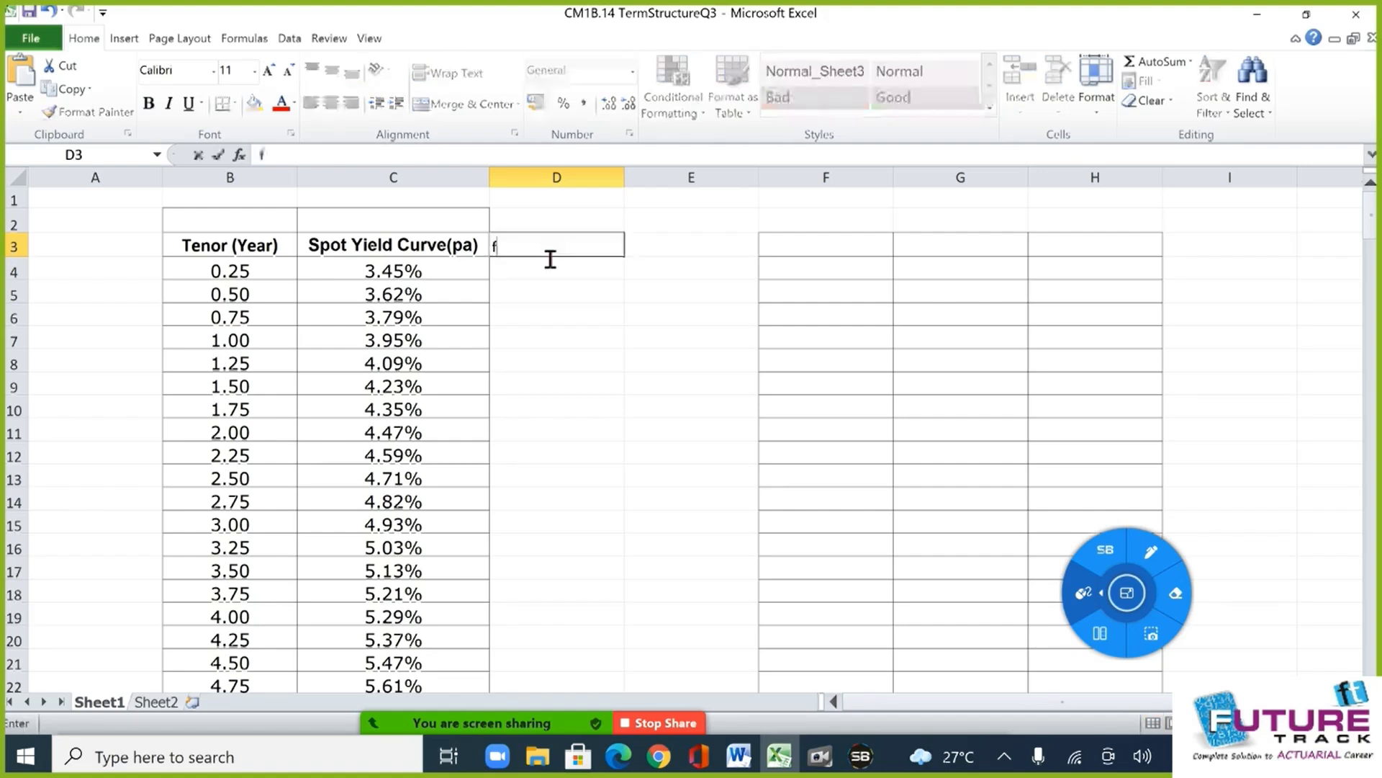
type("orward rate")
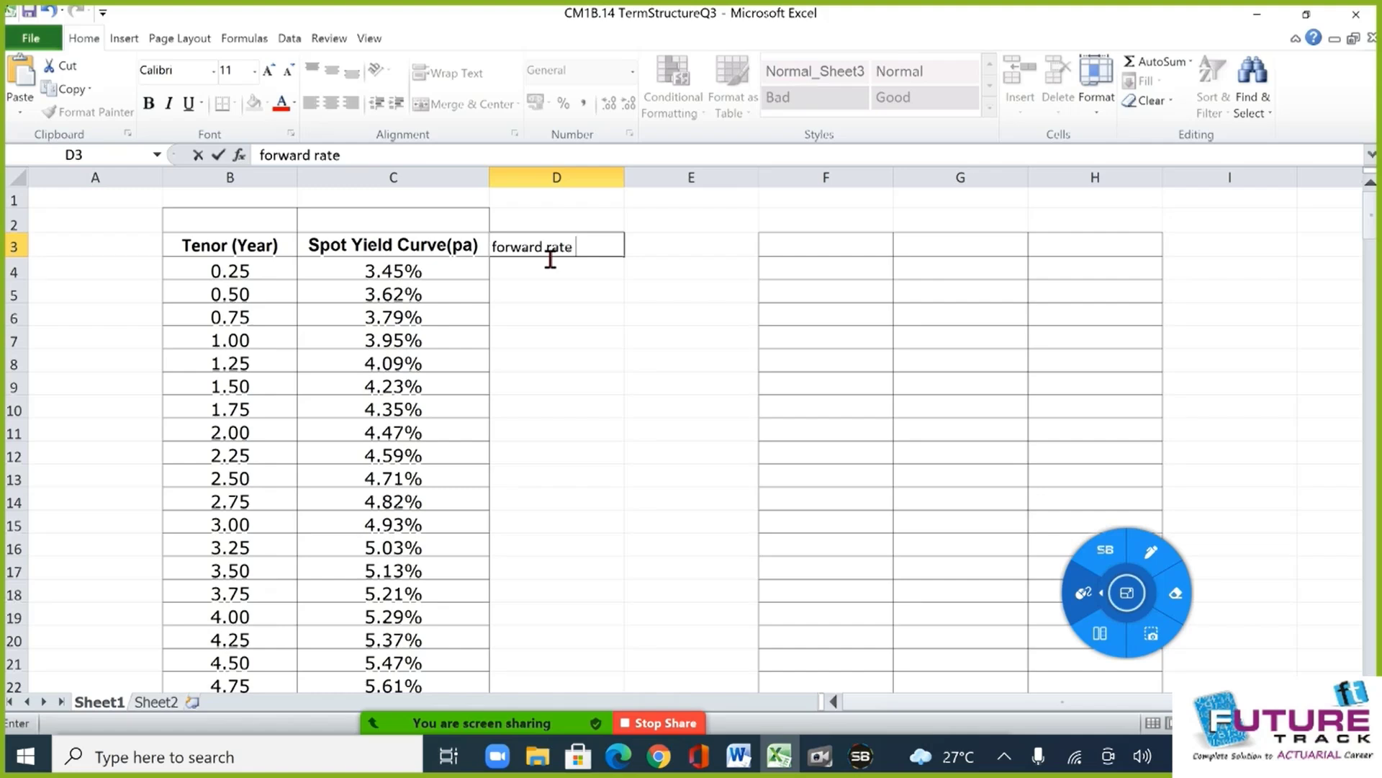
type(" (quarter")
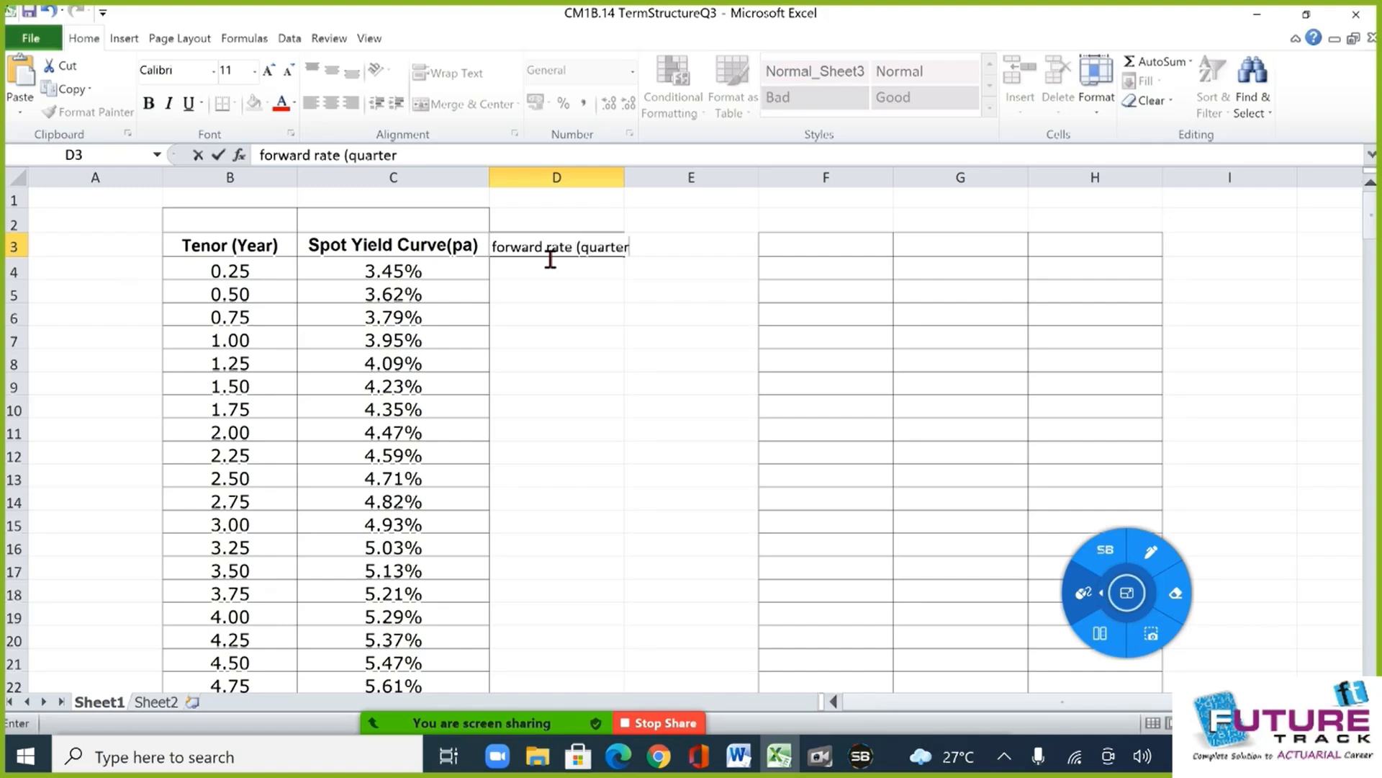
type("ly)")
key("Return")
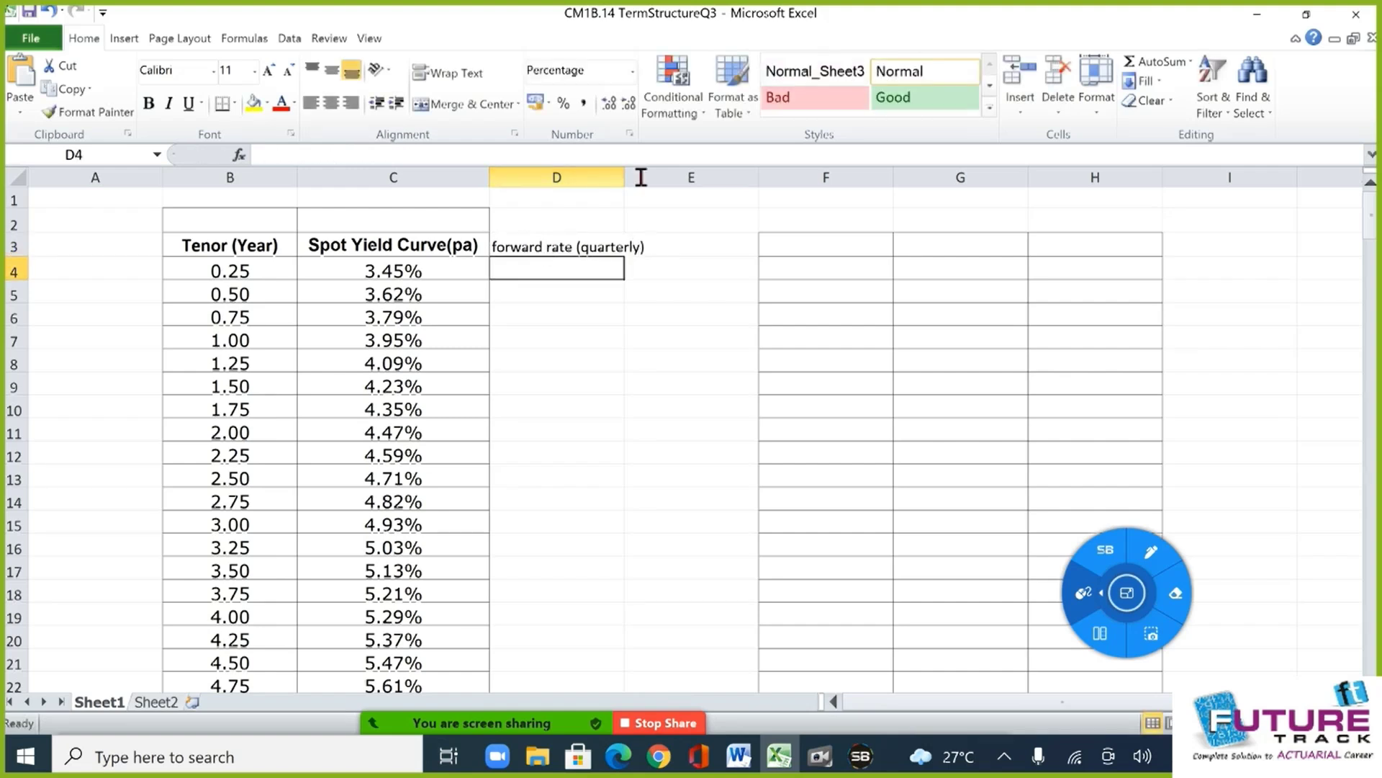
left_click(618, 178)
double_click(625, 180)
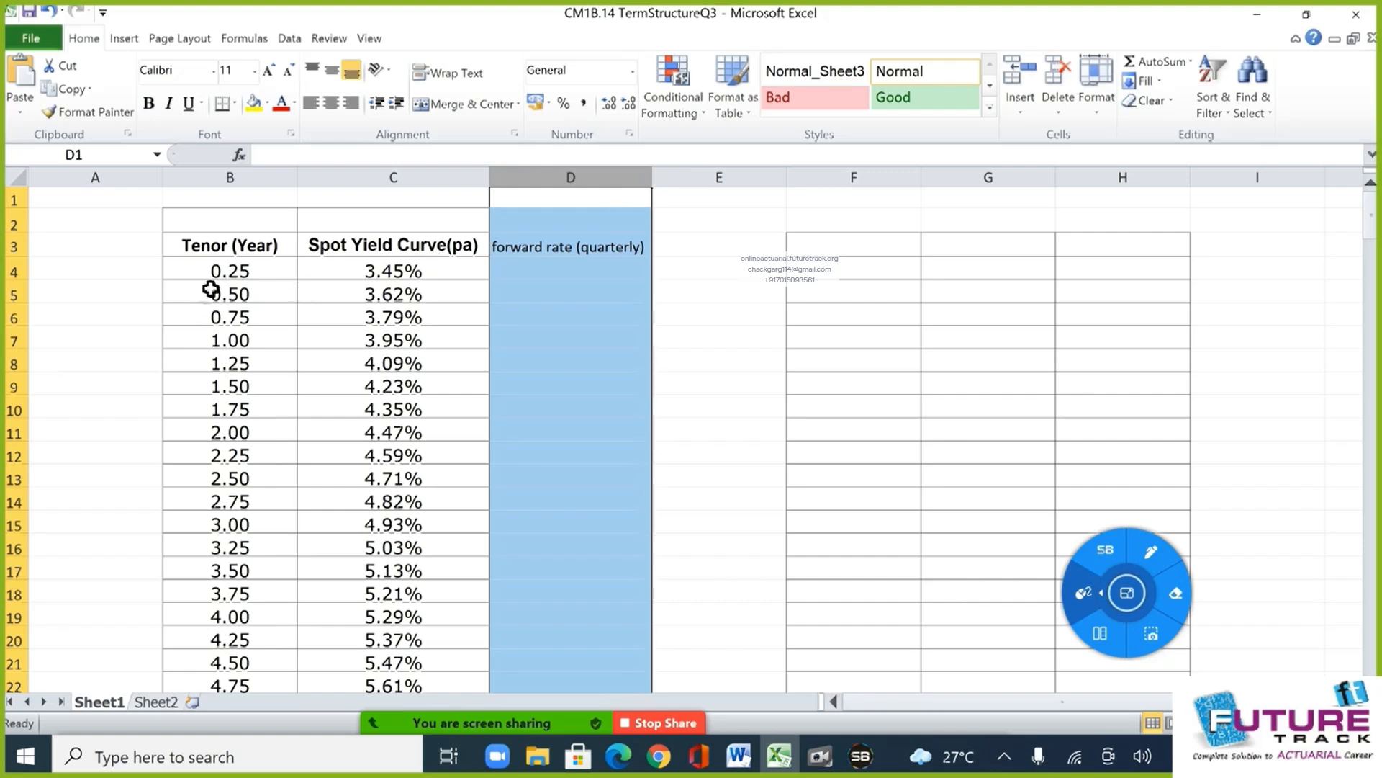
Switch to the whiteboard, write y0.25 = 3.45% pa above the start of the timeline and circle the rate.
left_click(861, 756)
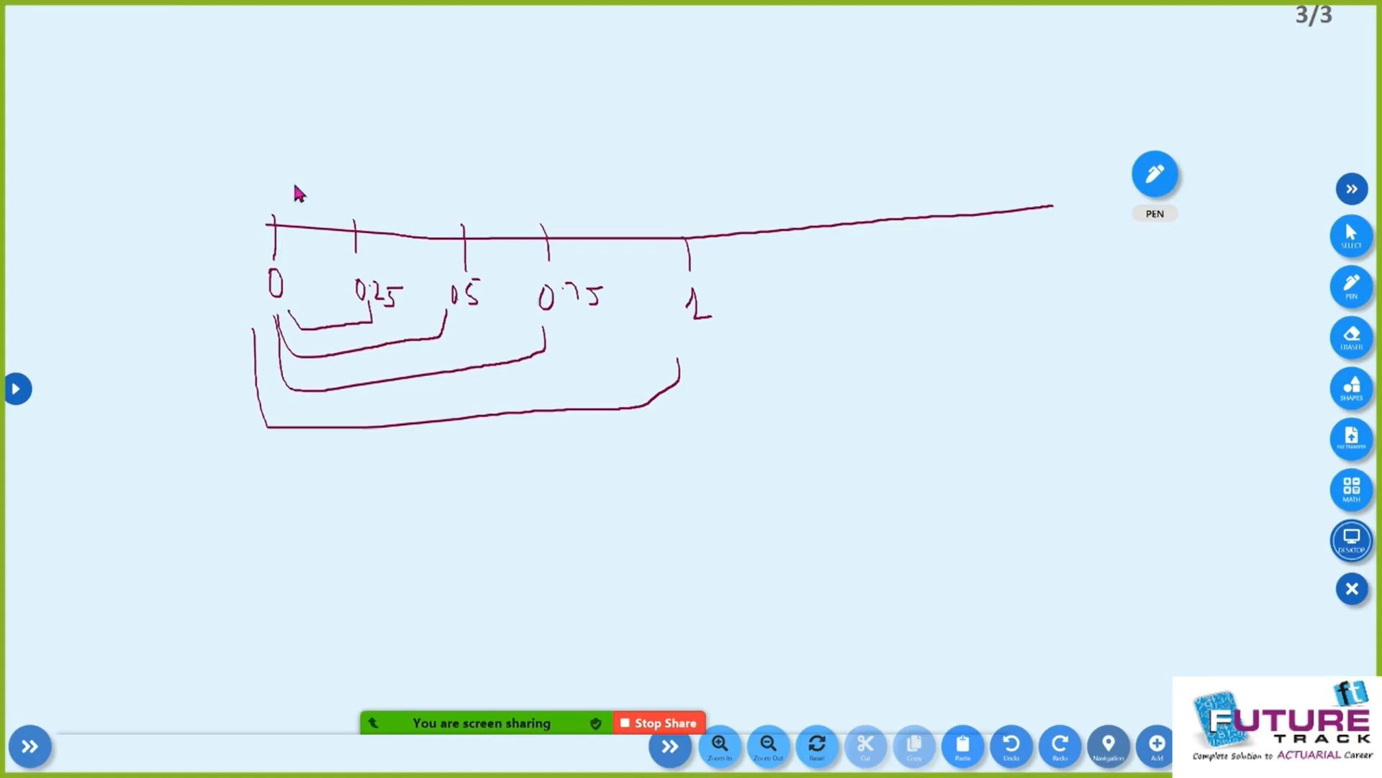
mouse_move(295, 176)
left_mouse_down()
mouse_move(314, 223)
mouse_move(311, 205)
left_mouse_up()
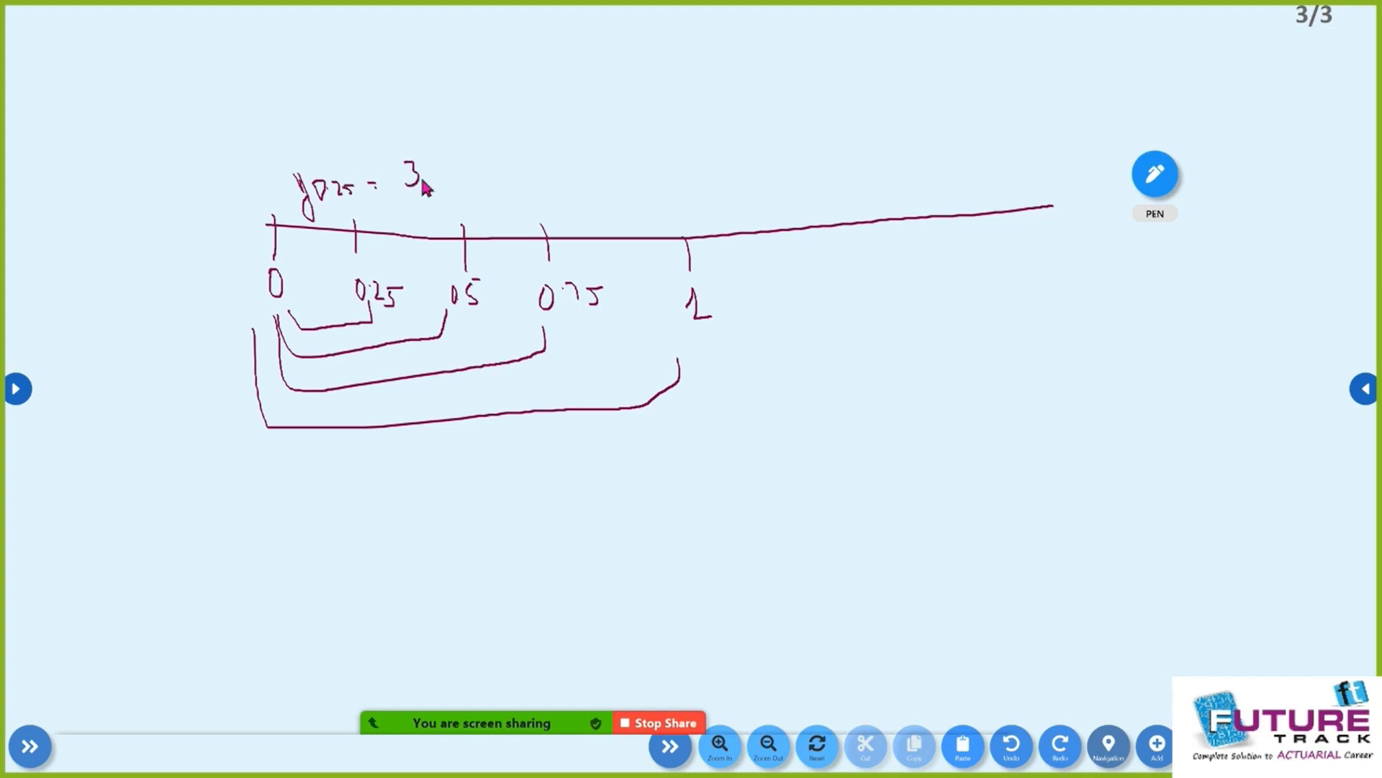
mouse_move(430, 160)
left_mouse_down()
mouse_move(442, 189)
mouse_move(459, 172)
left_mouse_up()
mouse_move(547, 157)
left_mouse_down()
mouse_move(425, 236)
mouse_move(569, 111)
left_mouse_up()
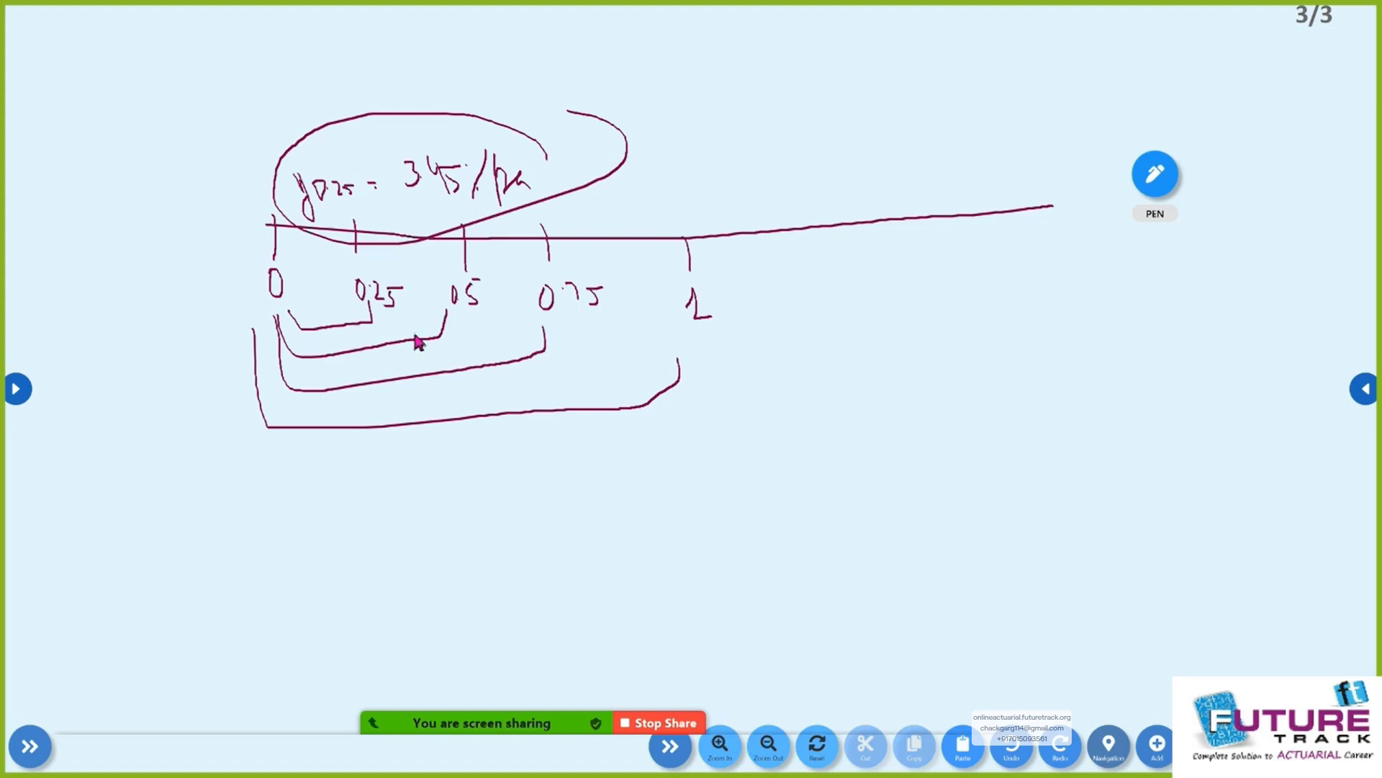
mouse_move(387, 175)
left_mouse_down()
mouse_move(441, 235)
mouse_move(540, 137)
mouse_move(396, 148)
left_mouse_up()
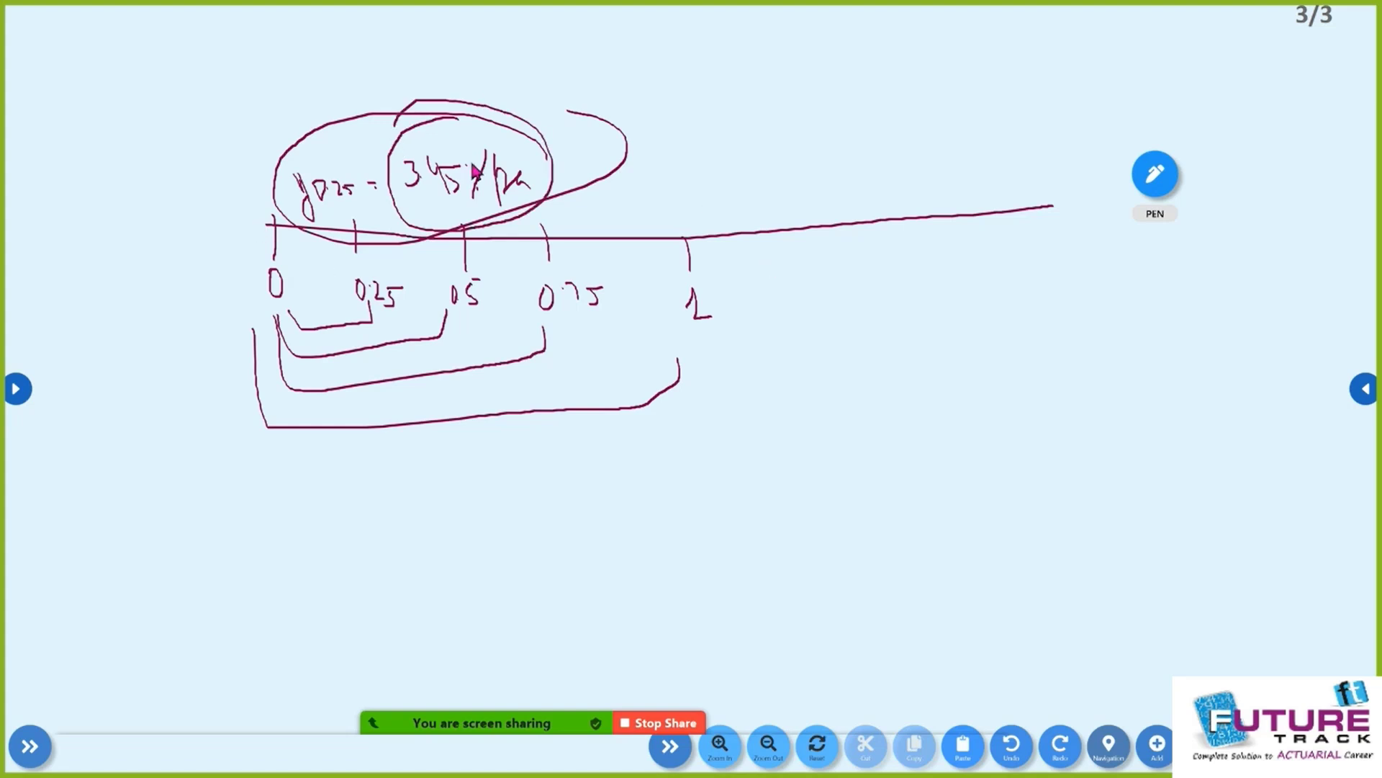
Return to the Excel workbook and number the quarters 1, 2, 3 in A4:A6, with the formula =A6+1 in A7.
left_click(21, 390)
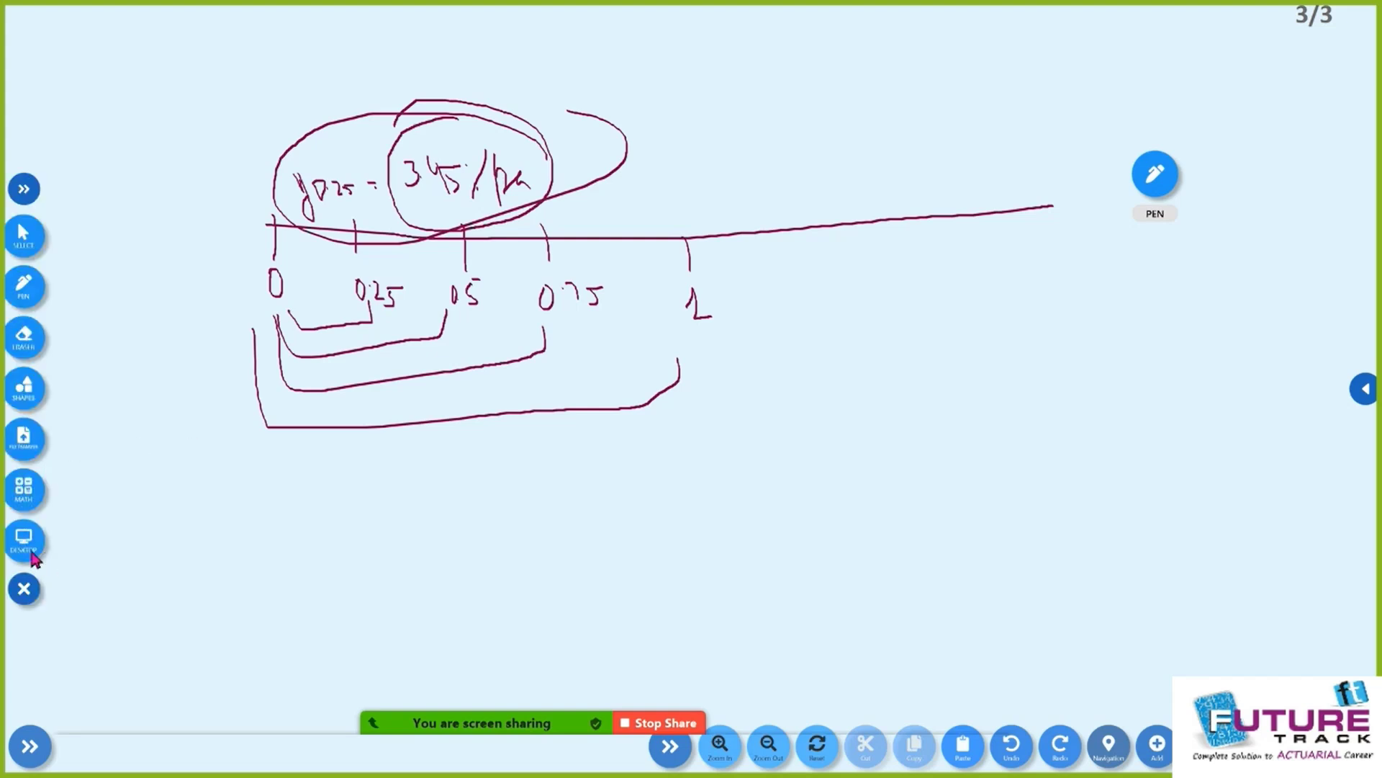
left_click(32, 556)
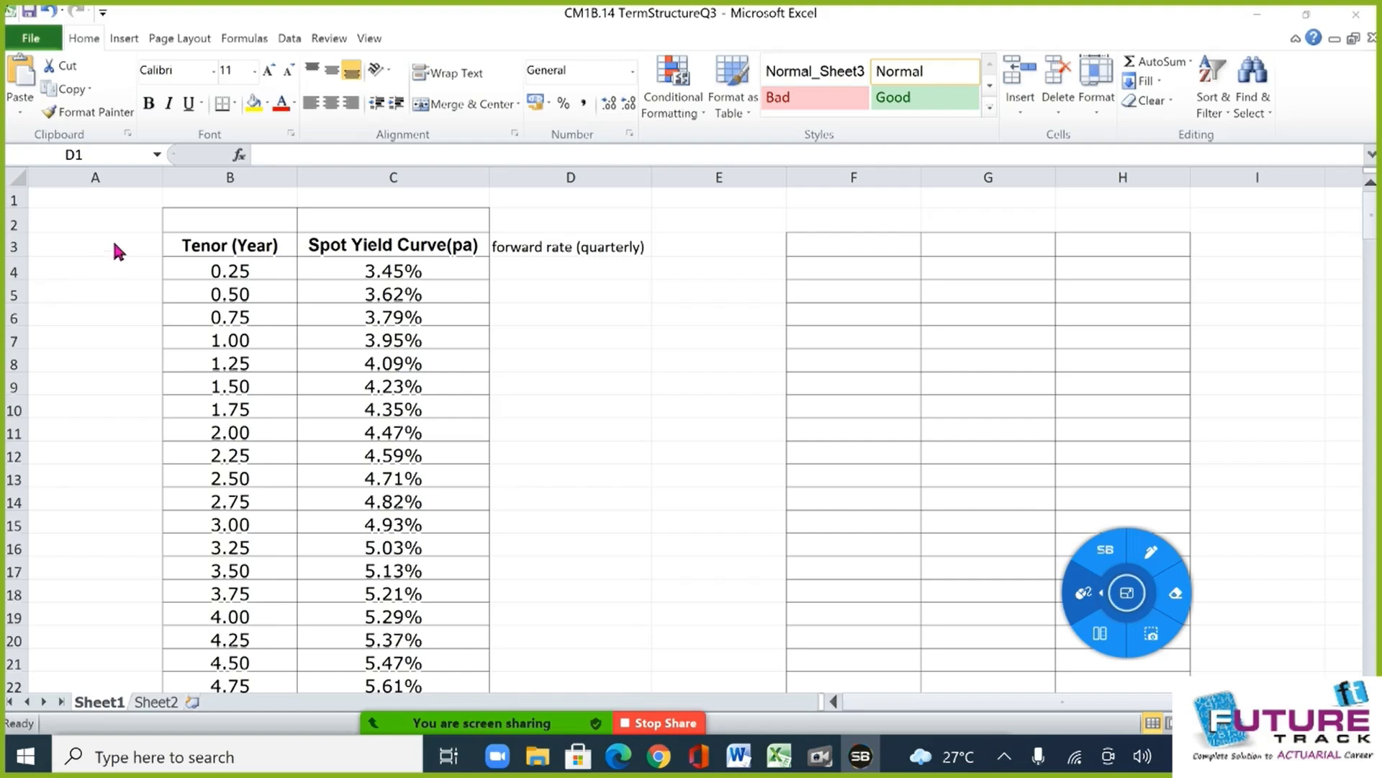
key("ctrl+space")
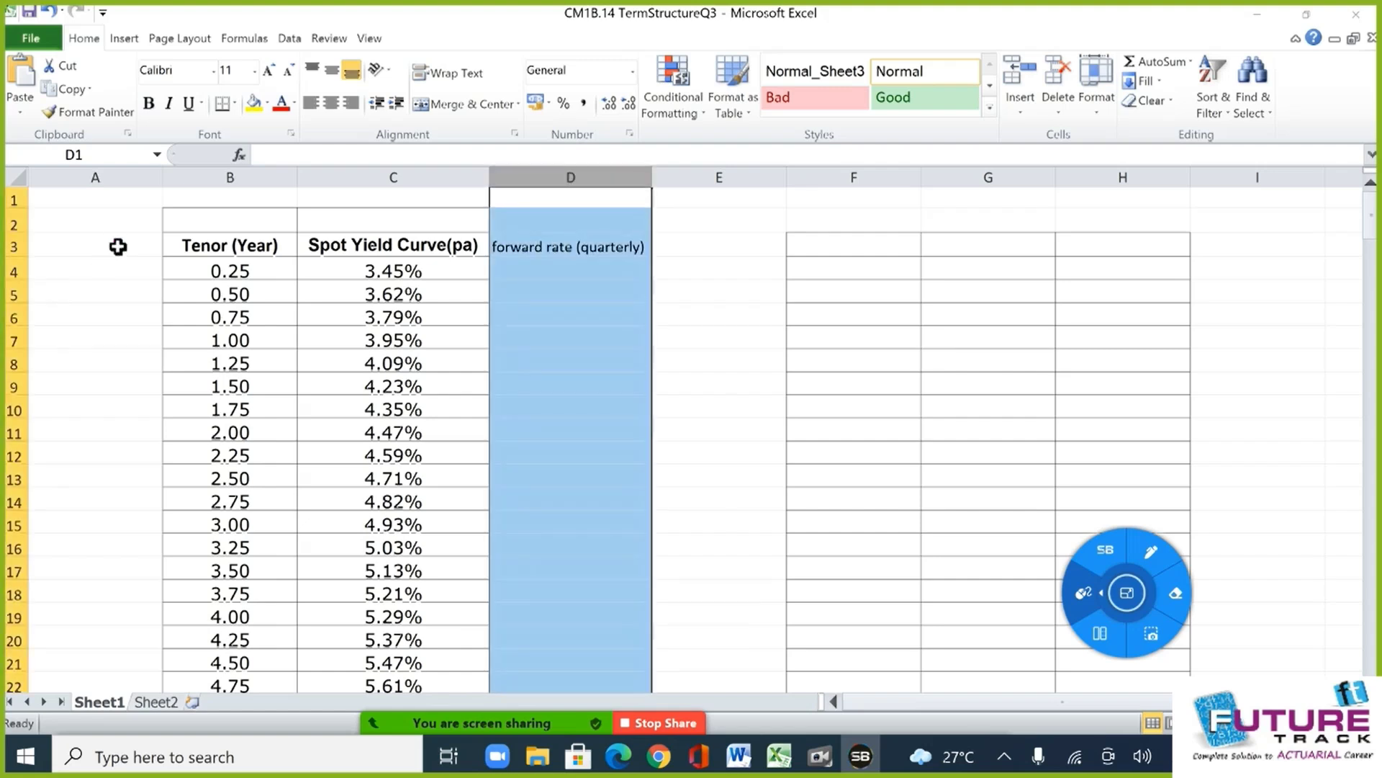
left_click(237, 269)
left_click(127, 251)
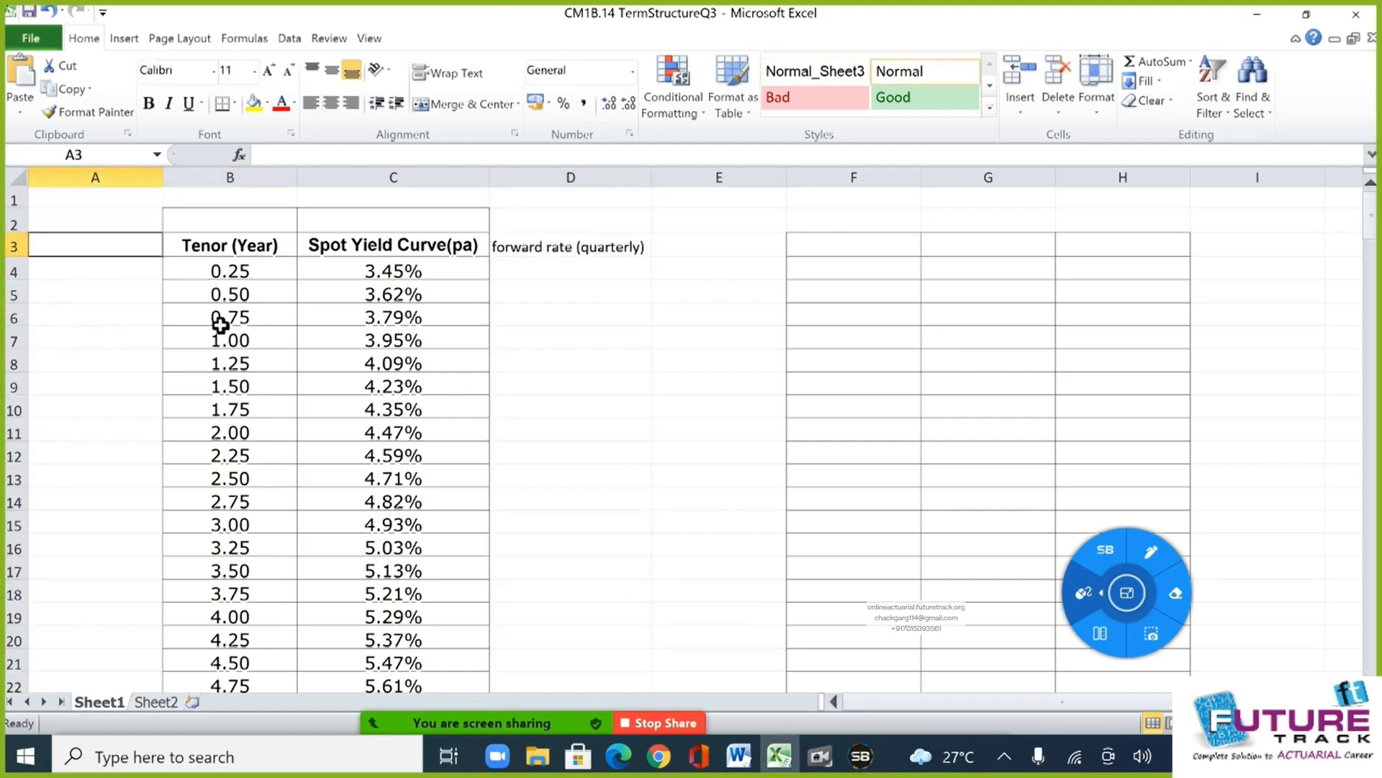
key("Return")
type("1")
key("Return")
type("2")
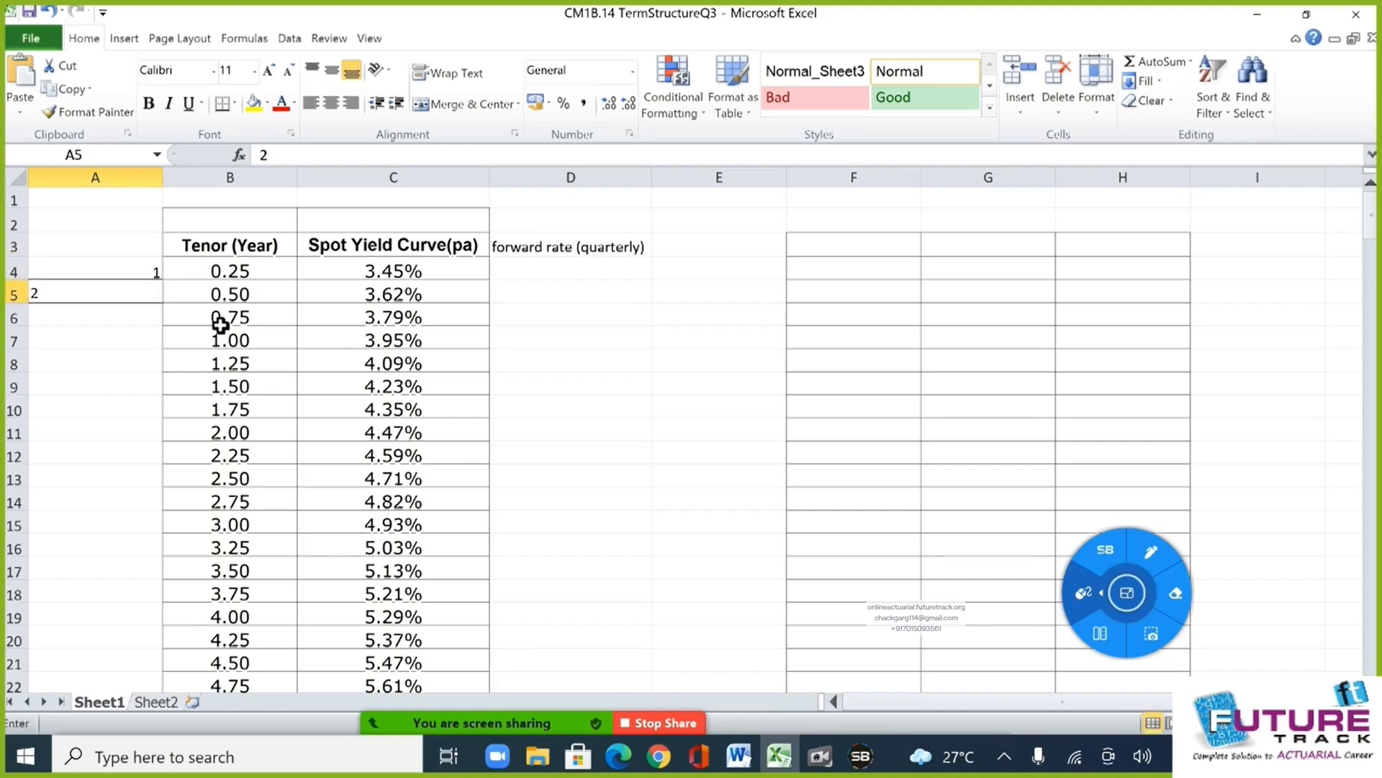
key("Return")
type("3")
key("Return")
type("=")
key("Up")
type("+1")
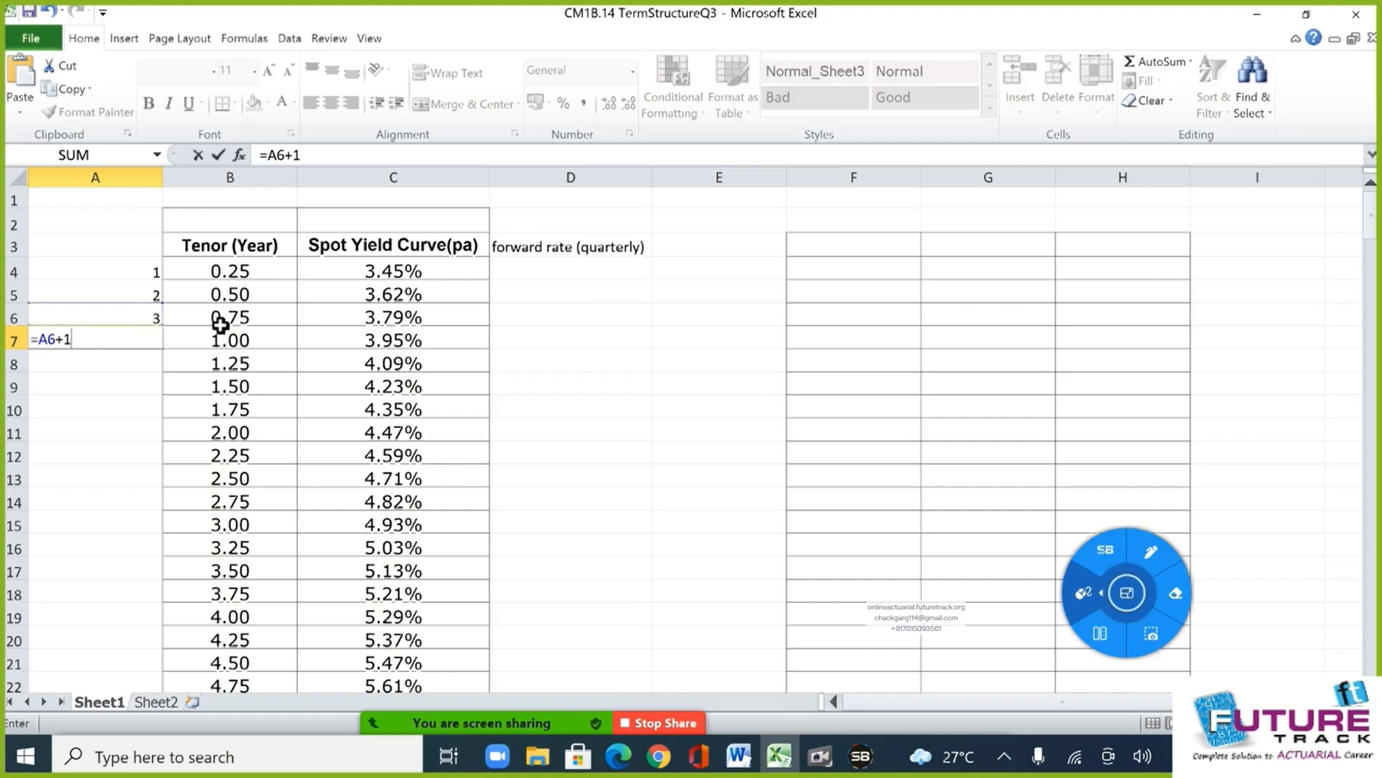
key("Return")
Fill the quarter-number formula from A7 down to A83, alongside the 20.00-year tenor.
key("Up")
key("shift+Down")
key("shift+Down")
key("shift+Down")
key("shift+Down")
key("shift+Down")
key("shift+Down")
key("shift+Down")
key("shift+Down")
key("shift+Down")
key("shift+Down")
key("shift+Down")
key("shift+Down")
key("shift+Down")
key("shift+Down")
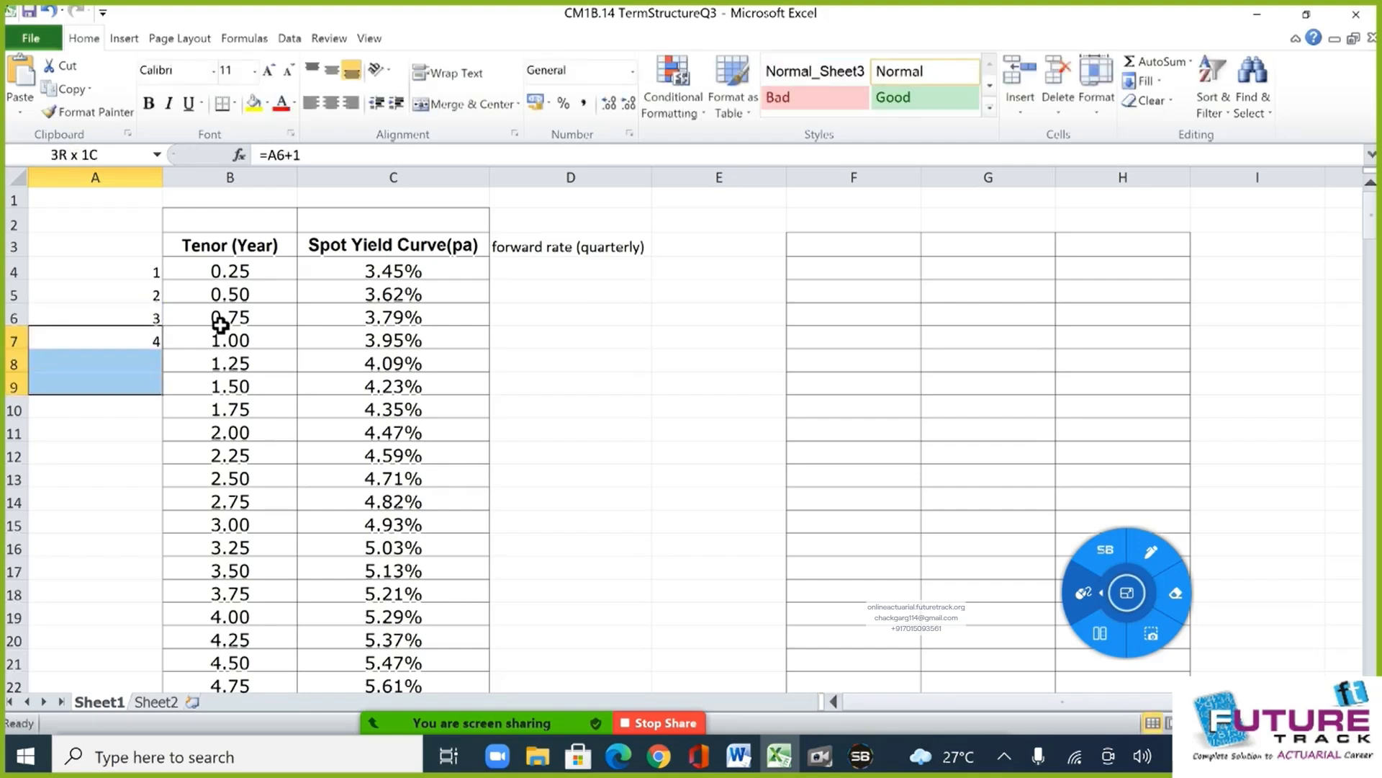
key("shift+Down")
key("shift+Down")
key("shift+Down")
key("shift+Down")
key("shift+Down")
key("shift+Down")
key("shift+Down")
key("shift+Down")
key("shift+Down")
key("shift+Down")
key("shift+Down")
key("shift+Down")
key("shift+Down")
key("shift+Down")
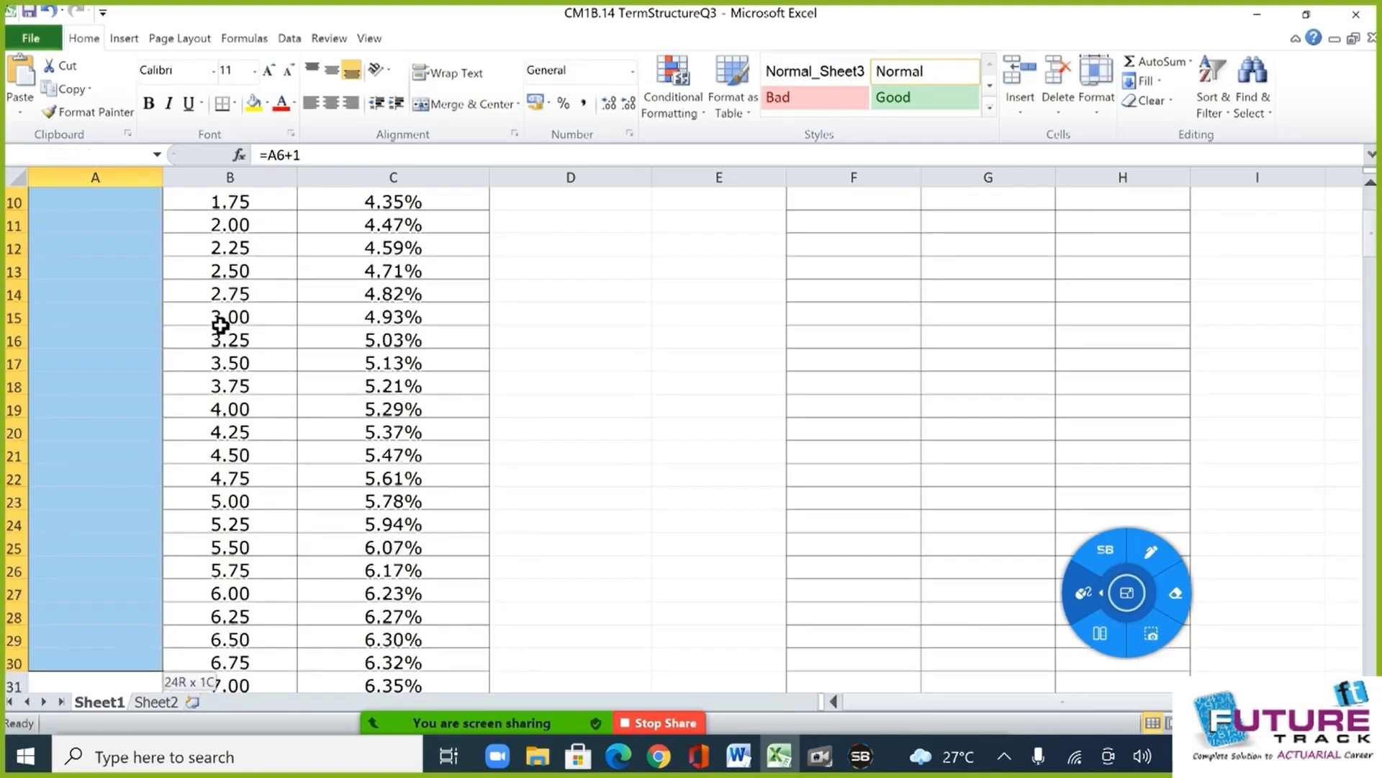
key("shift+Down")
key("shift+Down")
key("shift+Down")
key("shift+Down")
key("shift+Down")
key("shift+Down")
key("shift+Down")
key("shift+Down")
key("shift+Down")
key("shift+Down")
key("shift+Down")
key("shift+Down")
key("shift+Down")
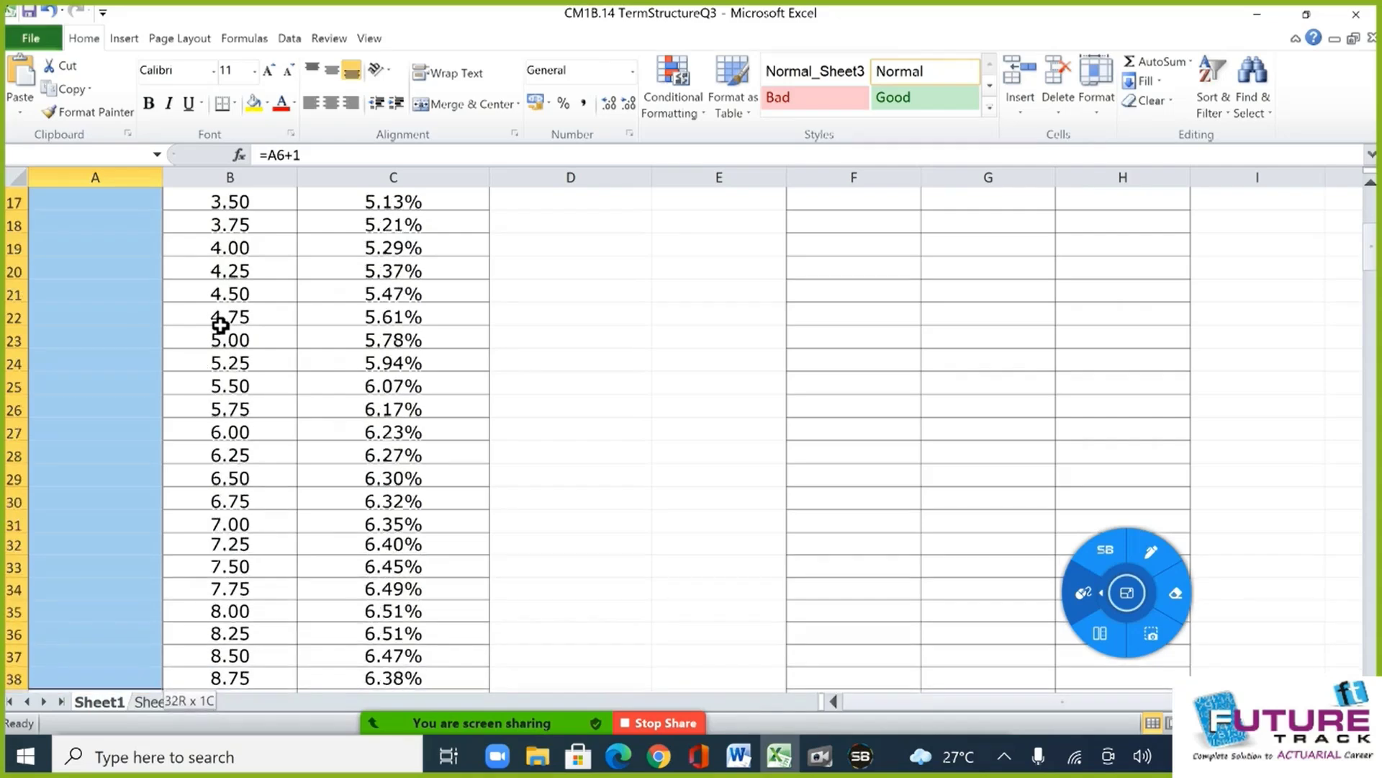
key("shift+Down")
key("shift+Down")
key("shift+Down")
key("shift+Down")
key("shift+Down")
key("shift+Down")
key("shift+Down")
key("shift+Down")
key("shift+Down")
key("shift+Down")
key("shift+Down")
key("shift+Down")
key("shift+Down")
key("shift+Down")
key("shift+Down")
key("shift+Down")
key("shift+Down")
key("shift+Down")
key("shift+Down")
key("shift+Down")
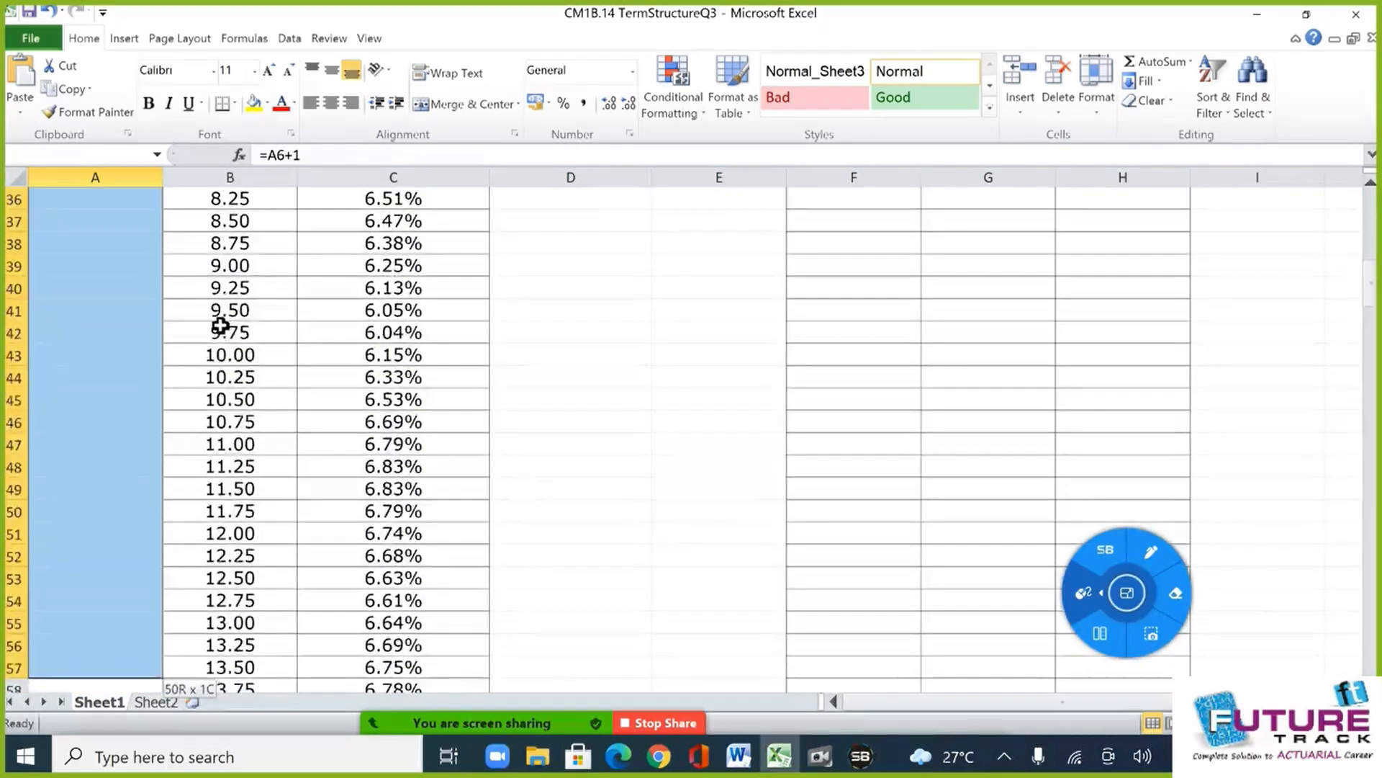
key("shift+Down")
key("shift+Down")
key("shift+Down")
key("shift+Down")
key("shift+Down")
key("shift+Down")
key("shift+Down")
key("shift+Down")
key("shift+Down")
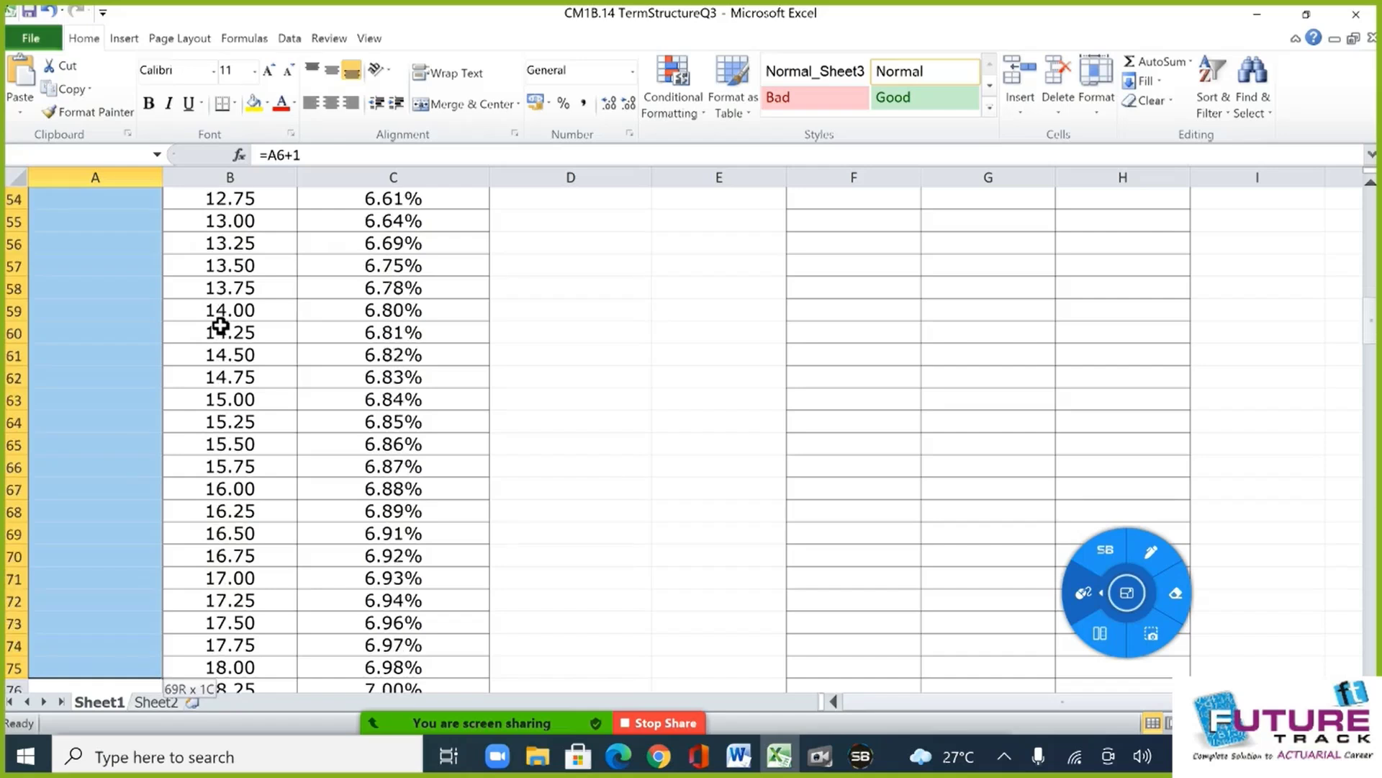
key("shift+Down")
key("shift+Down")
key("shift+Down")
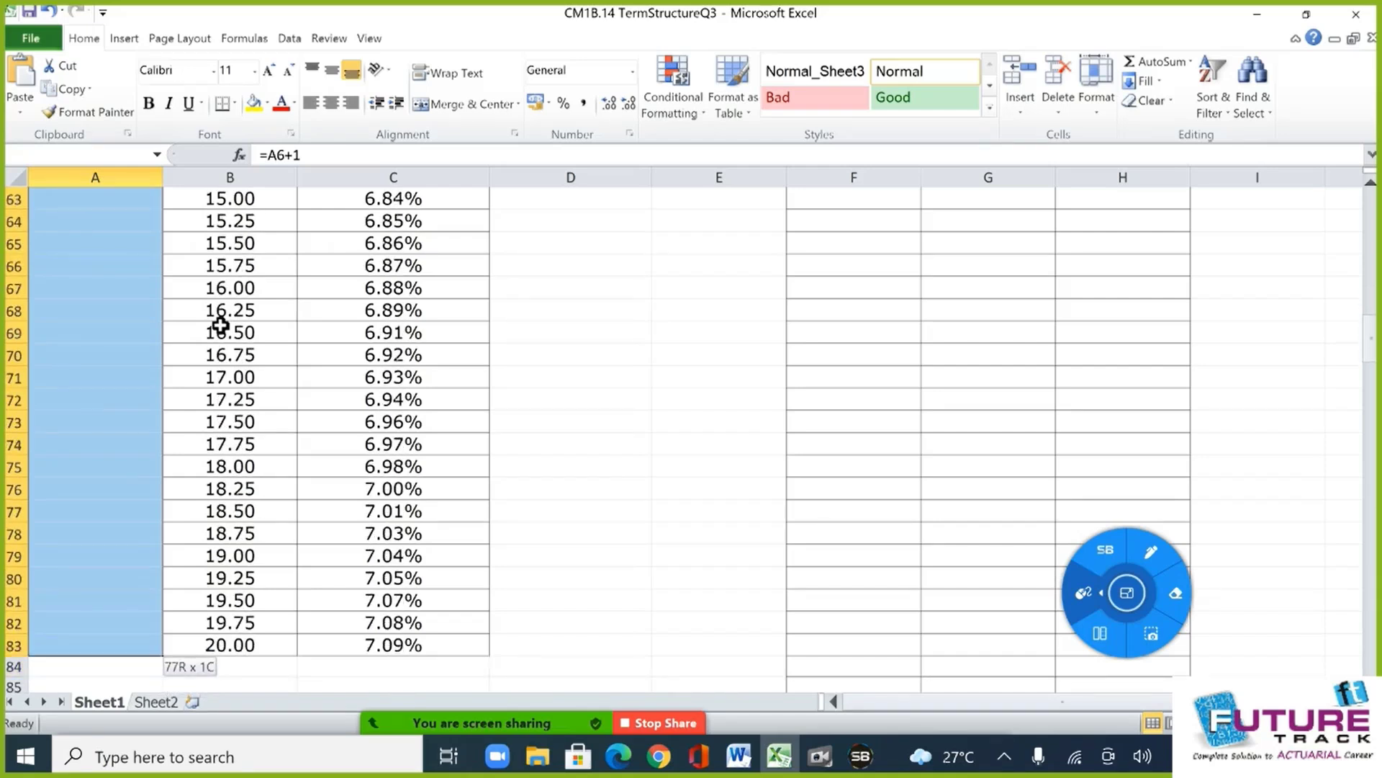
key("ctrl+d")
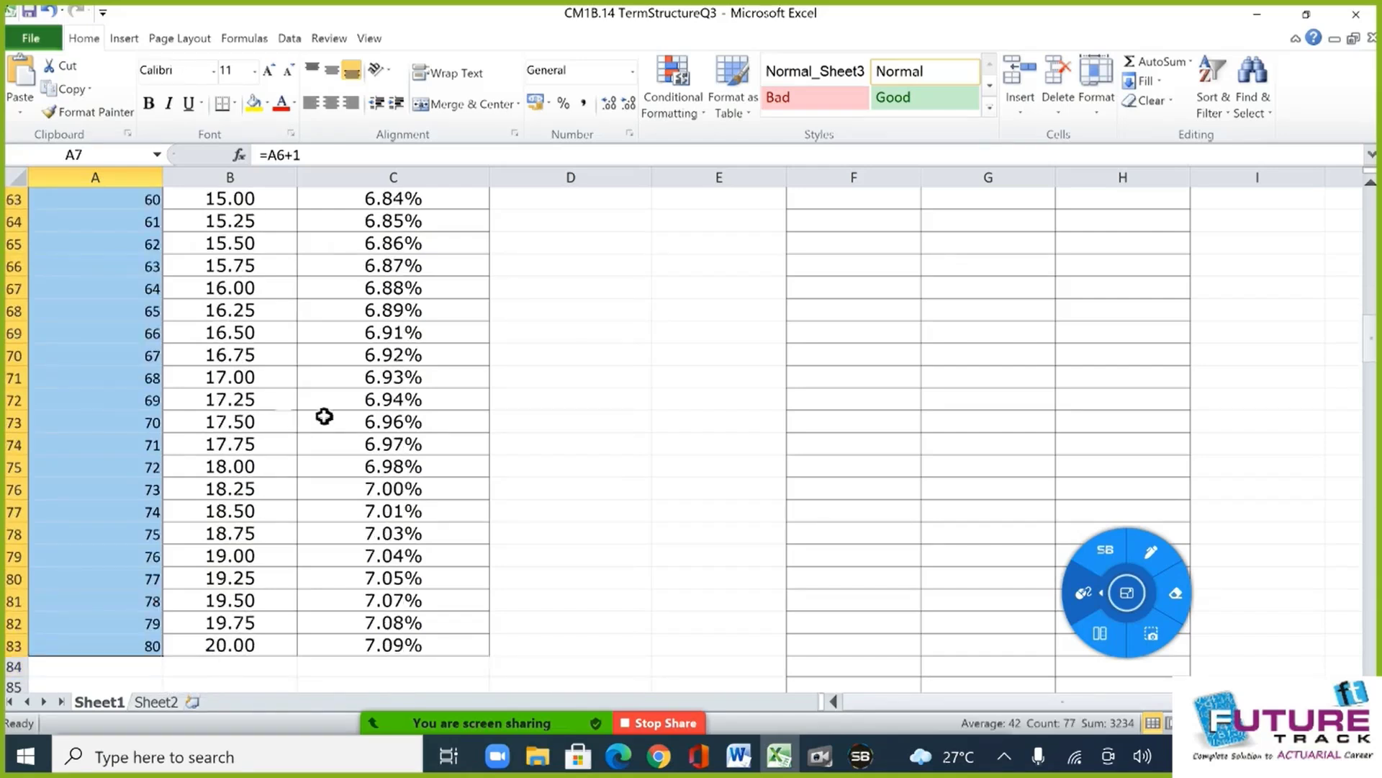
scroll(288, 425, "up", 20)
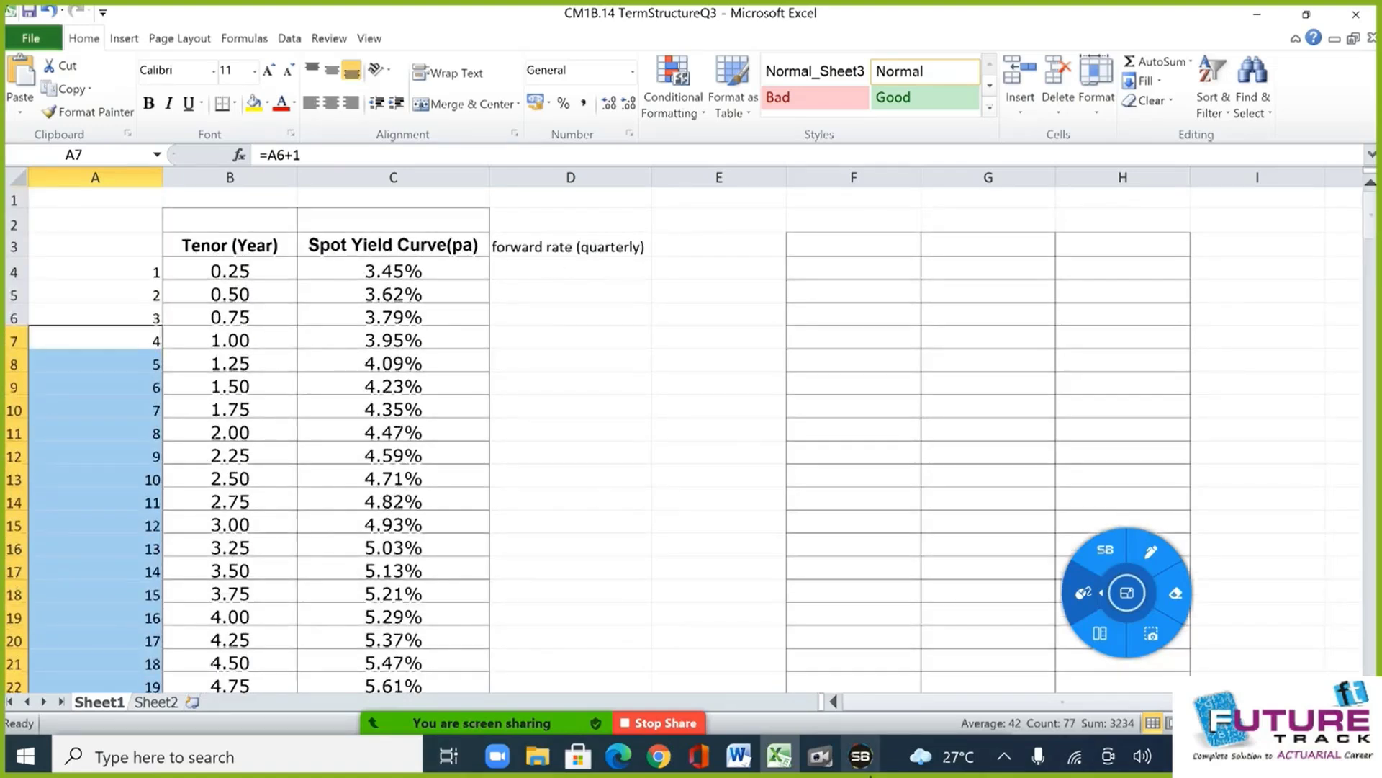
On the whiteboard, draw an arrow from the 0.25–0.5 interval to an f label, number the tenors 1 to 4 and add y1 and y2.
left_click(870, 771)
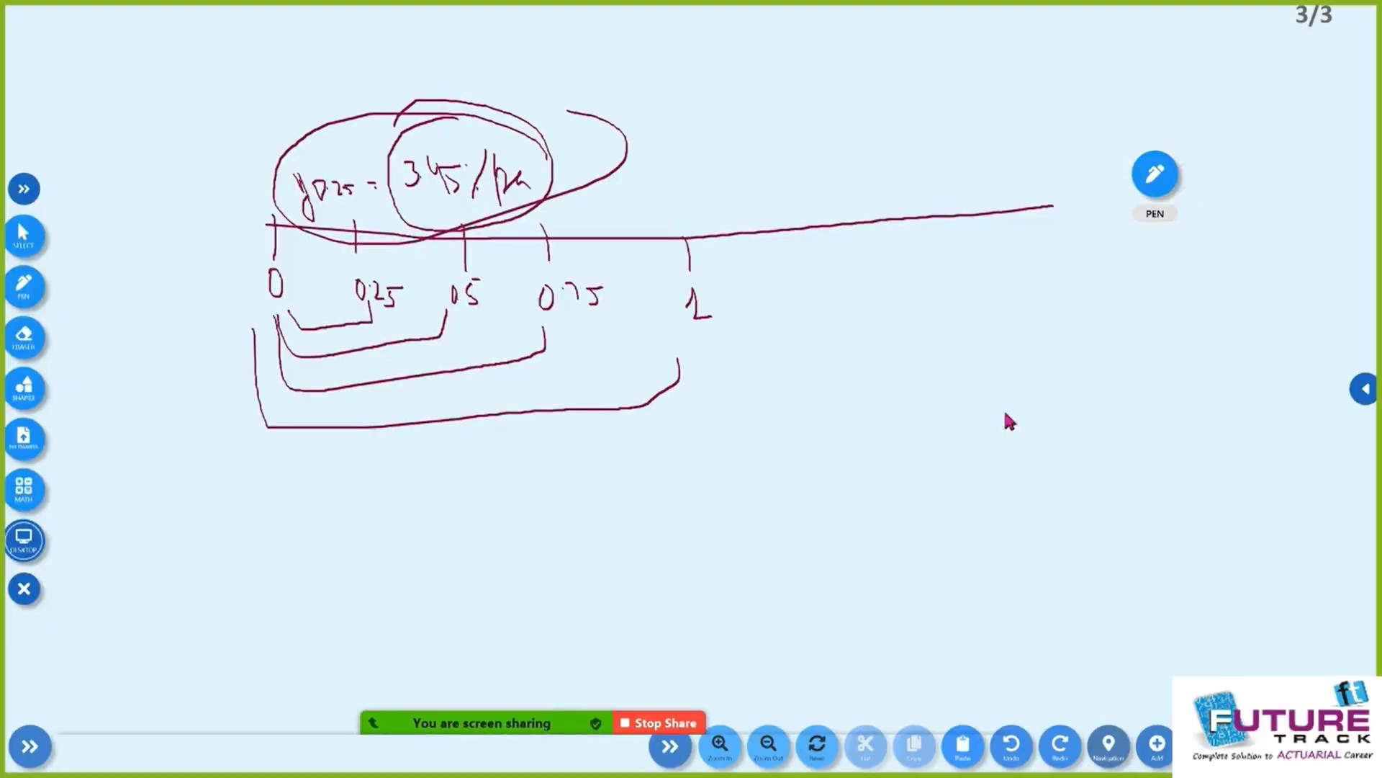
left_click_drag(418, 279, 429, 421)
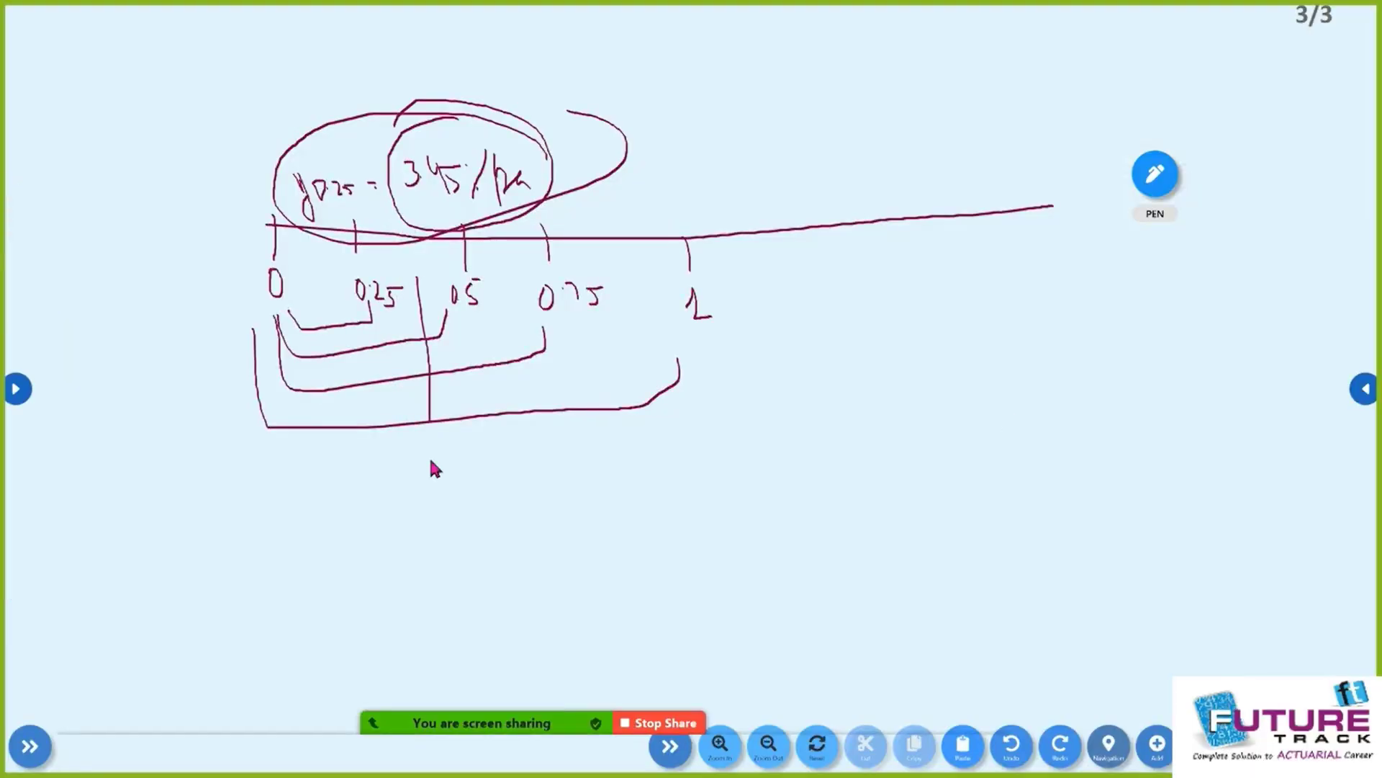
mouse_move(381, 490)
left_mouse_down()
mouse_move(414, 466)
mouse_move(417, 499)
left_mouse_up()
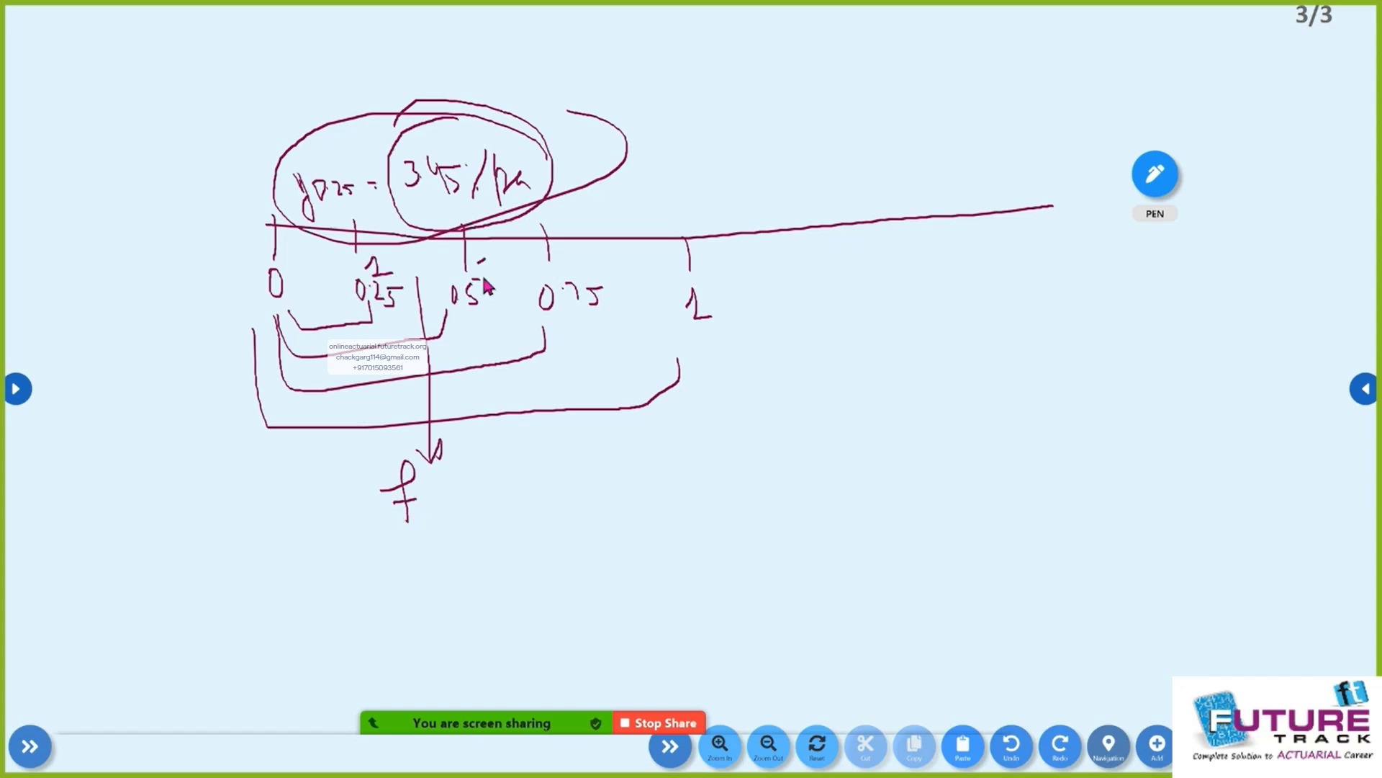
left_click_drag(601, 273, 592, 278)
left_click_drag(747, 274, 749, 287)
left_click_drag(308, 271, 317, 306)
mouse_move(427, 270)
left_mouse_down()
mouse_move(436, 306)
mouse_move(441, 277)
mouse_move(449, 287)
left_mouse_up()
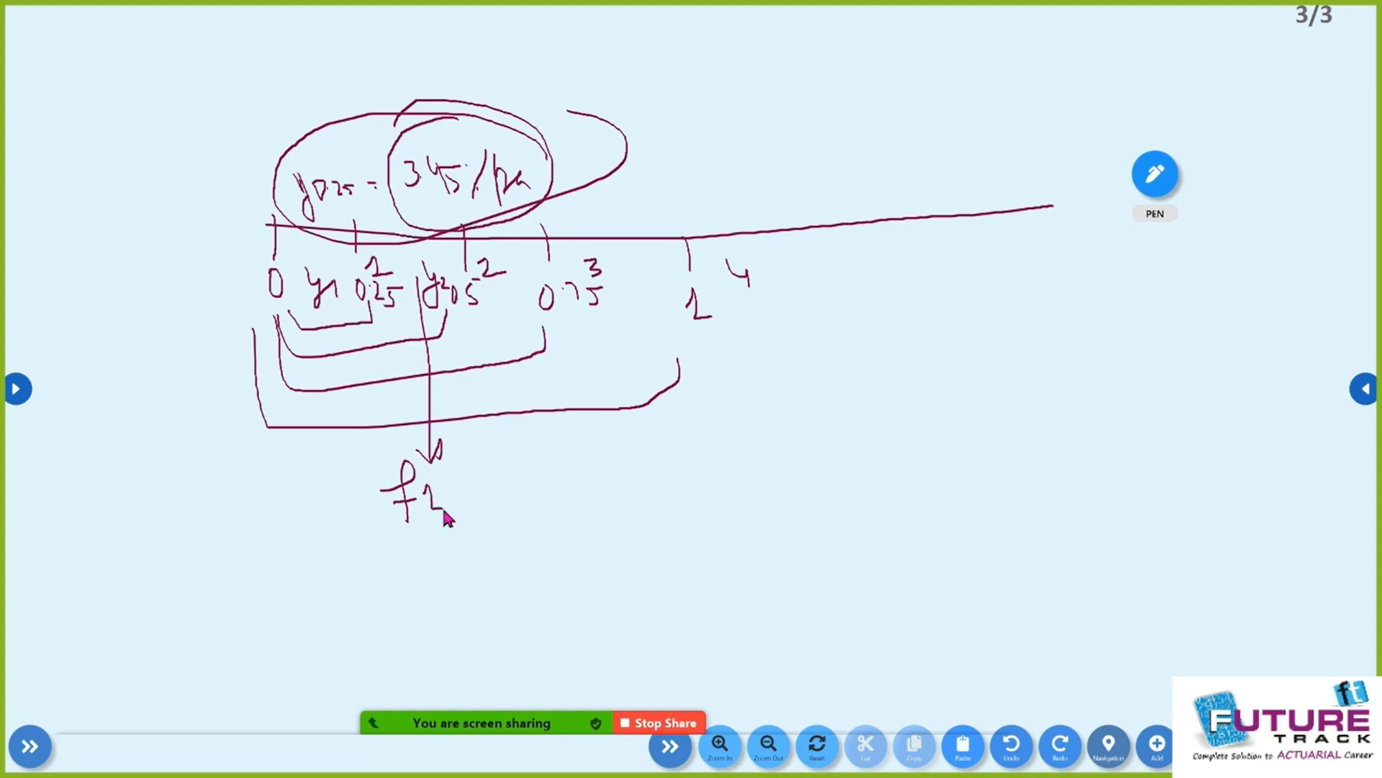
Circle the forward rate label and write (1+y1)(1+f1) = (1+y2)^2, rearranged as (1+f1) = (1+y2)^2/(1+y1)^1.
mouse_move(461, 442)
left_mouse_down()
mouse_move(417, 446)
mouse_move(396, 525)
mouse_move(506, 484)
mouse_move(481, 452)
left_mouse_up()
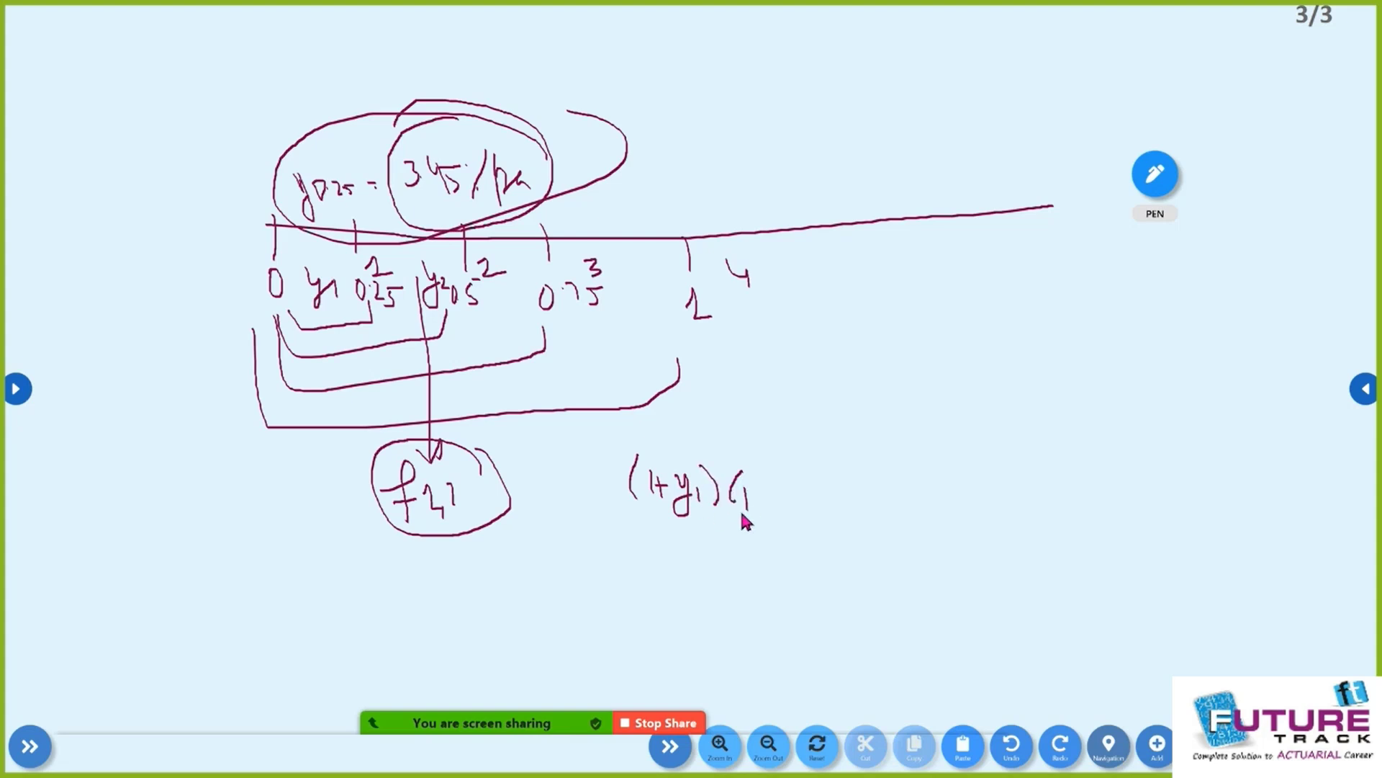
left_click_drag(768, 487, 767, 508)
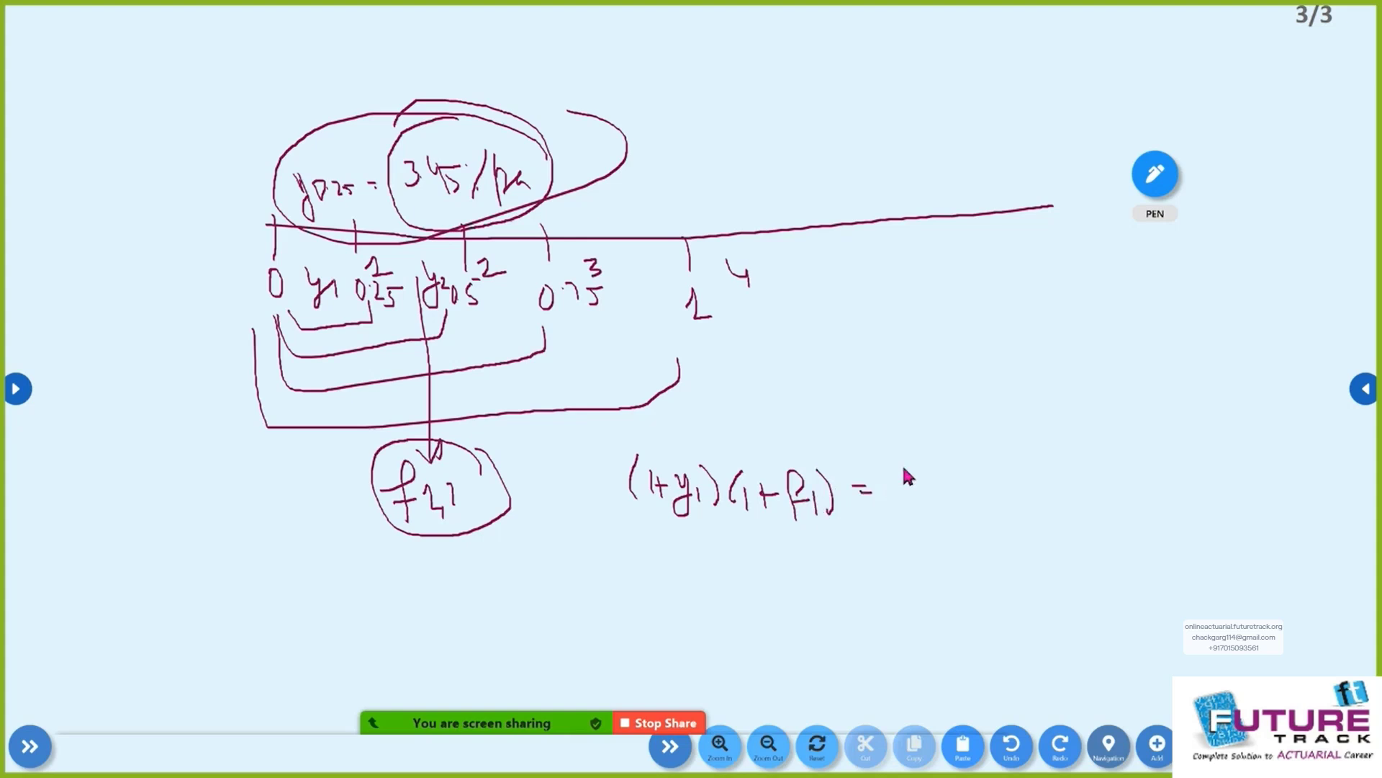
mouse_move(922, 483)
left_mouse_down()
mouse_move(923, 499)
mouse_move(959, 485)
left_mouse_up()
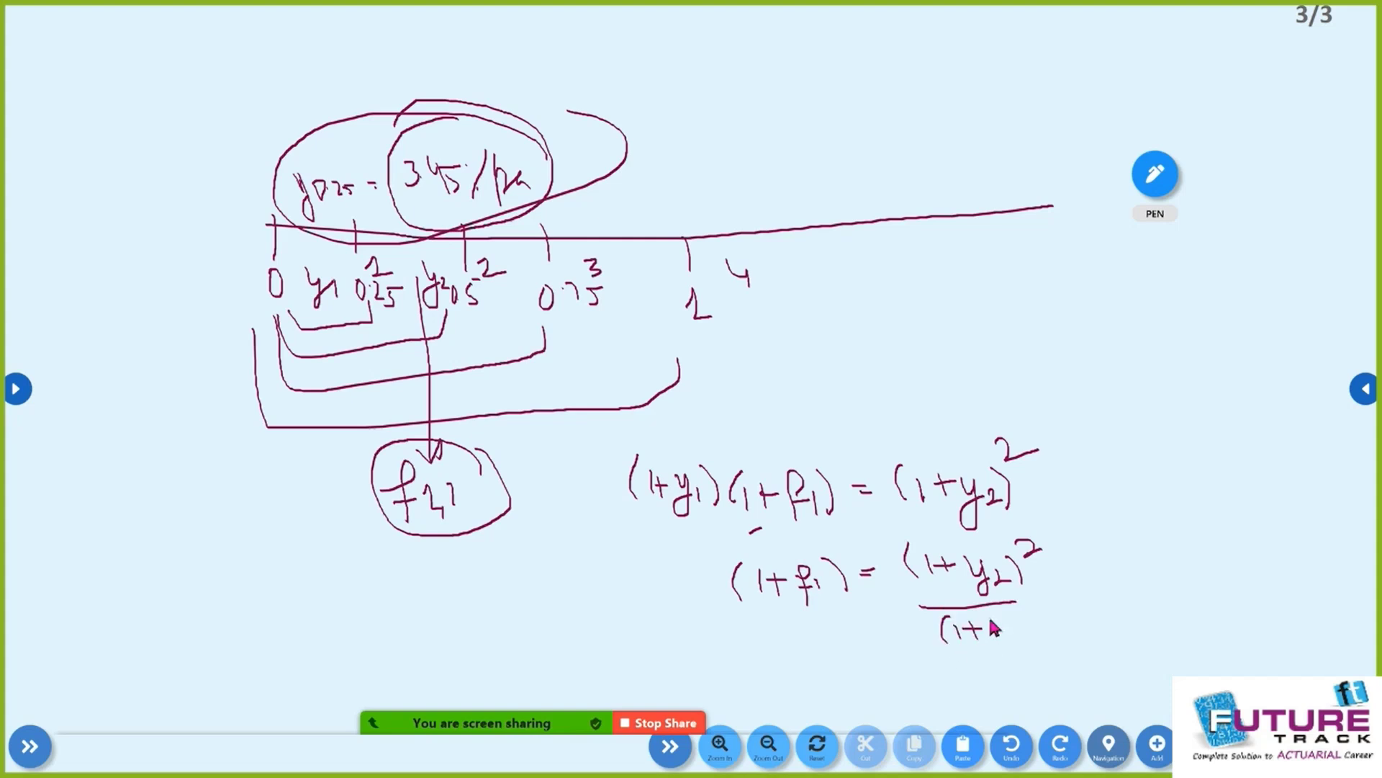
mouse_move(1007, 619)
left_mouse_down()
mouse_move(1000, 652)
mouse_move(1027, 639)
left_mouse_up()
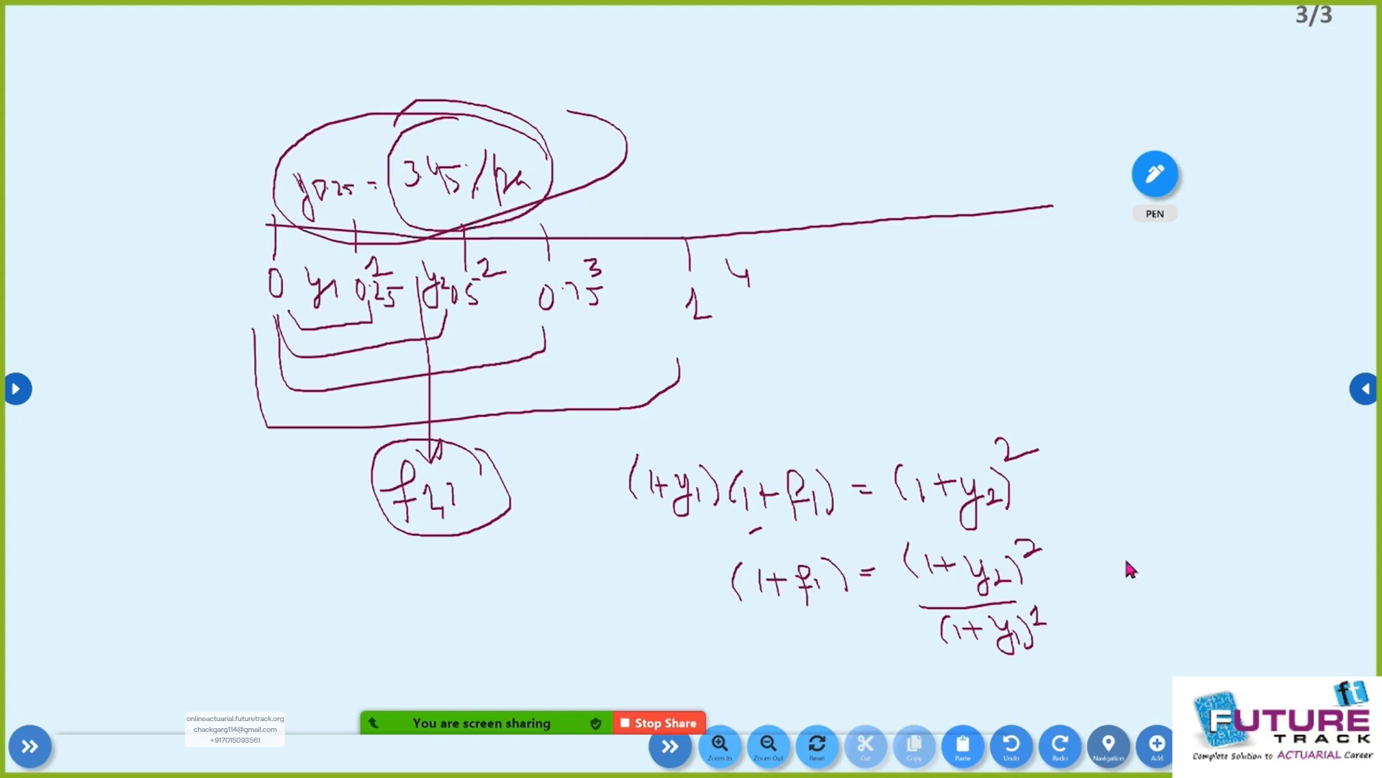
Select both handwritten f1 equations and move them up and to the right, freeing space below them.
left_click(1158, 172)
mouse_move(1072, 373)
left_mouse_down()
mouse_move(592, 466)
mouse_move(586, 517)
left_mouse_up()
left_click_drag(653, 687, 1117, 432)
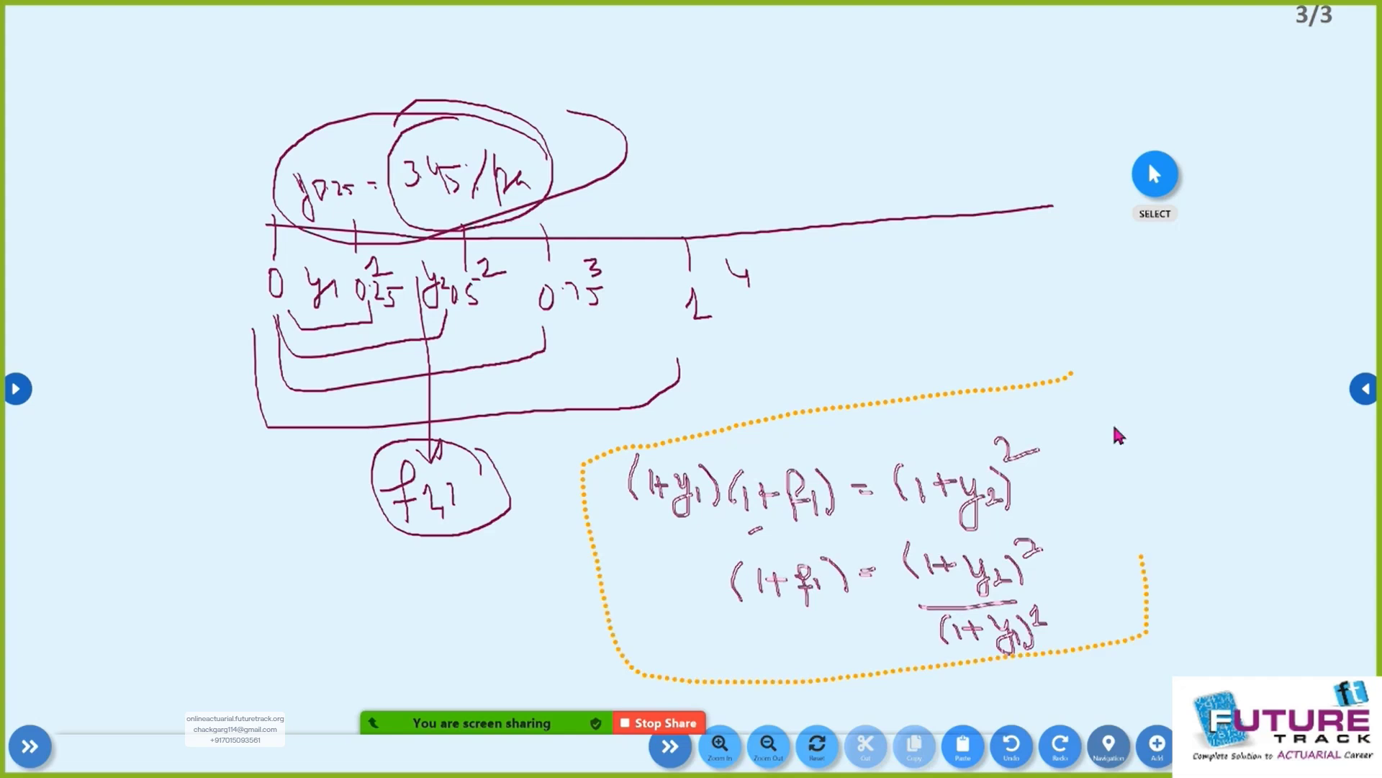
left_click_drag(919, 516, 1038, 380)
left_click(948, 574)
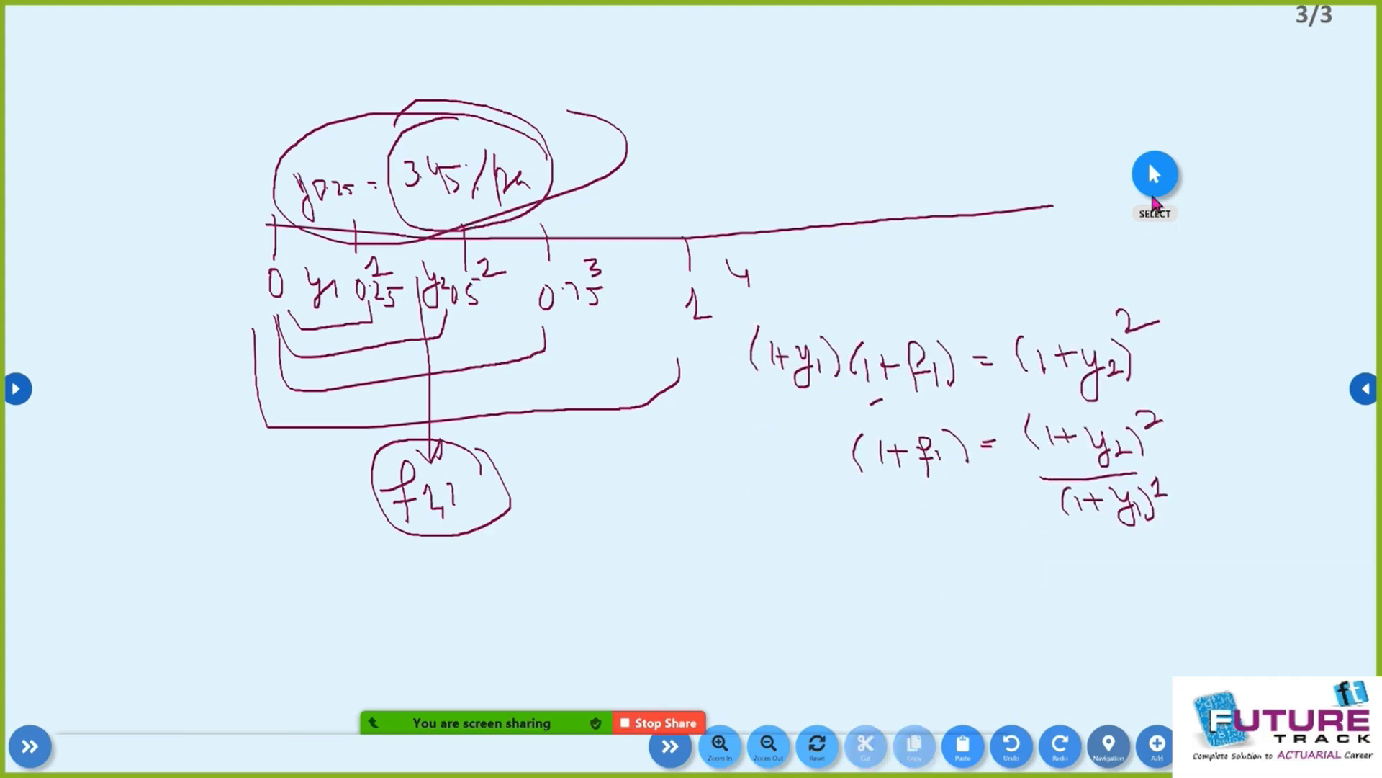
With the pen, draw an arrow down from the 0.5–0.75 interval of the timeline and label it f1,2.
left_click(1155, 184)
left_click(1154, 185)
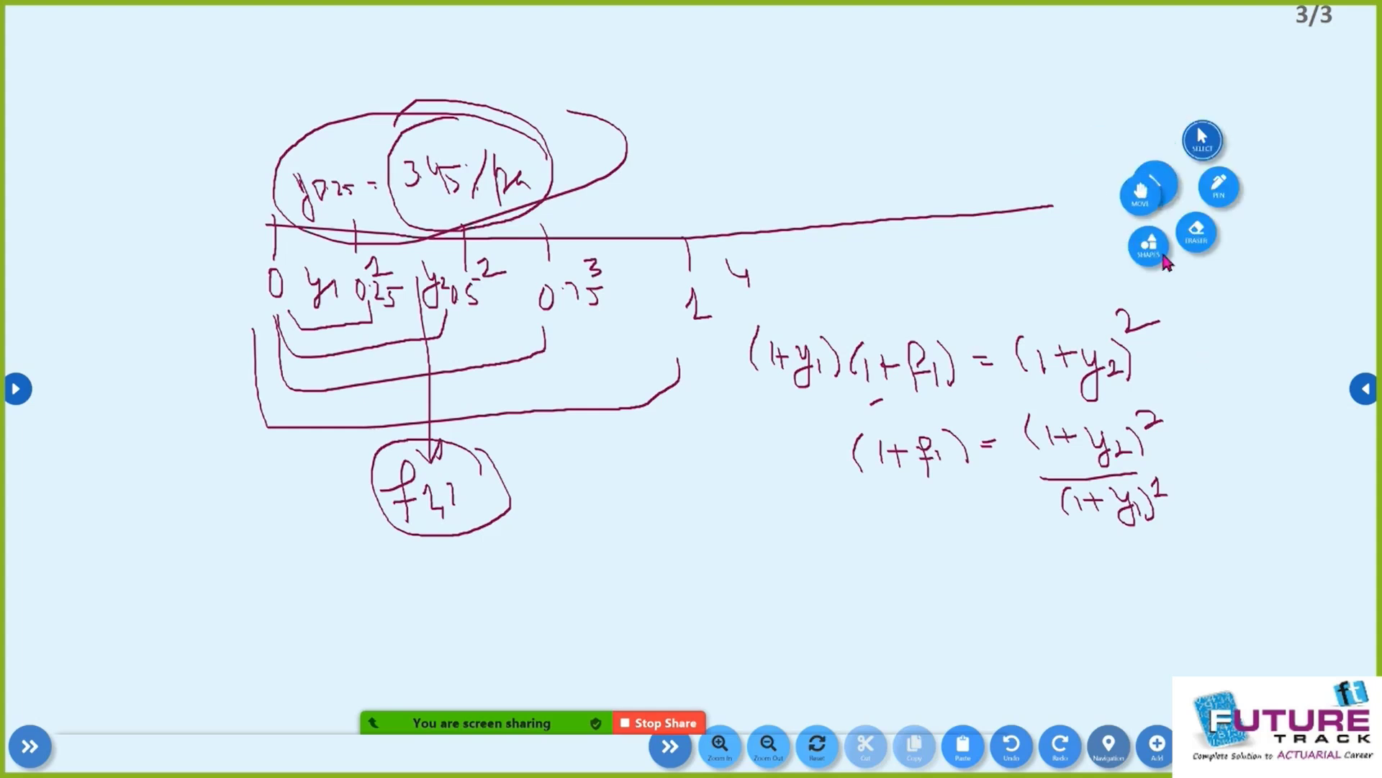
left_click(1155, 185)
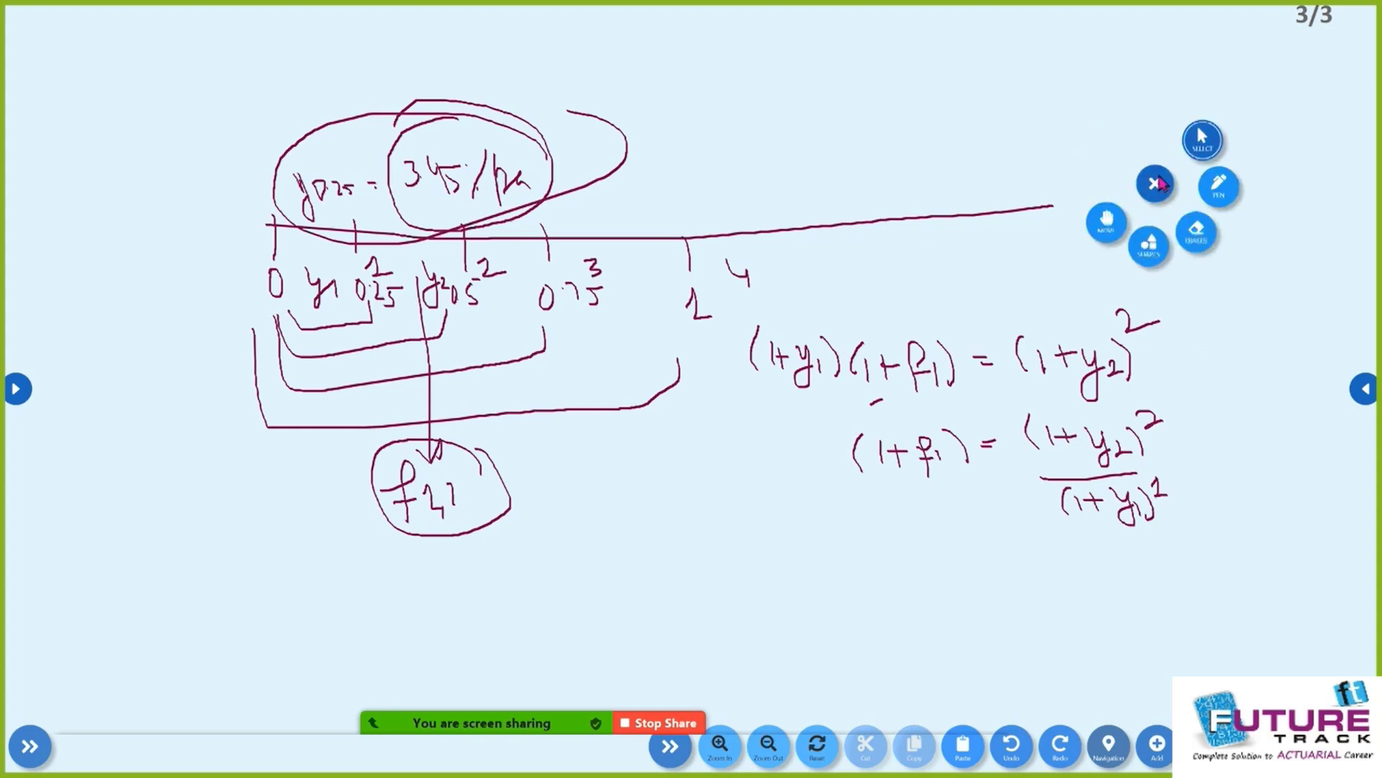
left_click(1157, 185)
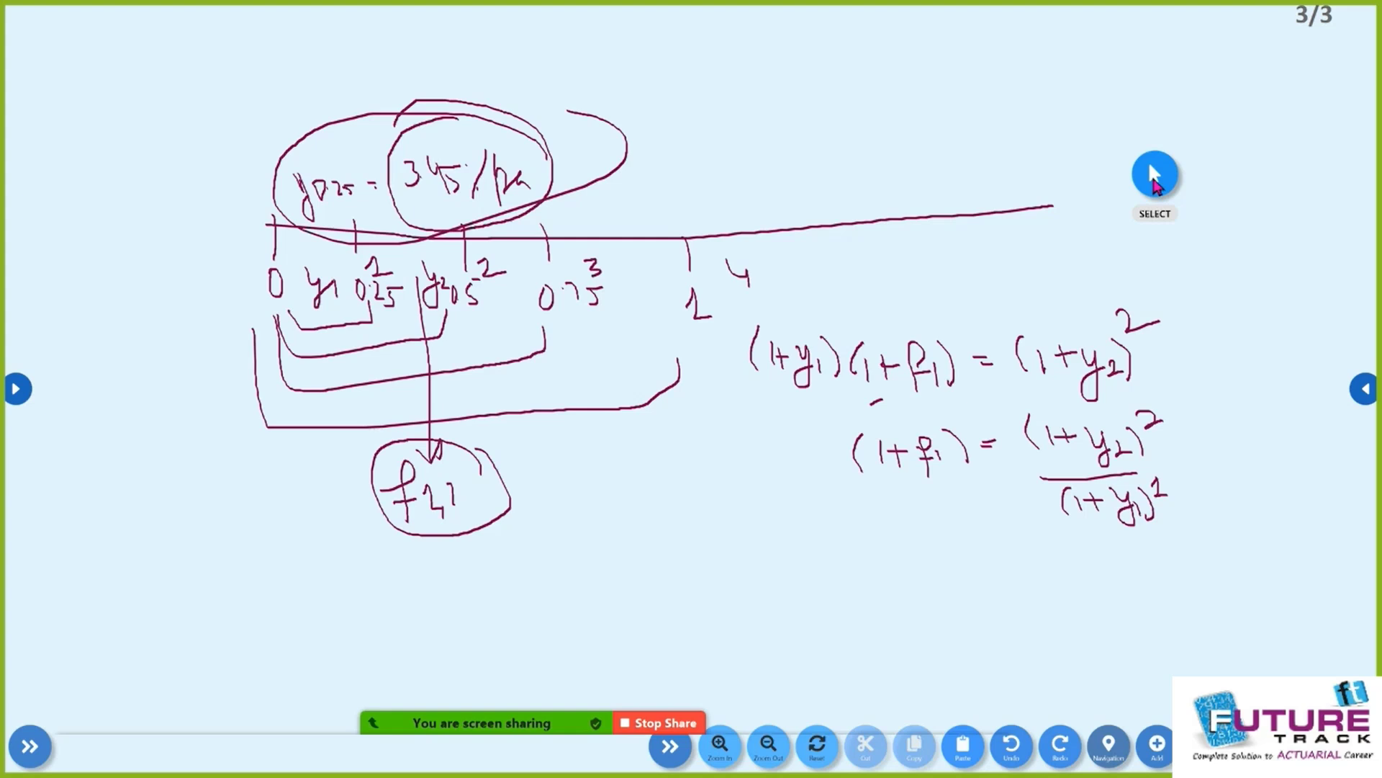
left_click(1152, 170)
left_click(1152, 179)
left_click_drag(507, 230, 534, 378)
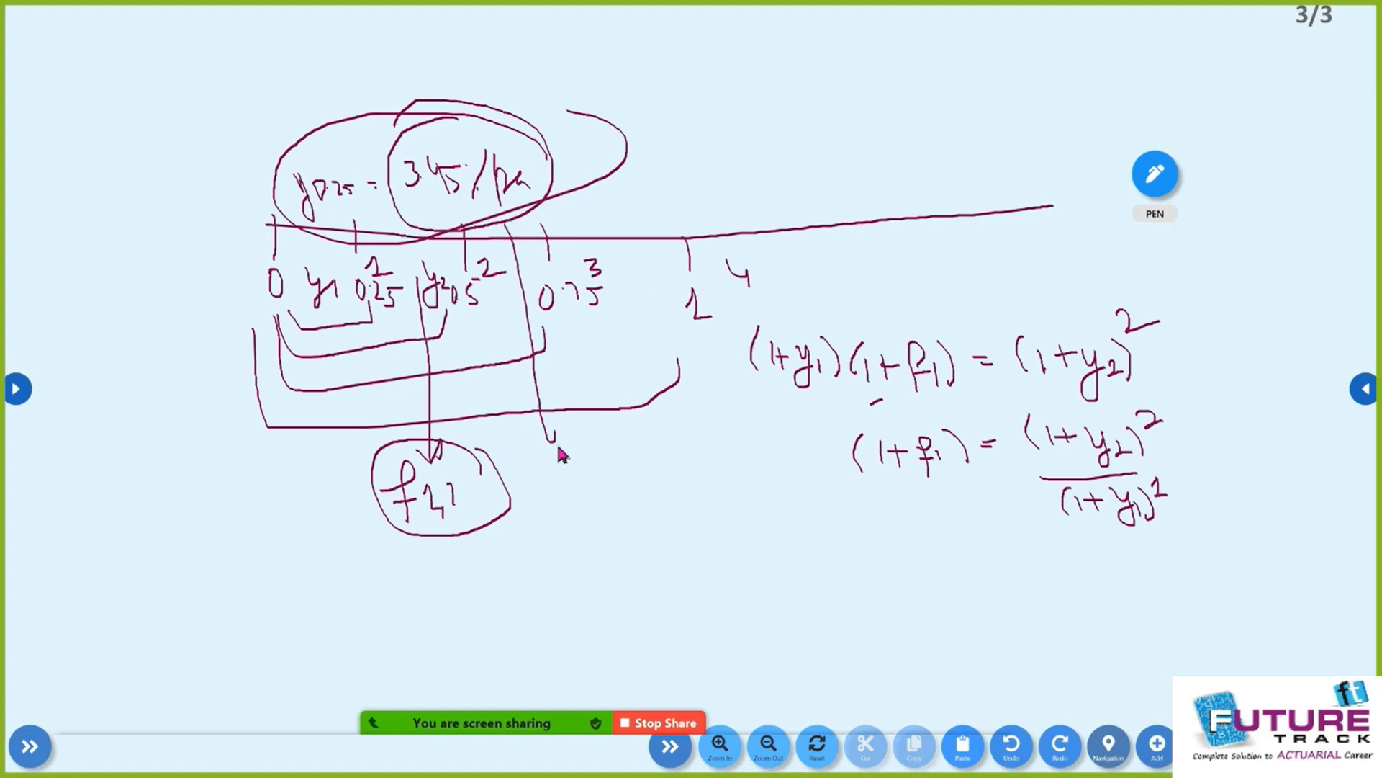
left_click_drag(540, 475, 554, 487)
left_click_drag(566, 476, 585, 492)
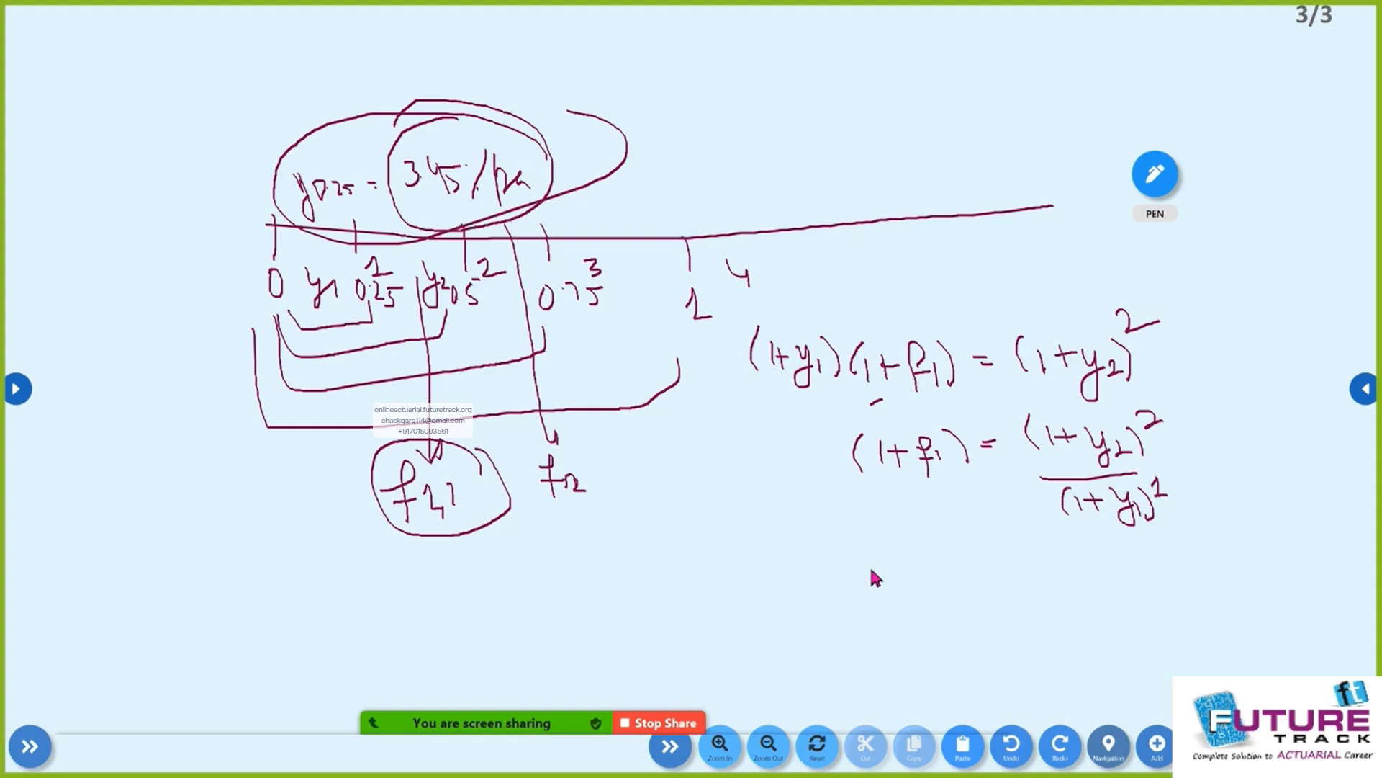
Write the second forward rate equation, (1+f2) = (1+y3)^3/(1+y2)^2, below the f1 equations.
left_click_drag(888, 586, 904, 585)
left_click_drag(978, 587, 1000, 587)
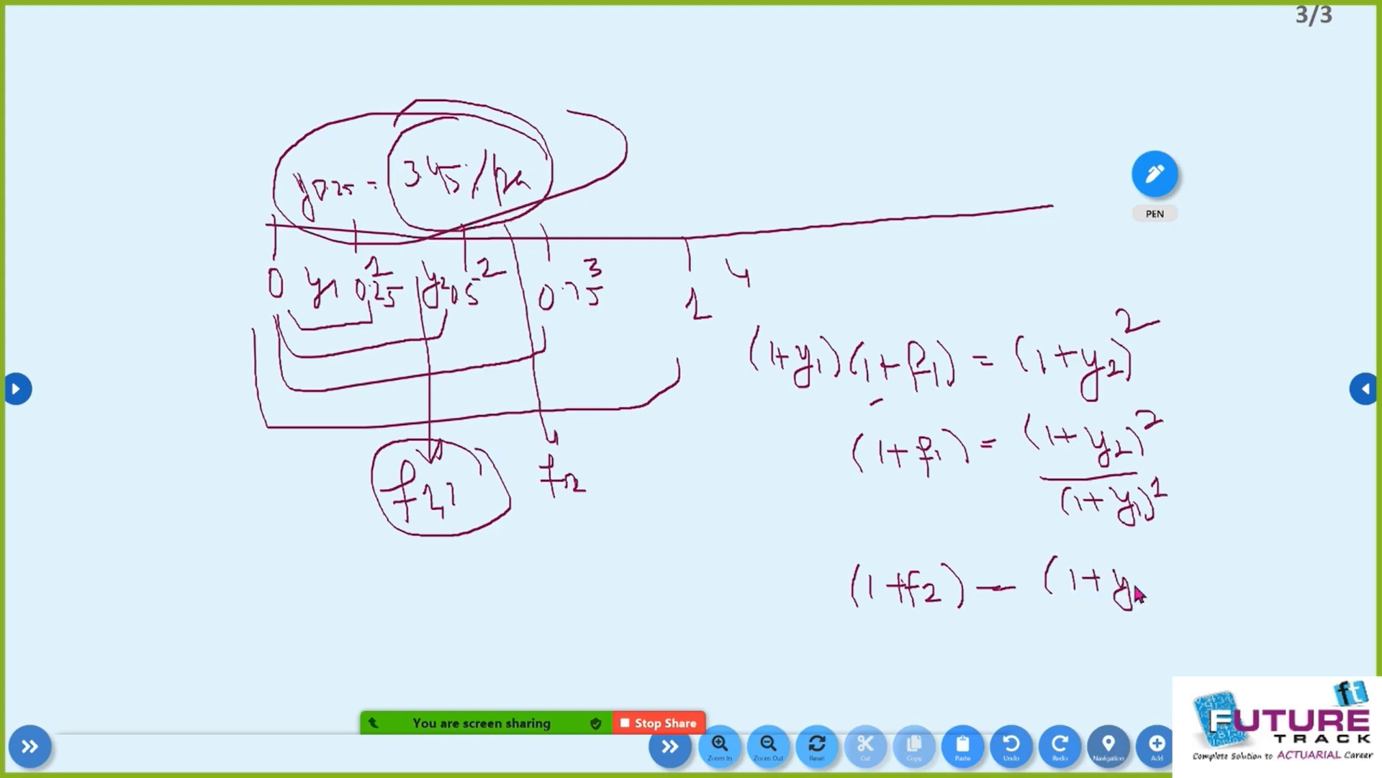
left_click_drag(1149, 542, 1157, 541)
left_click_drag(1055, 617, 1178, 601)
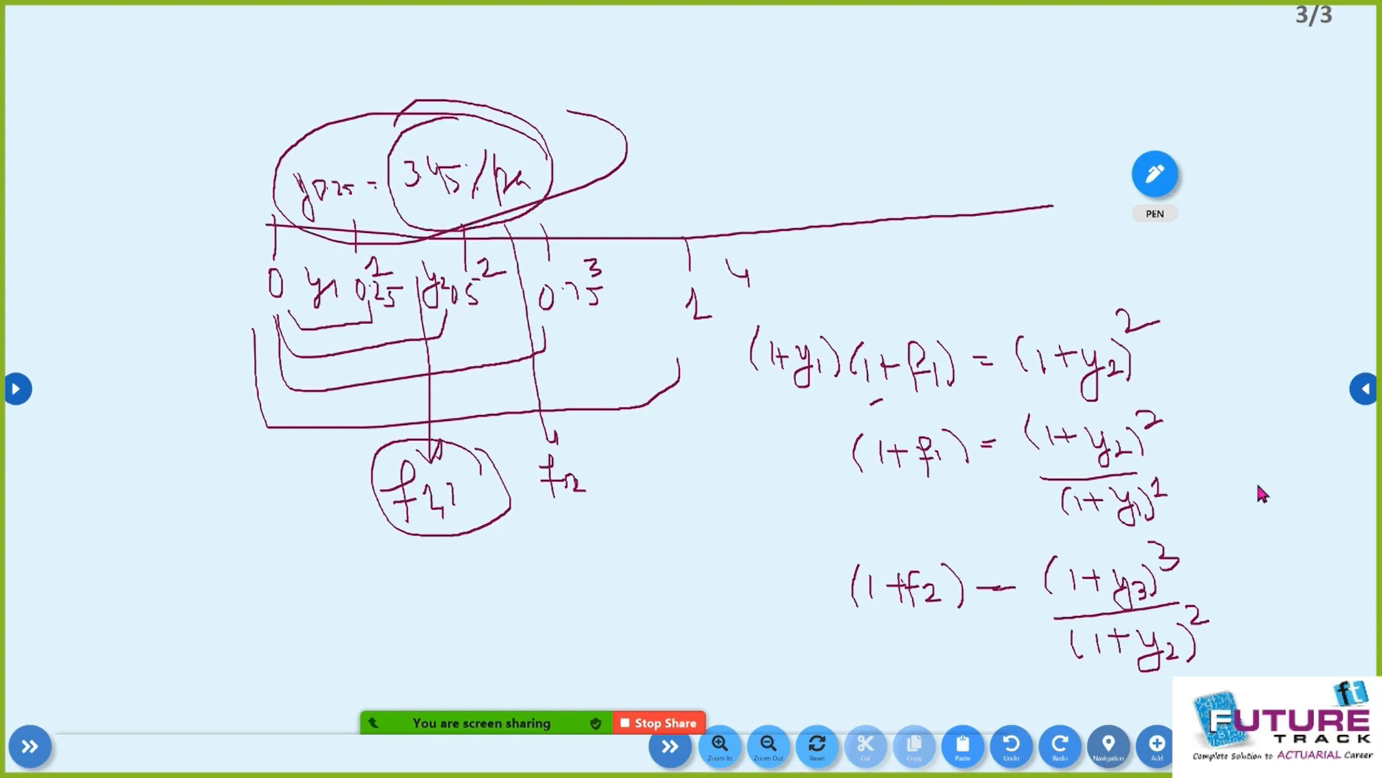
Write the third forward rate equation, (1+f3) = (1+y4)^4/(1+y3)^3, below the timeline and circle it.
left_click_drag(384, 574, 355, 611)
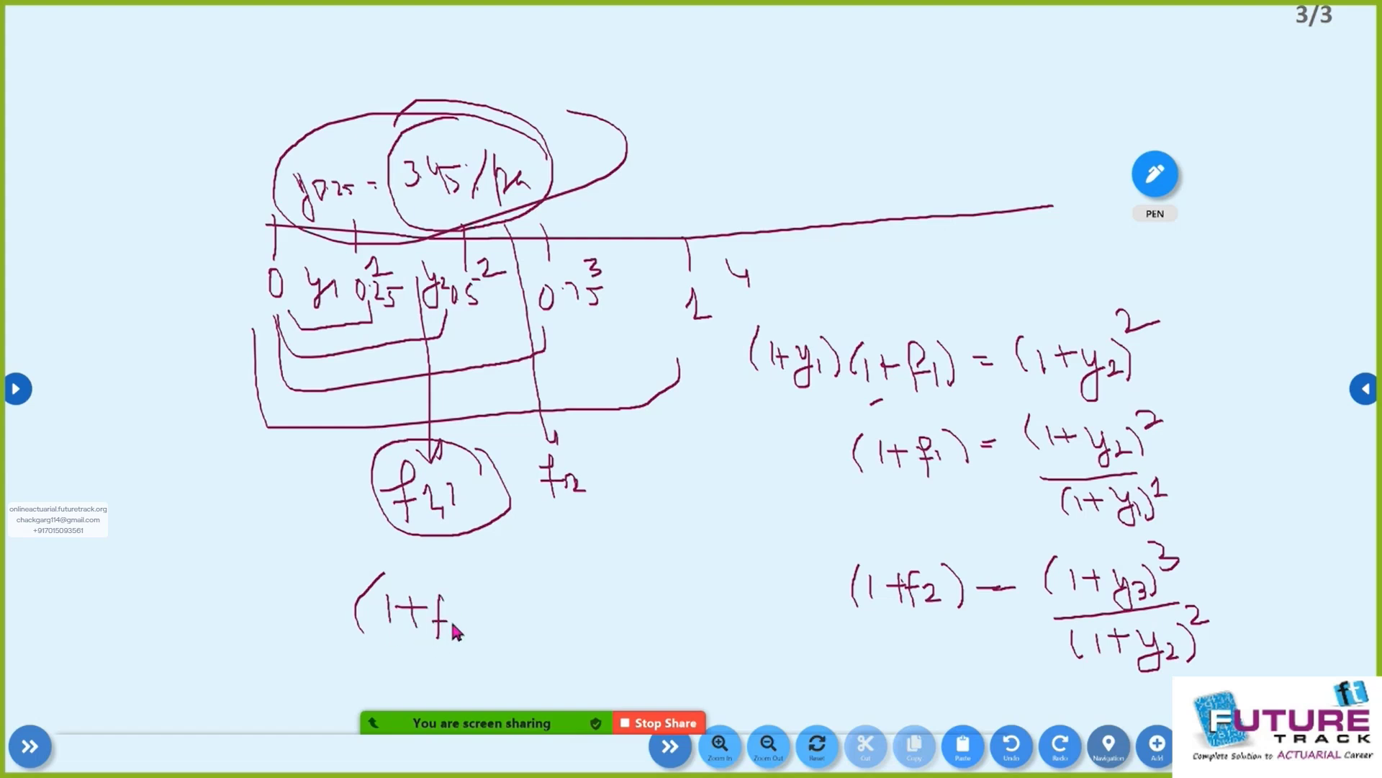
left_click_drag(460, 611, 468, 633)
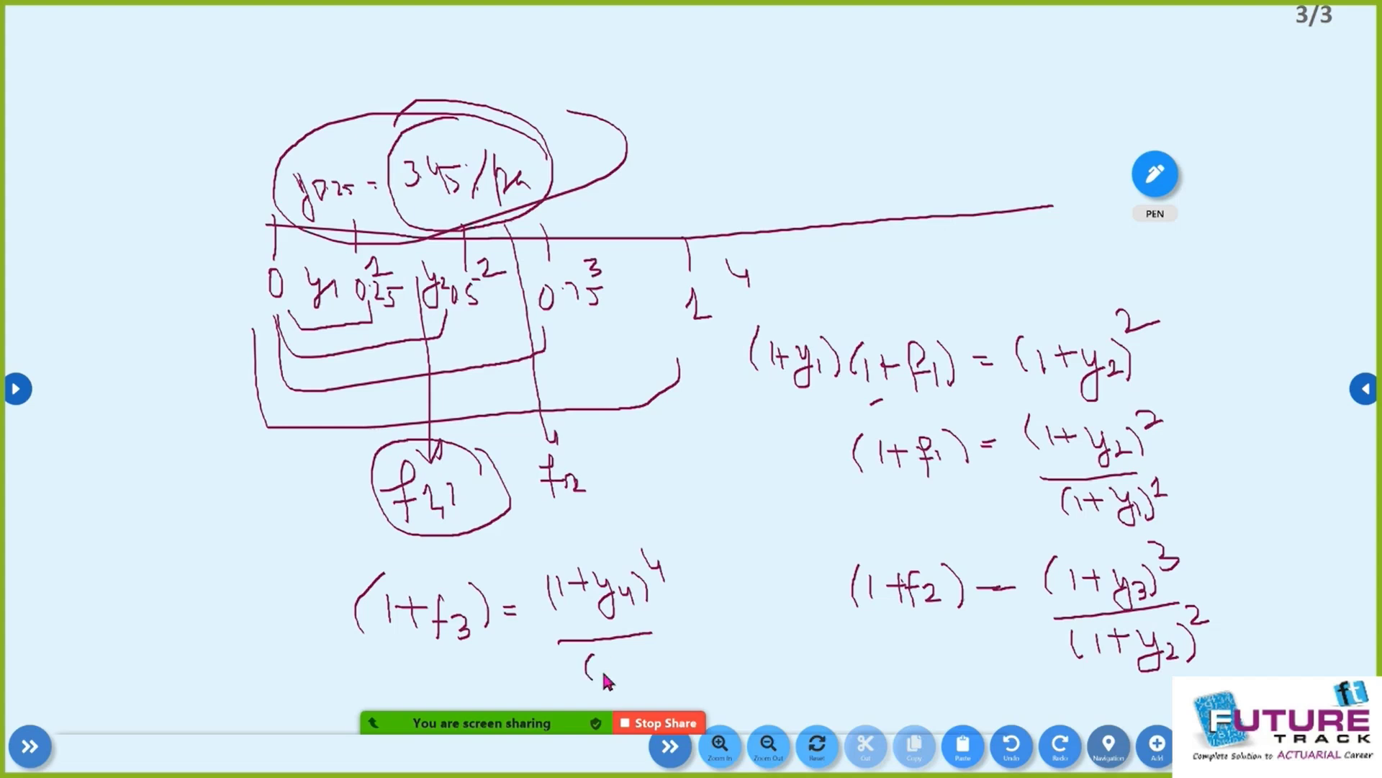
mouse_move(650, 661)
left_mouse_down()
mouse_move(668, 661)
mouse_move(661, 691)
mouse_move(705, 651)
left_mouse_up()
mouse_move(709, 584)
left_mouse_down()
mouse_move(606, 568)
mouse_move(330, 659)
mouse_move(766, 585)
left_mouse_up()
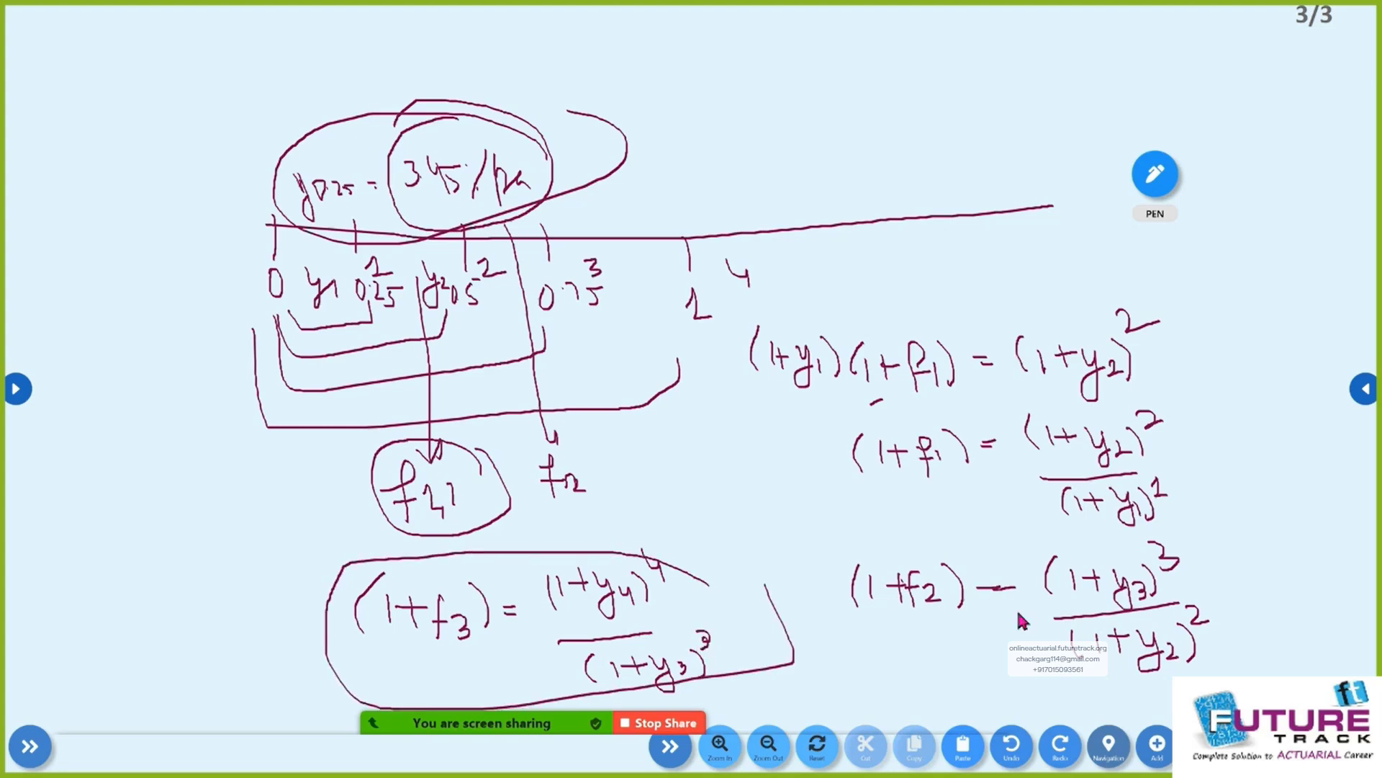
Switch from the whiteboard to the Excel workbook and set the first quarterly forward rate in D4 to =C4.
left_click(1366, 394)
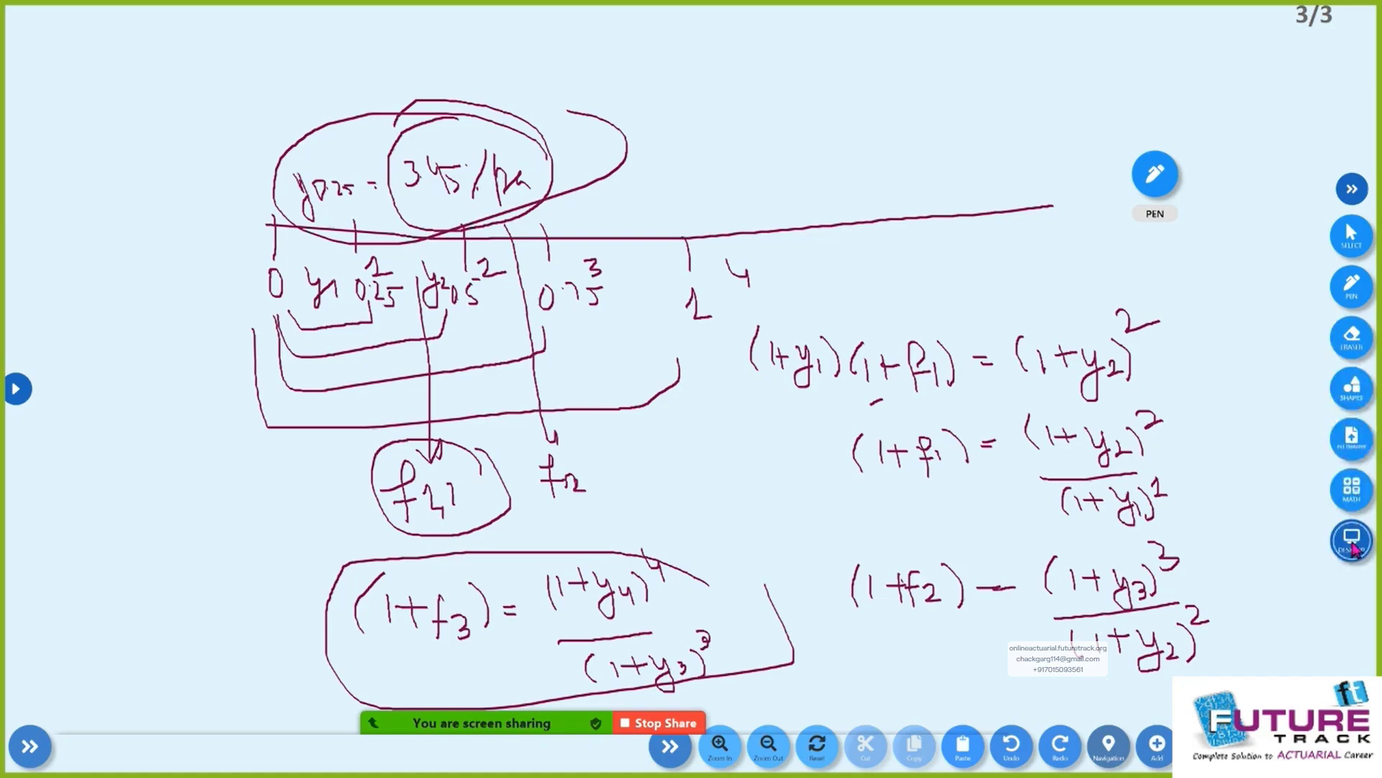
left_click(1356, 550)
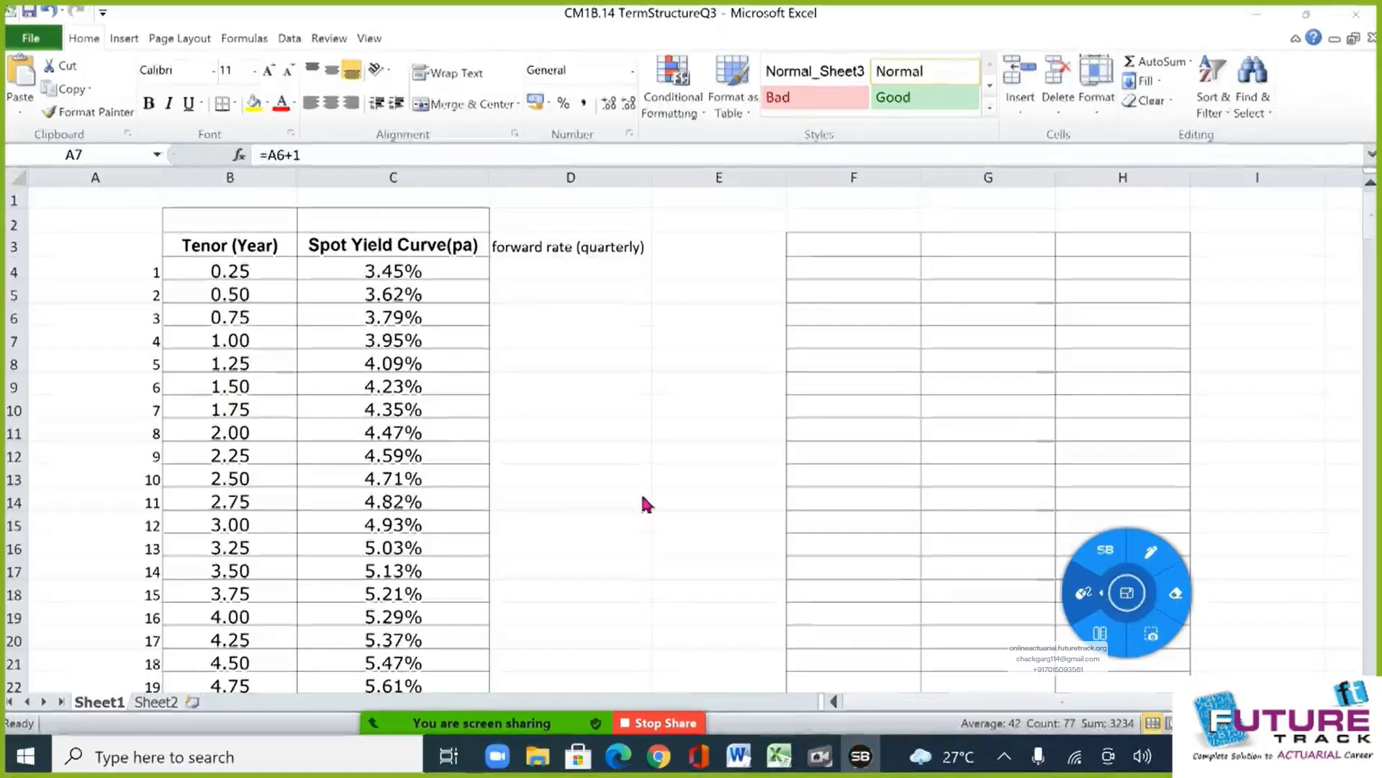
left_click(533, 266)
type("=")
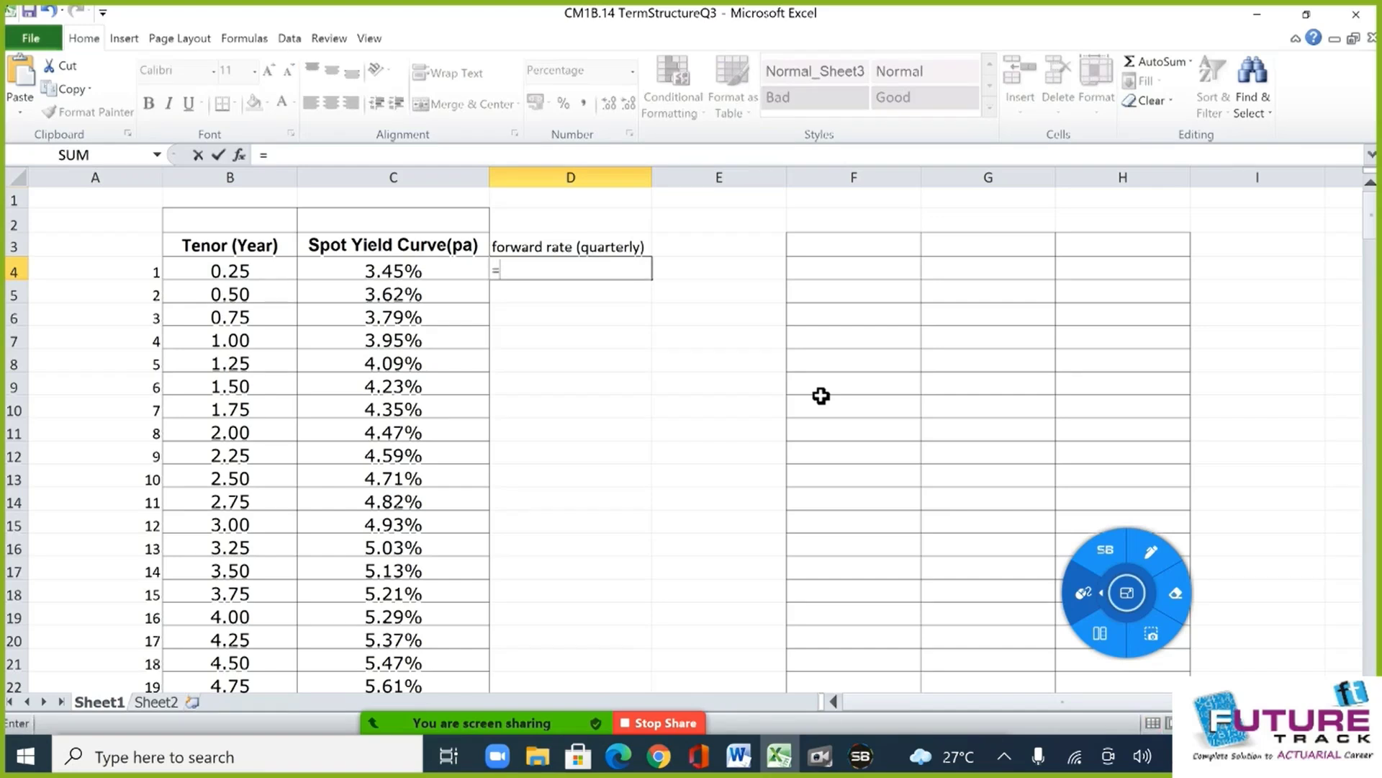
key("Left")
key("Return")
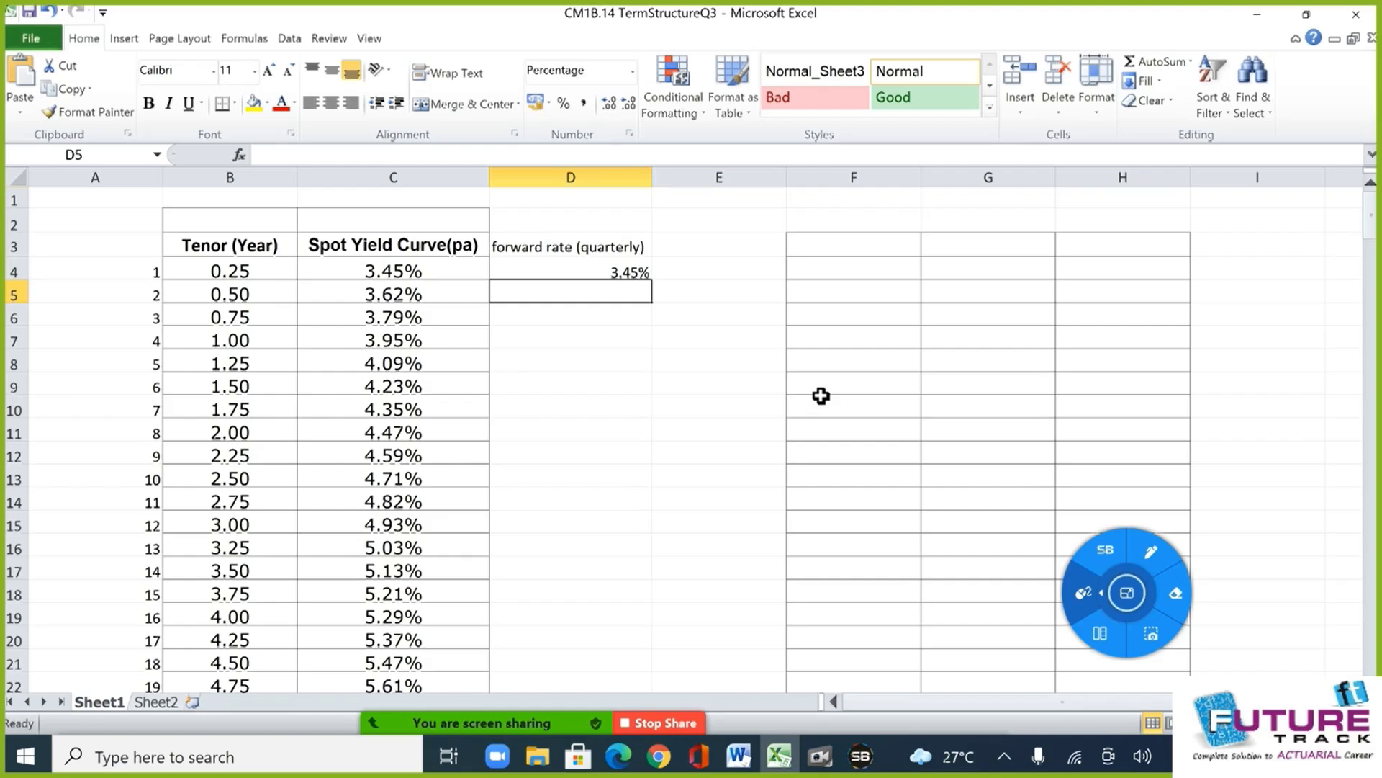
Enter the formula =(1+C5)^A5/(1+C4)^A4 in D5 for the 0.50-year tenor.
type("=")
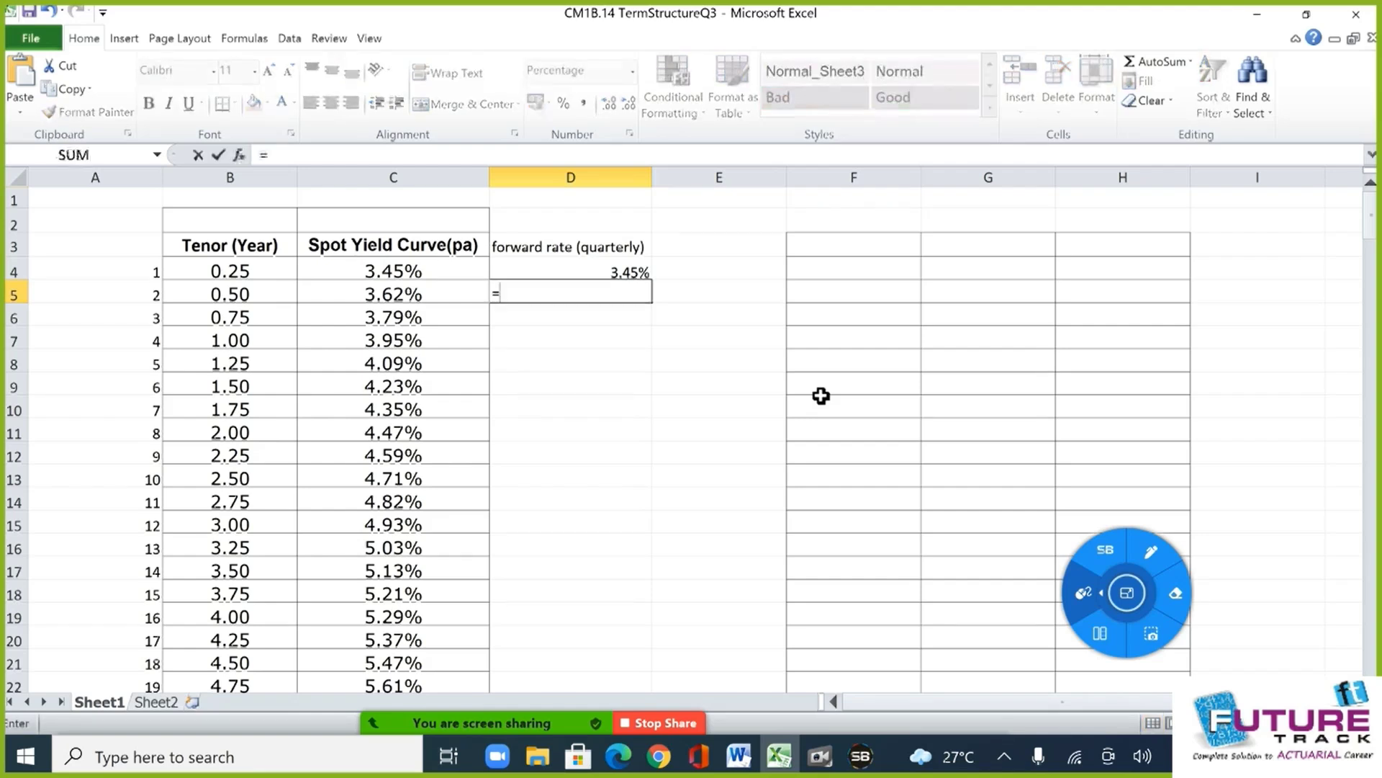
type("(1+")
key("Left")
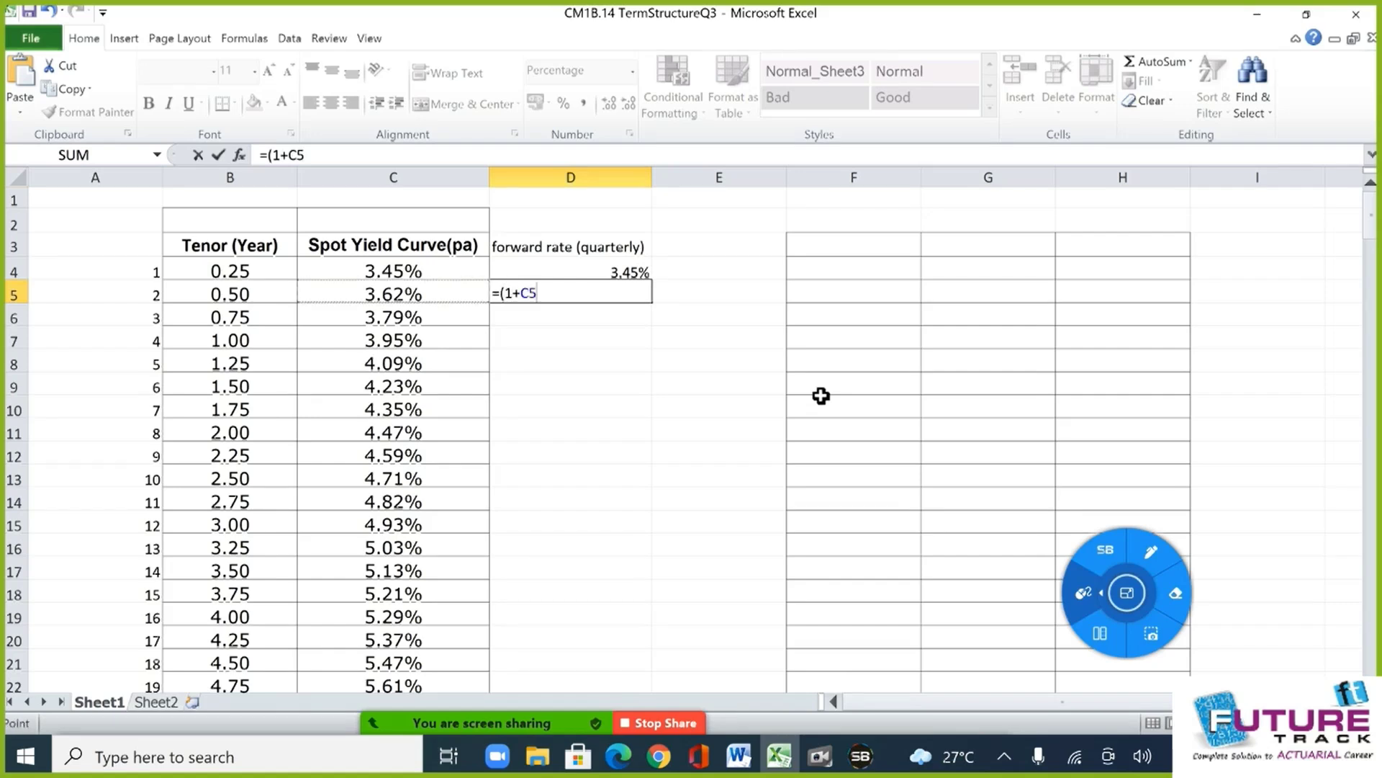
type(")^")
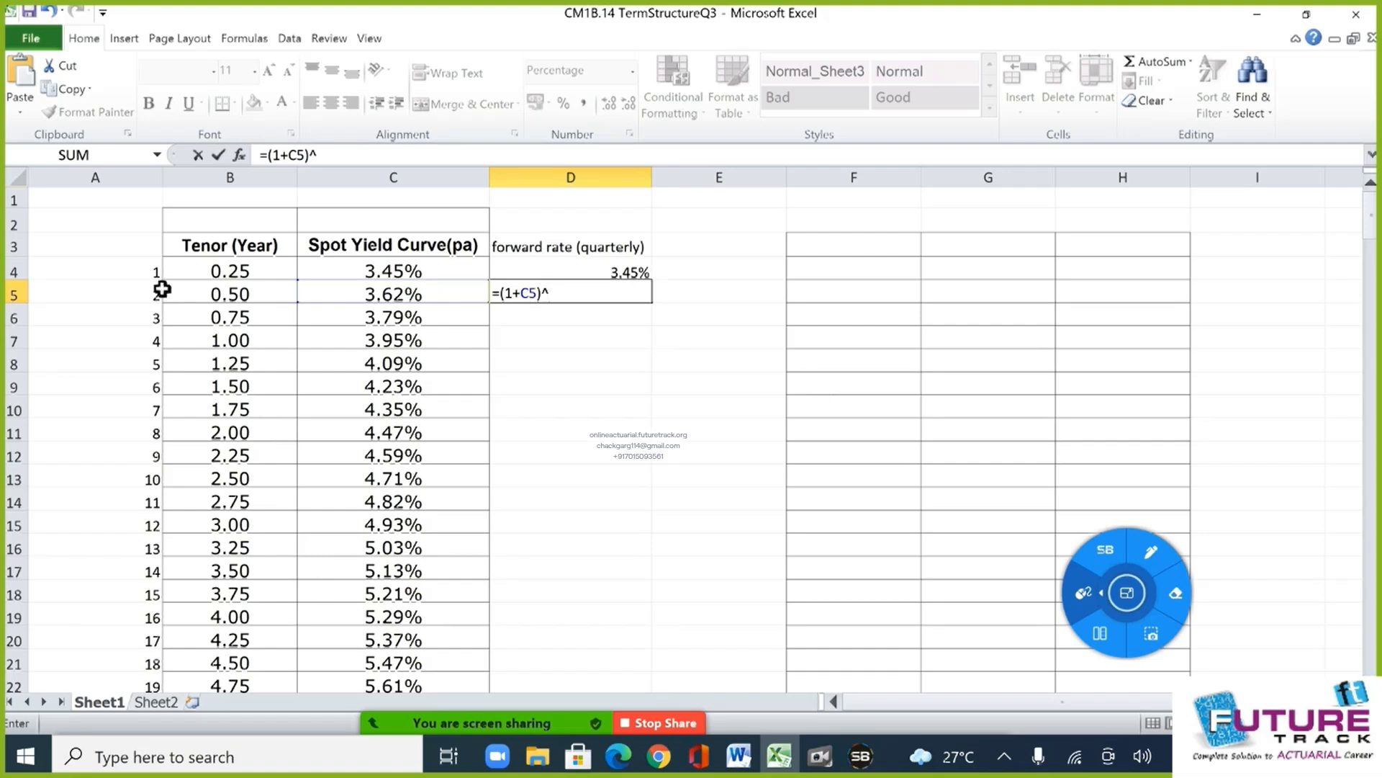
left_click(132, 292)
type("/(1")
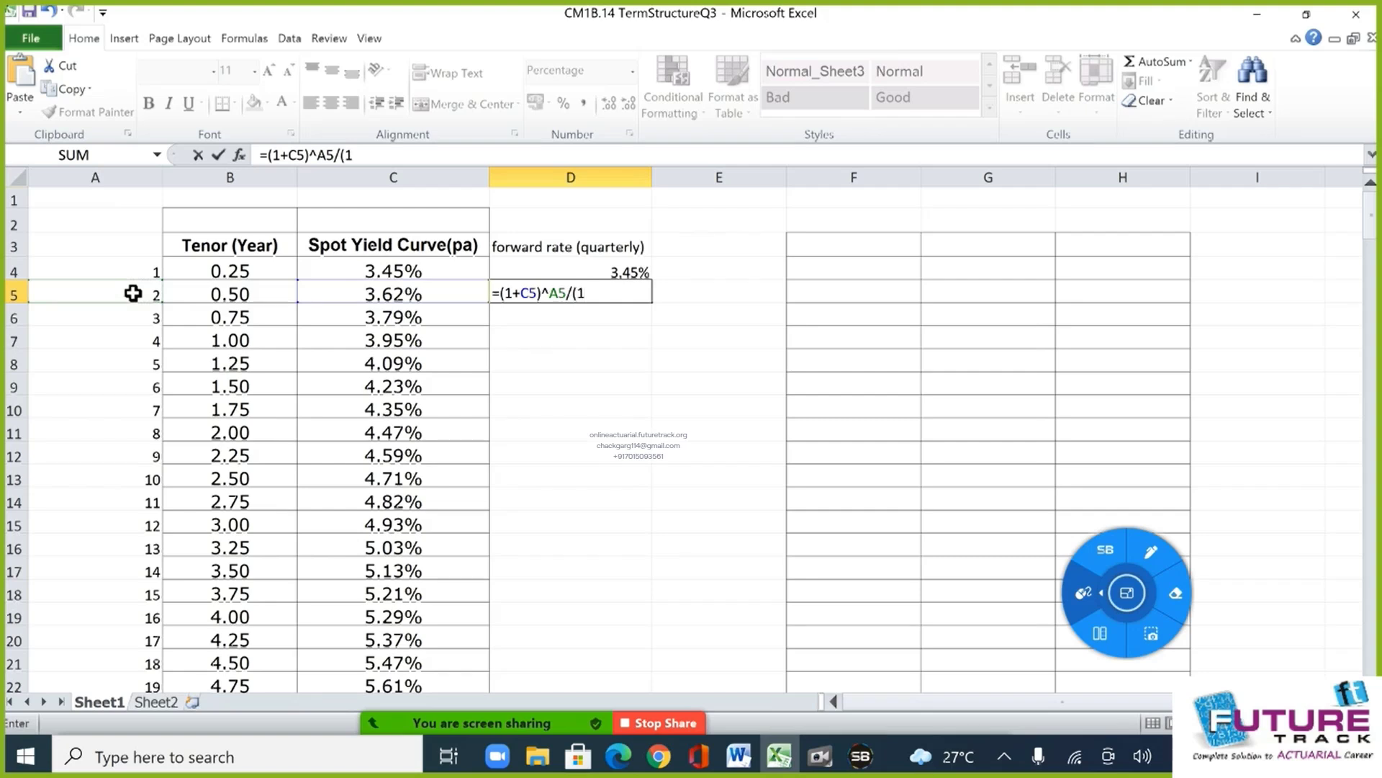
type("+")
left_click(414, 271)
type(")^")
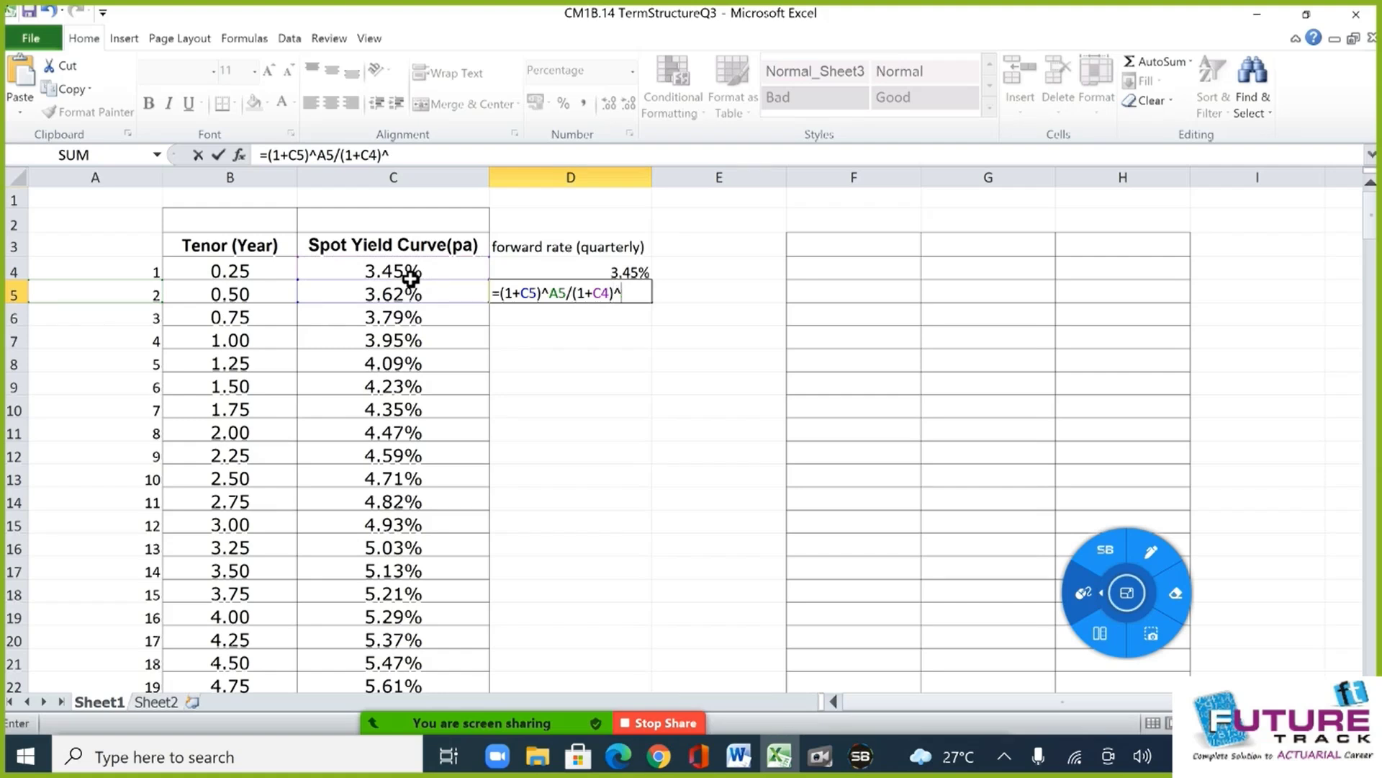
left_click(130, 274)
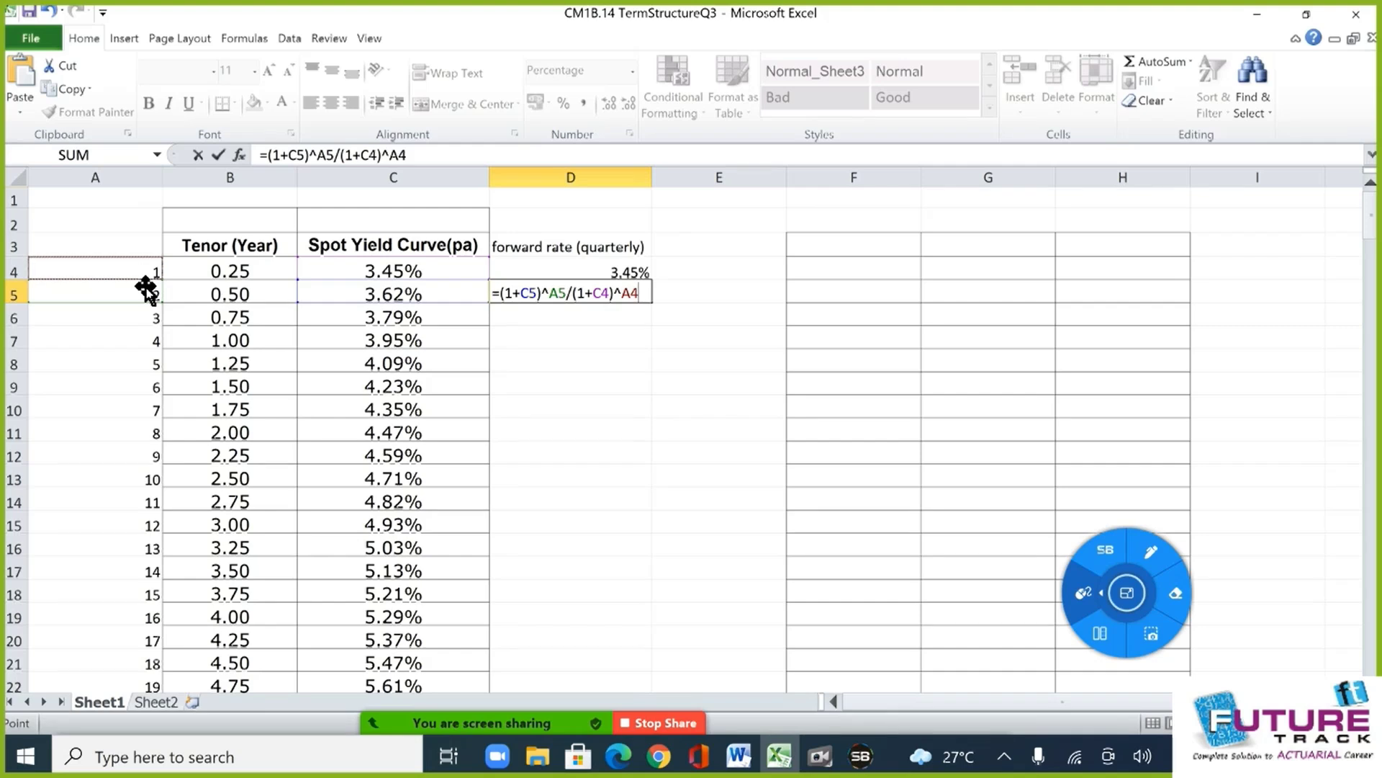
key("Return")
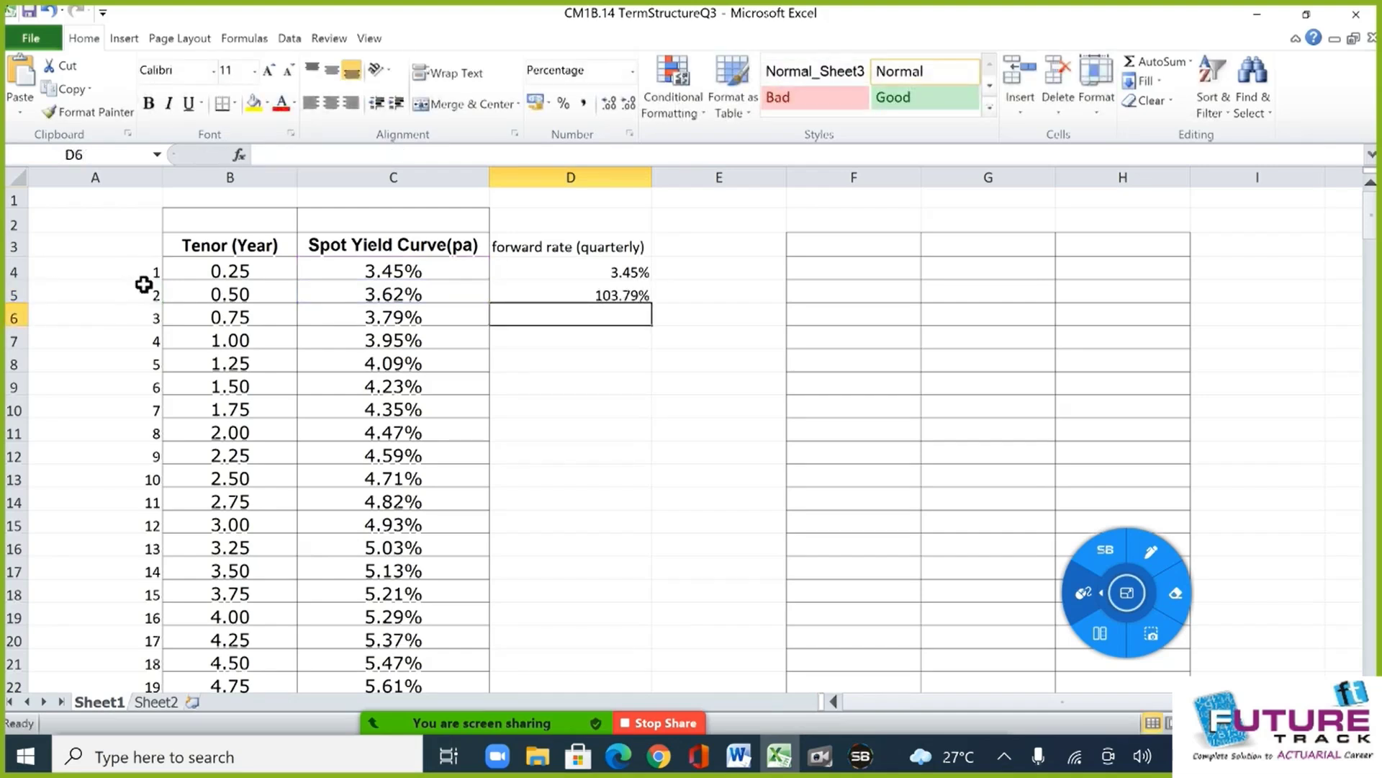
Append -1 to the D5 formula, making it =(1+C5)^A5/(1+C4)^A4-1.
left_click(583, 296)
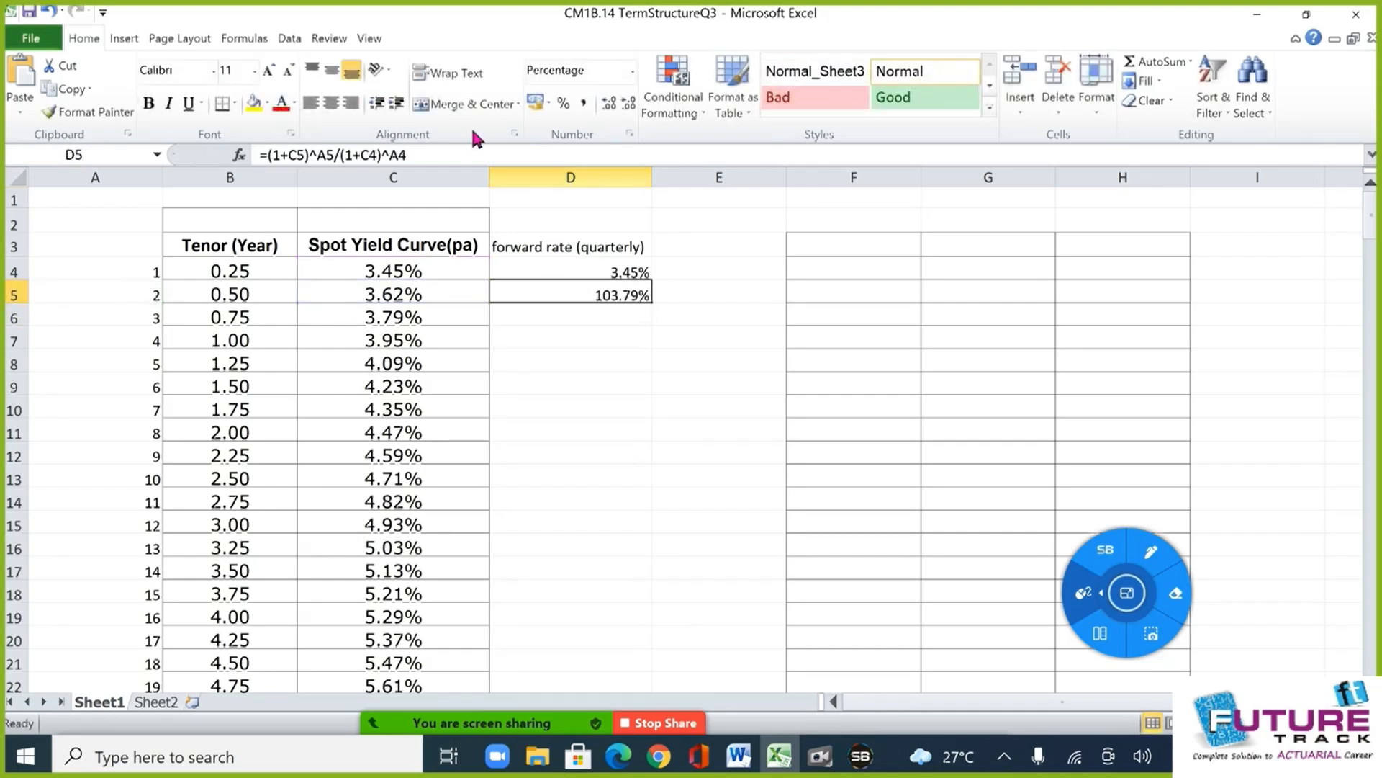
left_click(457, 155)
type("-1")
key("Return")
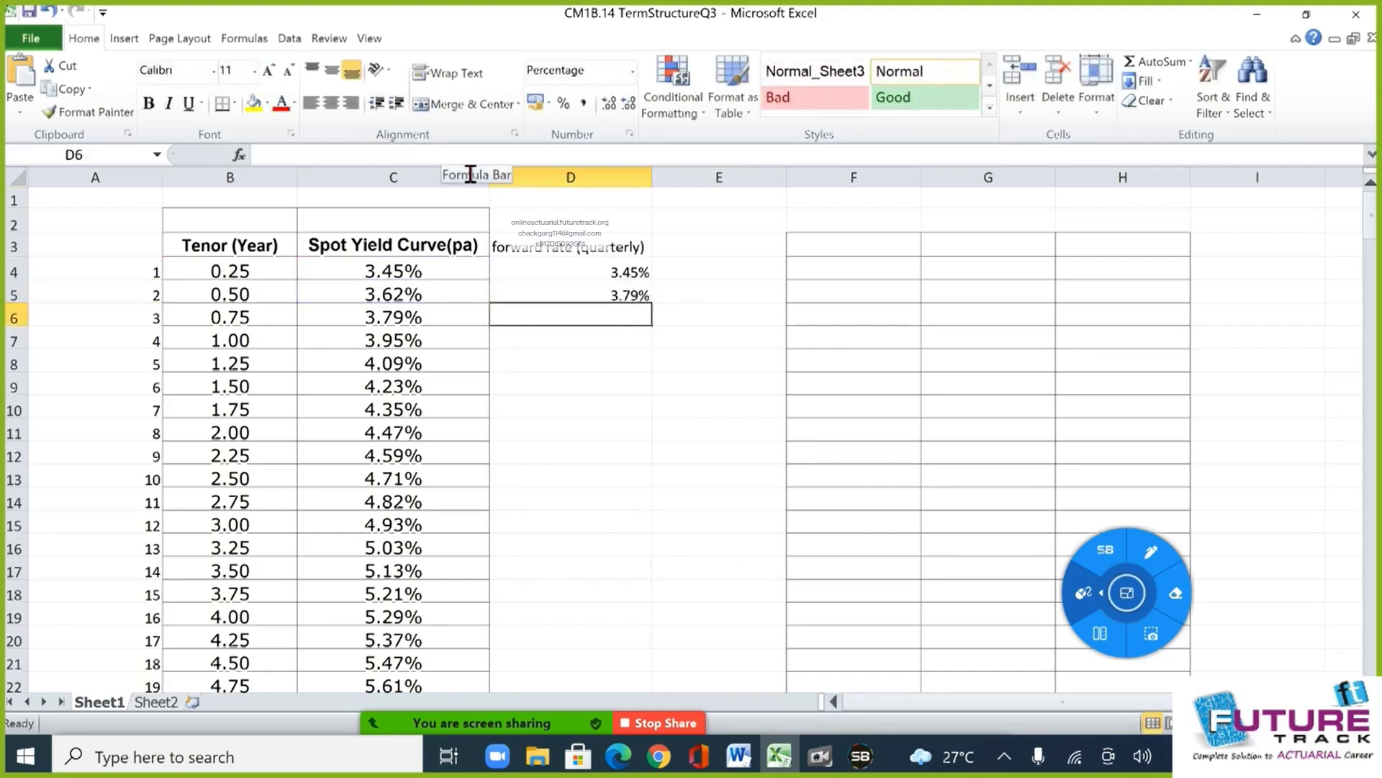
Fill the D5 forward rate formula down through D83, alongside the 20.00-year tenor.
key("Left")
key("ctrl+Down")
key("Right")
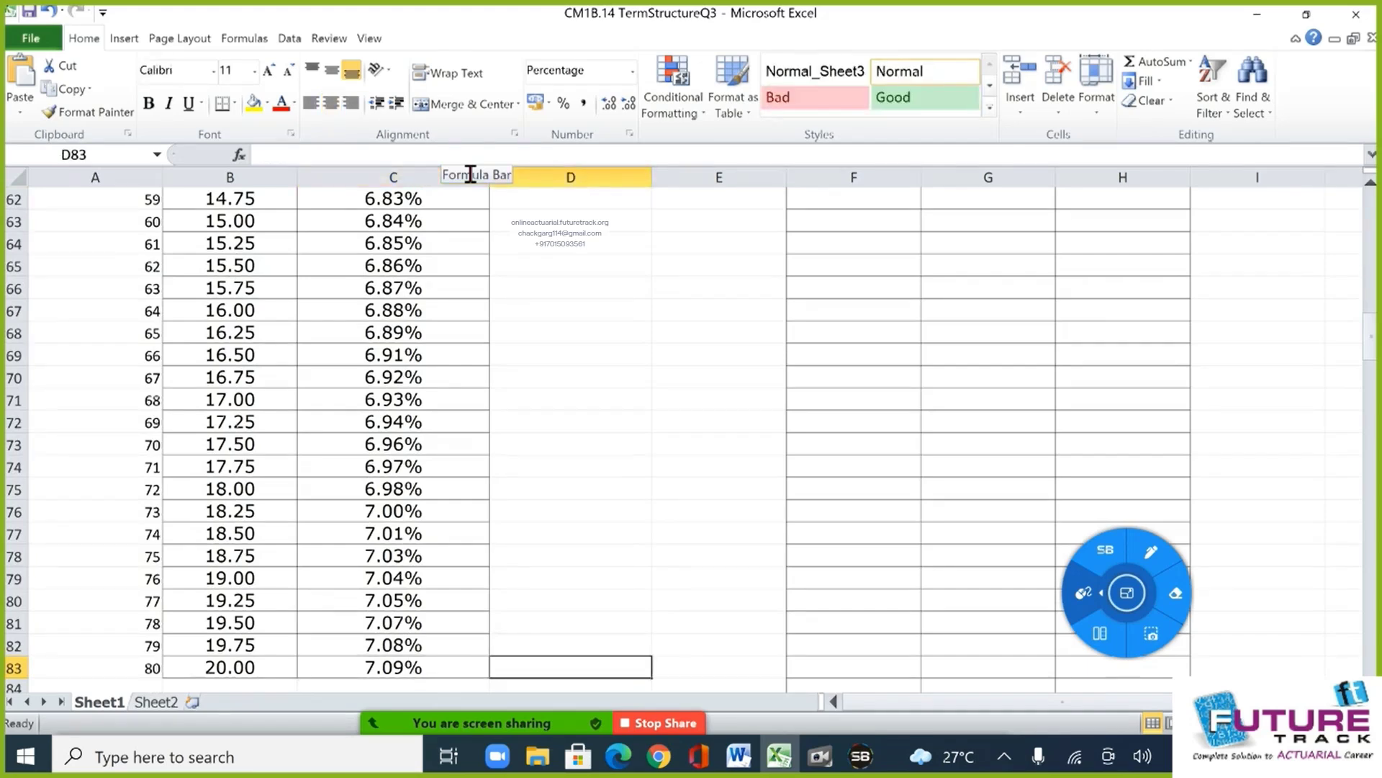
key("ctrl+shift+Up")
key("ctrl+d")
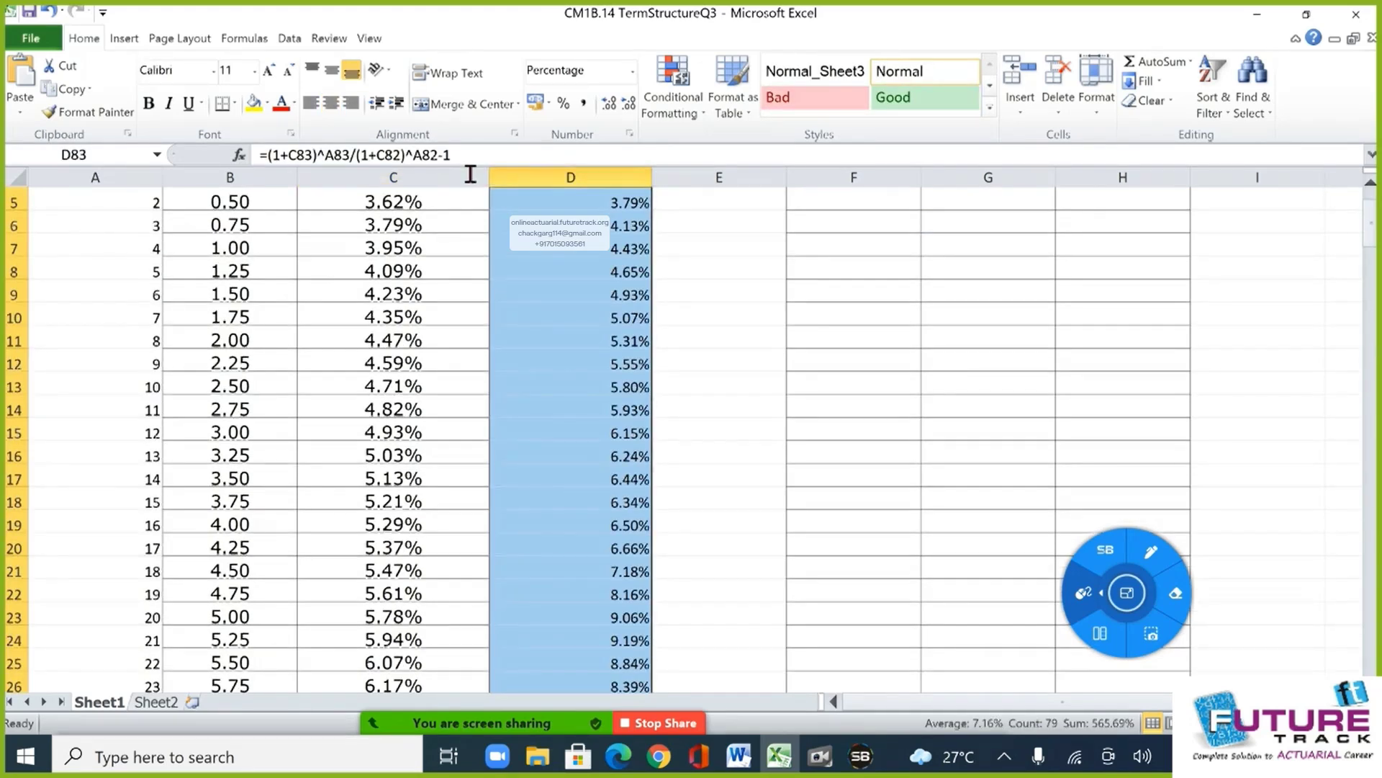
Examine the forward rates in column D down to the 20.00-year tenor and compare the 1.25-year row with its spot yield.
scroll(713, 370, "up", 2)
left_click(605, 384)
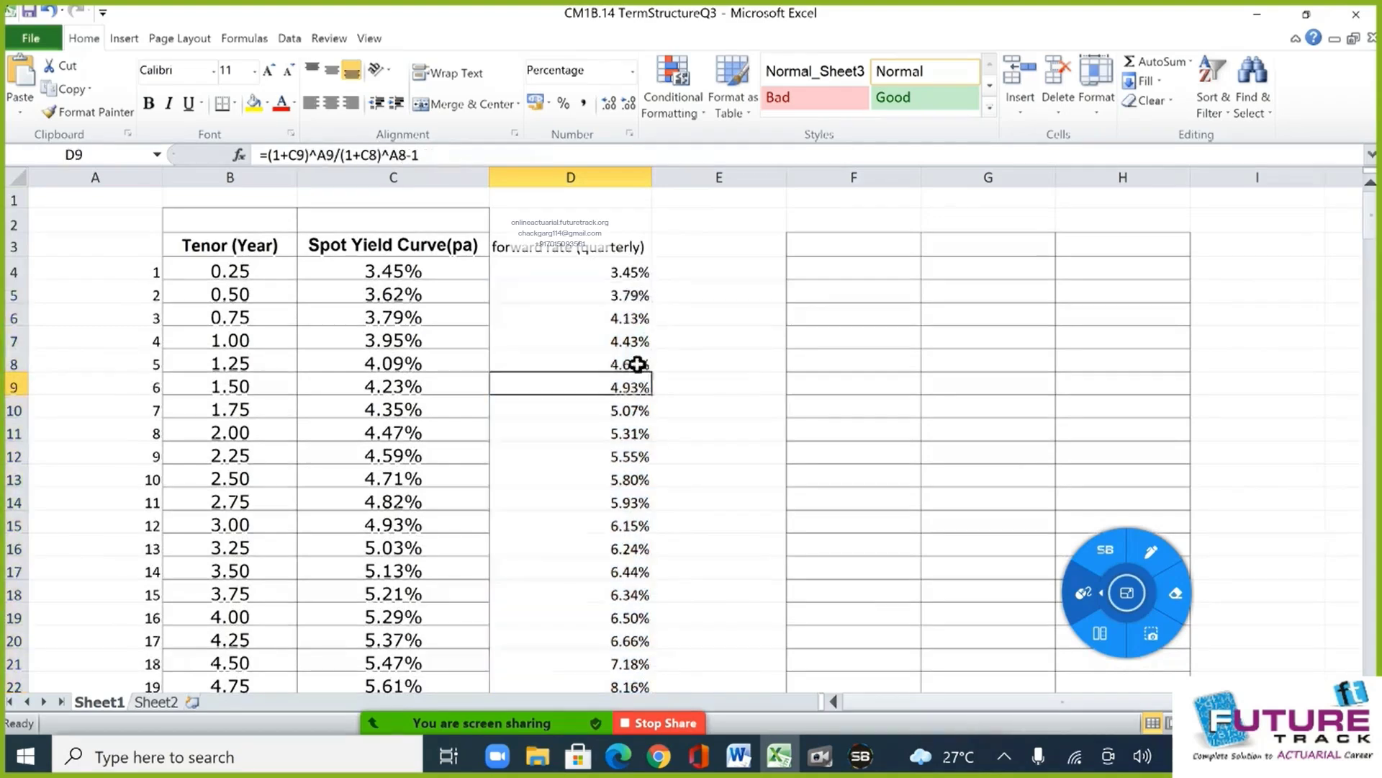
scroll(636, 318, "down", 19)
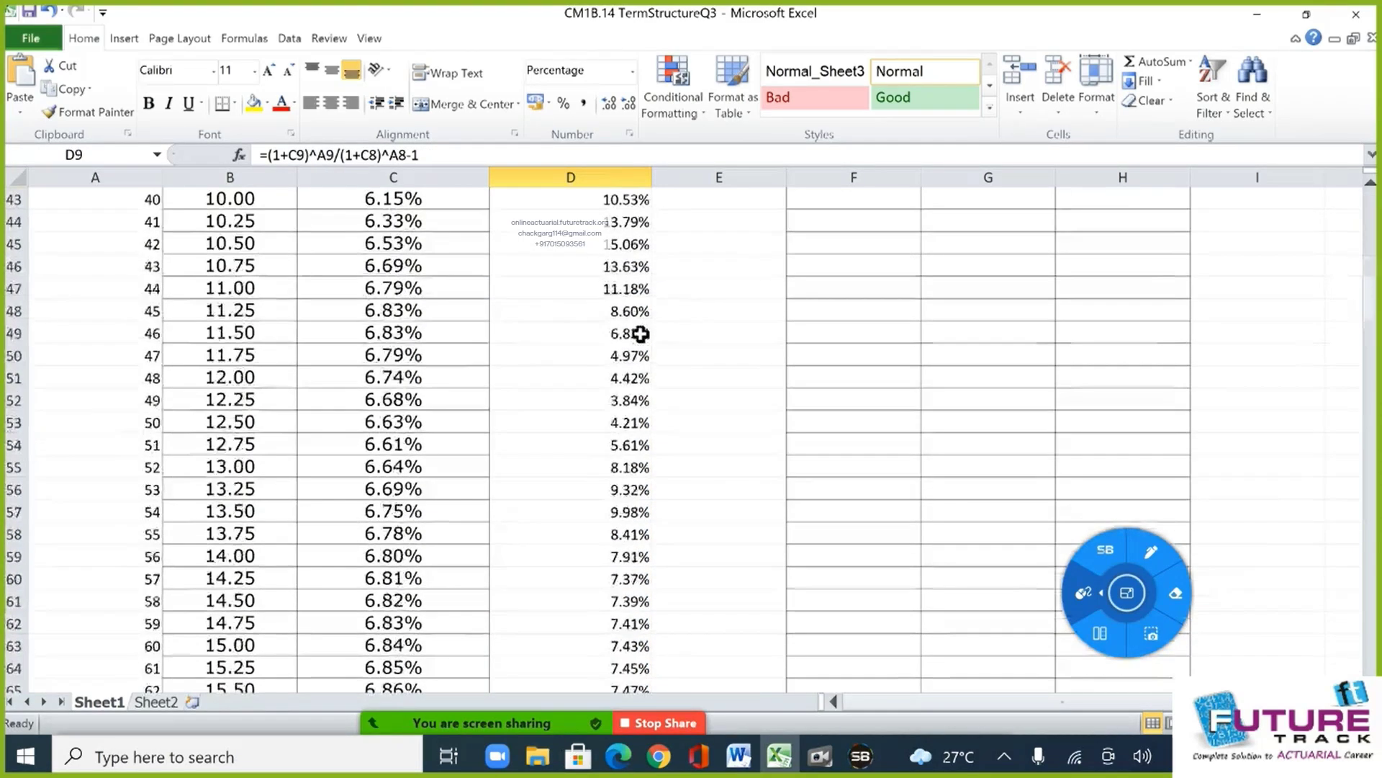
scroll(640, 333, "down", 7)
scroll(642, 335, "up", 2)
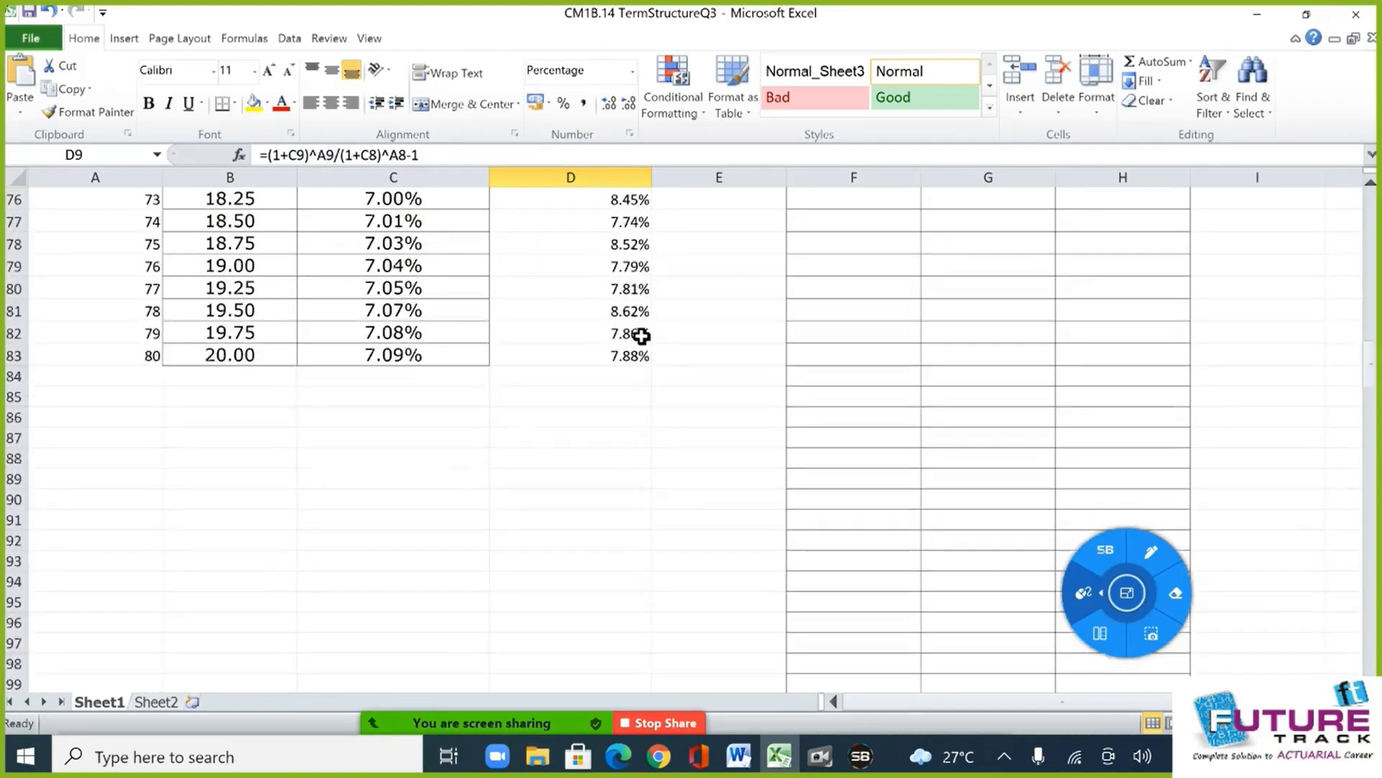
scroll(641, 335, "up", 20)
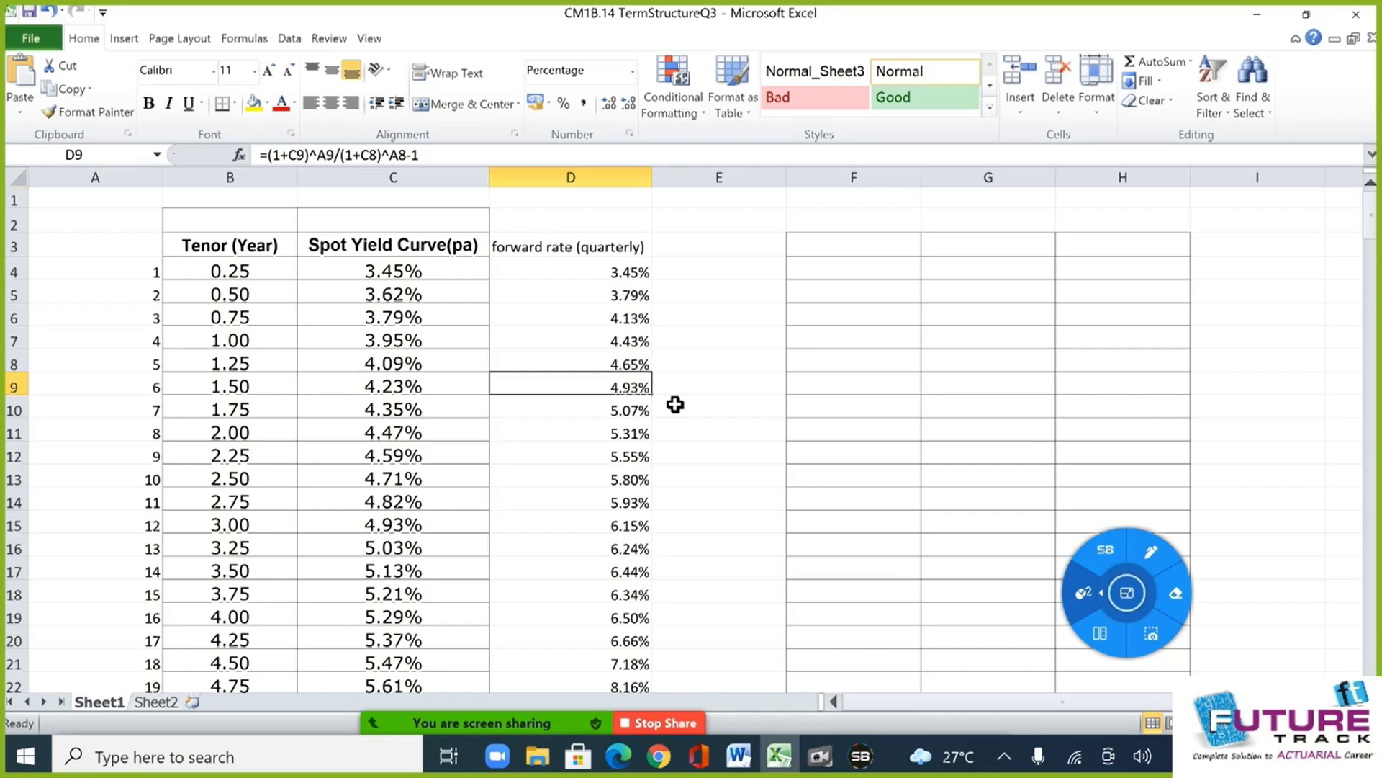
key("Up")
key("Left")
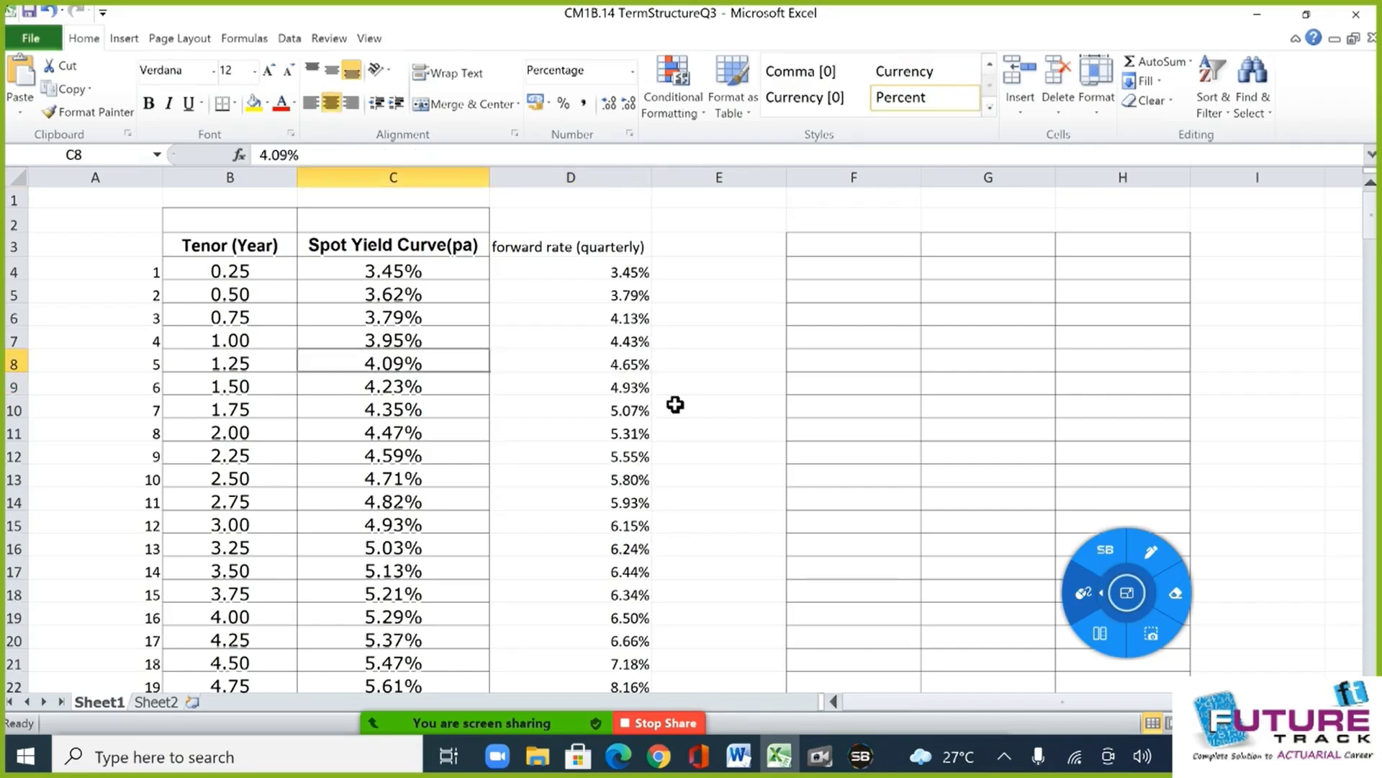
key("Right")
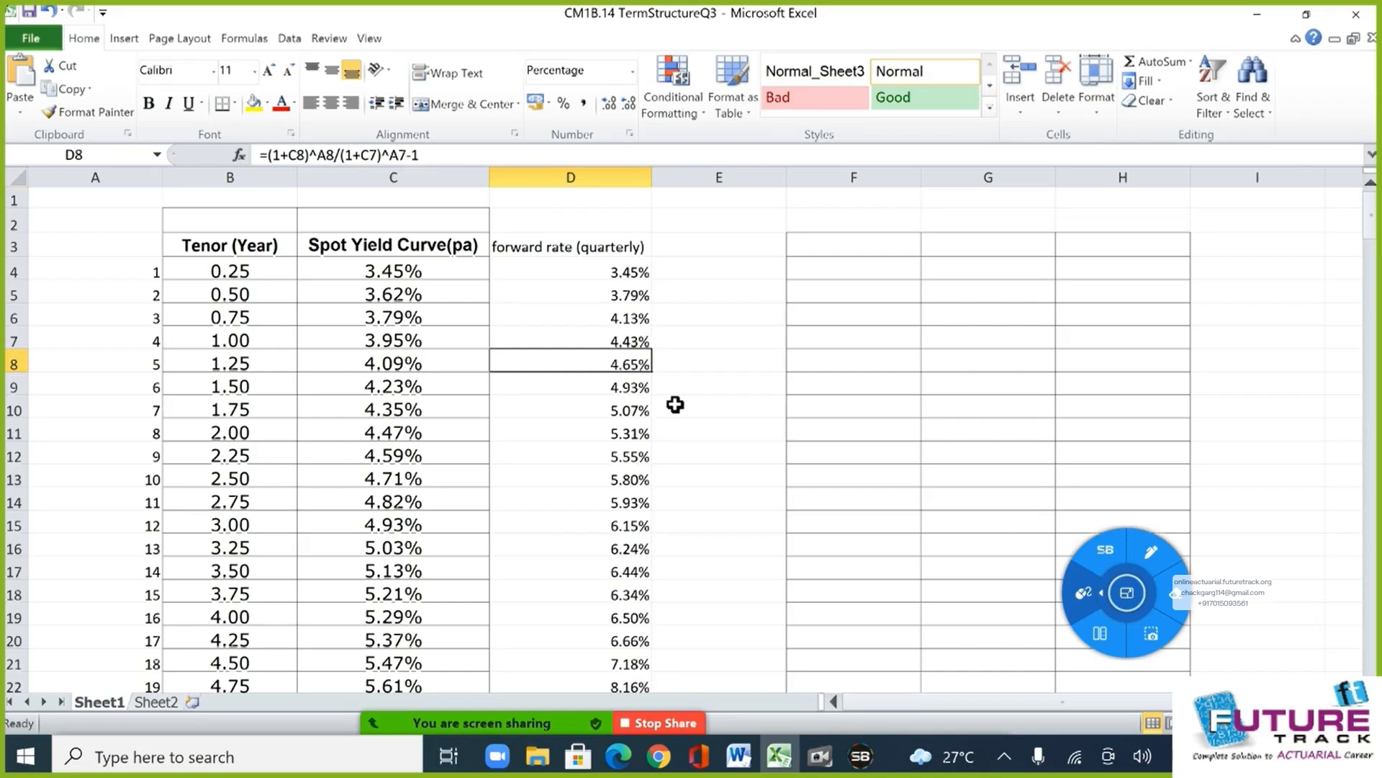
key("Left")
key("Right")
Undo the fill of column D and return to the first empty cell, D6, below the D5 formula.
key("ctrl+z")
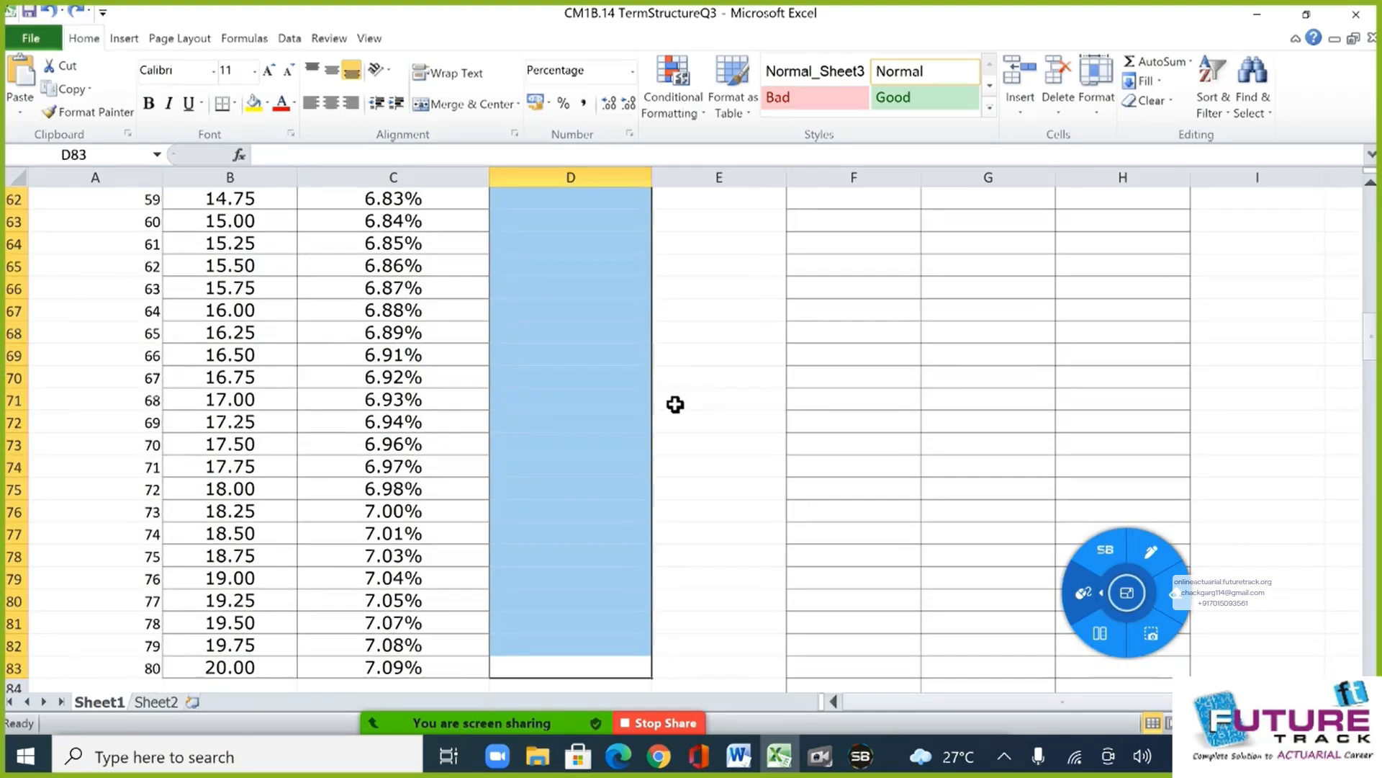
key("Up")
key("ctrl+Up")
key("Up")
key("Up")
key("Down")
key("Down")
key("Down")
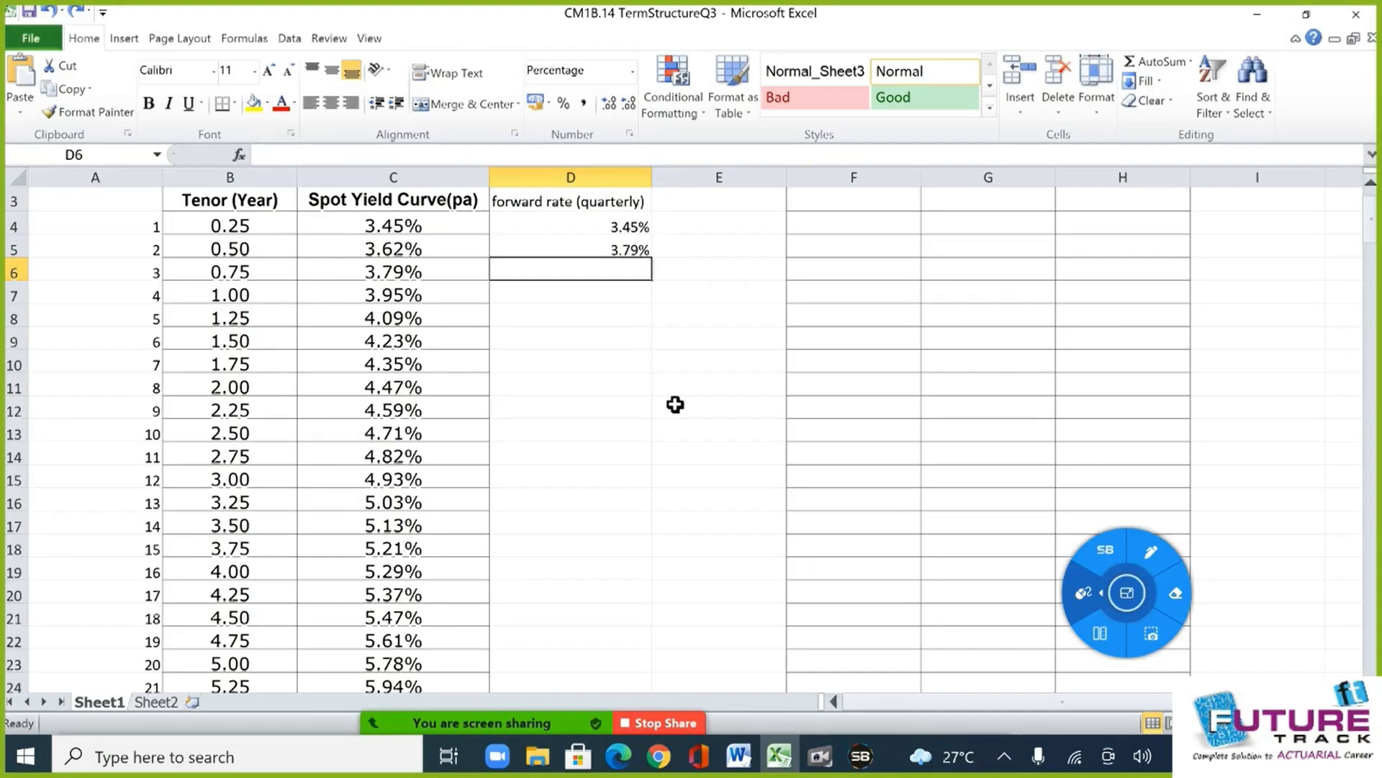
Try to extend a selection from D5 down column D to the end of the data.
key("Up")
key("ctrl+shift+Down")
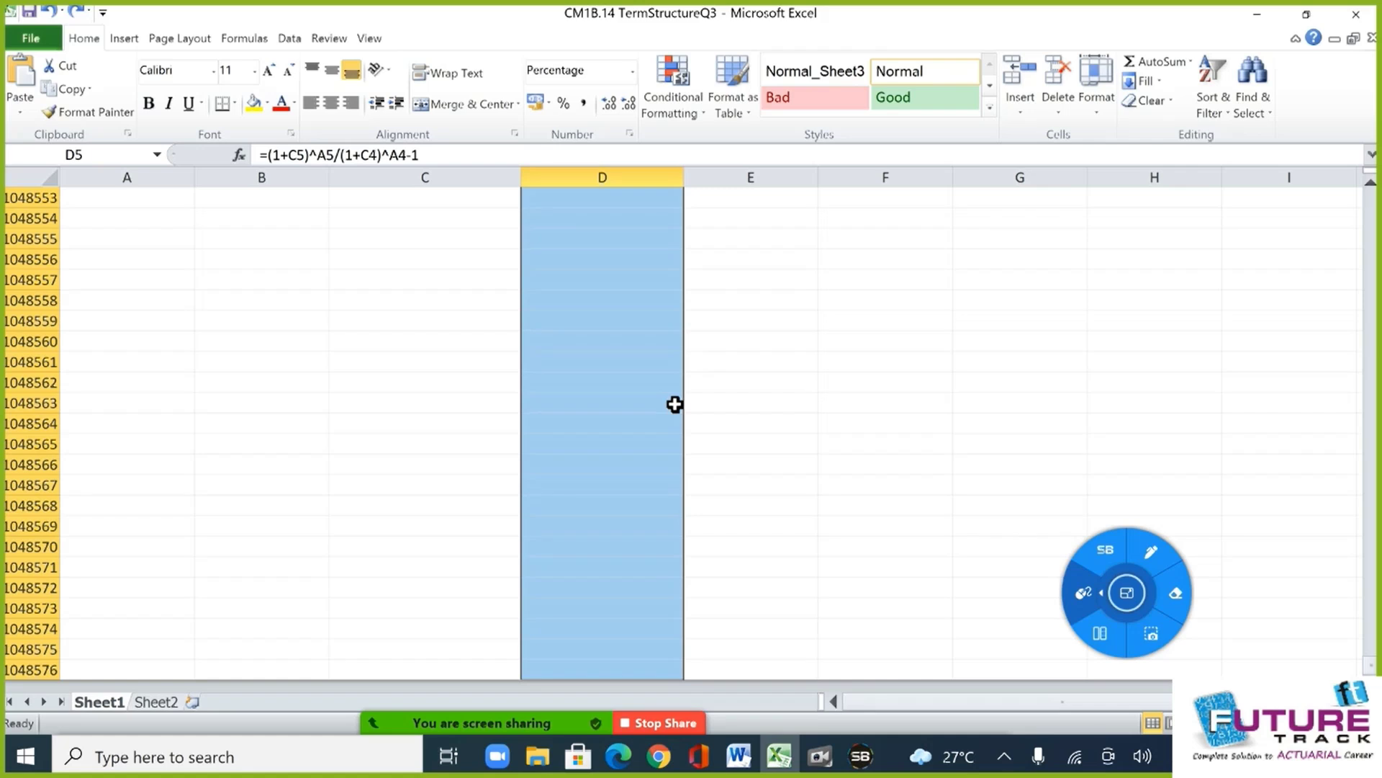
key("ctrl+Up")
key("Down")
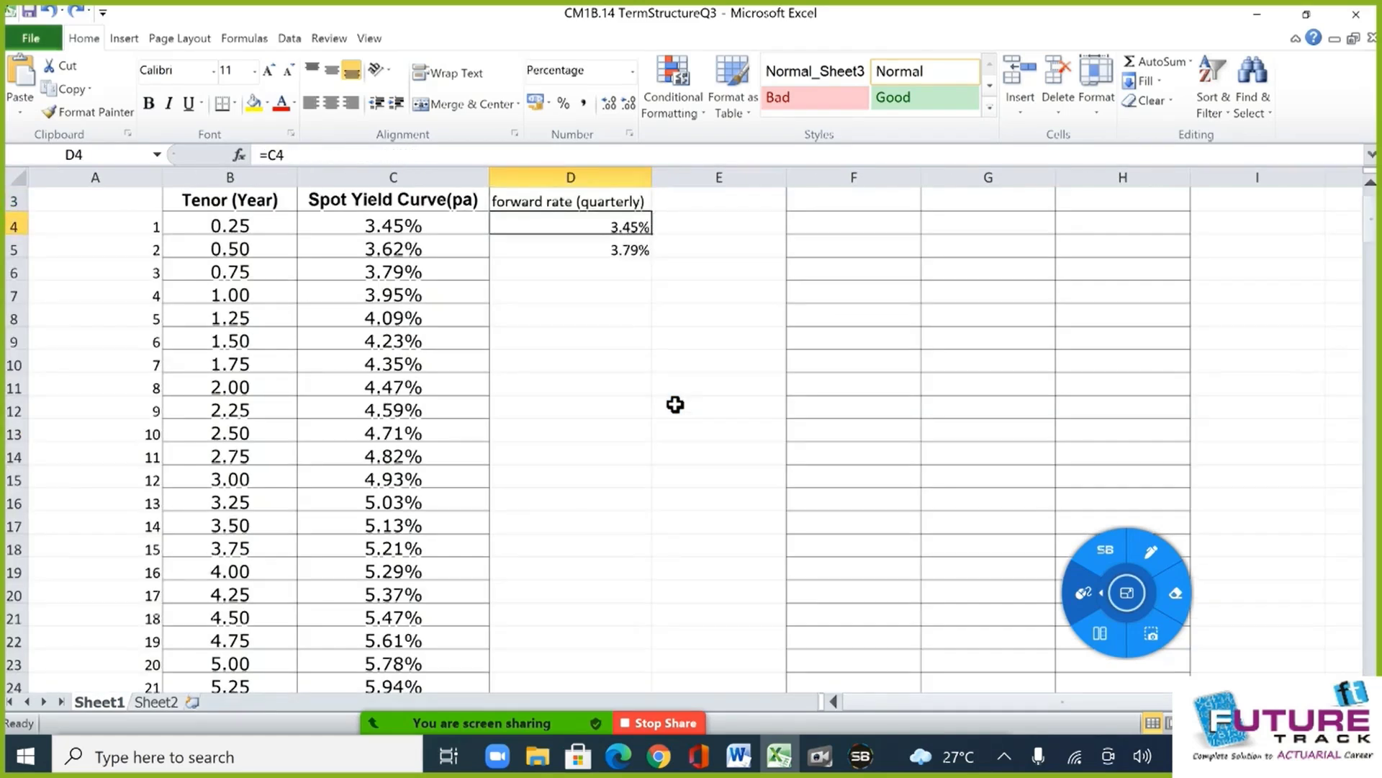
Select D83 up to D5, using column C's last entry to locate the end, and fill the forward rate formula down again.
key("Left")
key("Down")
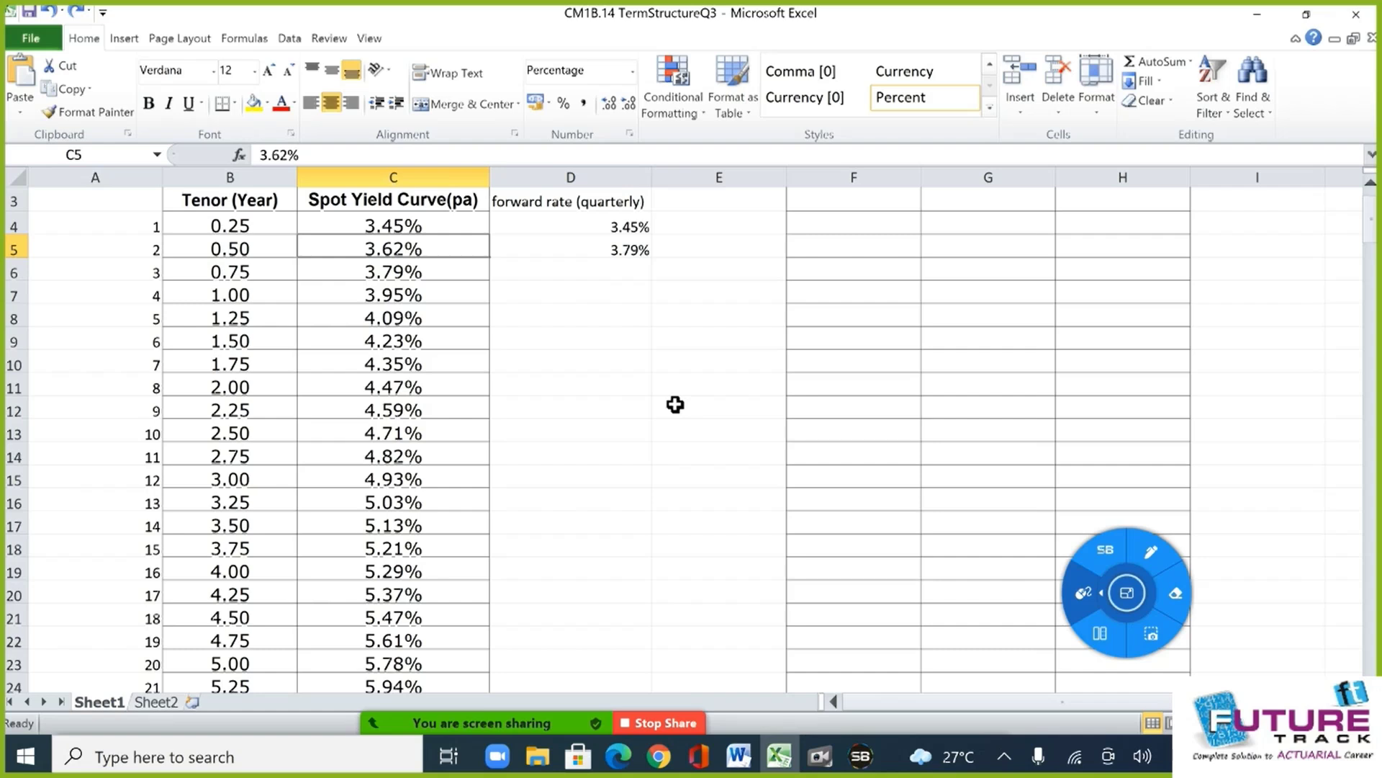
key("ctrl+Down")
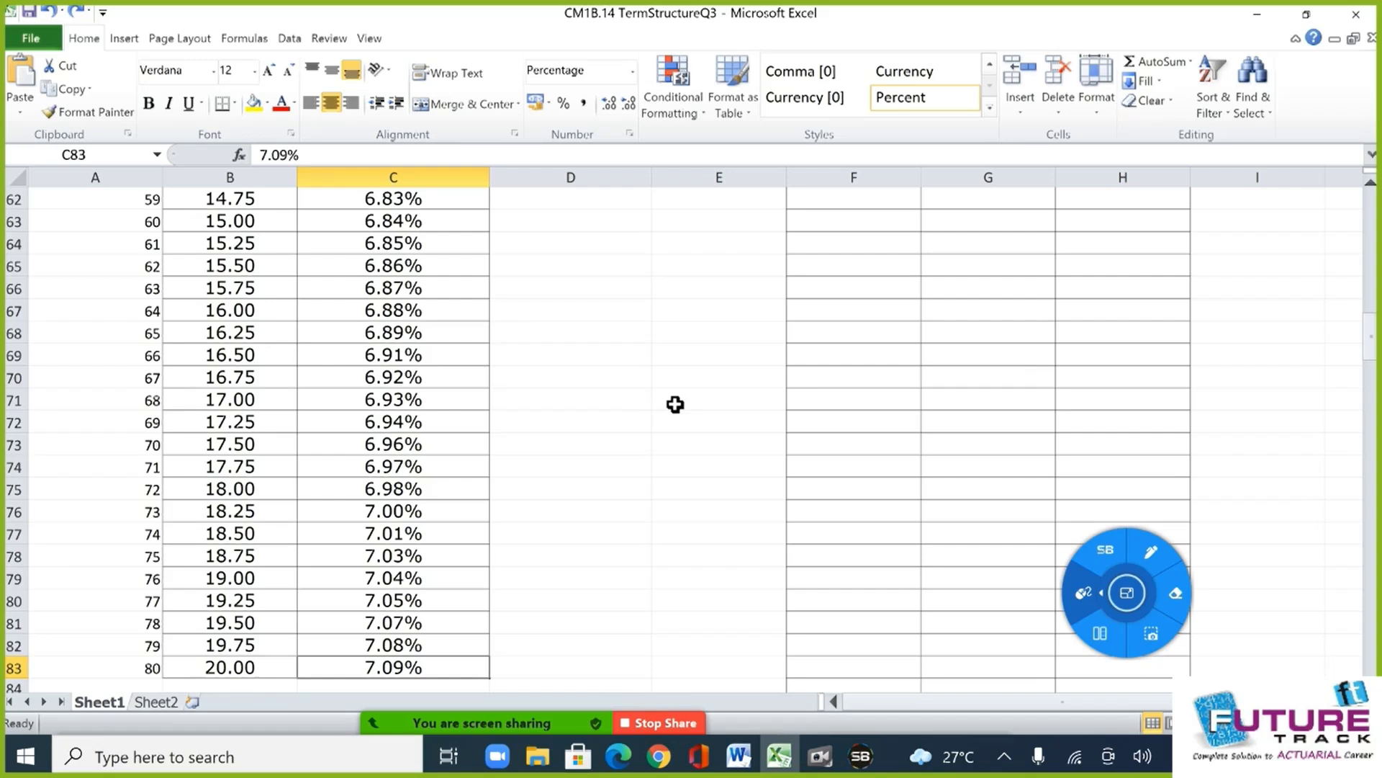
key("Right")
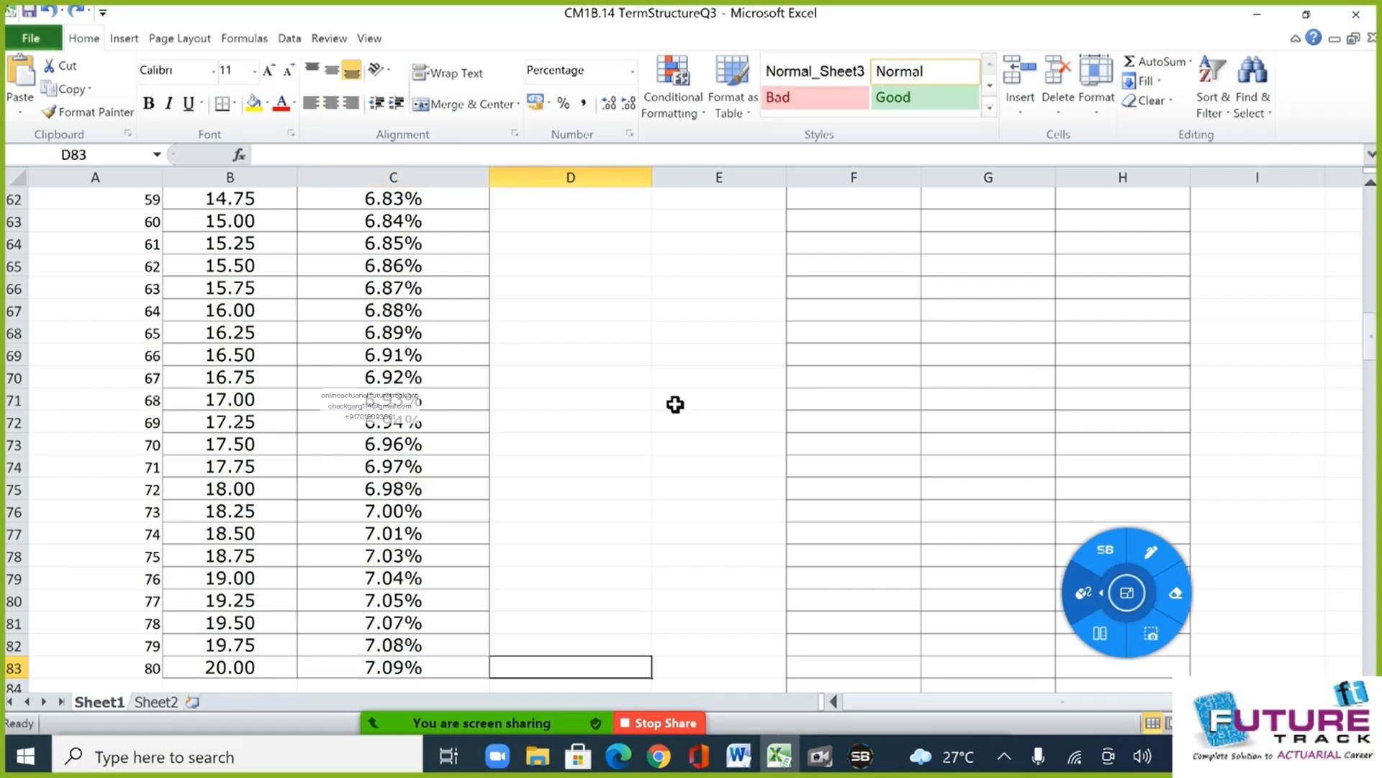
key("ctrl+shift+Up")
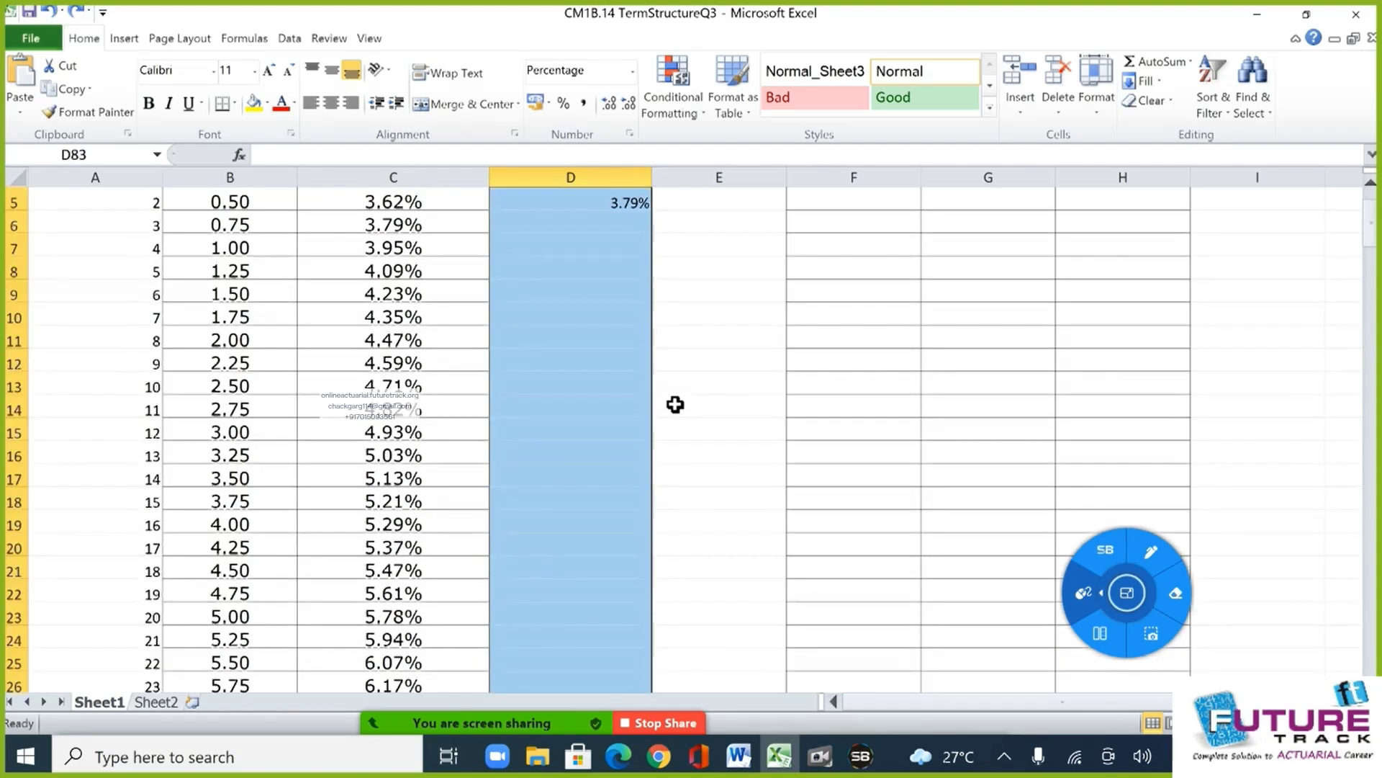
key("ctrl+d")
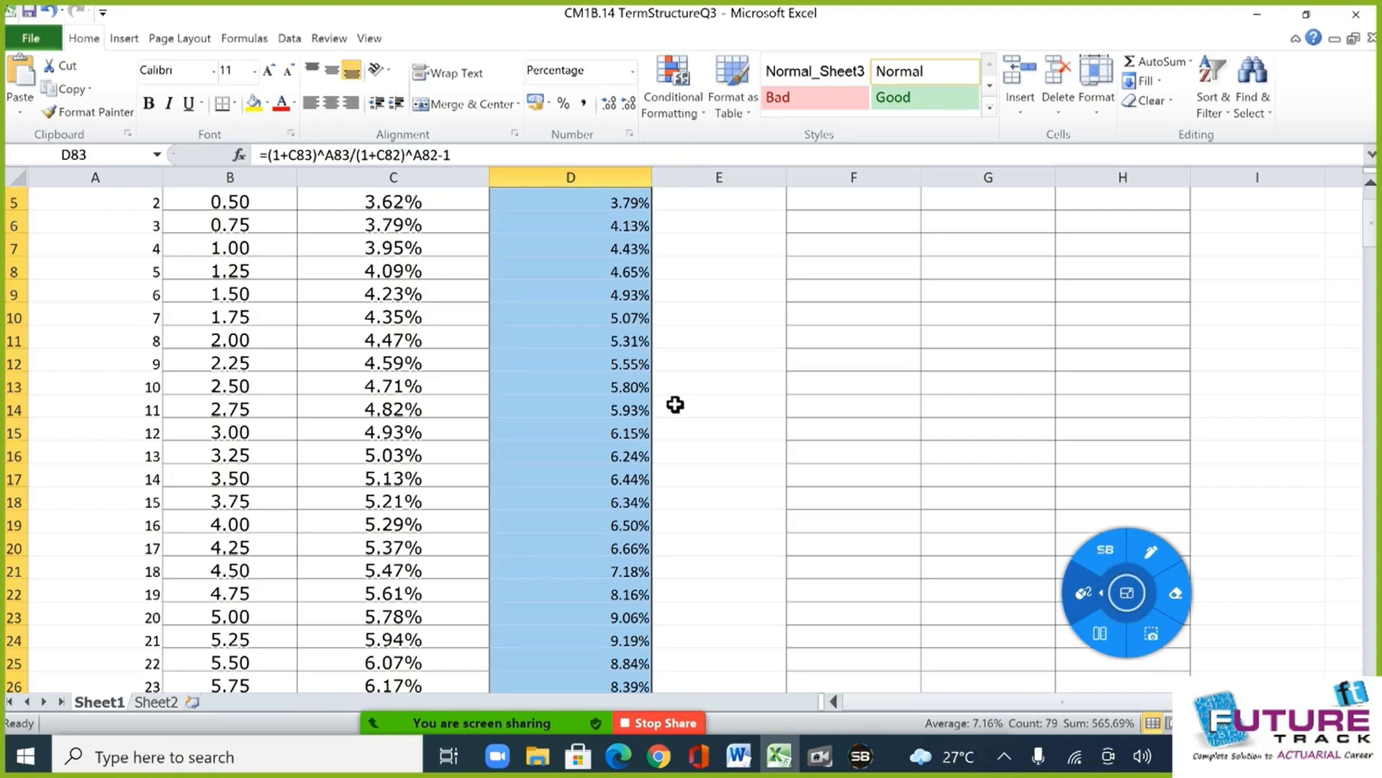
Undo the repeated fill of forward rates in column D.
key("Up")
key("Up")
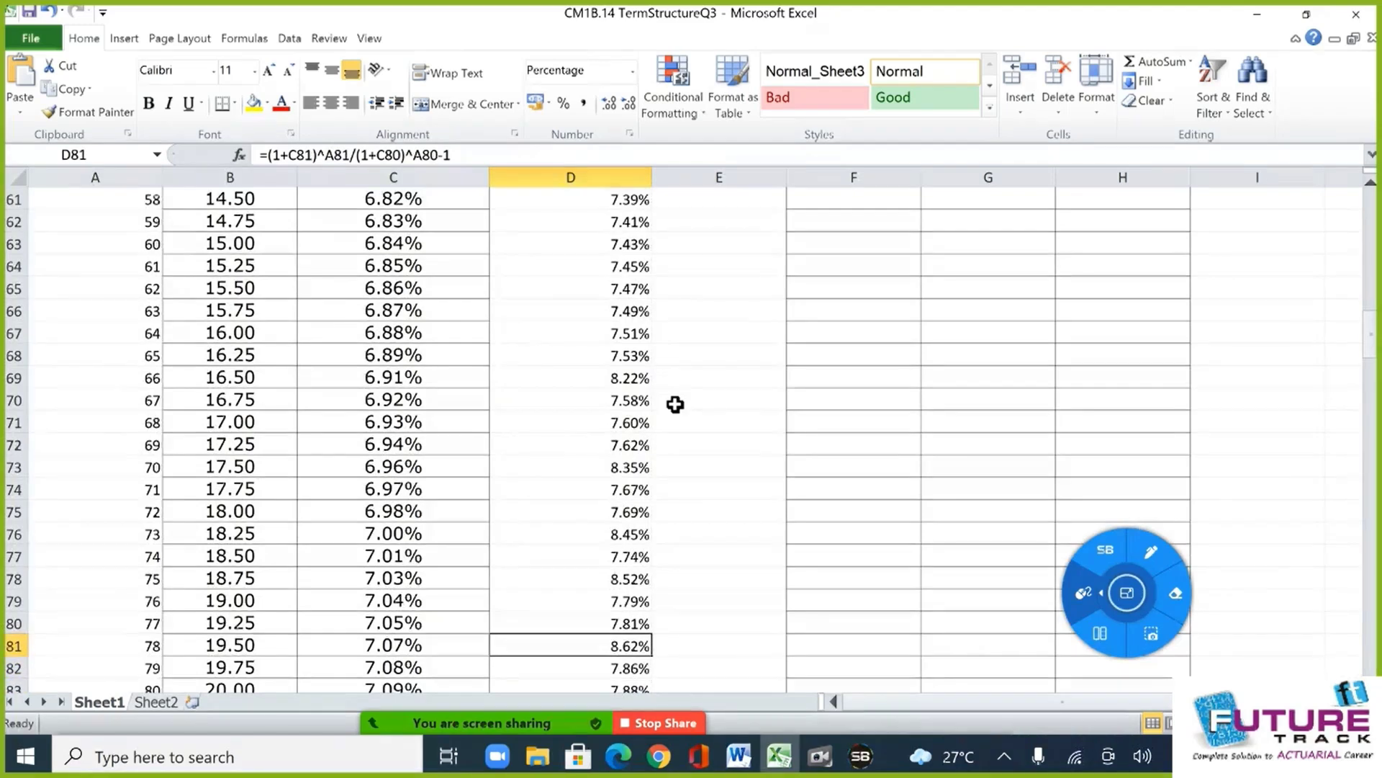
key("ctrl+z")
key("Up")
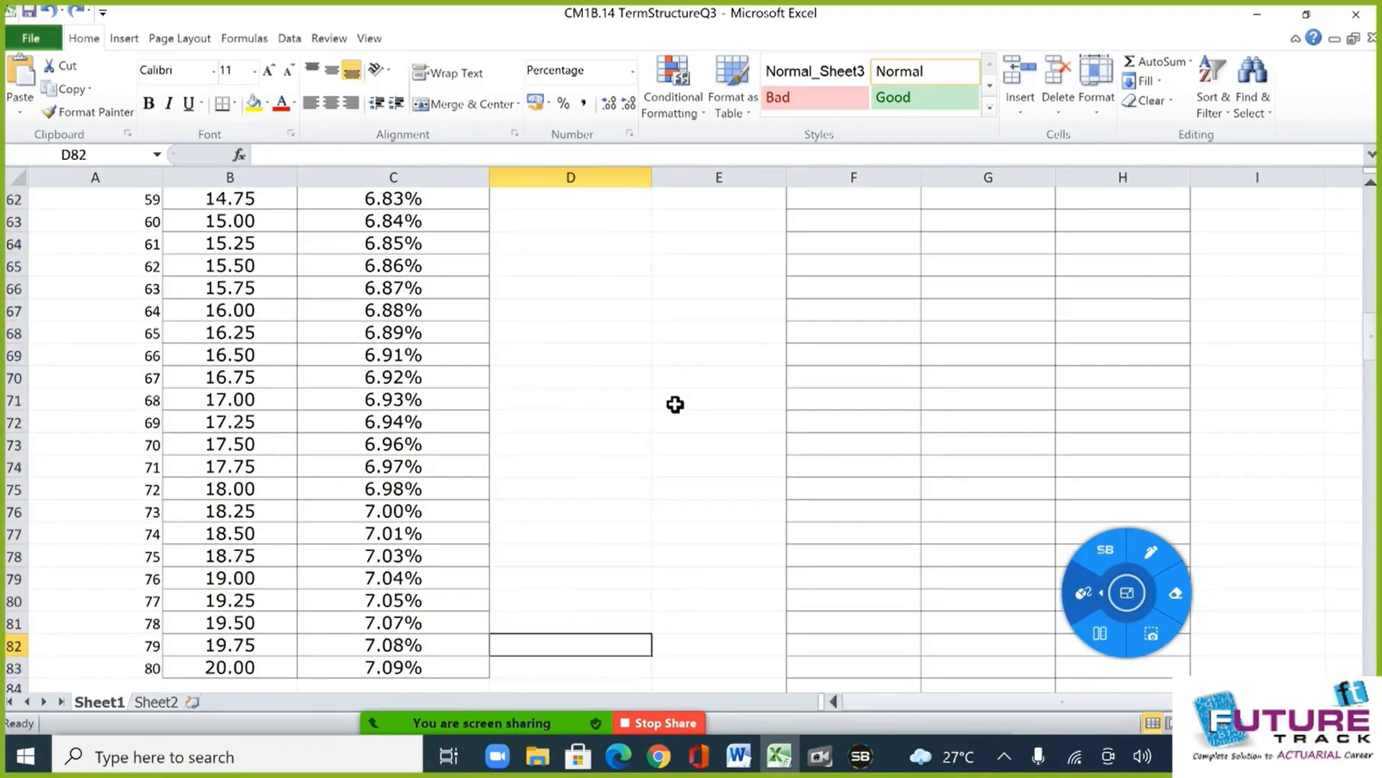
Fill the forward rate formula from D5 down column D to the last tenor row, D83, and check the filled range.
key("ctrl+Up")
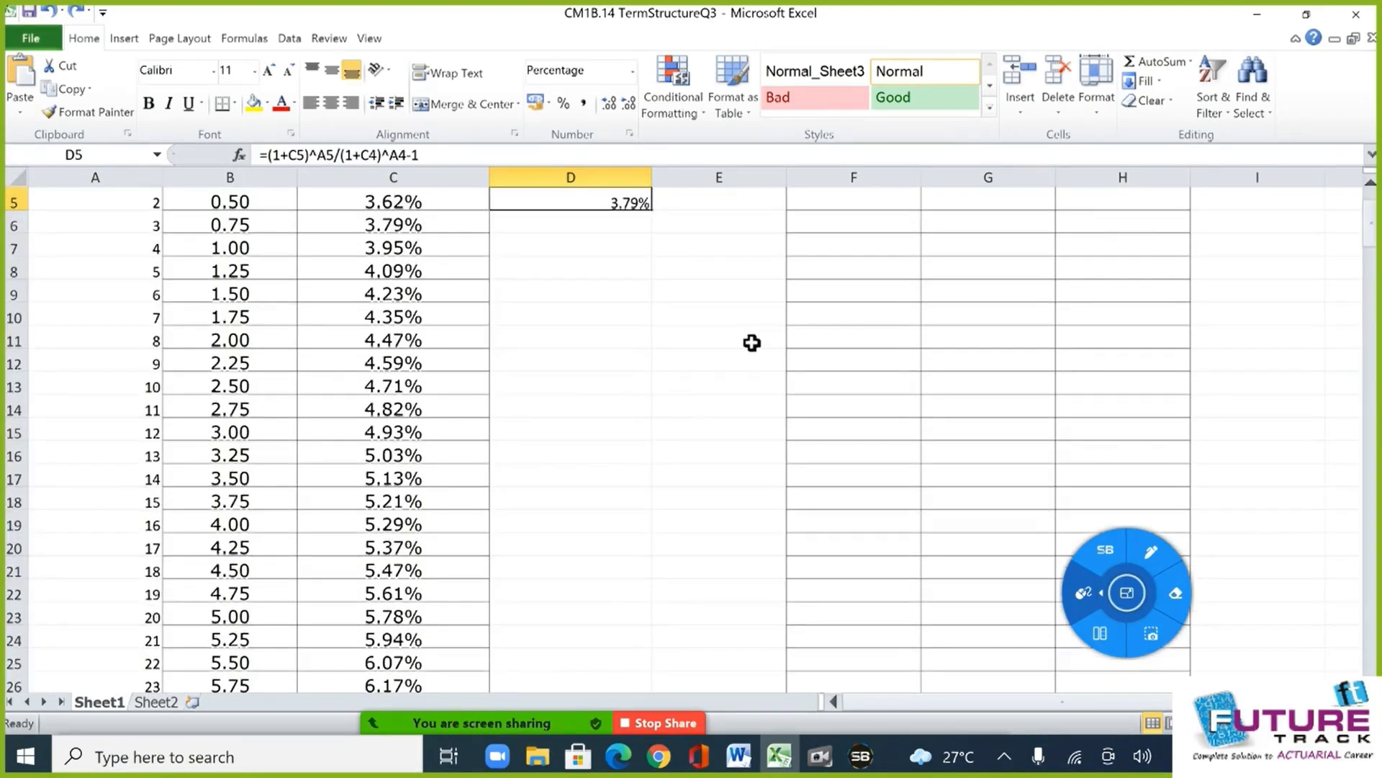
scroll(753, 333, "up", 2)
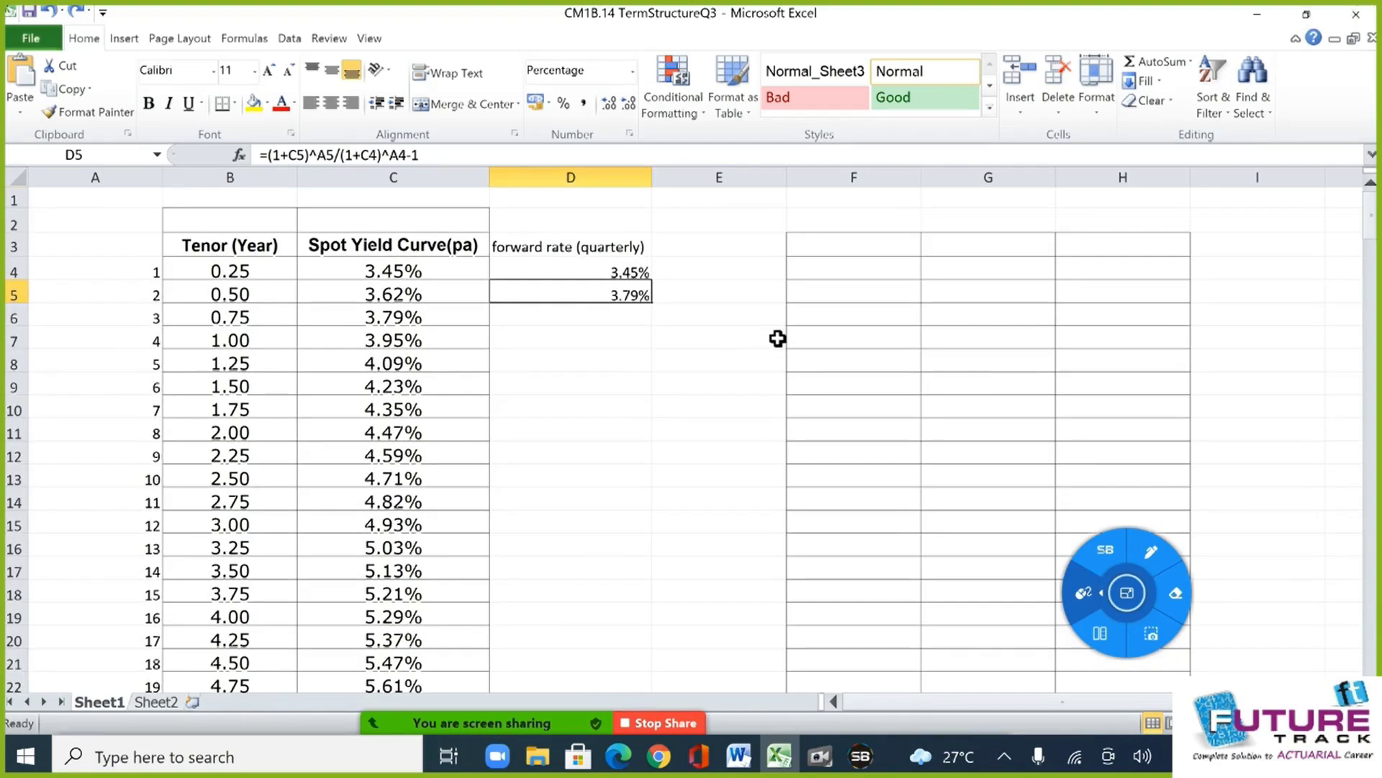
double_click(658, 310)
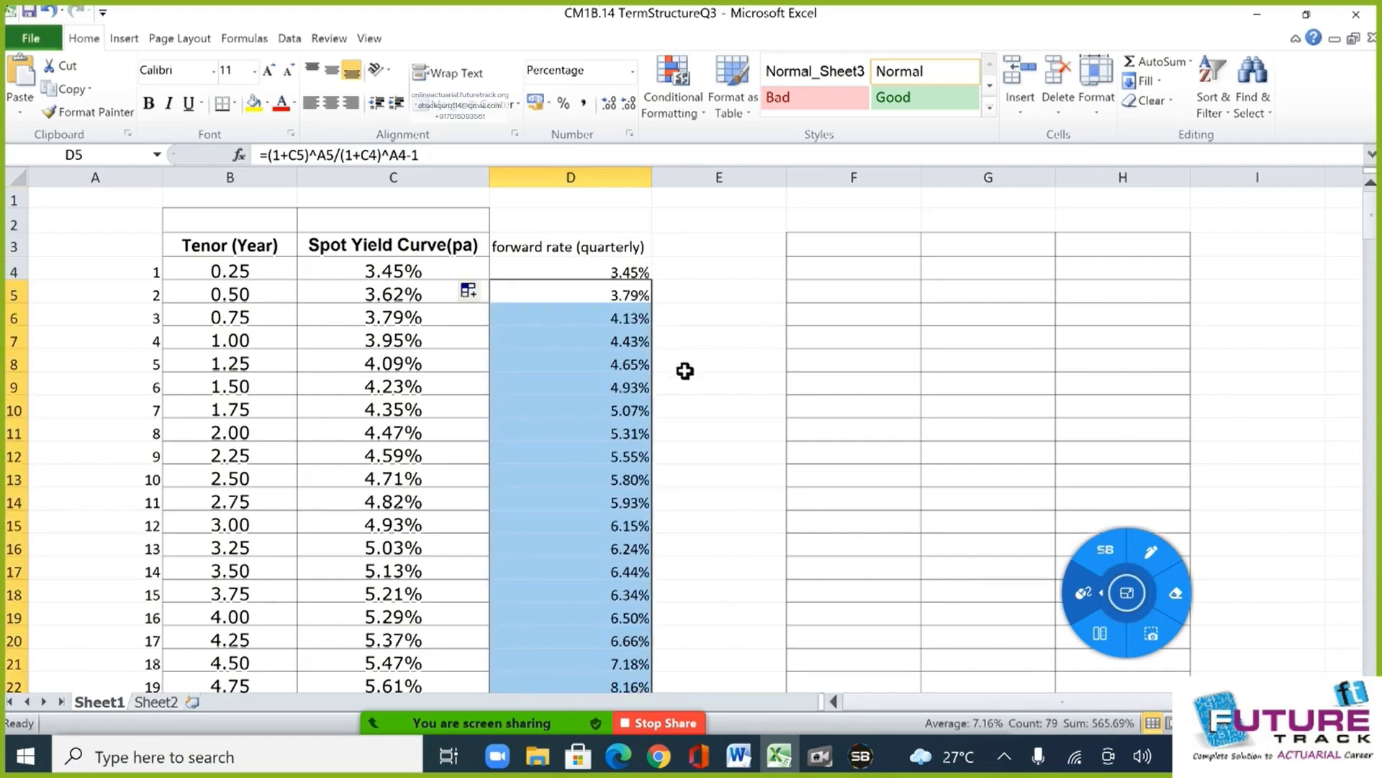
scroll(685, 371, "down", 17)
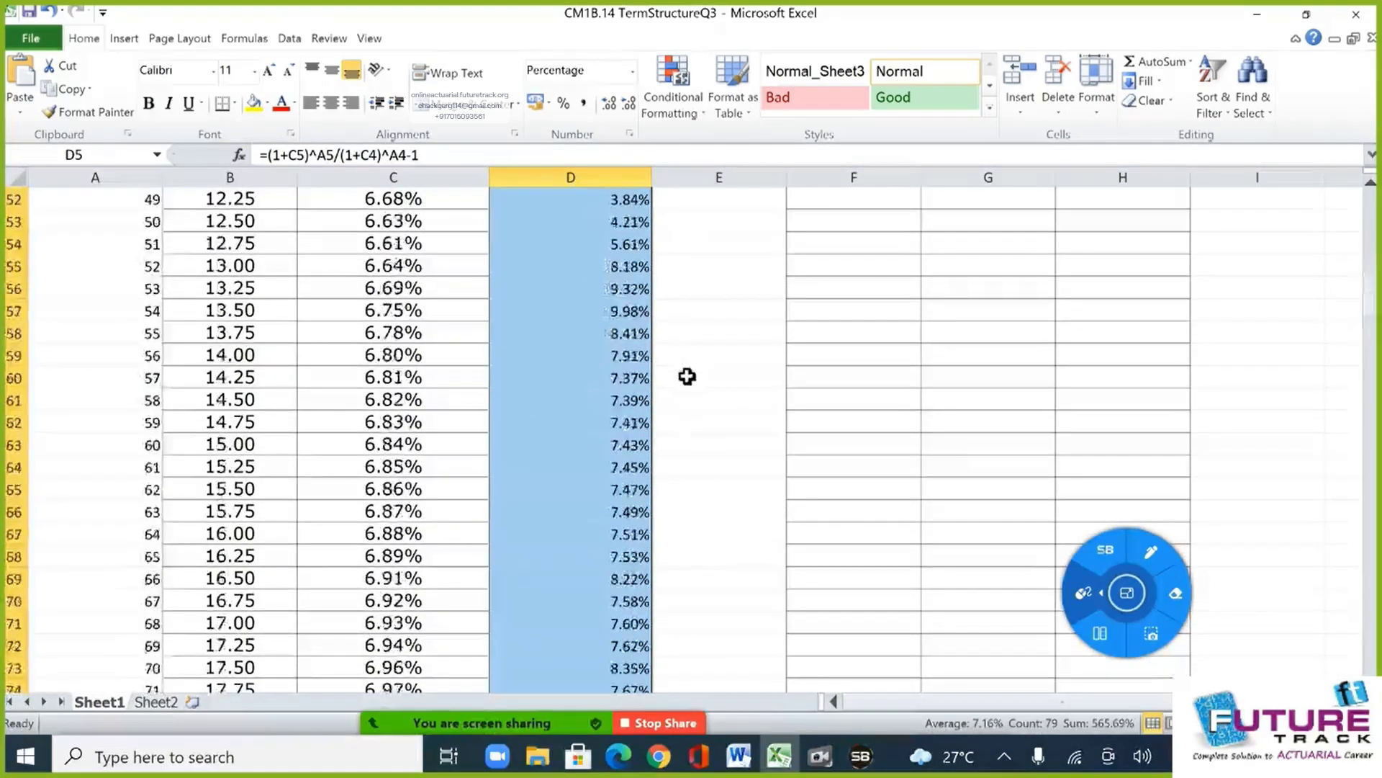
scroll(688, 376, "down", 4)
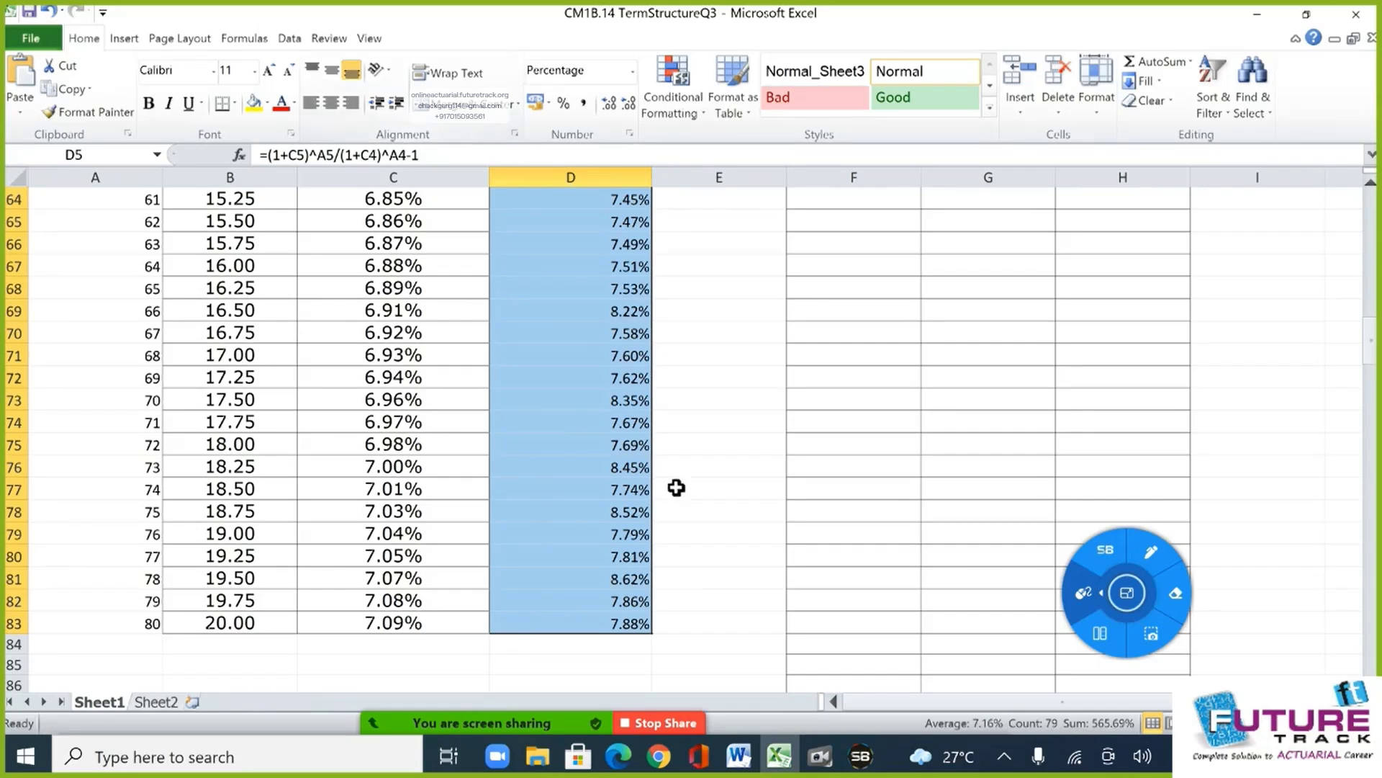
scroll(687, 468, "up", 20)
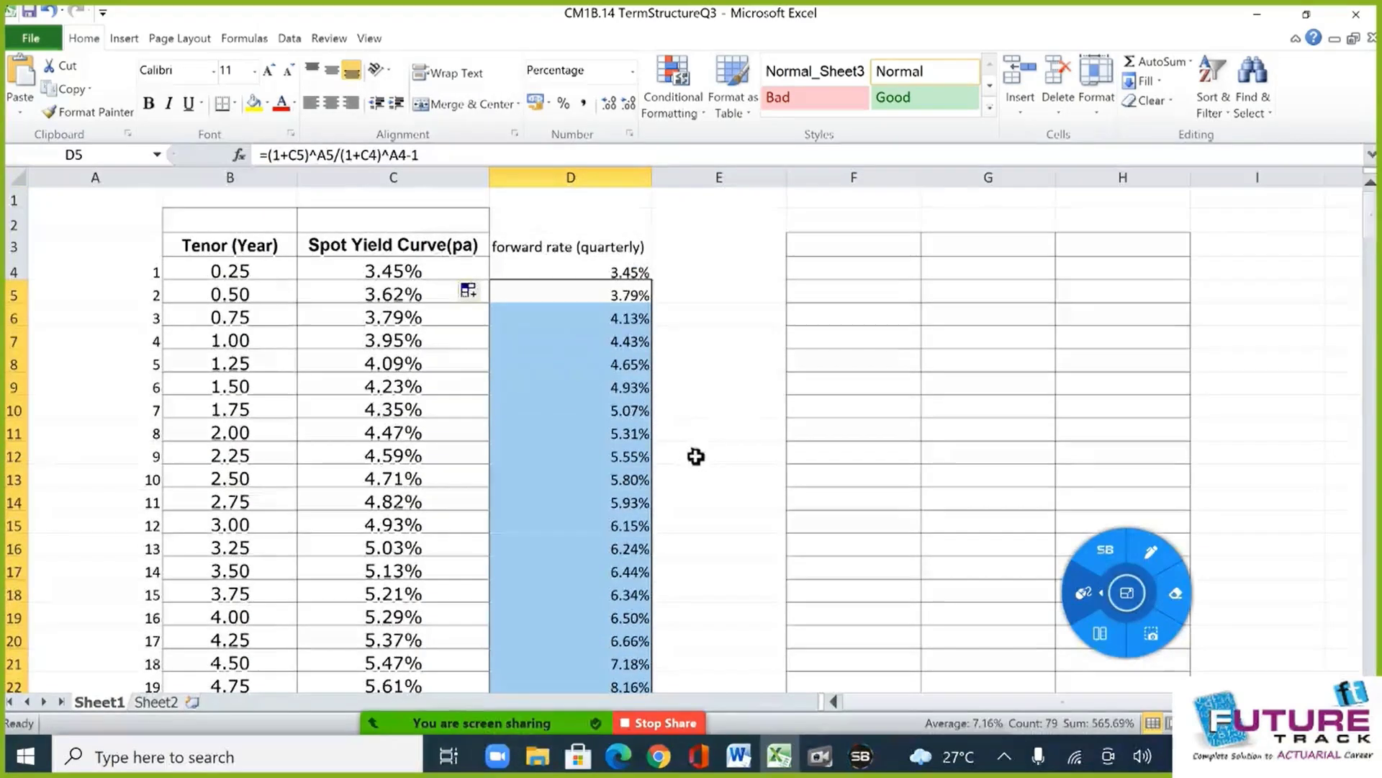
left_click(754, 407)
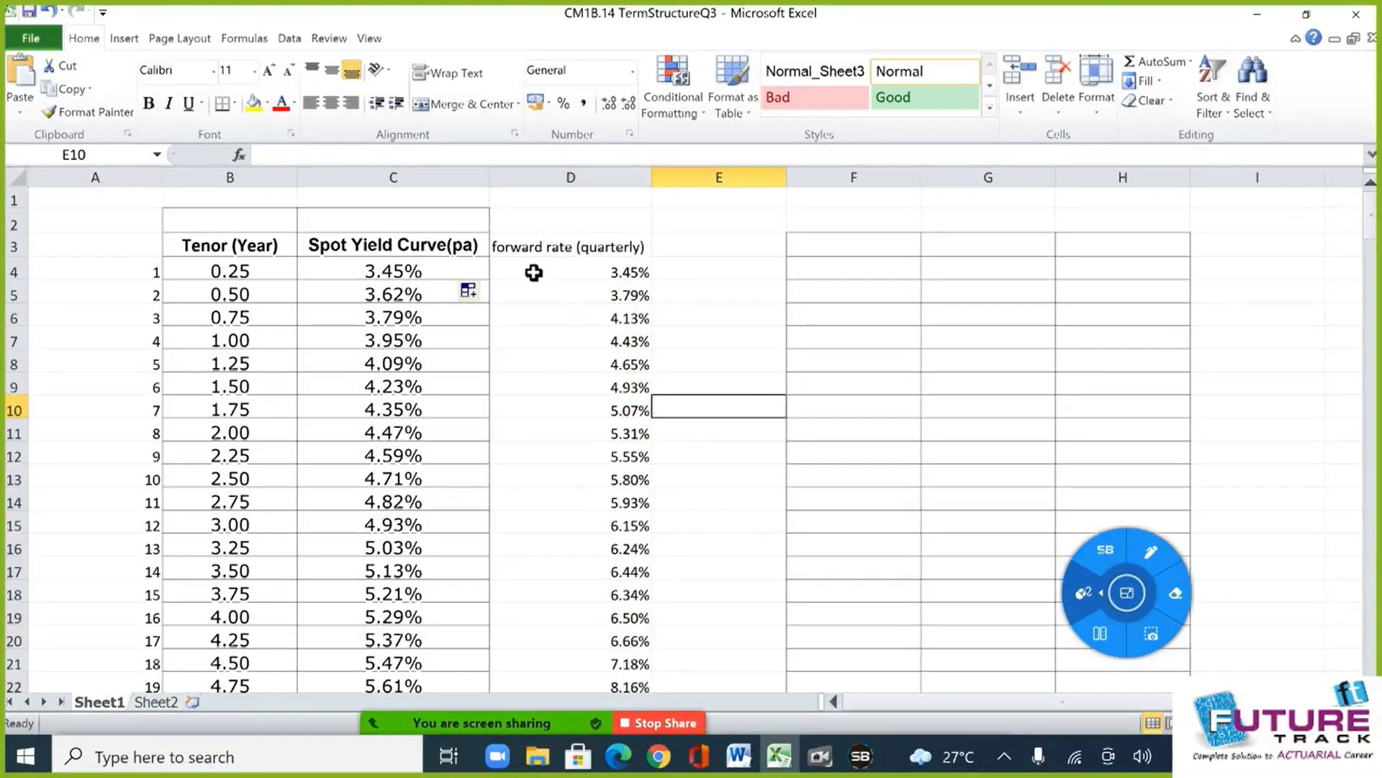
Review the forward rate column from its D3 header to the last row and inspect the formula in D6.
left_click(573, 254)
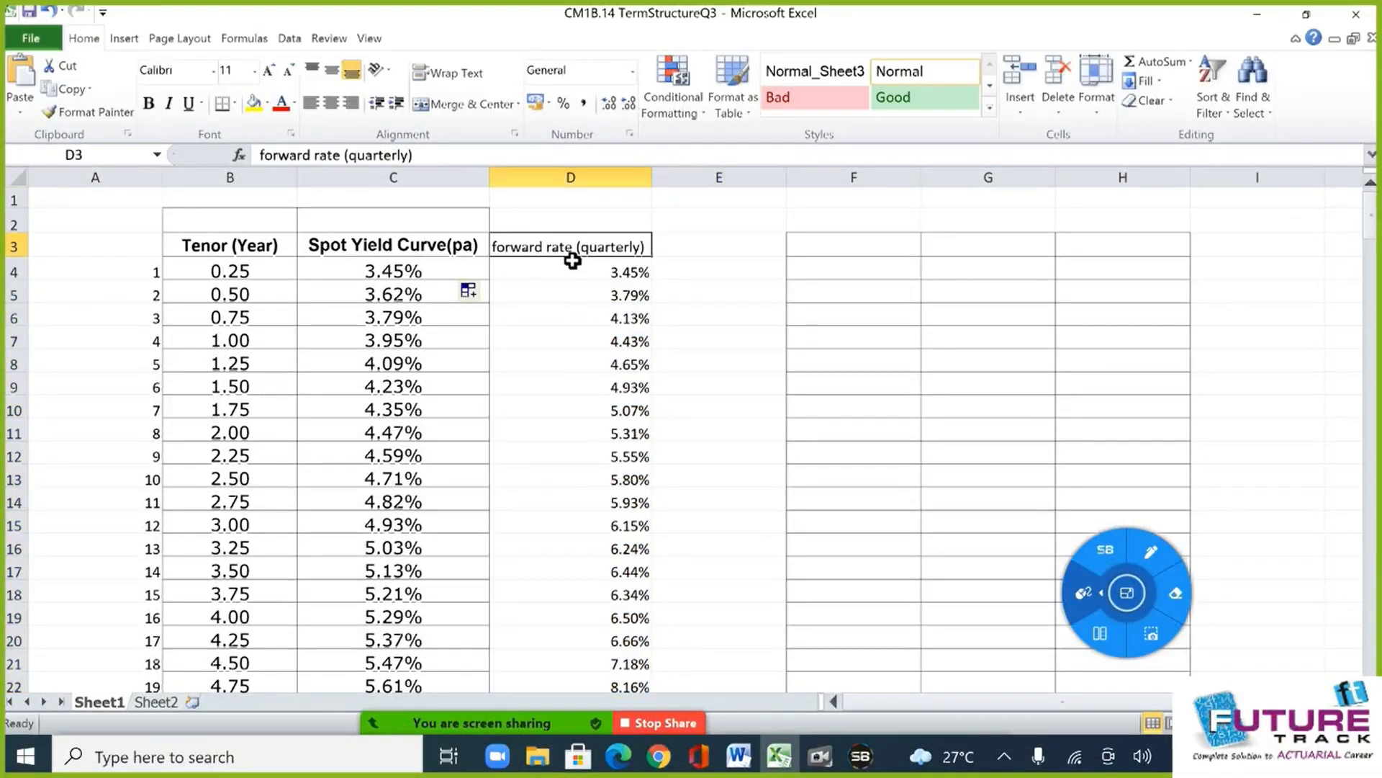
key("ctrl+shift+Down")
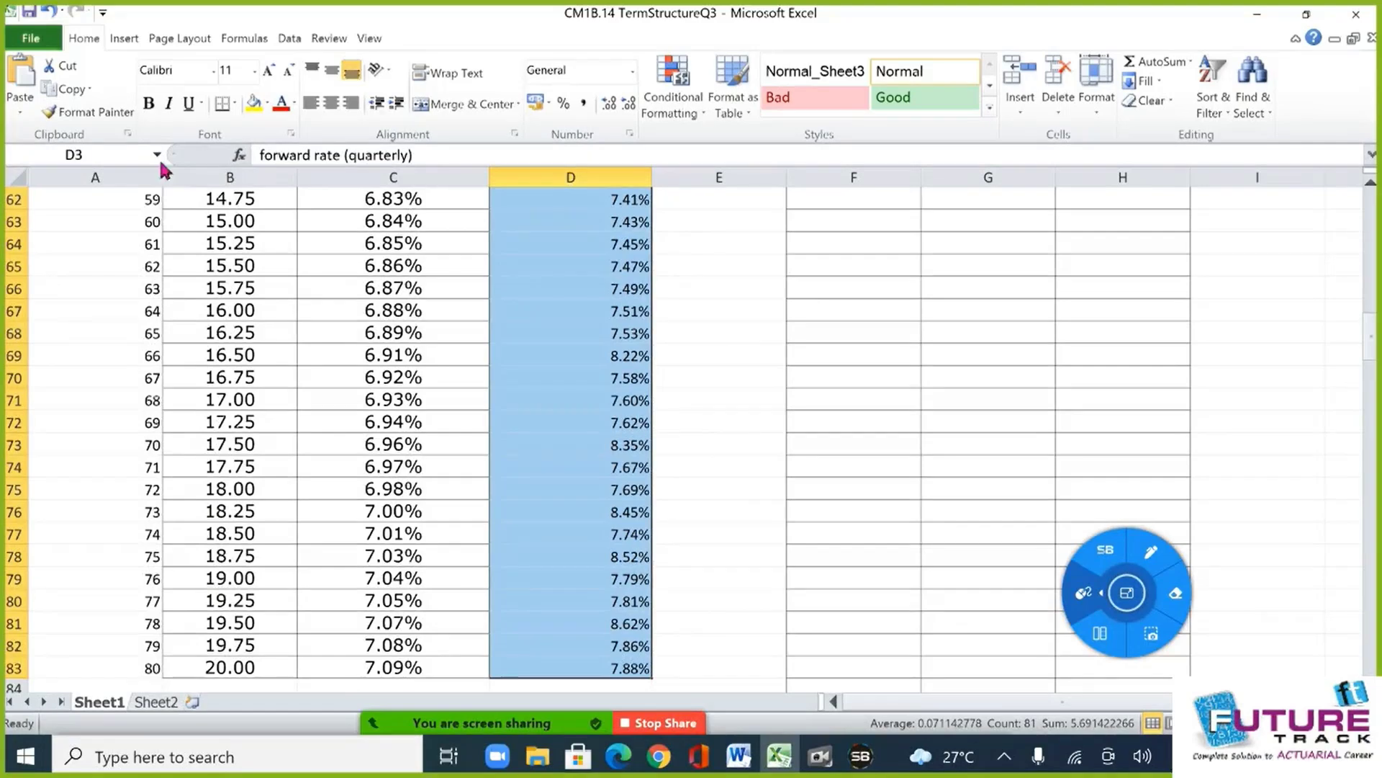
scroll(626, 361, "up", 20)
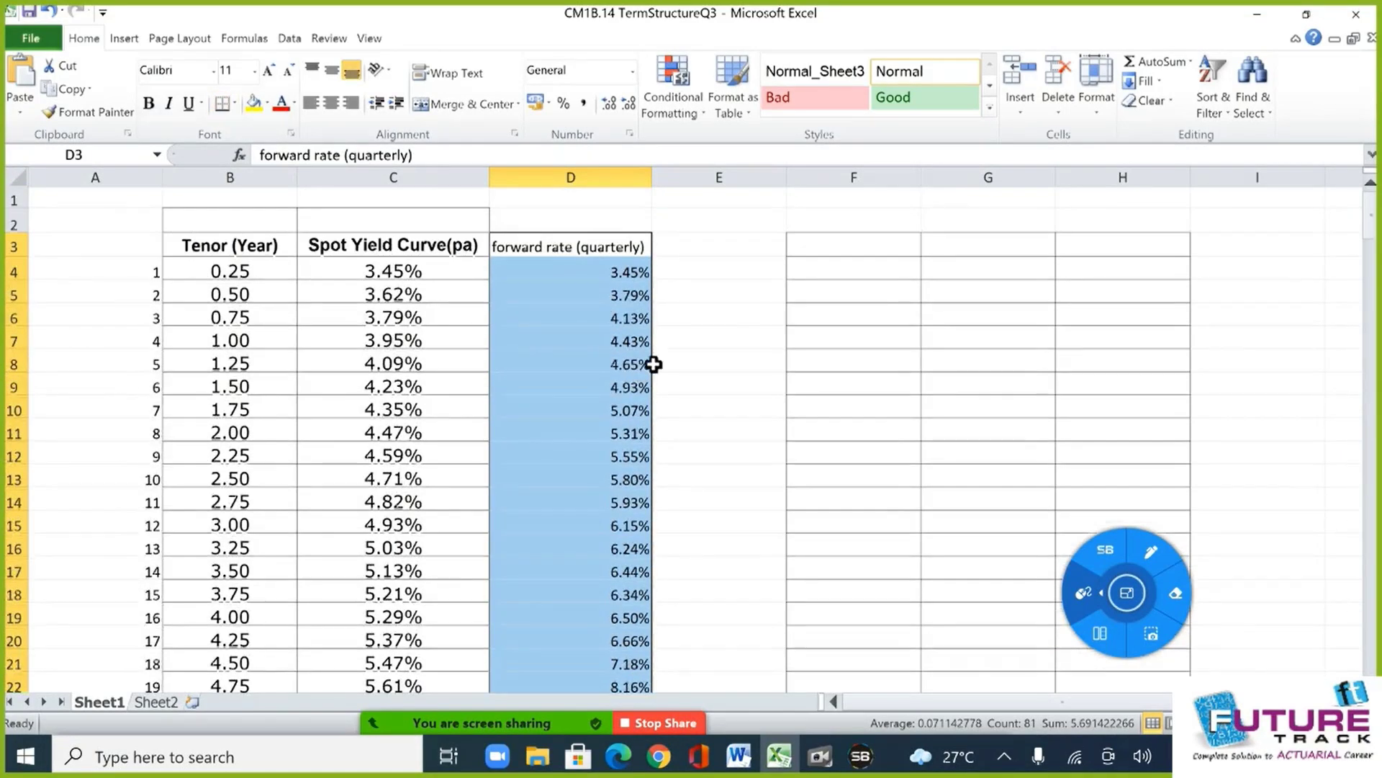
left_click(620, 318)
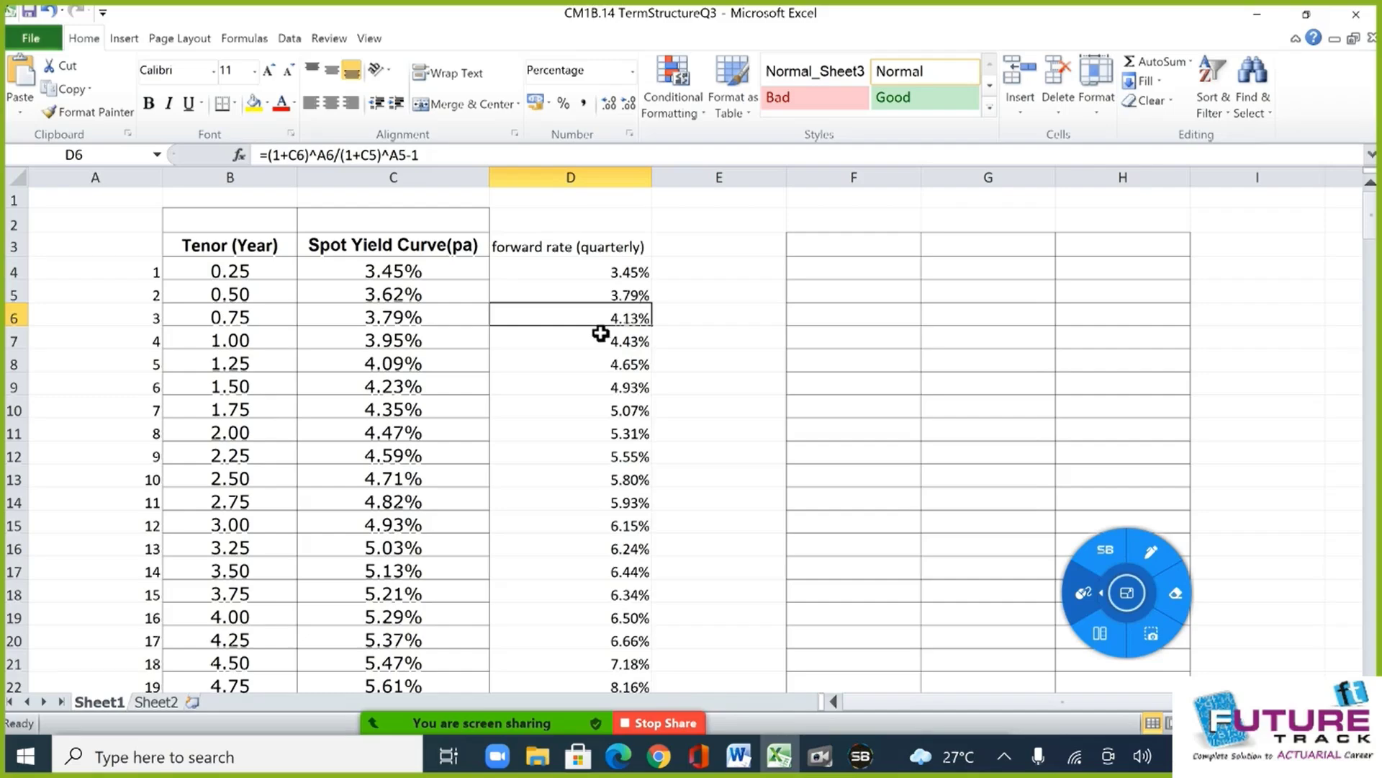
Switch to the whiteboard, add a page and draw a timeline marked 0, 1/12, 2/12 and 3/12 (1/4), with f0 below it.
left_click(861, 756)
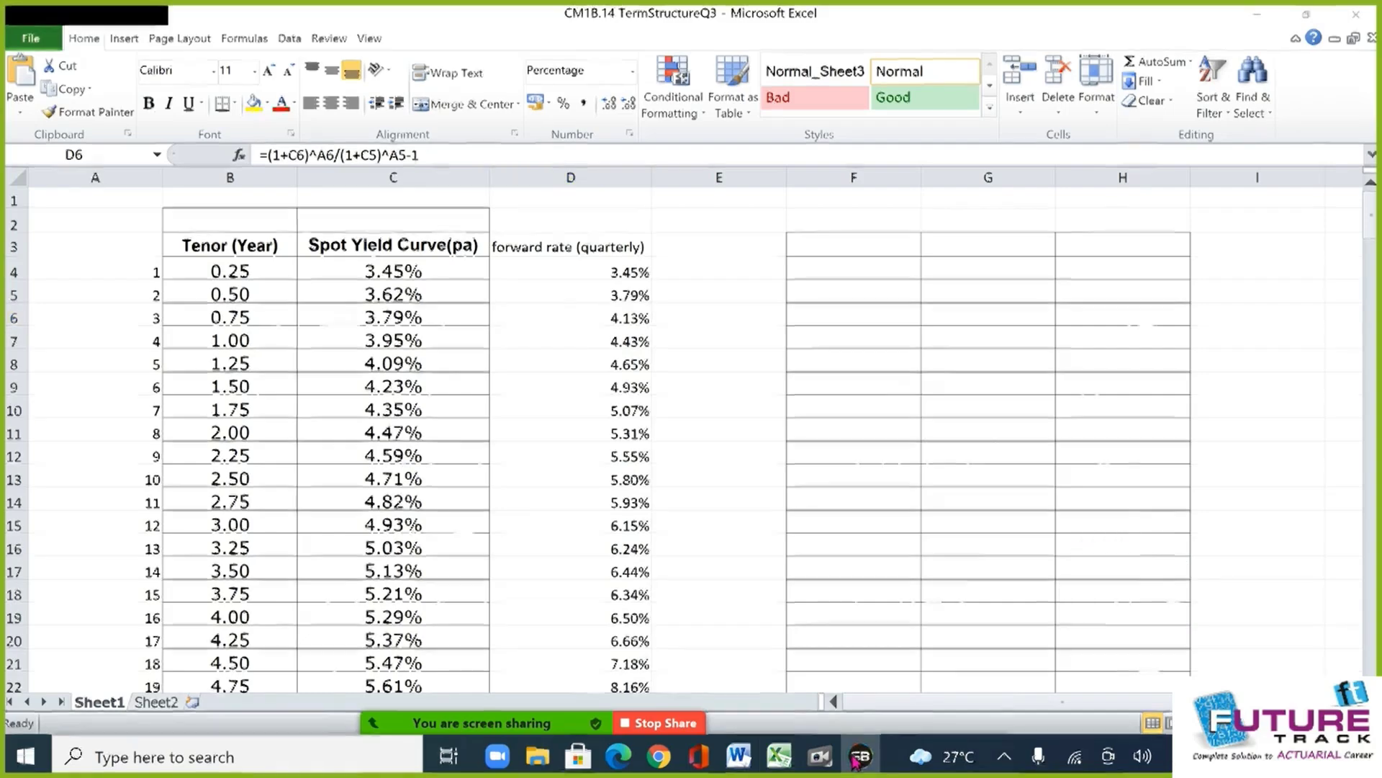
left_click(1157, 744)
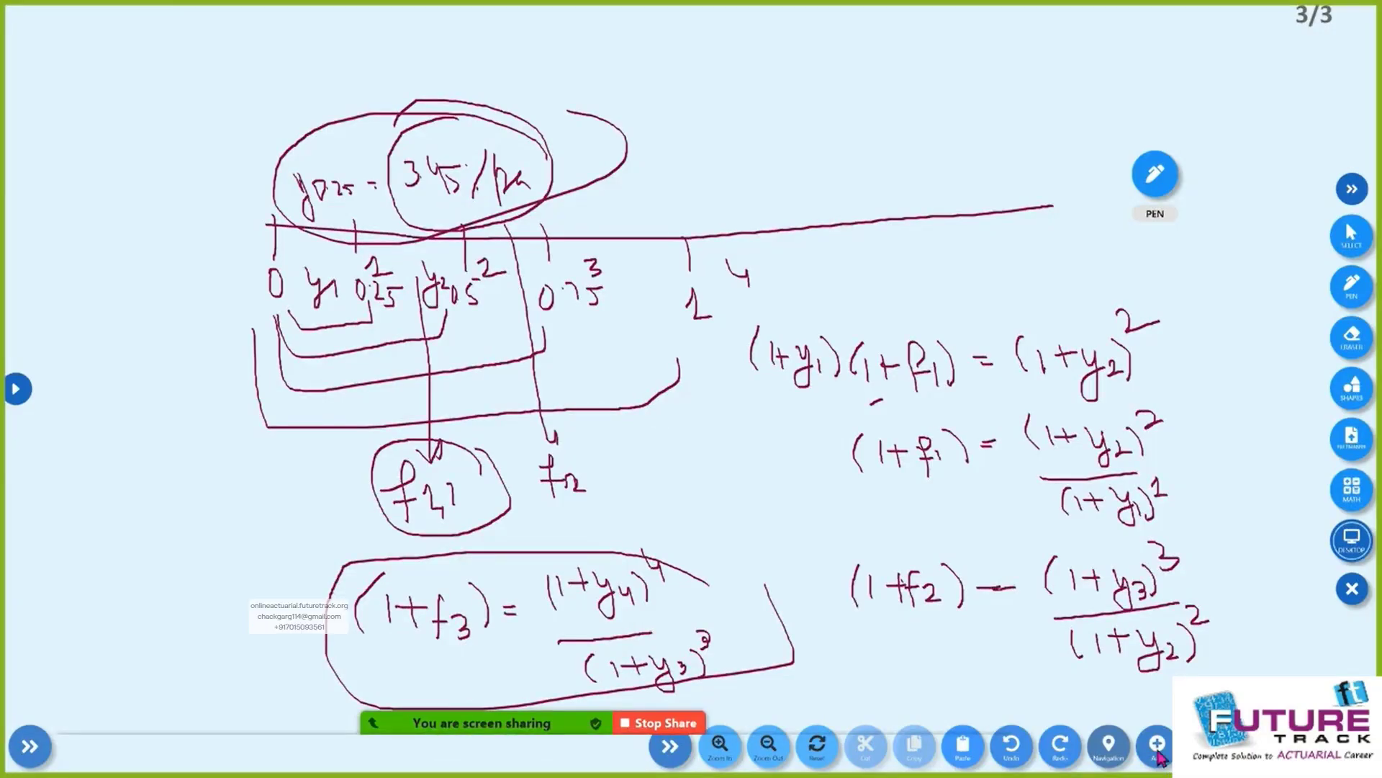
left_click_drag(339, 343, 937, 337)
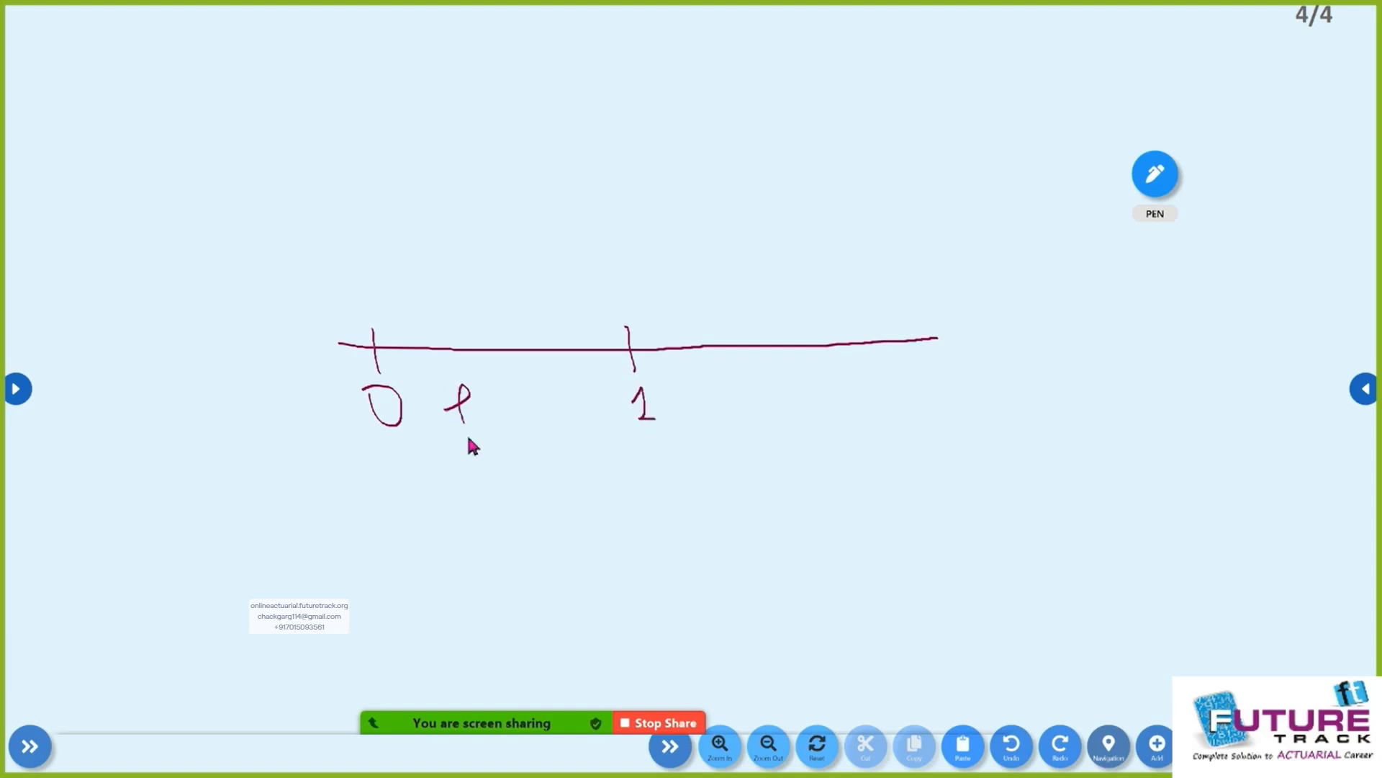
left_click_drag(494, 426, 486, 416)
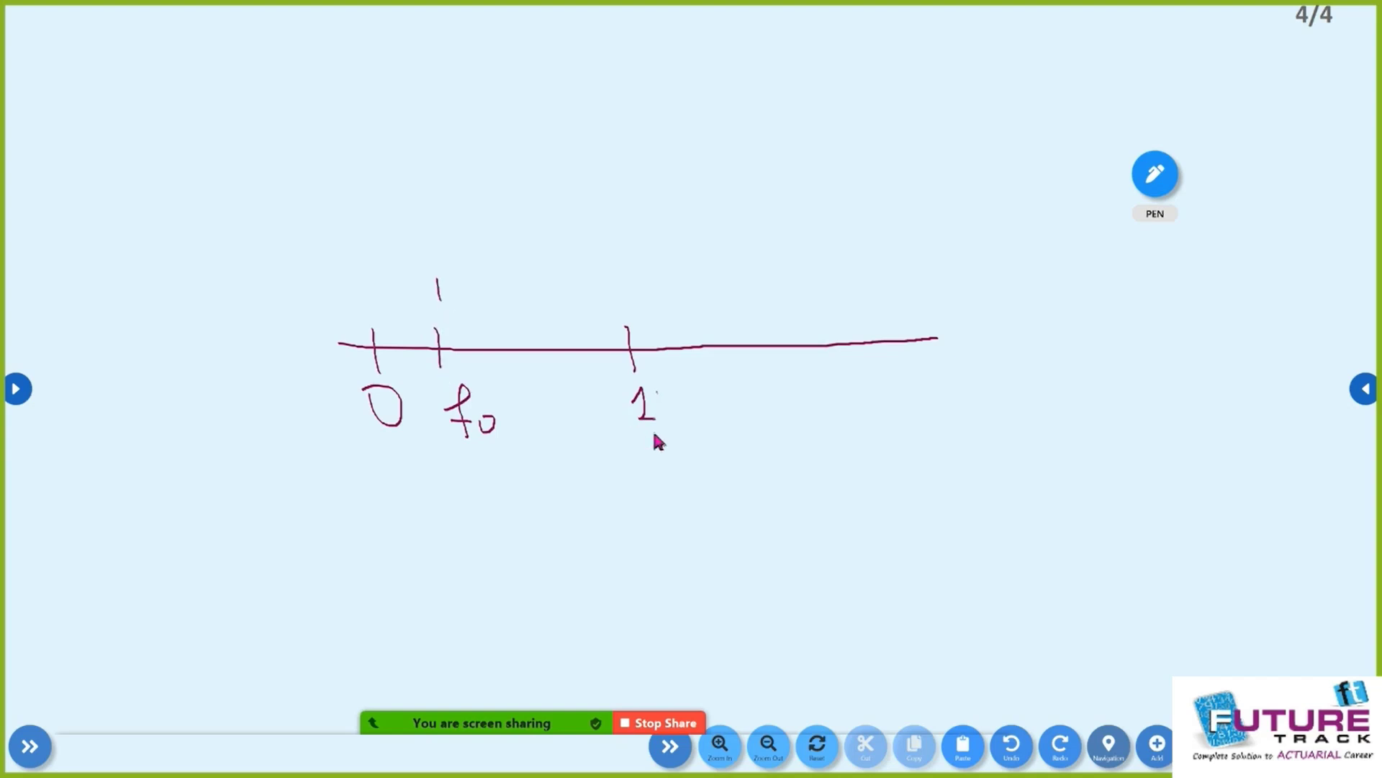
left_click_drag(680, 434, 688, 468)
left_click_drag(481, 316, 524, 369)
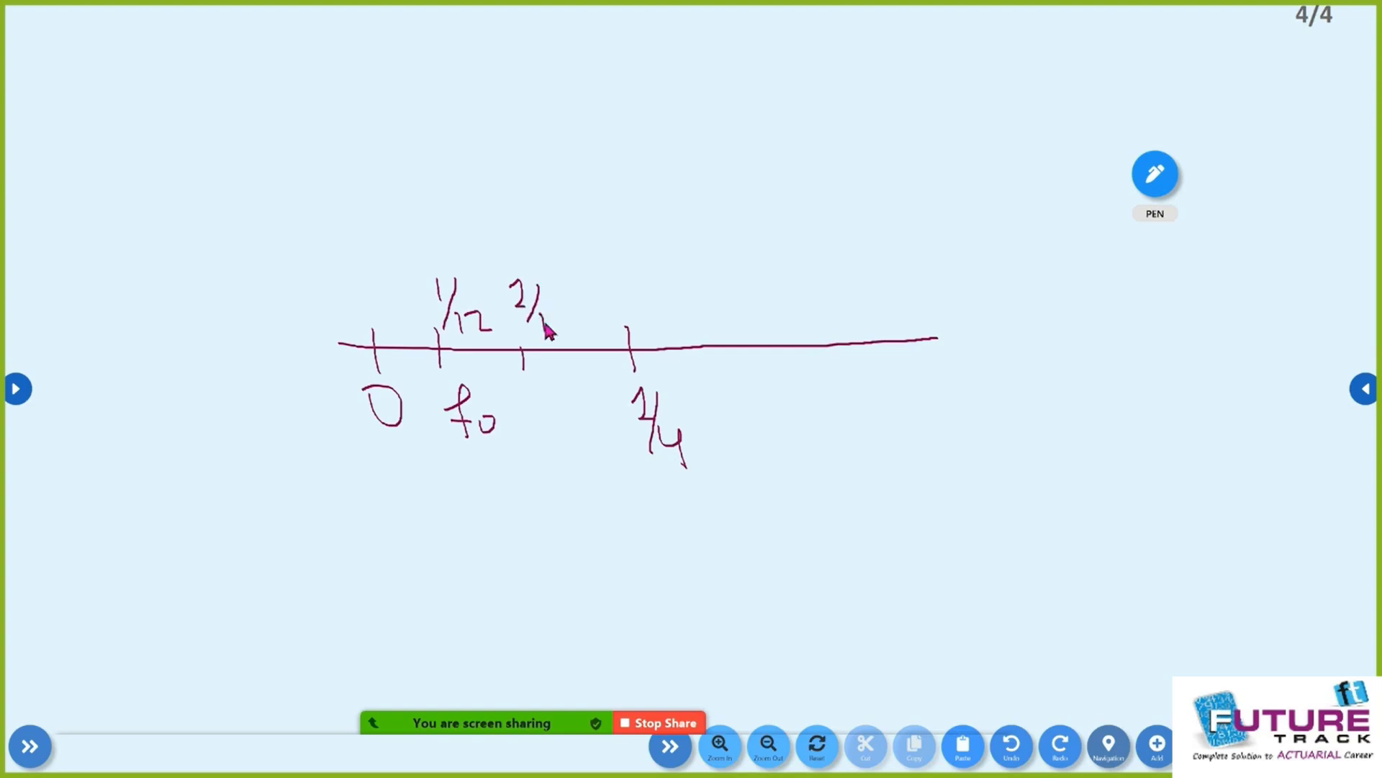
left_click_drag(556, 331, 569, 329)
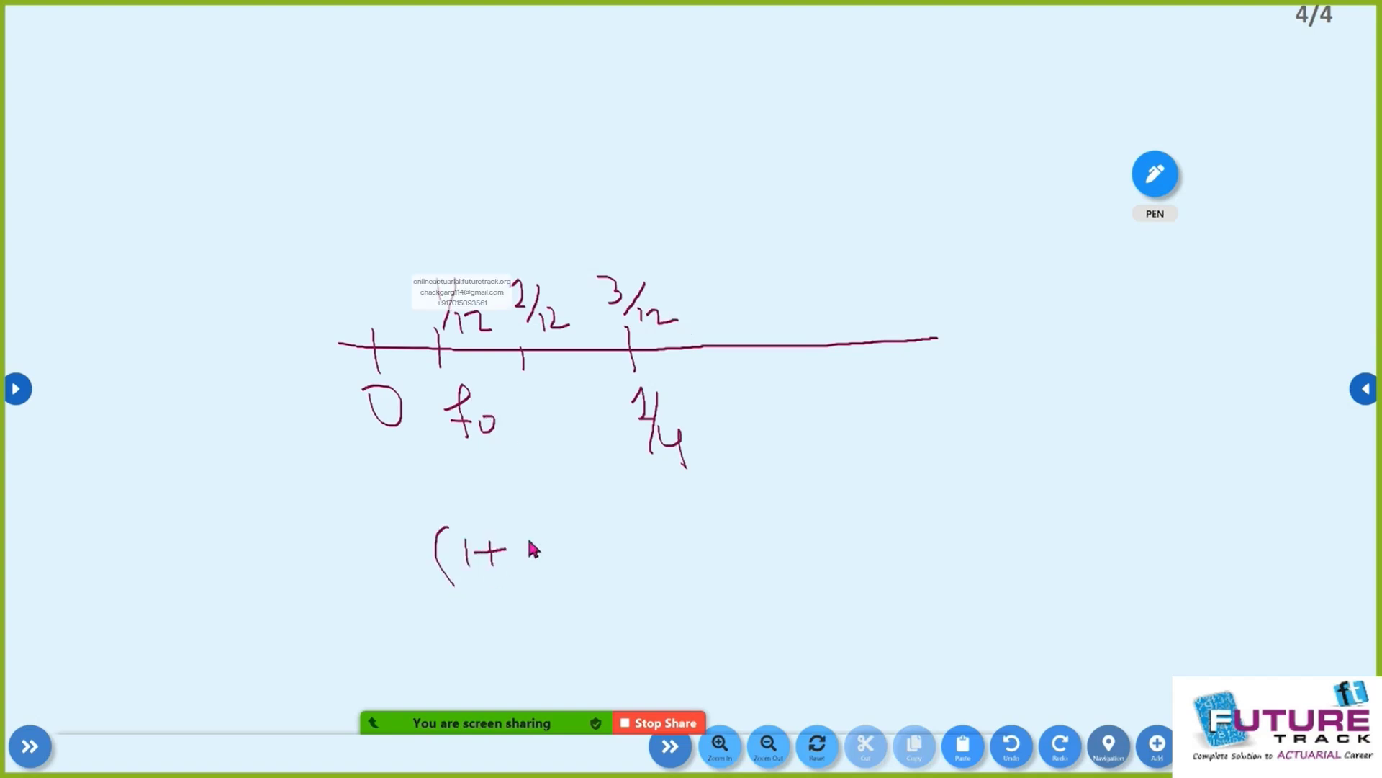
Write (1+f0)^(1/12) − 1 below the timeline, circle f0, emphasize the first month's segment and write "Eff" beside the formula.
left_click_drag(558, 556, 556, 554)
left_click_drag(594, 484, 598, 506)
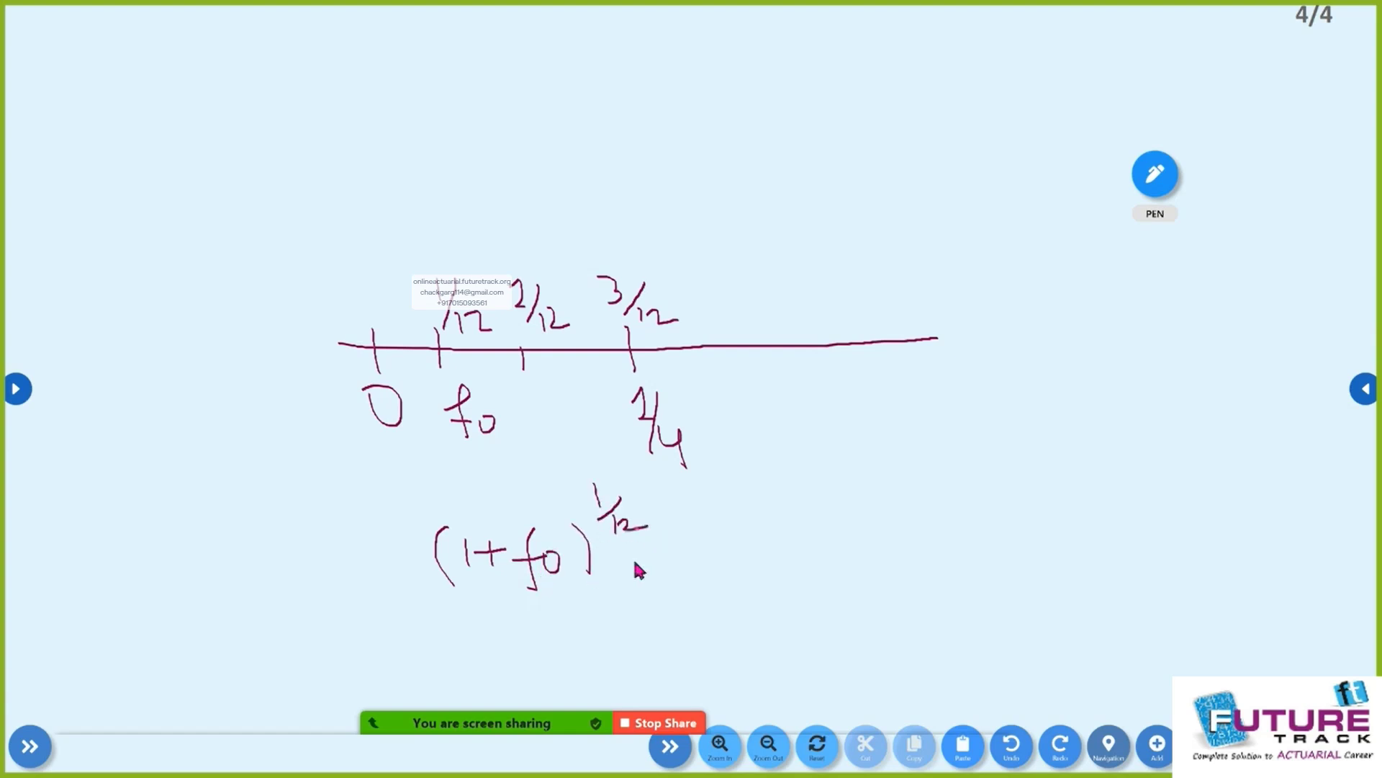
left_click_drag(646, 555, 712, 565)
mouse_move(490, 387)
left_mouse_down()
mouse_move(463, 444)
mouse_move(524, 391)
left_mouse_up()
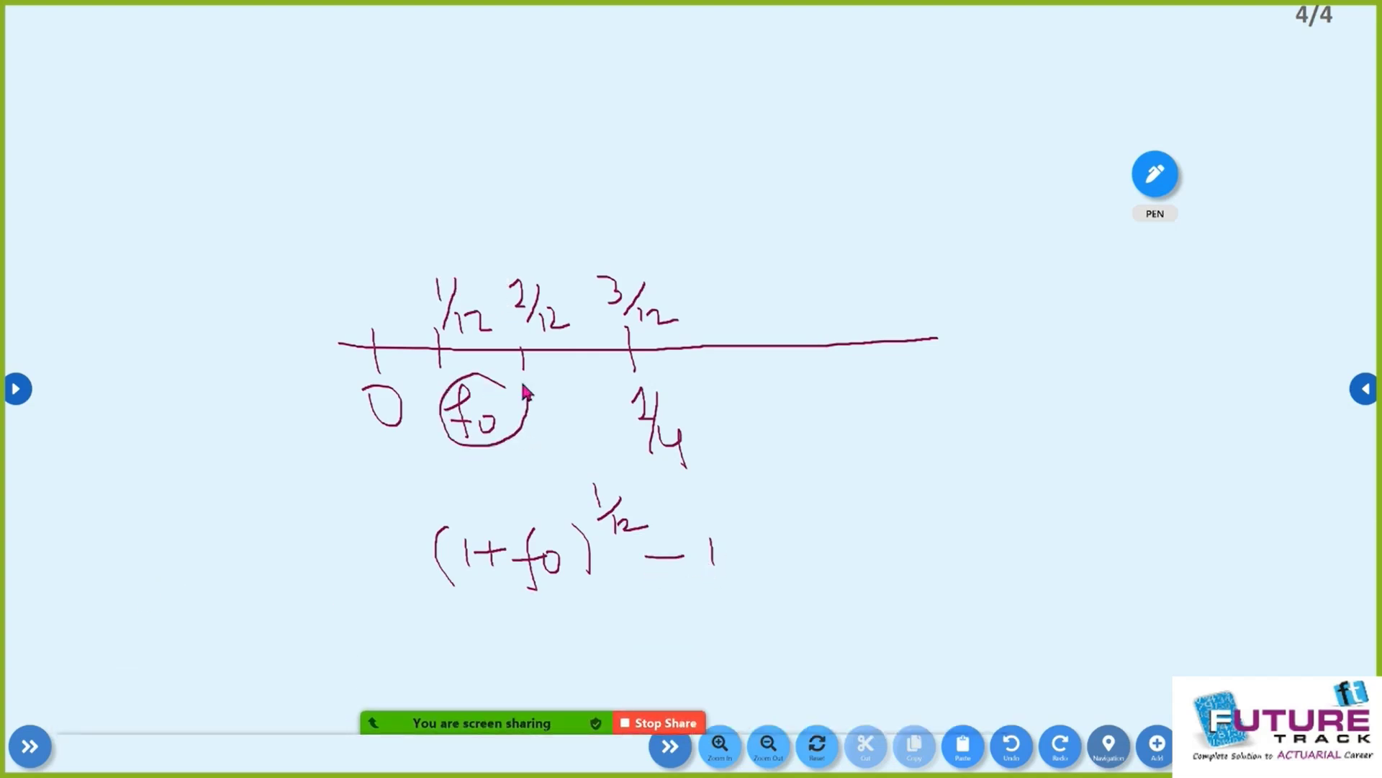
left_click_drag(386, 352, 441, 351)
mouse_move(226, 547)
left_mouse_down()
mouse_move(214, 586)
mouse_move(250, 597)
left_mouse_up()
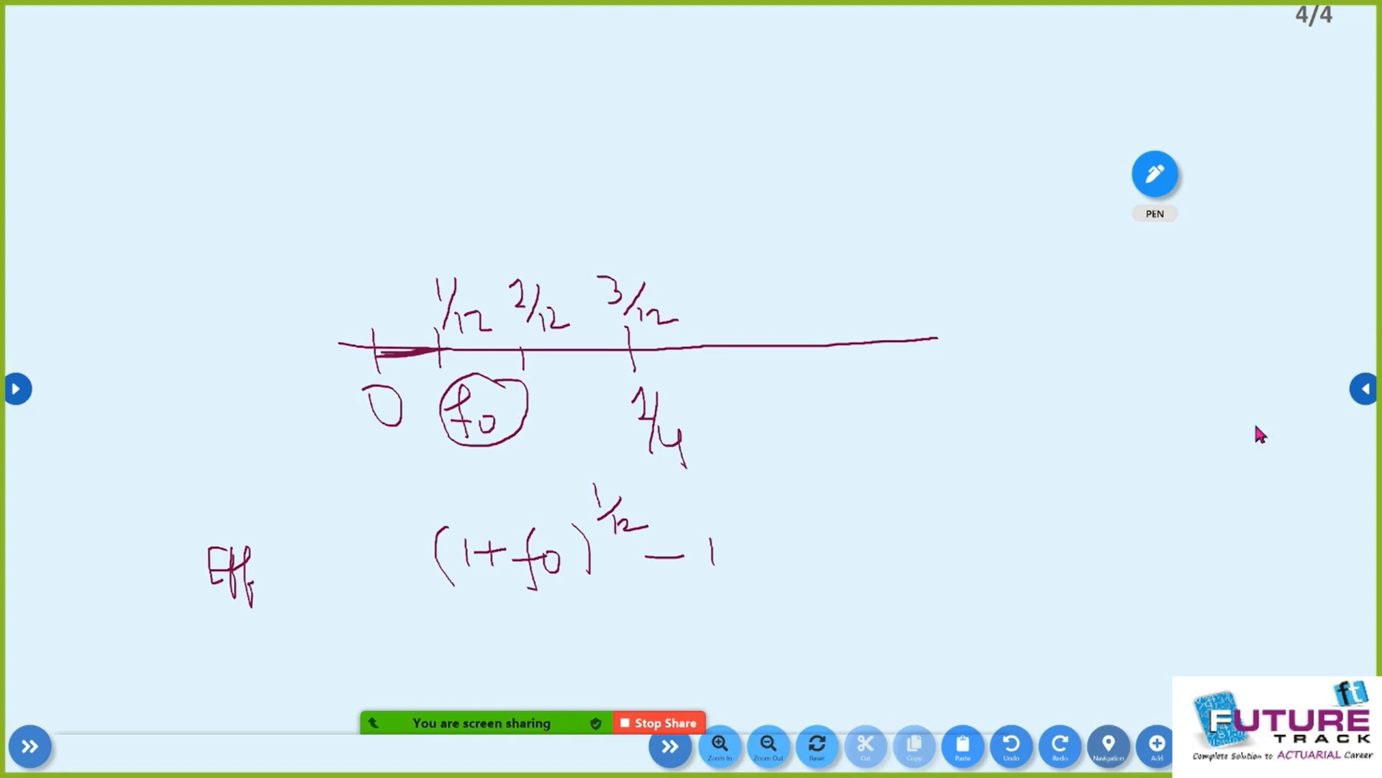
Return to the Excel worksheet and enter the numbers 1, 2 and 3 in cells G4 to G6.
left_click(1363, 389)
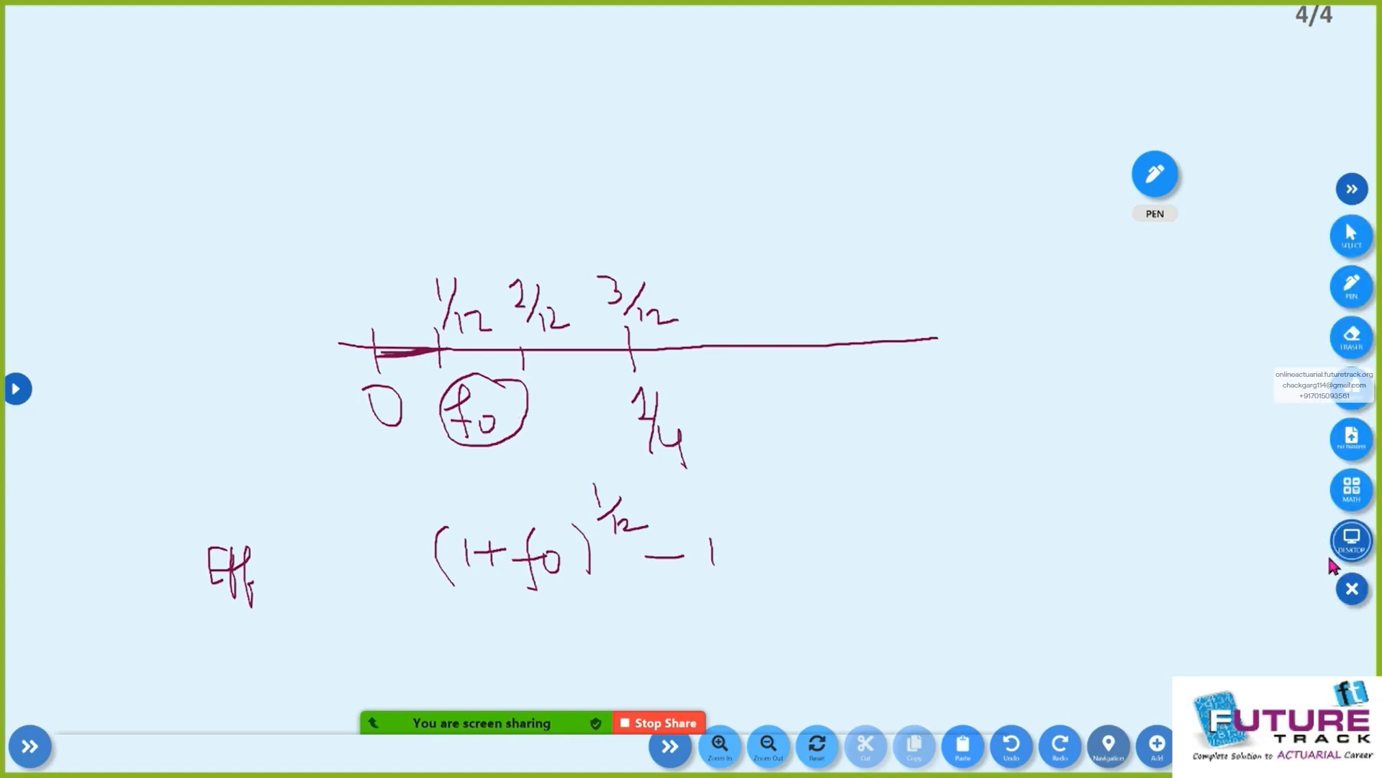
left_click(1343, 564)
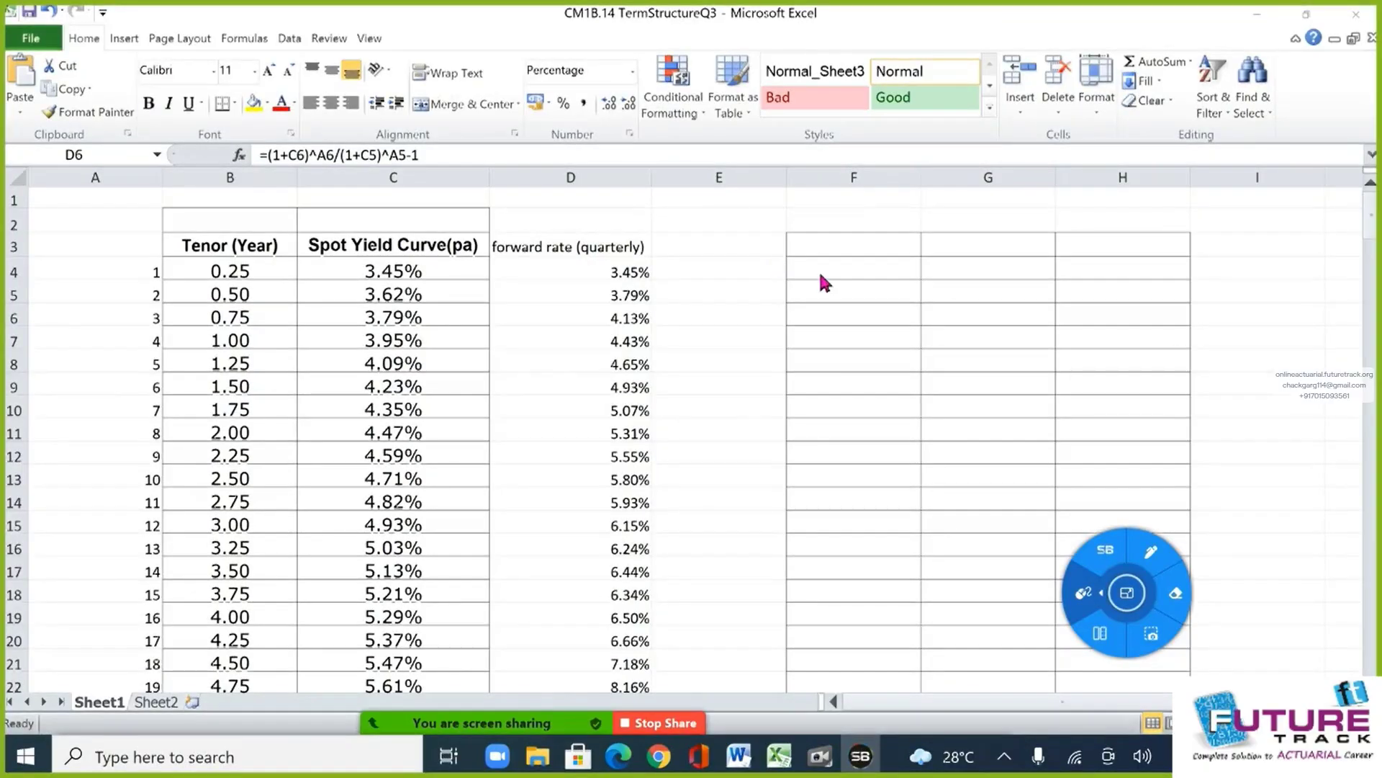
left_click(984, 290)
left_click(970, 272)
type("1")
key("Return")
type("2")
key("Return")
type("3")
key("Return")
Enter the header "month" in G3 above the numbers.
key("Up")
key("Up")
key("Up")
key("Up")
key("Up")
key("Down")
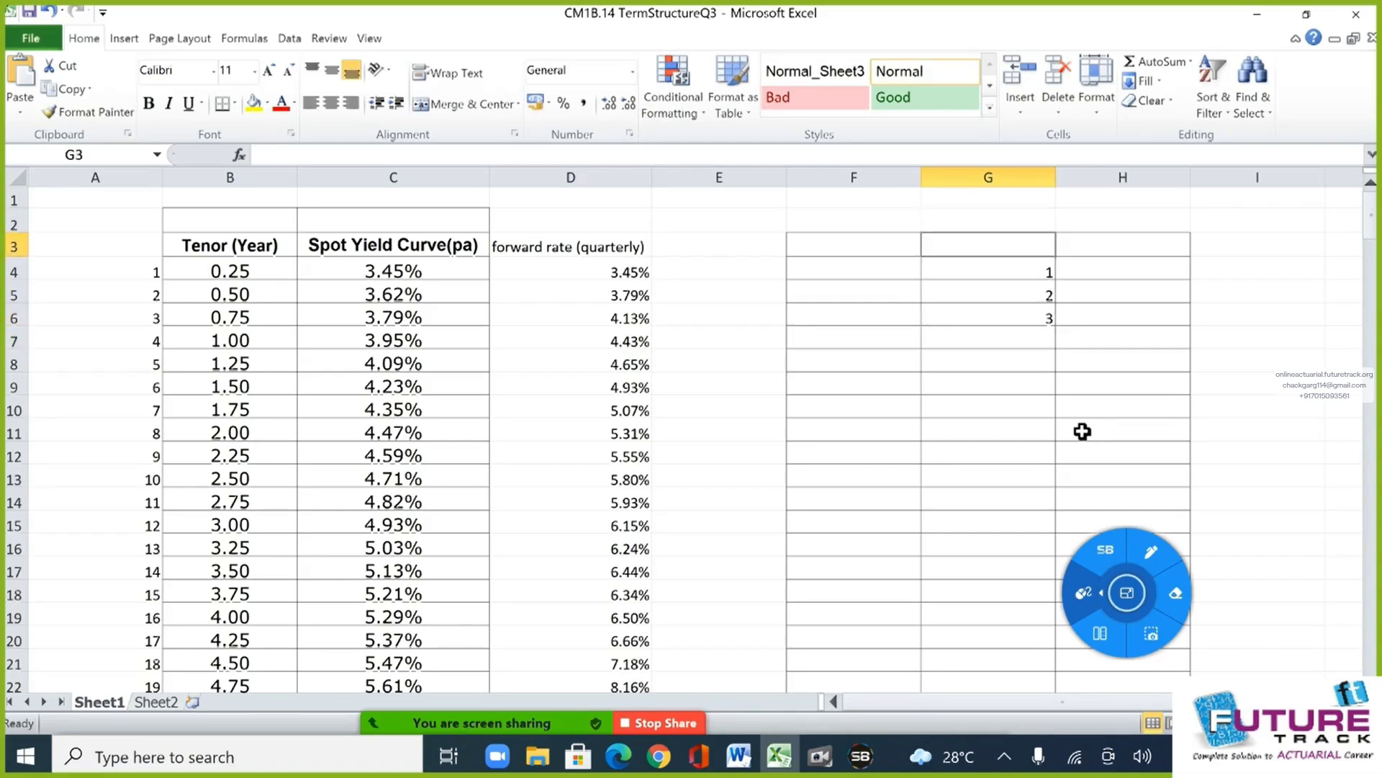
type("month")
key("Return")
Fill a linear series down column G from the 2 in G5, with step value 1 and stop value 240.
key("Down")
key("Down")
key("Up")
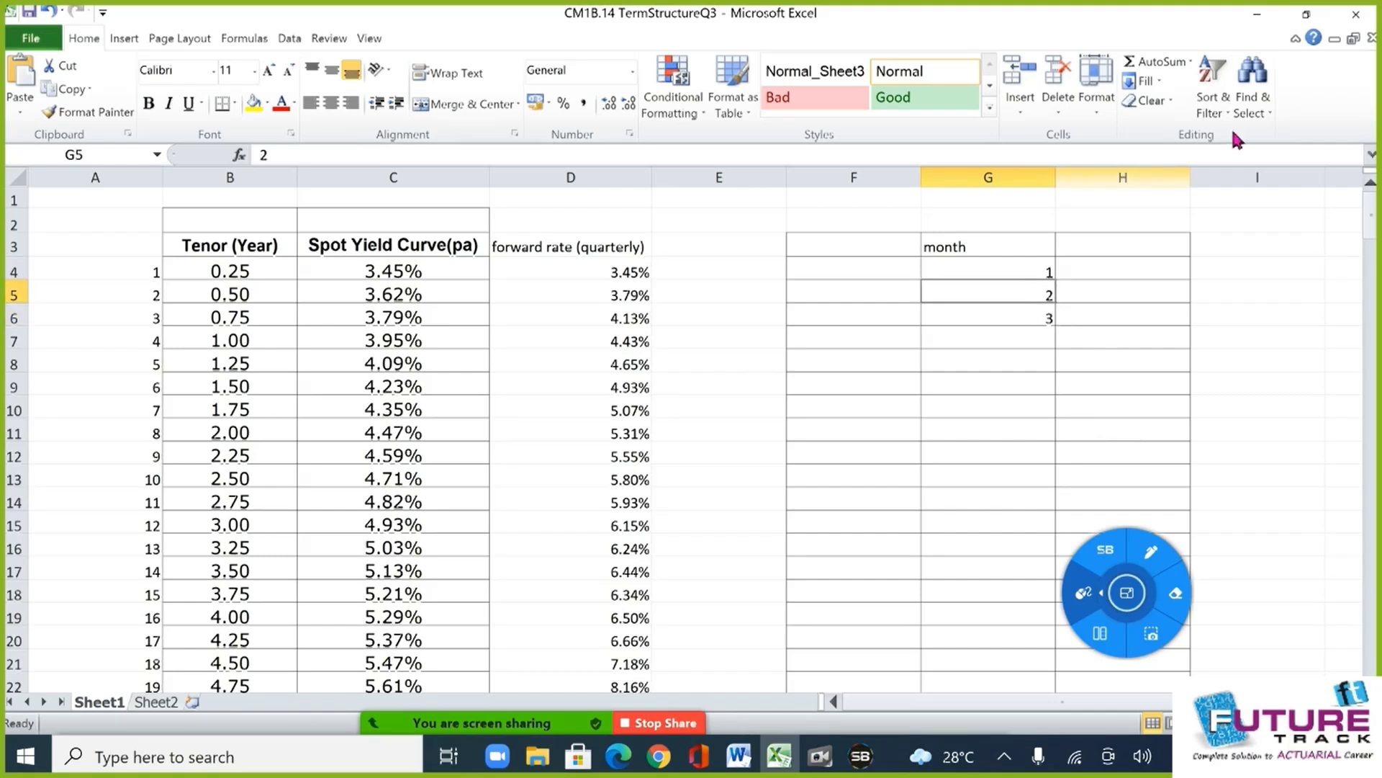
left_click(1146, 80)
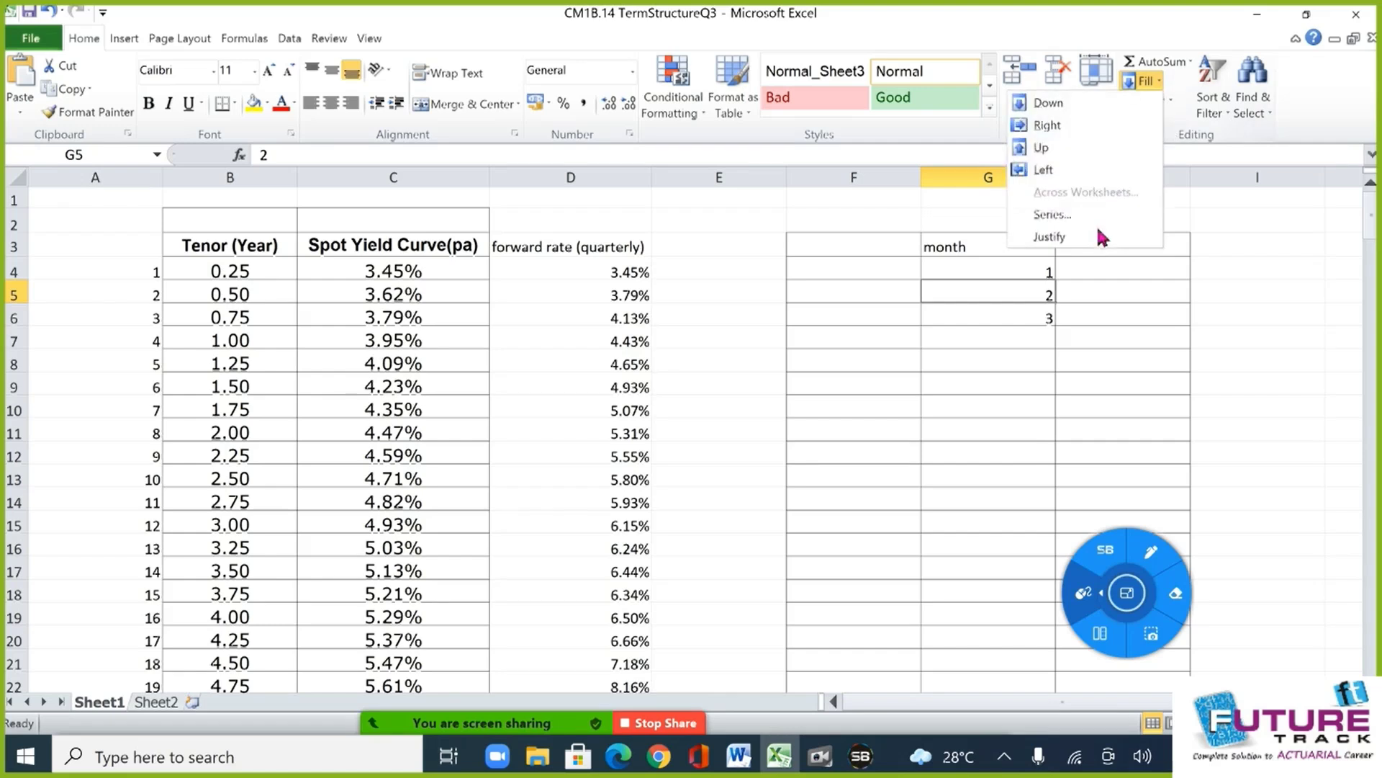
left_click(1045, 214)
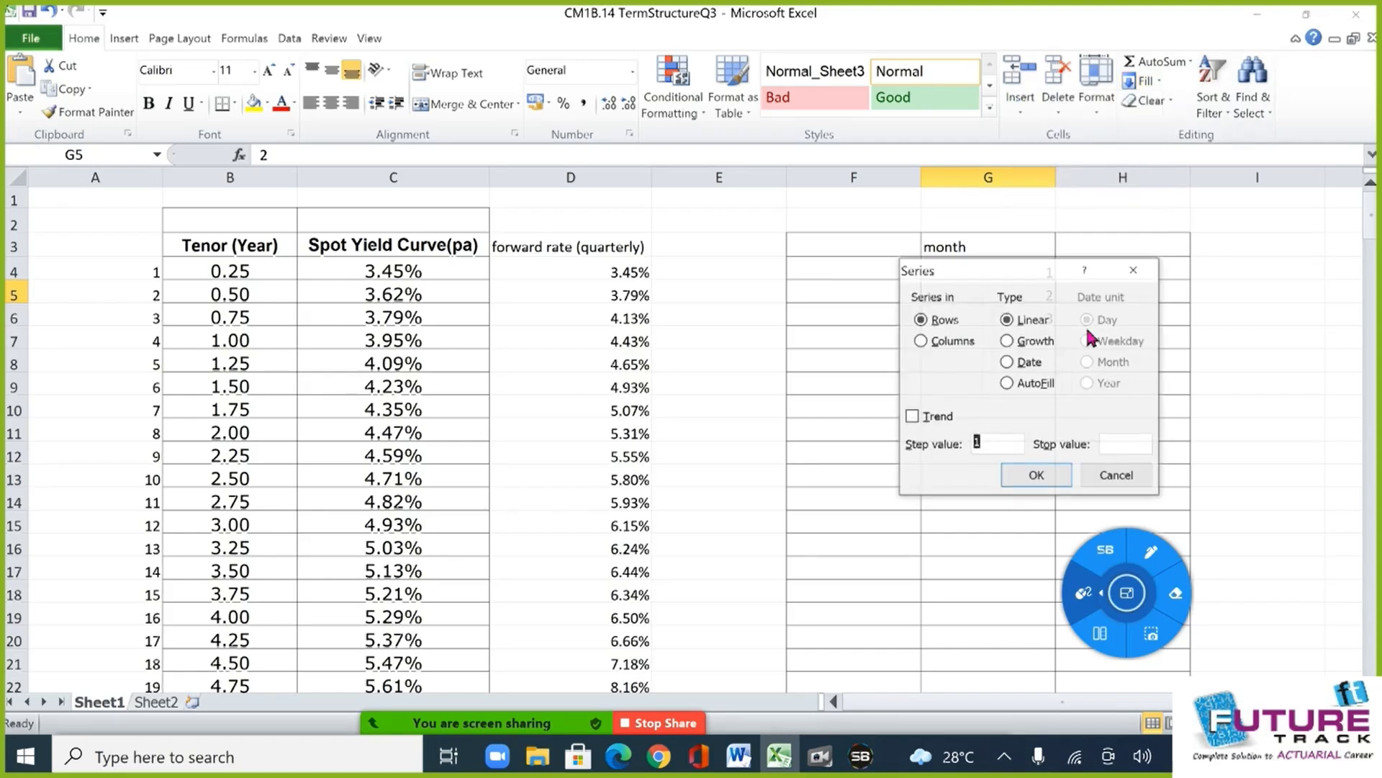
left_click(947, 343)
left_click(1141, 452)
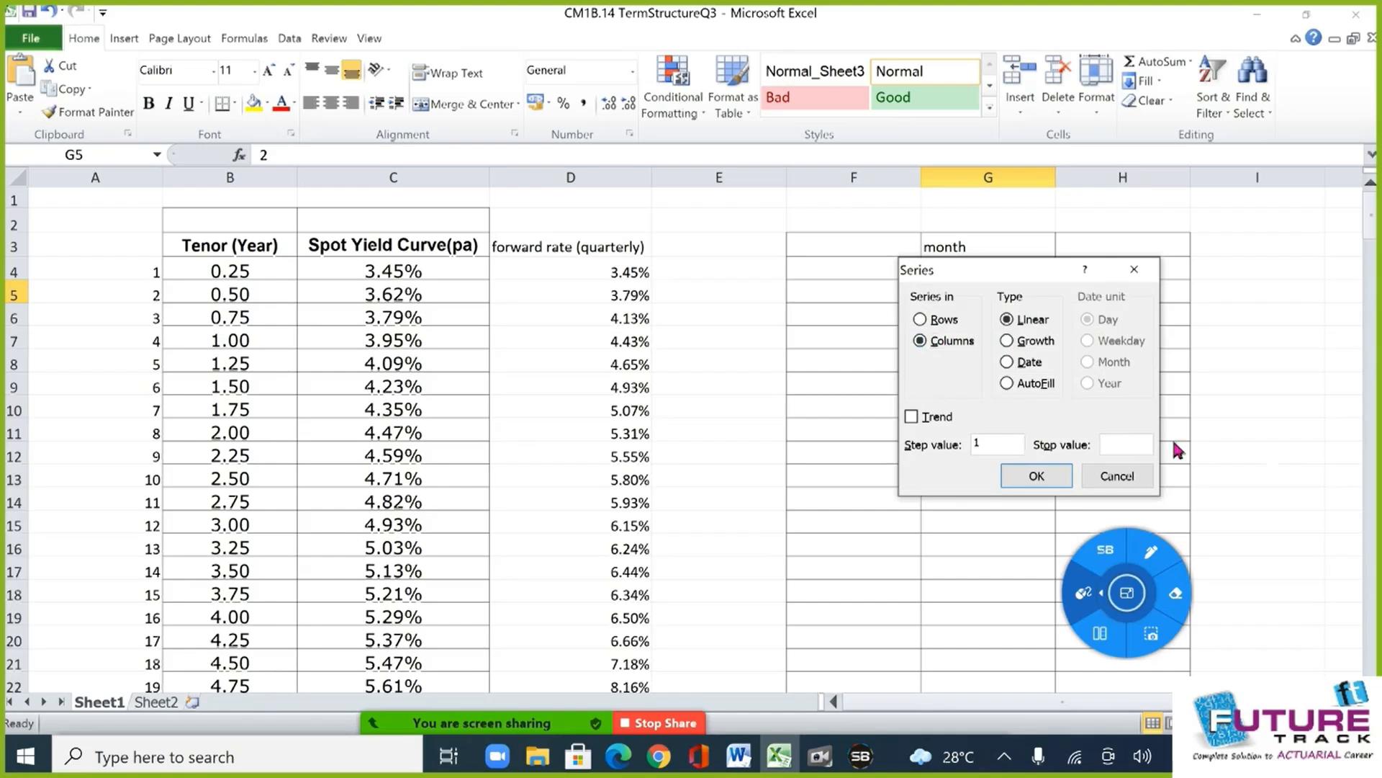
type("240")
key("Return")
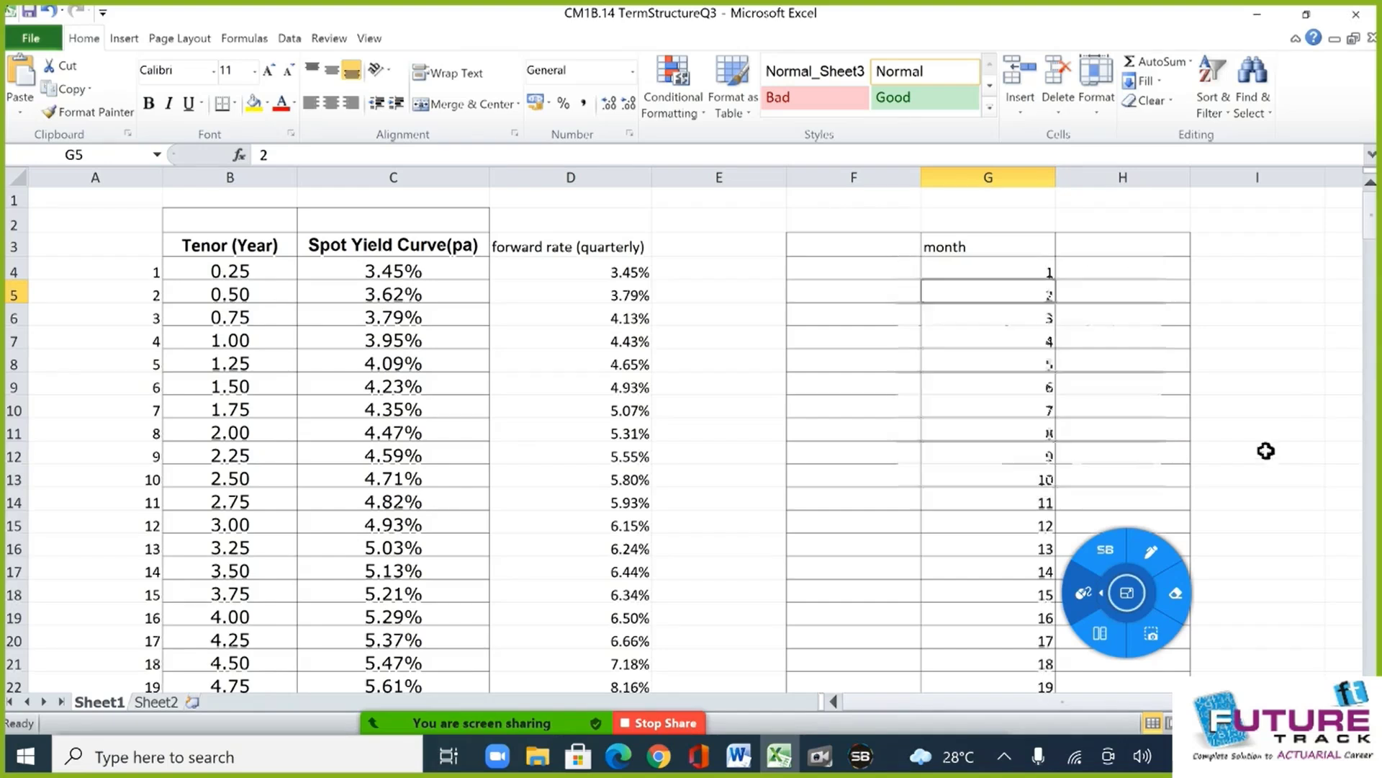
Enter the header "Forward forward per month" in H3.
left_click(1117, 252)
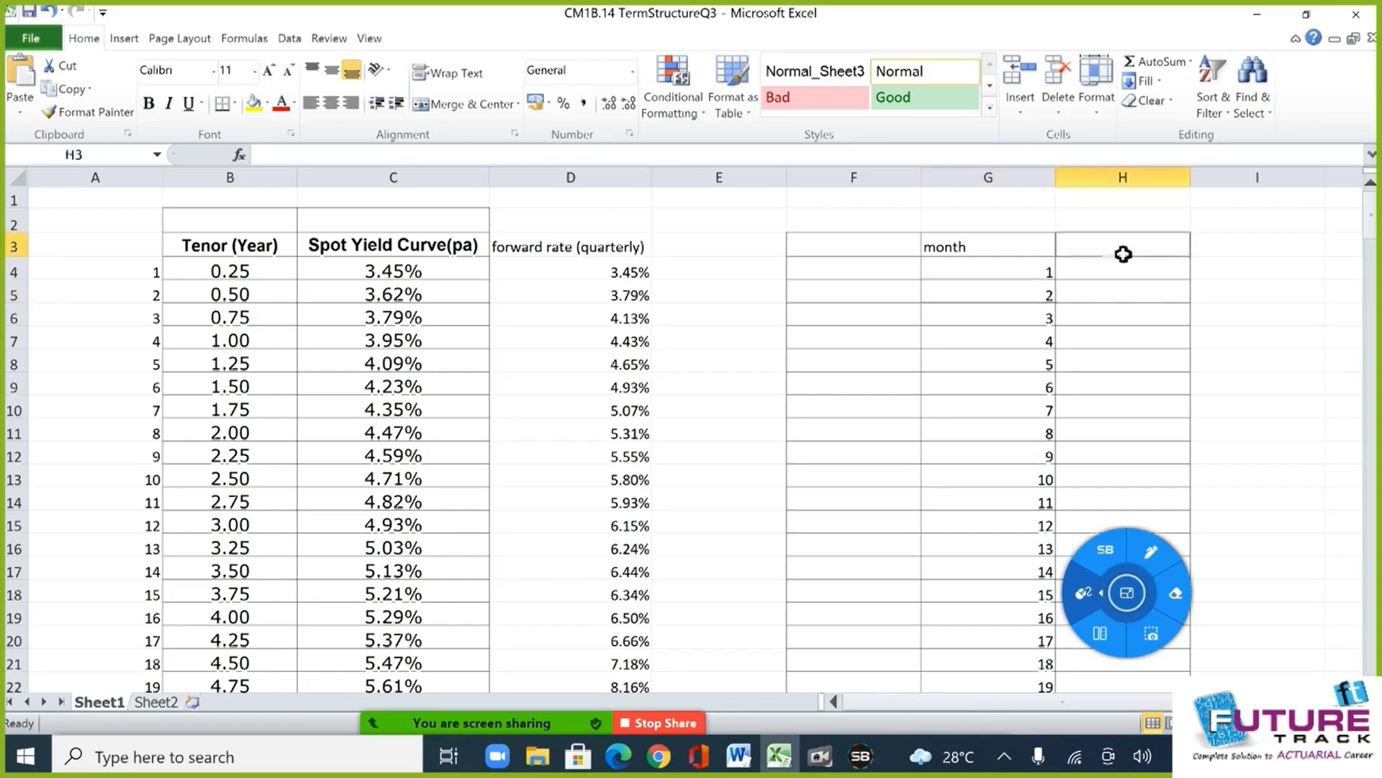
type("Forwar")
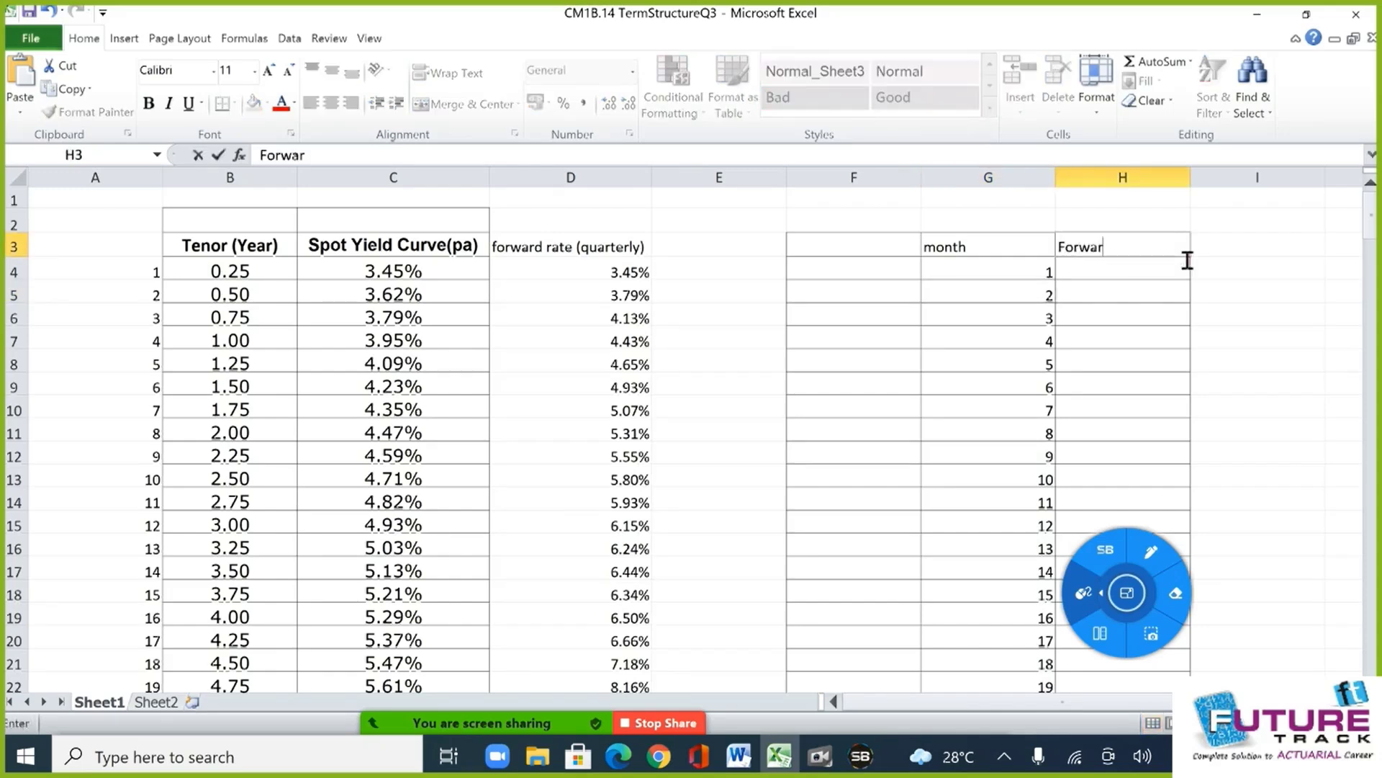
type("d f")
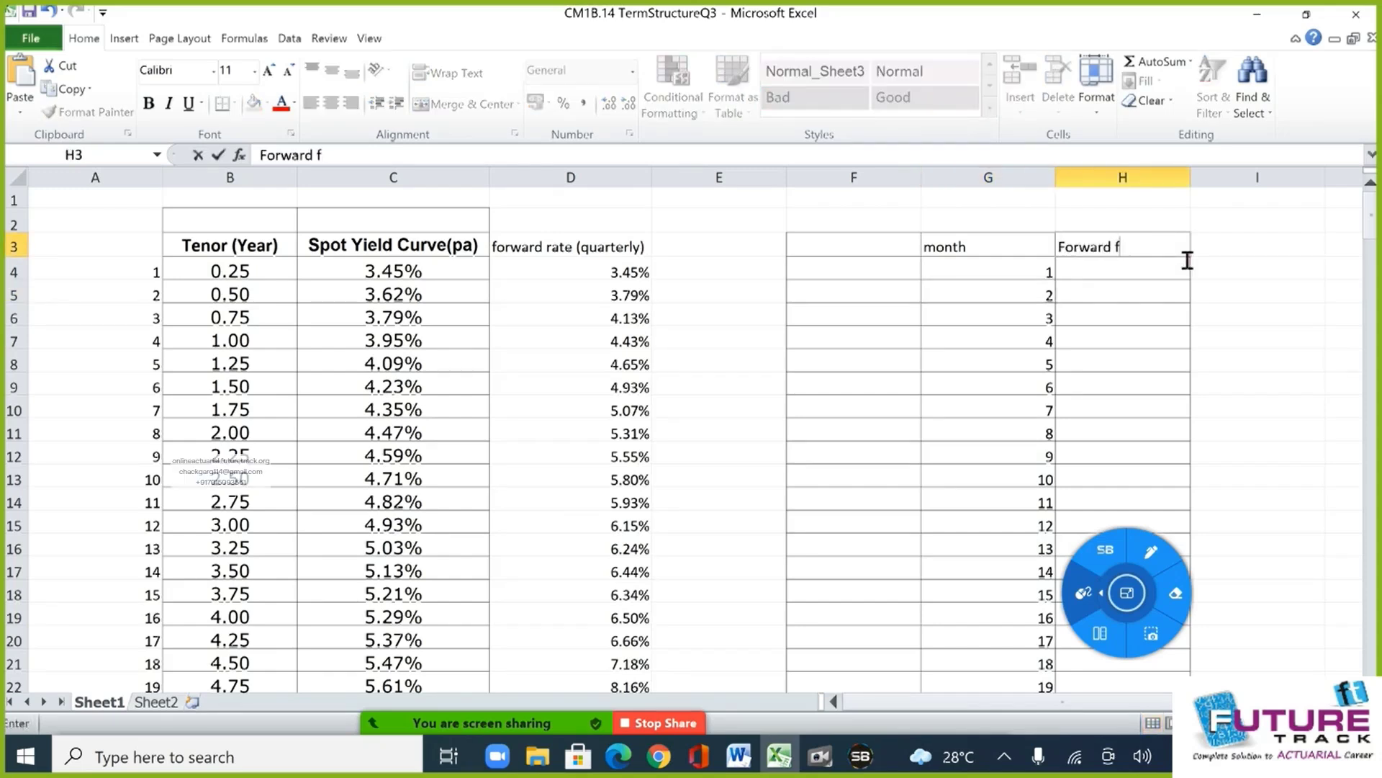
type("orward per")
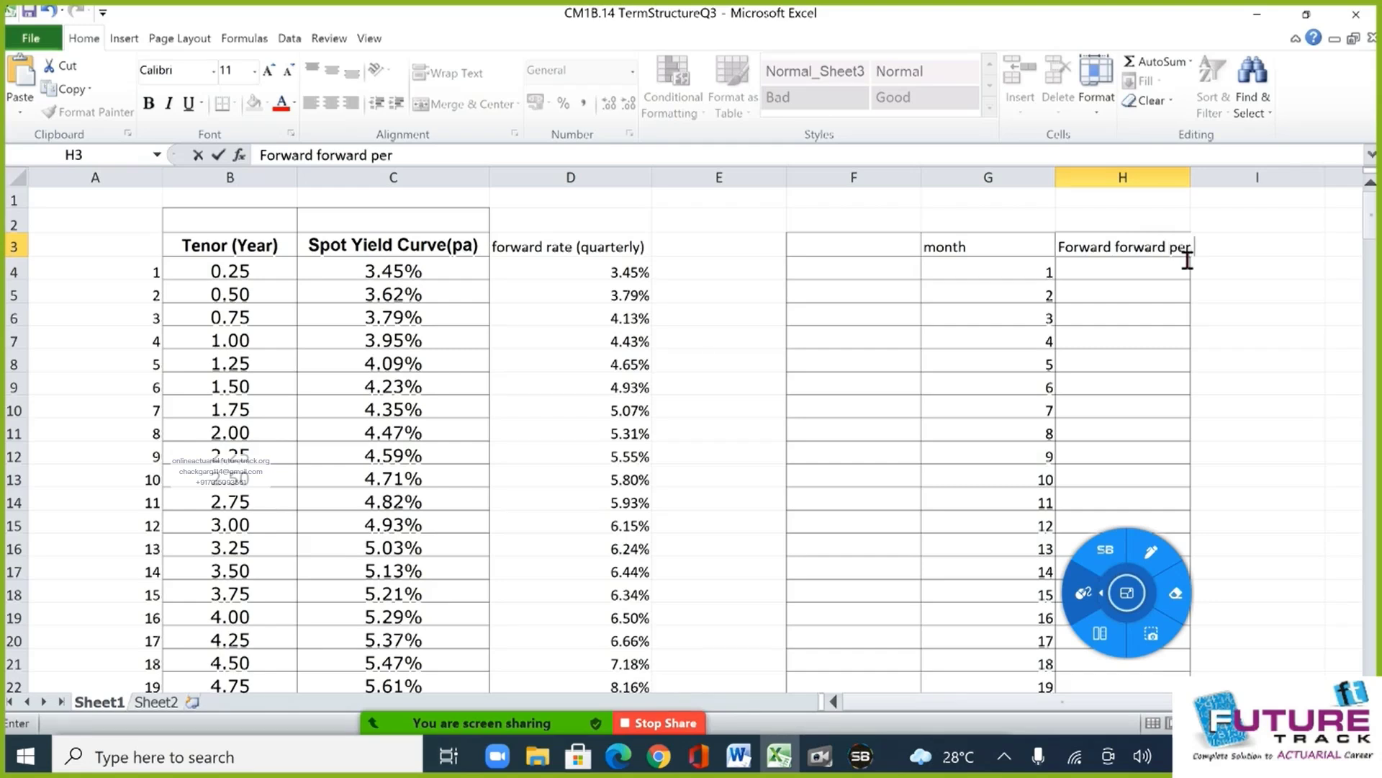
type(" month")
key("Return")
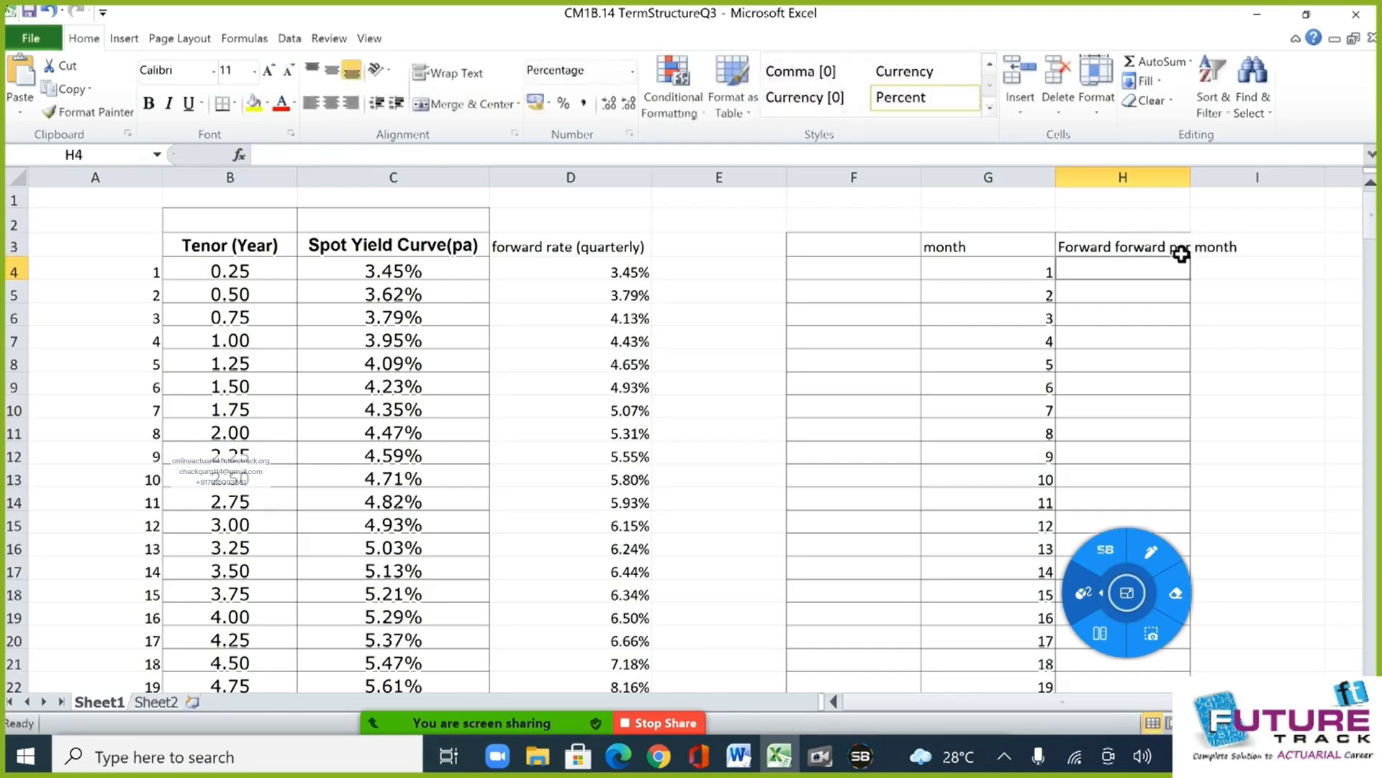
Start the monthly forward rate formula in H4 as =(1+D4)^1/12, using the first quarterly forward rate.
type("=(")
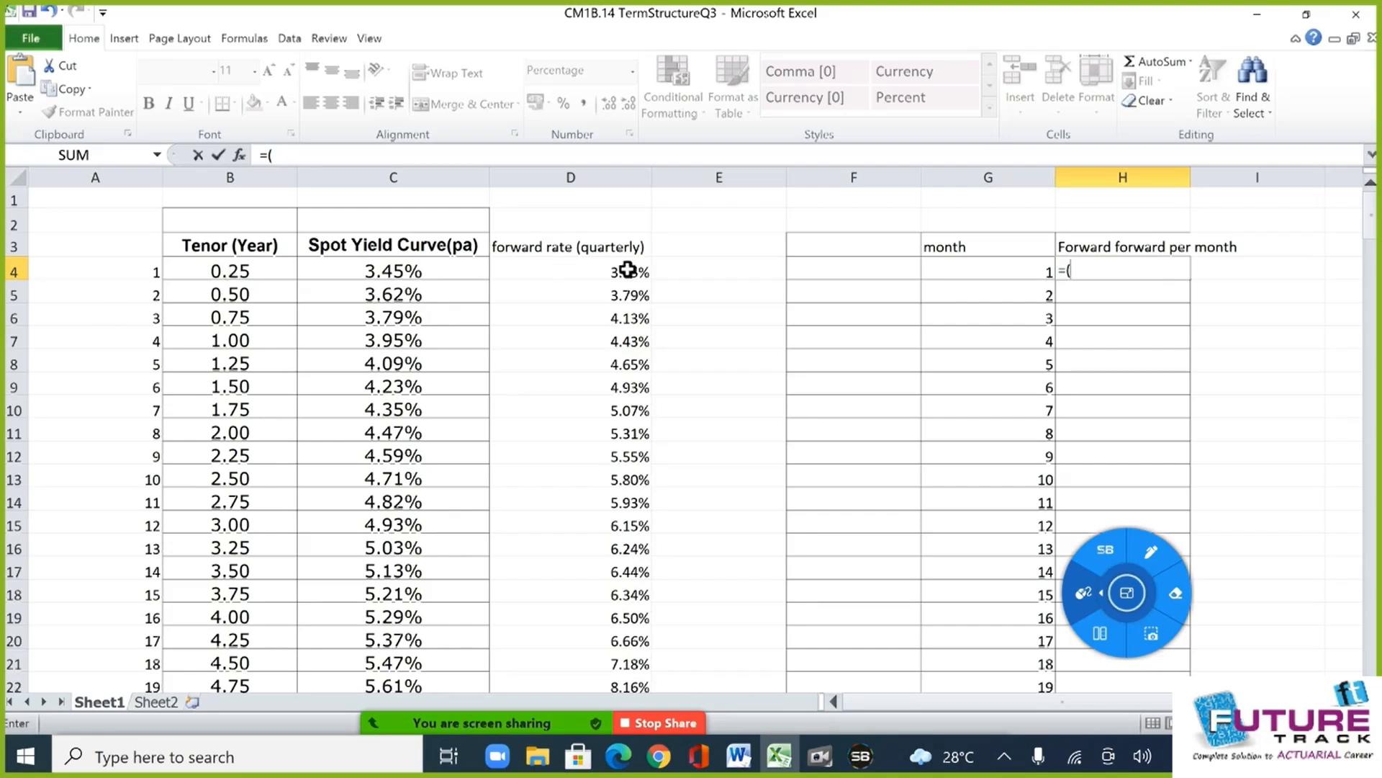
left_click(609, 293)
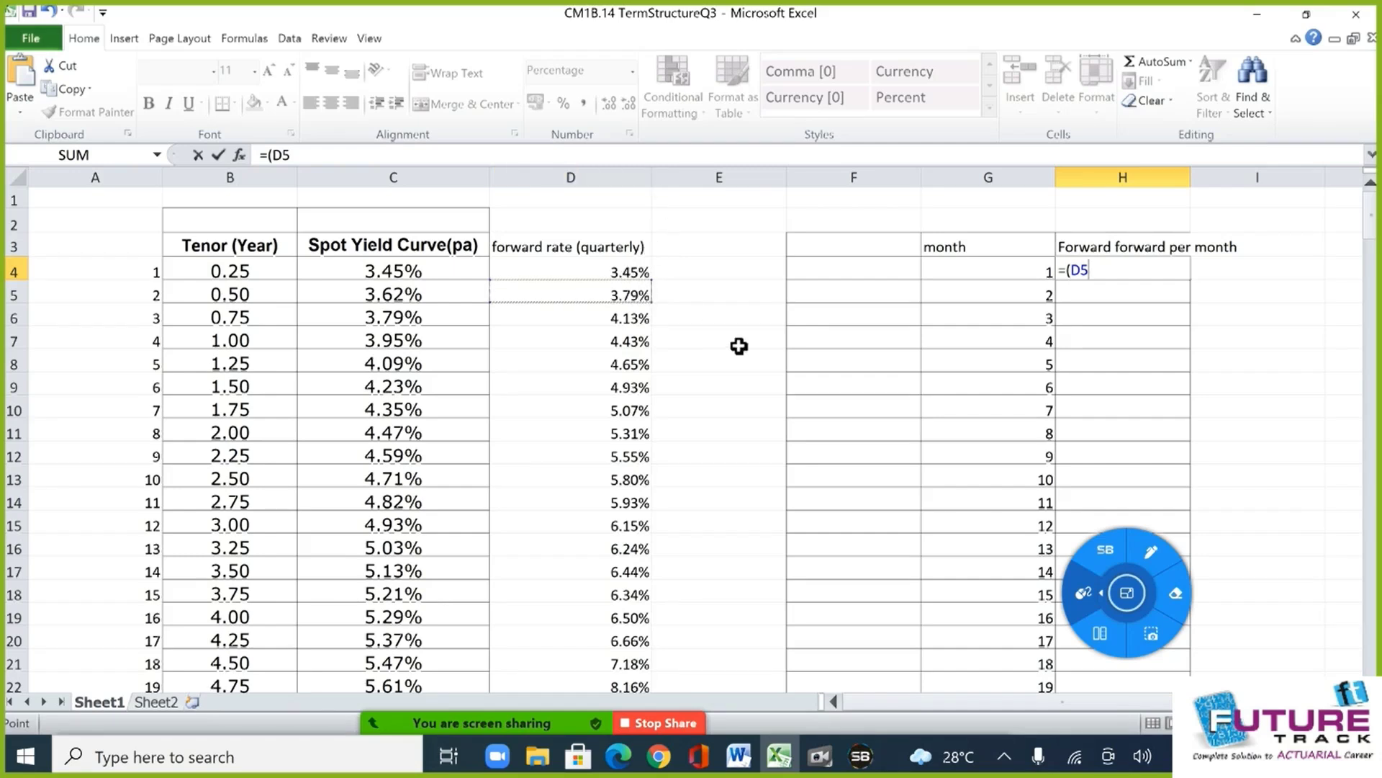
key("BackSpace")
key("BackSpace")
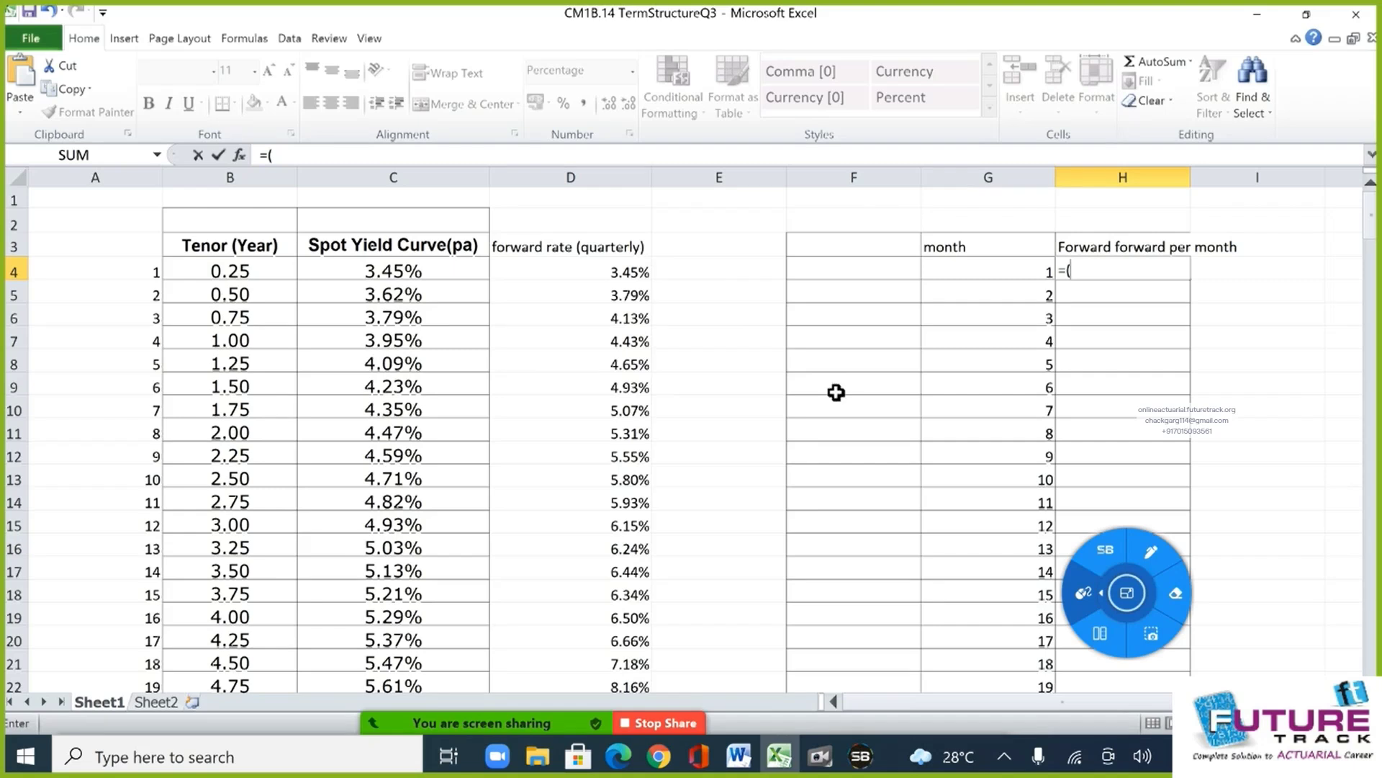
type("1+")
key("Left")
key("Left")
key("Left")
key("Left")
type(")^1/12")
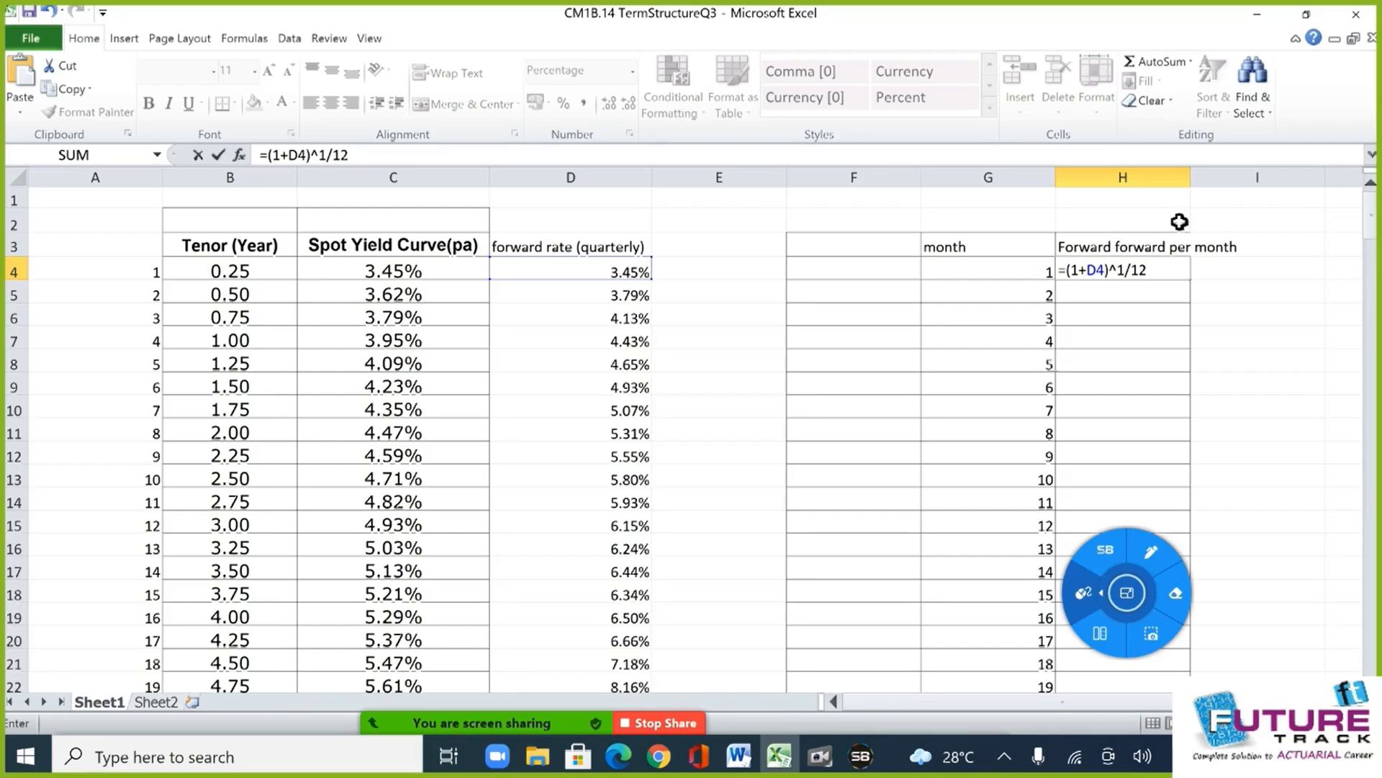
Enclose the 1/12 exponent in parentheses so that H4 holds =(1+D4)^(1/12).
left_click(1147, 272)
key("Left")
key("Left")
key("Left")
key("Left")
type("(")
key("End")
type(")")
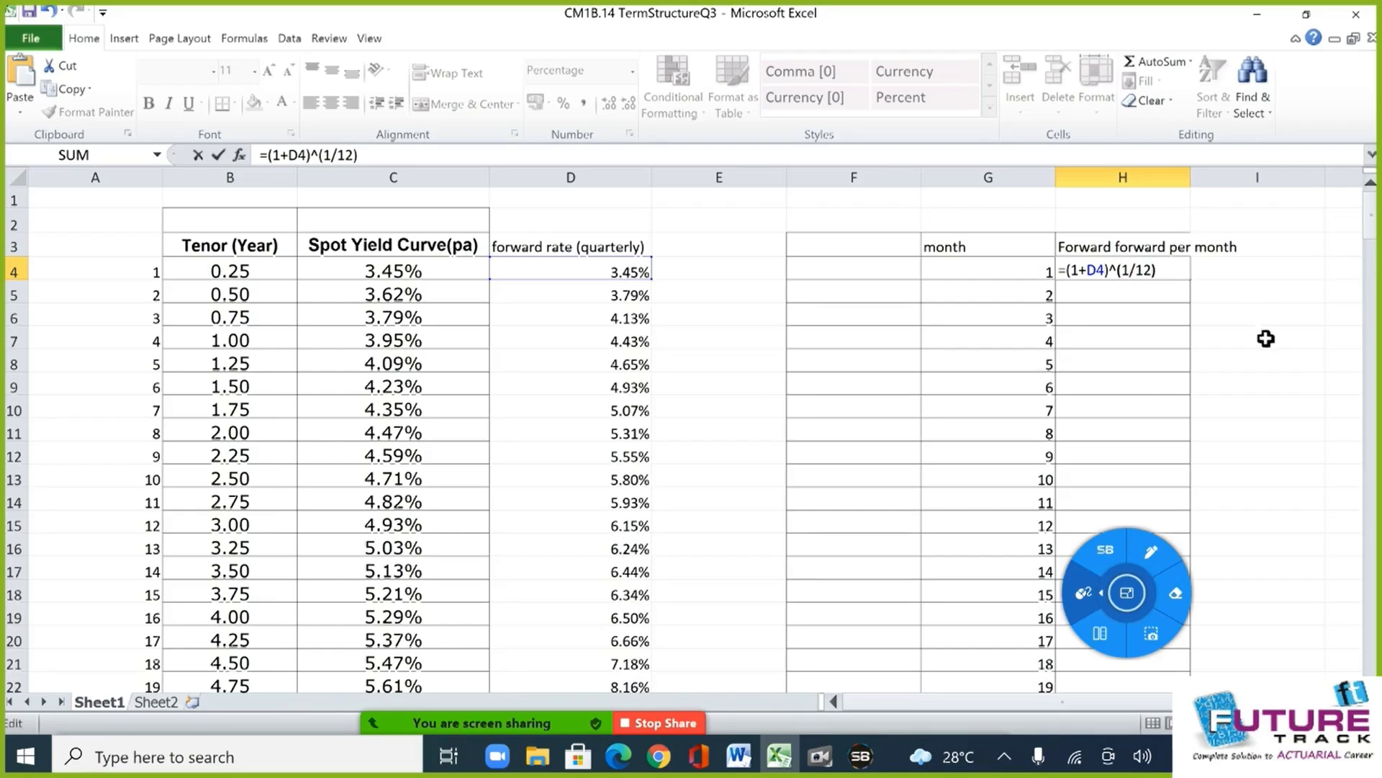
key("Return")
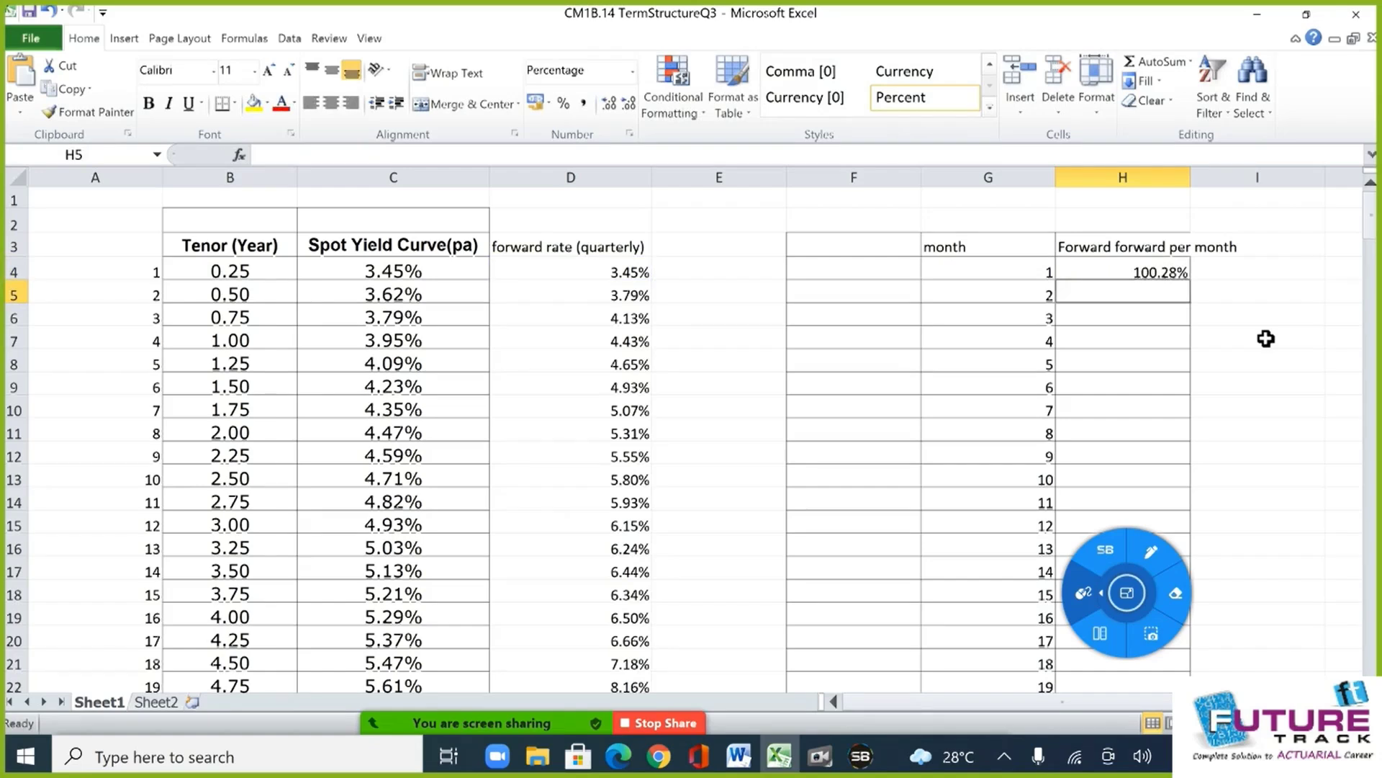
Subtract 1 at the end of the H4 formula, making it =(1+D4)^(1/12)-1.
key("Up")
left_click(432, 162)
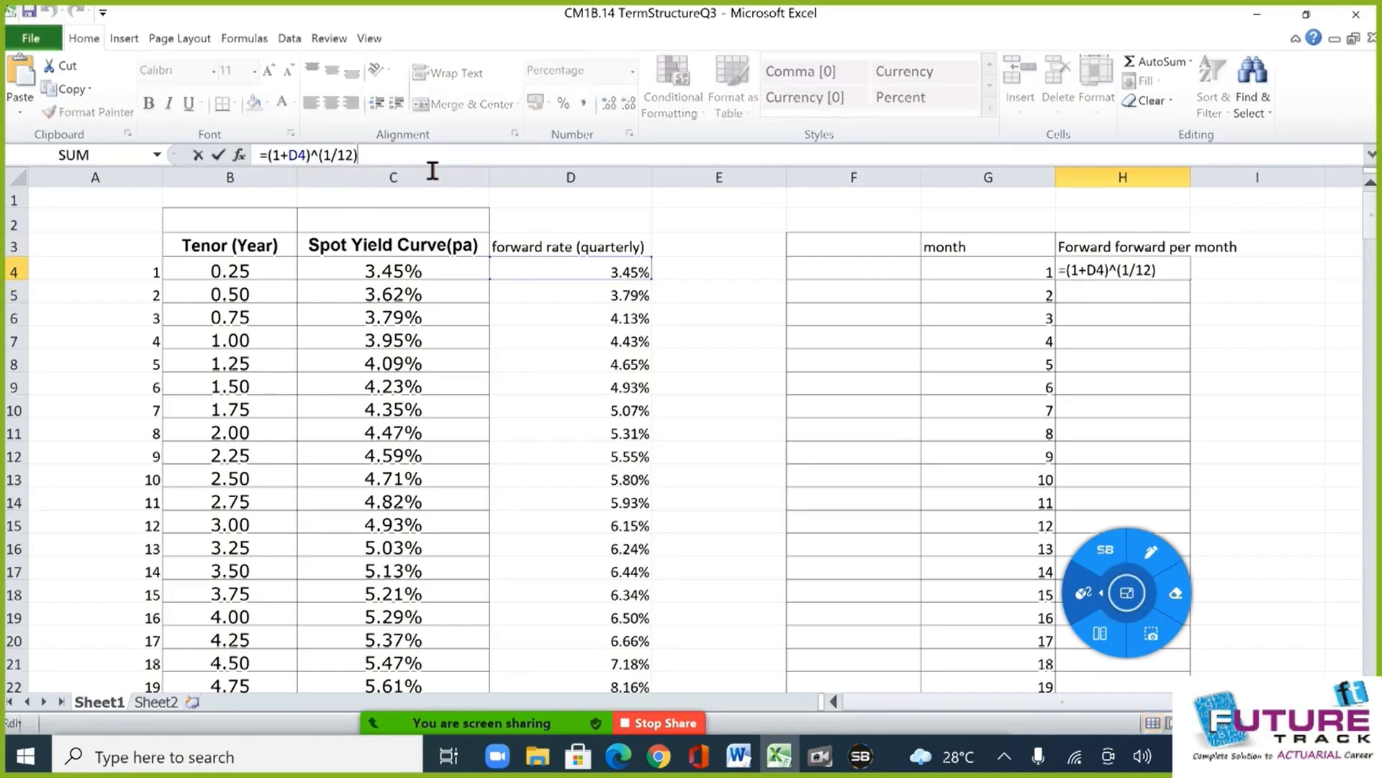
type("-1")
key("Return")
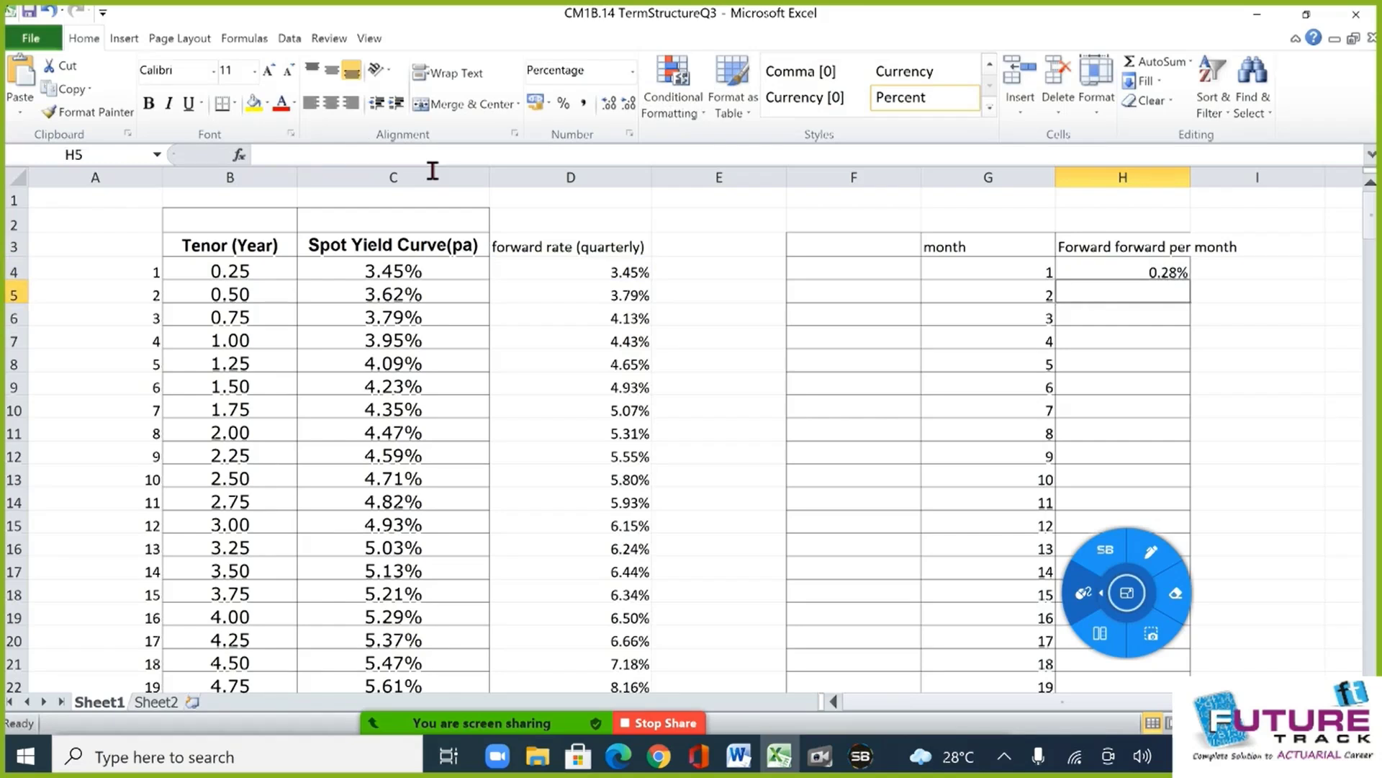
Fill the H4 formula down through H6.
key("Up")
key("shift+Down")
key("shift+Down")
key("ctrl+d")
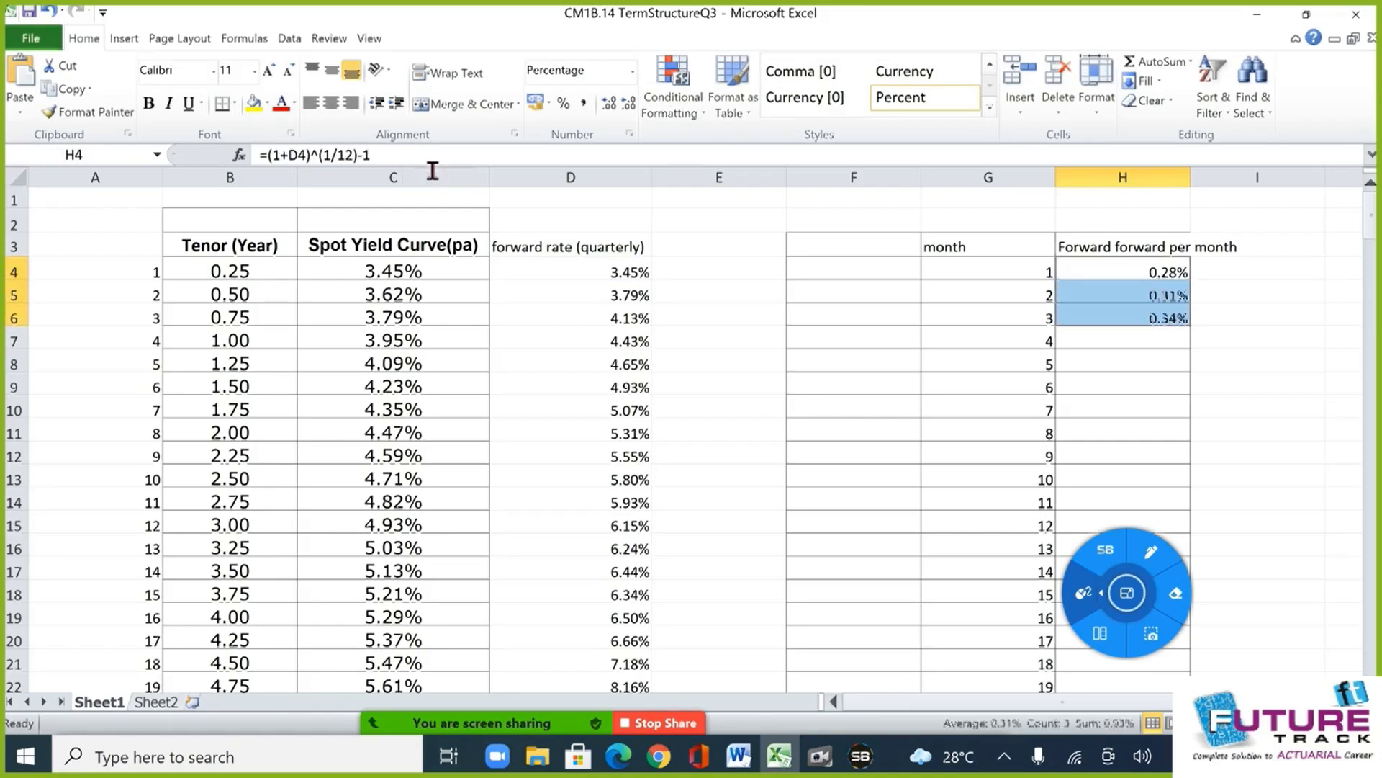
Carry the first month's rate through the quarter by entering =H4 in H5 and =H5 in H6.
key("Up")
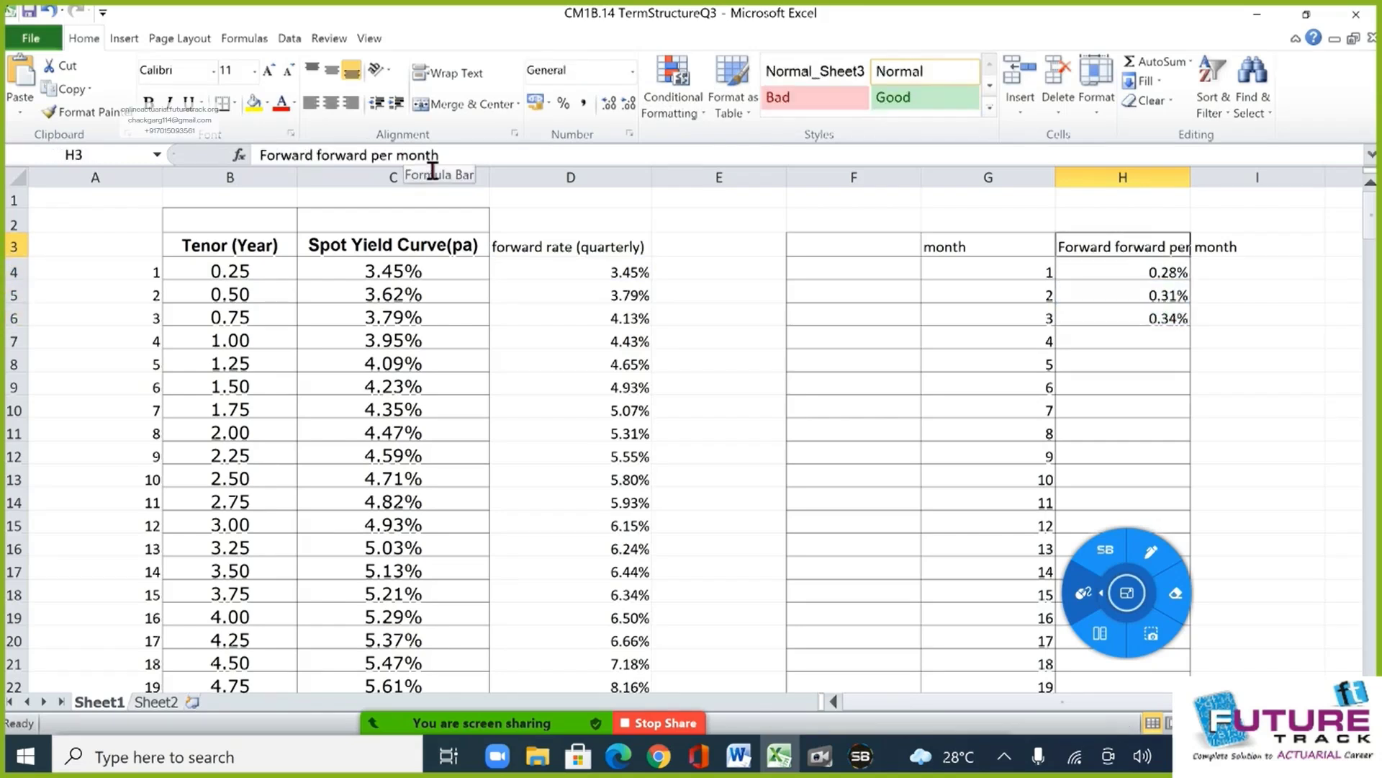
key("Down")
key("Down")
type("=h4")
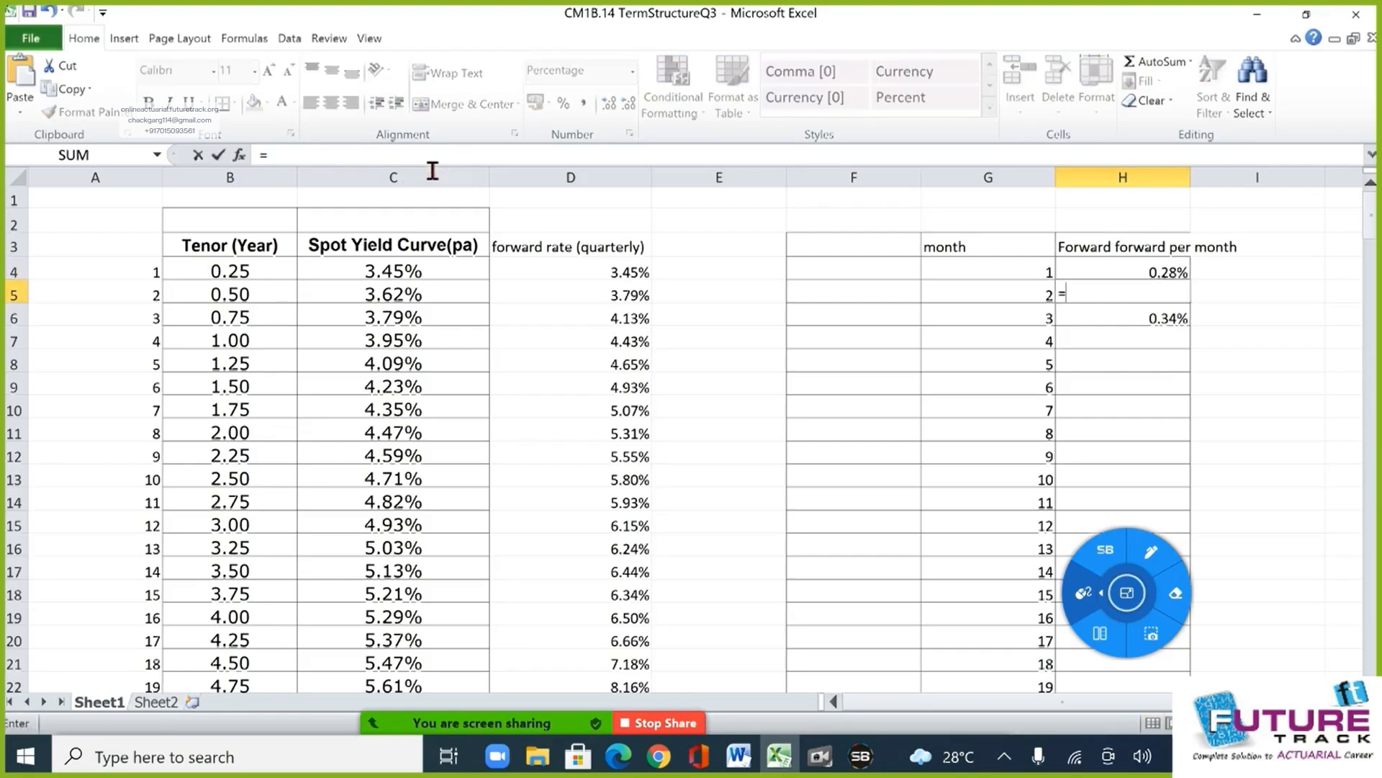
key("Return")
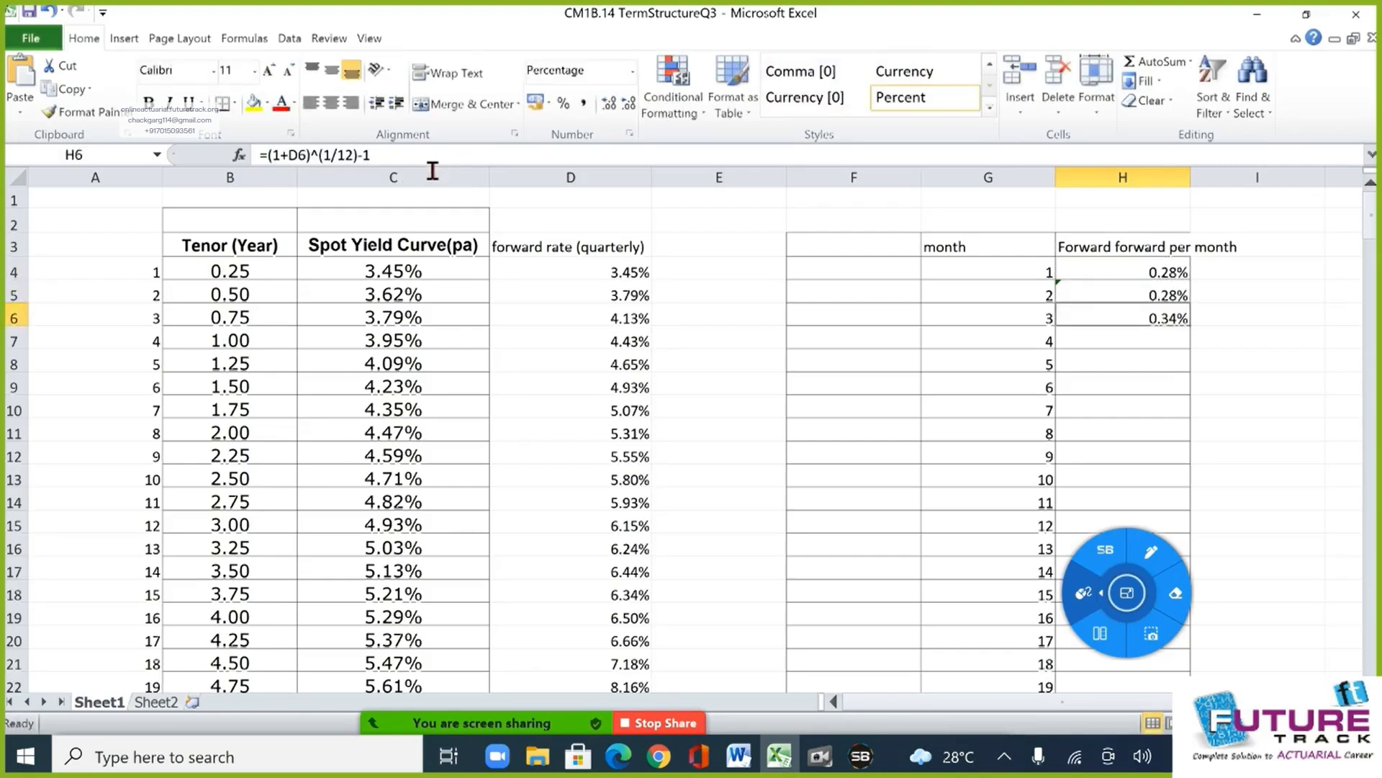
type("=h5")
key("Return")
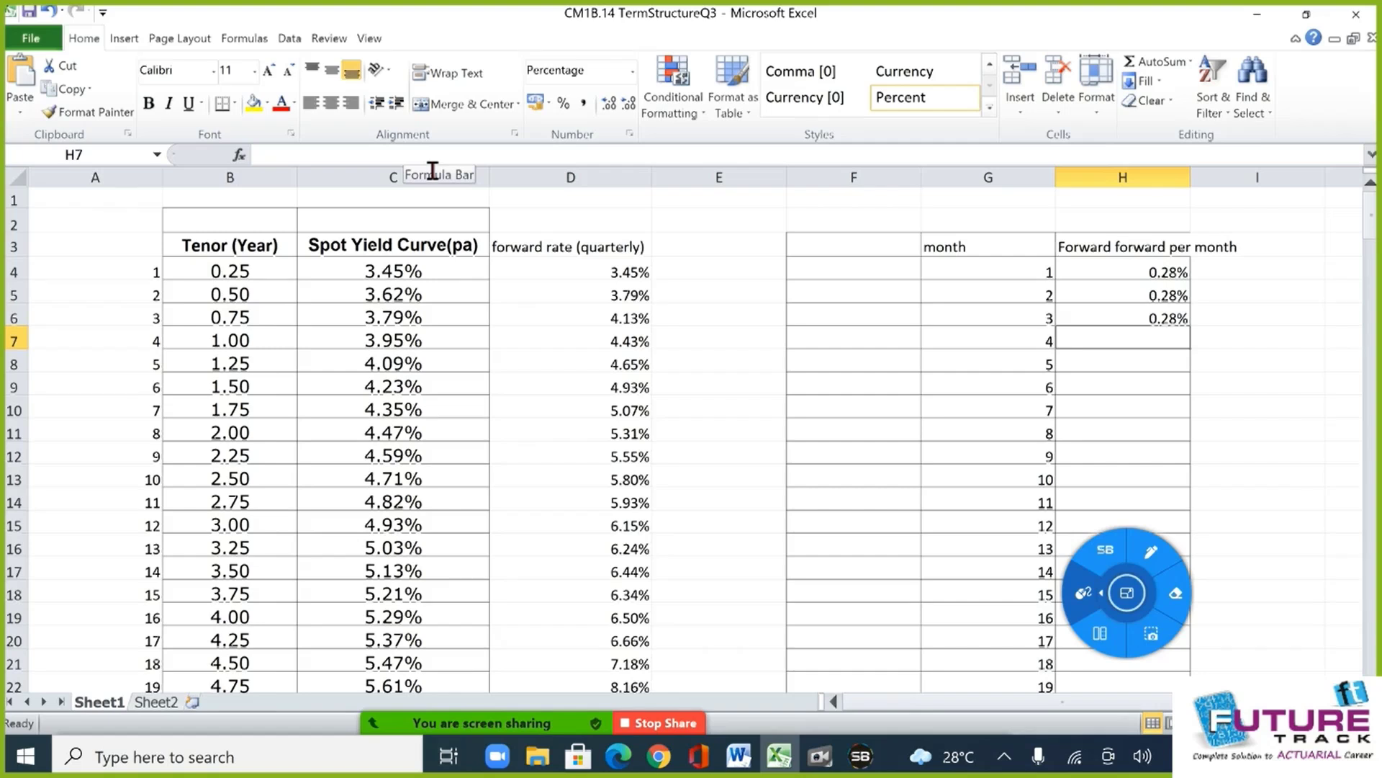
Switch to the whiteboard, bracket the 0 to 1/4 interval, box the (1+f0)^(1/12) - 1 formula and circle f0 again.
left_click(862, 762)
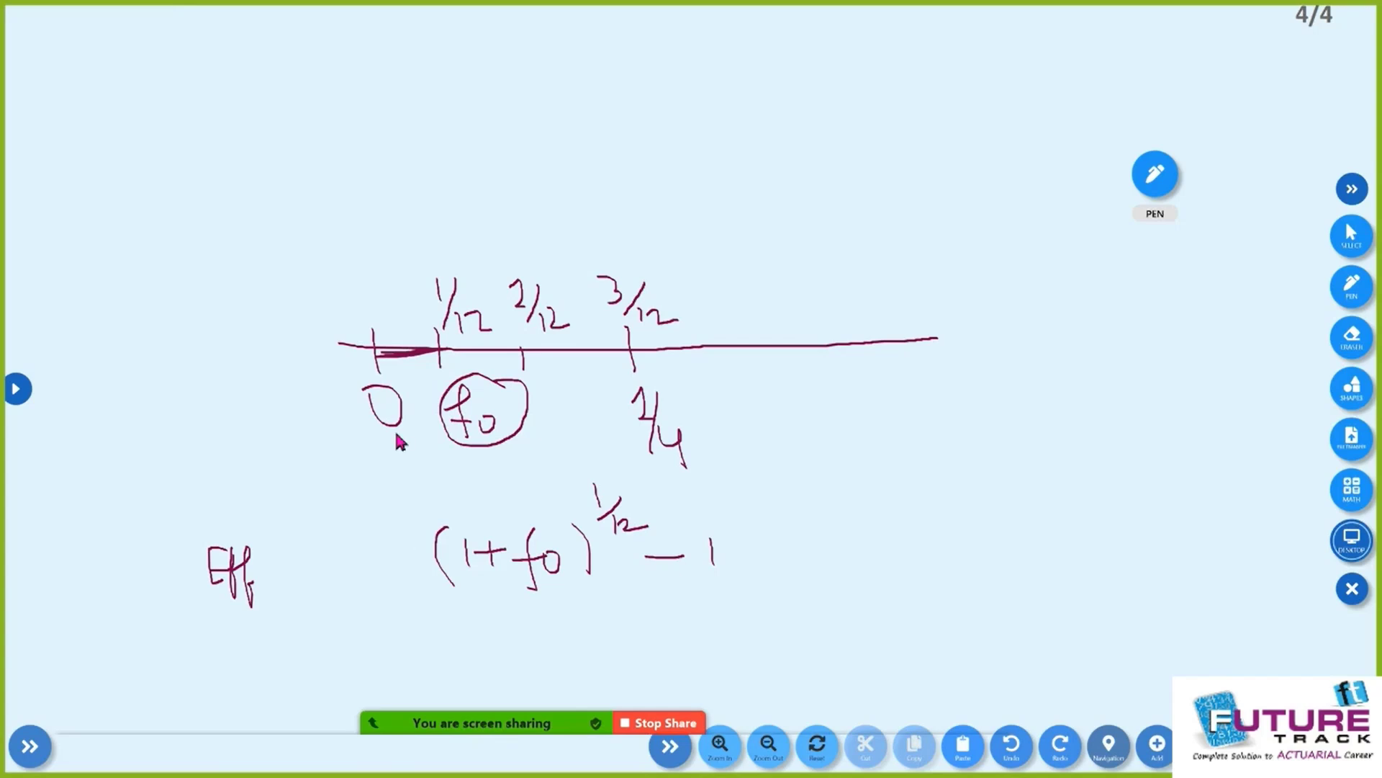
mouse_move(395, 427)
left_mouse_down()
mouse_move(400, 448)
mouse_move(637, 436)
mouse_move(643, 421)
left_mouse_up()
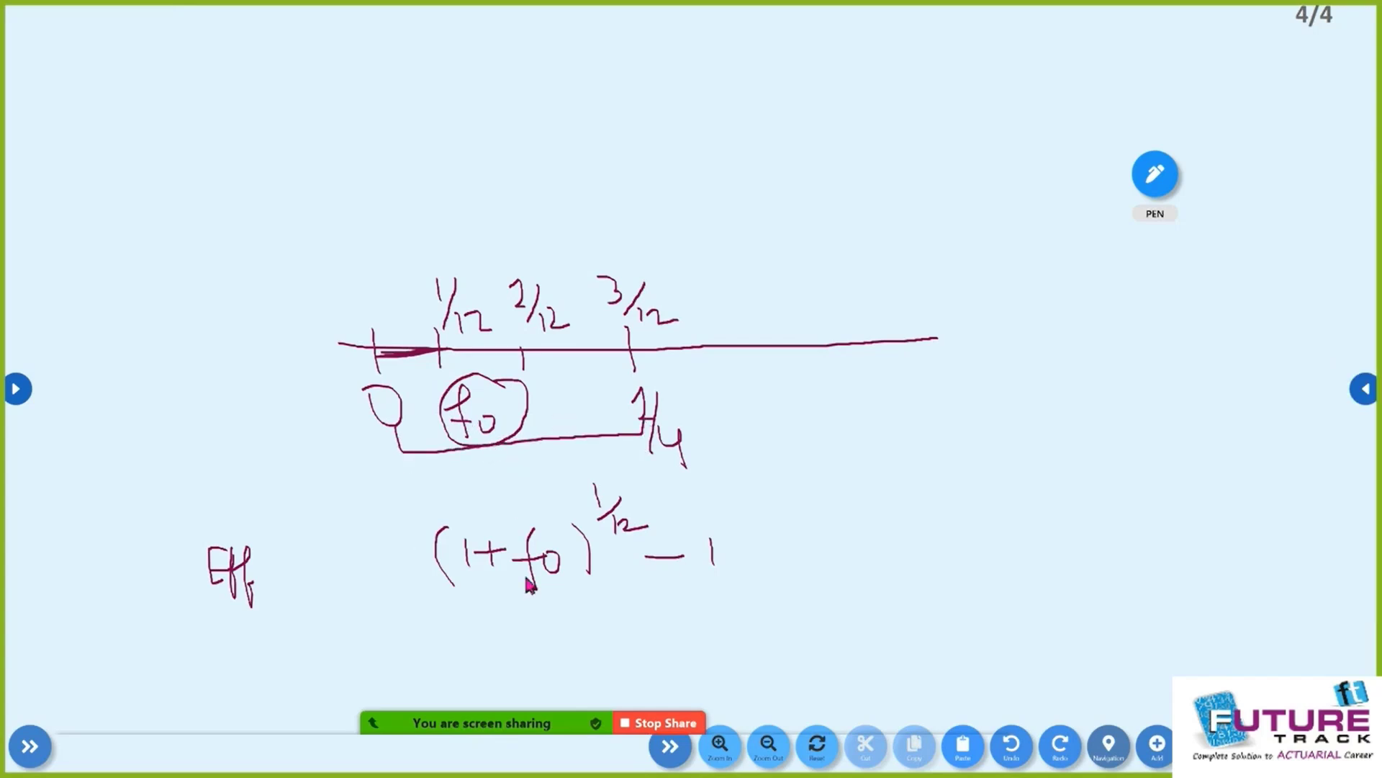
mouse_move(437, 624)
left_mouse_down()
mouse_move(740, 597)
mouse_move(705, 481)
mouse_move(422, 498)
mouse_move(417, 612)
left_mouse_up()
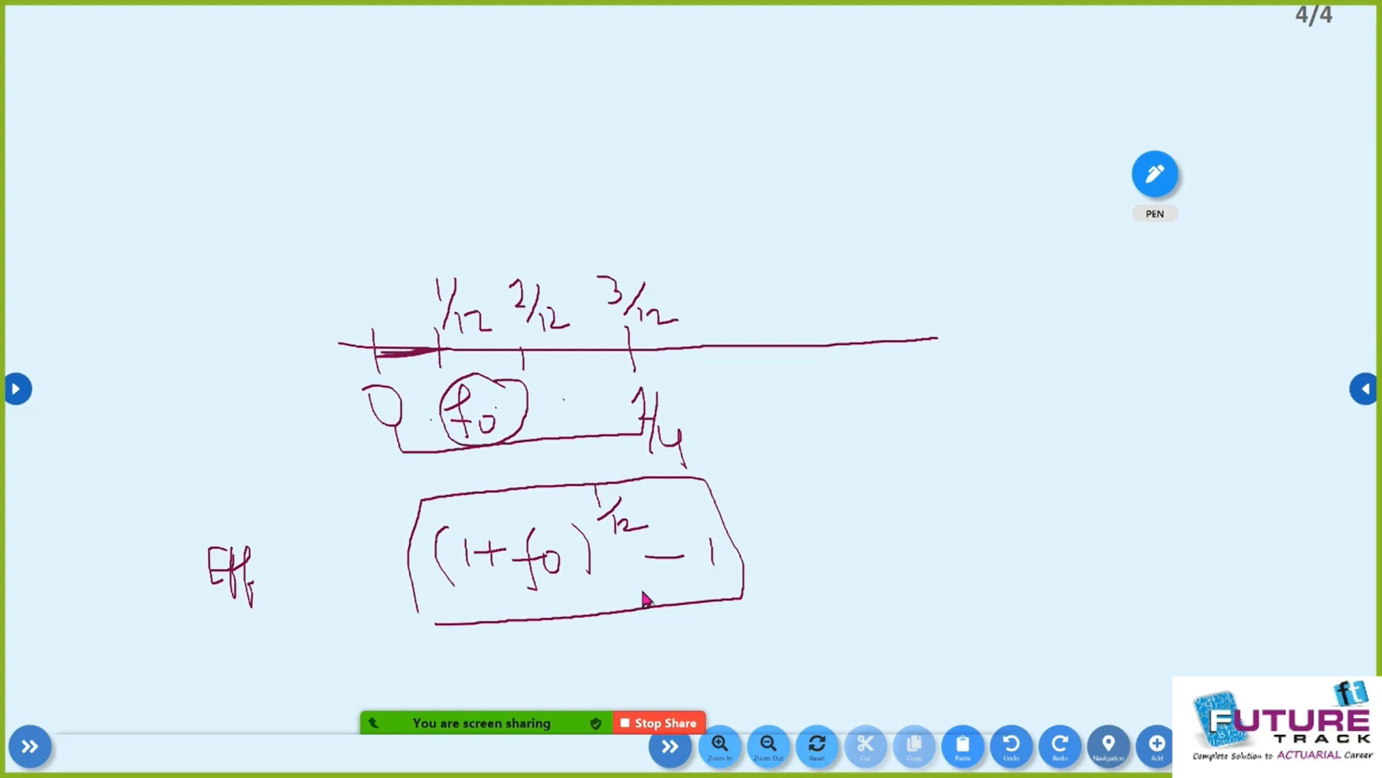
mouse_move(533, 416)
left_mouse_down()
mouse_move(515, 389)
mouse_move(475, 381)
mouse_move(477, 452)
mouse_move(532, 403)
left_mouse_up()
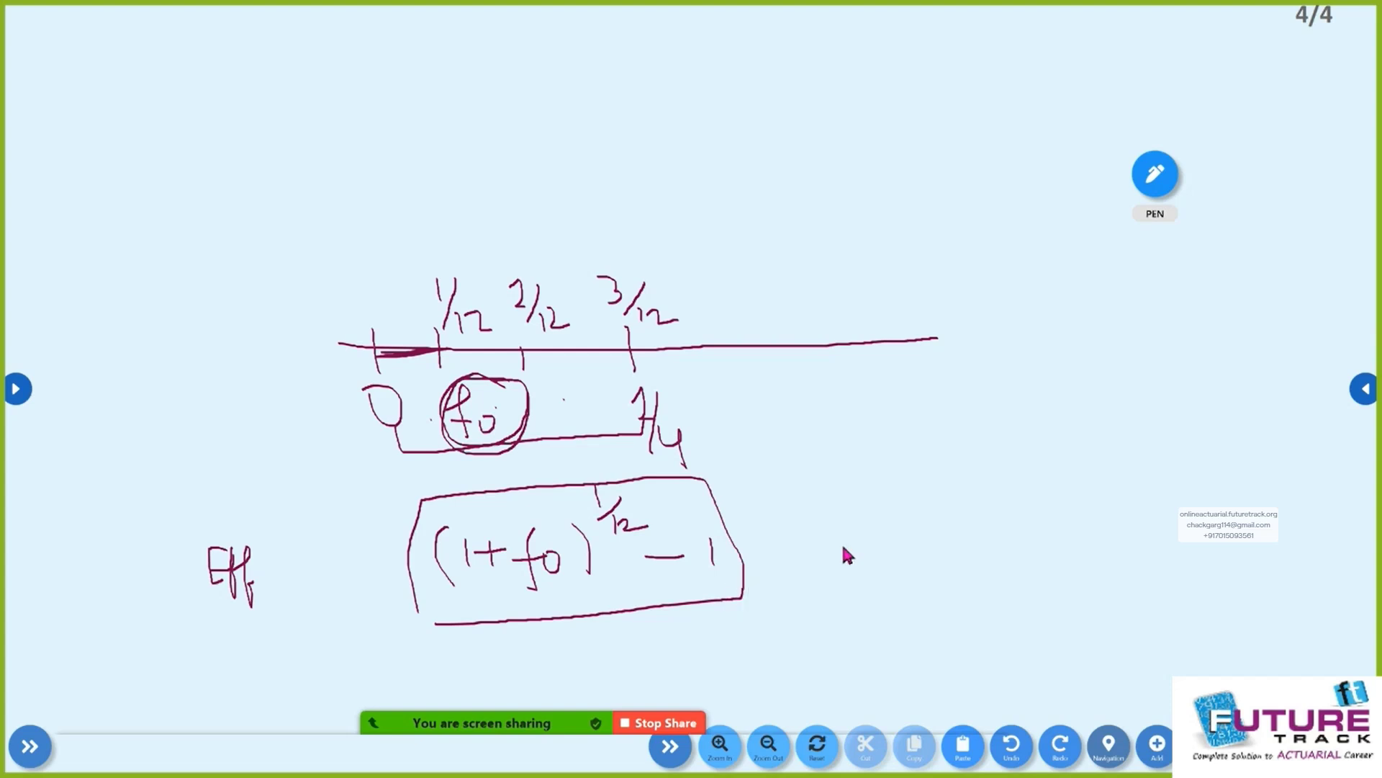
Draw a second timeline marked 0, 1/4 and 2/4, with its two quarters bracketed and labelled 5% pa and 6% pa.
mouse_move(841, 483)
left_mouse_down()
mouse_move(966, 485)
mouse_move(1317, 451)
left_mouse_up()
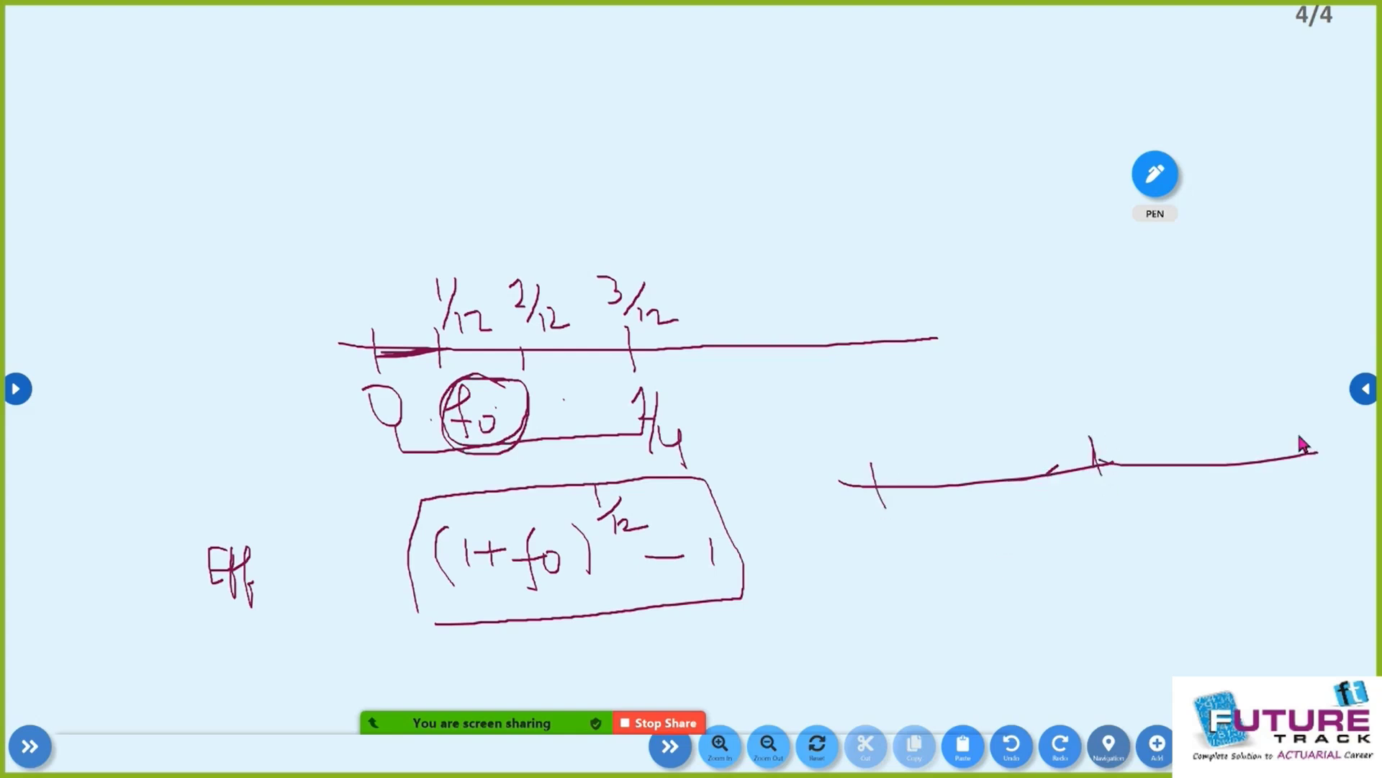
left_click_drag(1098, 495, 1309, 496)
left_click_drag(940, 536, 1119, 497)
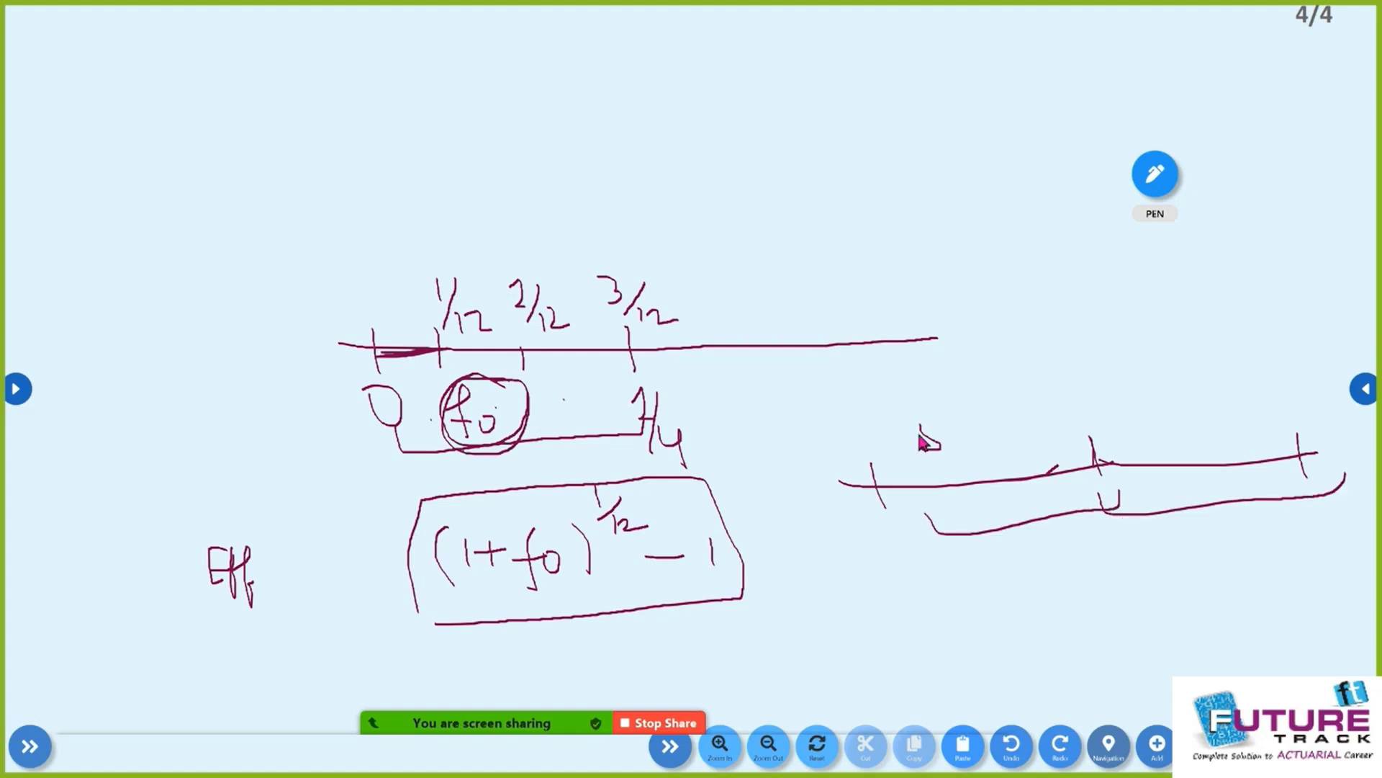
mouse_move(979, 422)
left_mouse_down()
mouse_move(962, 450)
mouse_move(1006, 472)
mouse_move(1051, 452)
left_mouse_up()
left_click(978, 441)
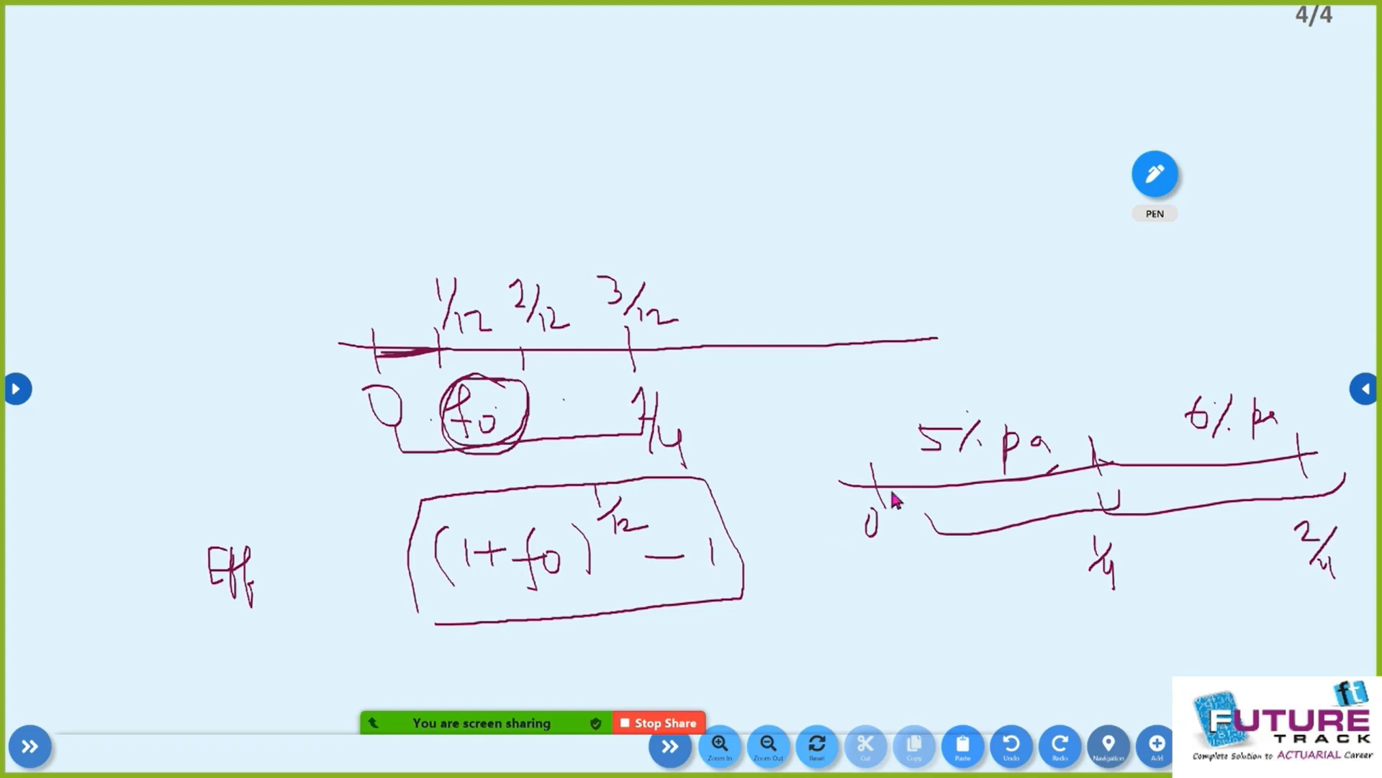
Mark two monthly divisions in the first quarter of the second timeline and circle the 5% and 6% rates.
left_click_drag(922, 477, 926, 517)
left_click_drag(981, 476, 983, 511)
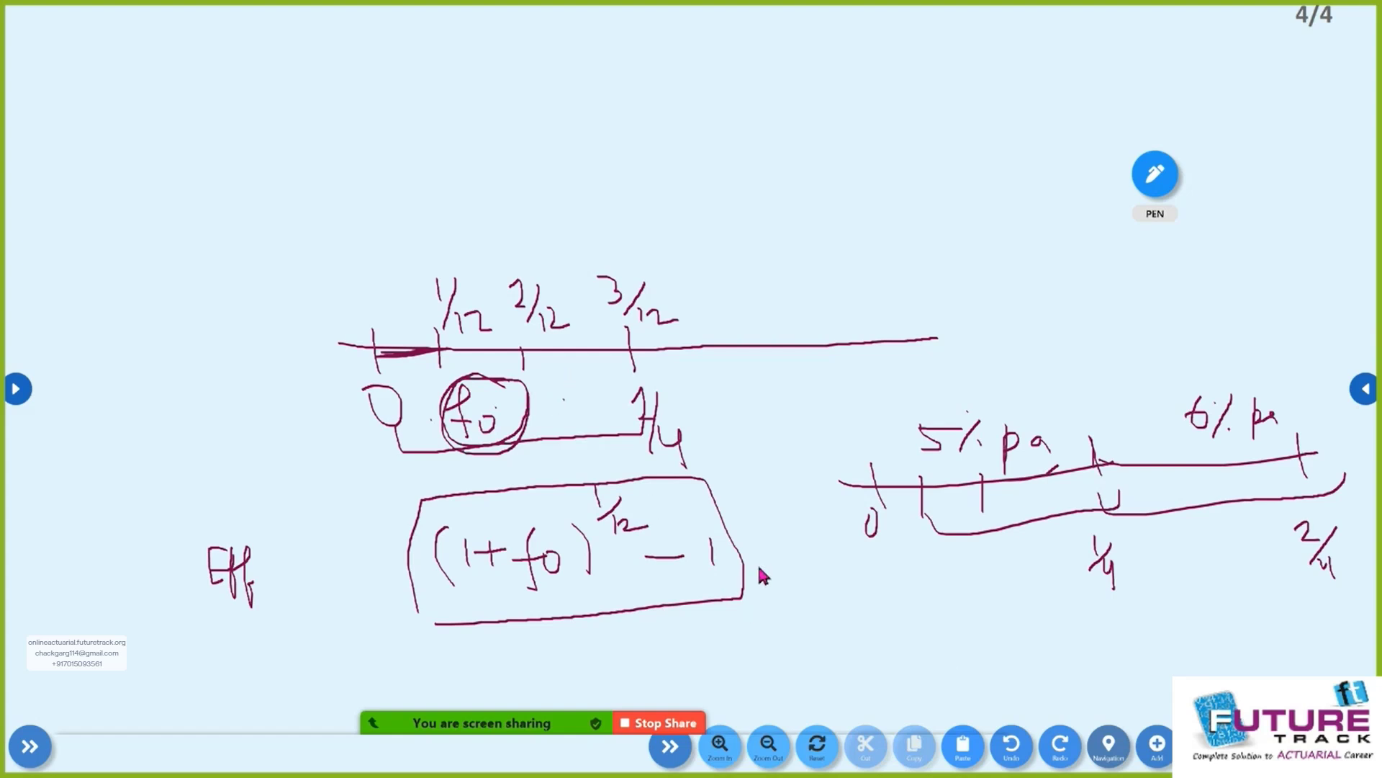
mouse_move(1015, 395)
left_mouse_down()
mouse_move(925, 439)
mouse_move(1040, 425)
mouse_move(1026, 395)
left_mouse_up()
mouse_move(1262, 363)
left_mouse_down()
mouse_move(1201, 392)
mouse_move(1300, 375)
left_mouse_up()
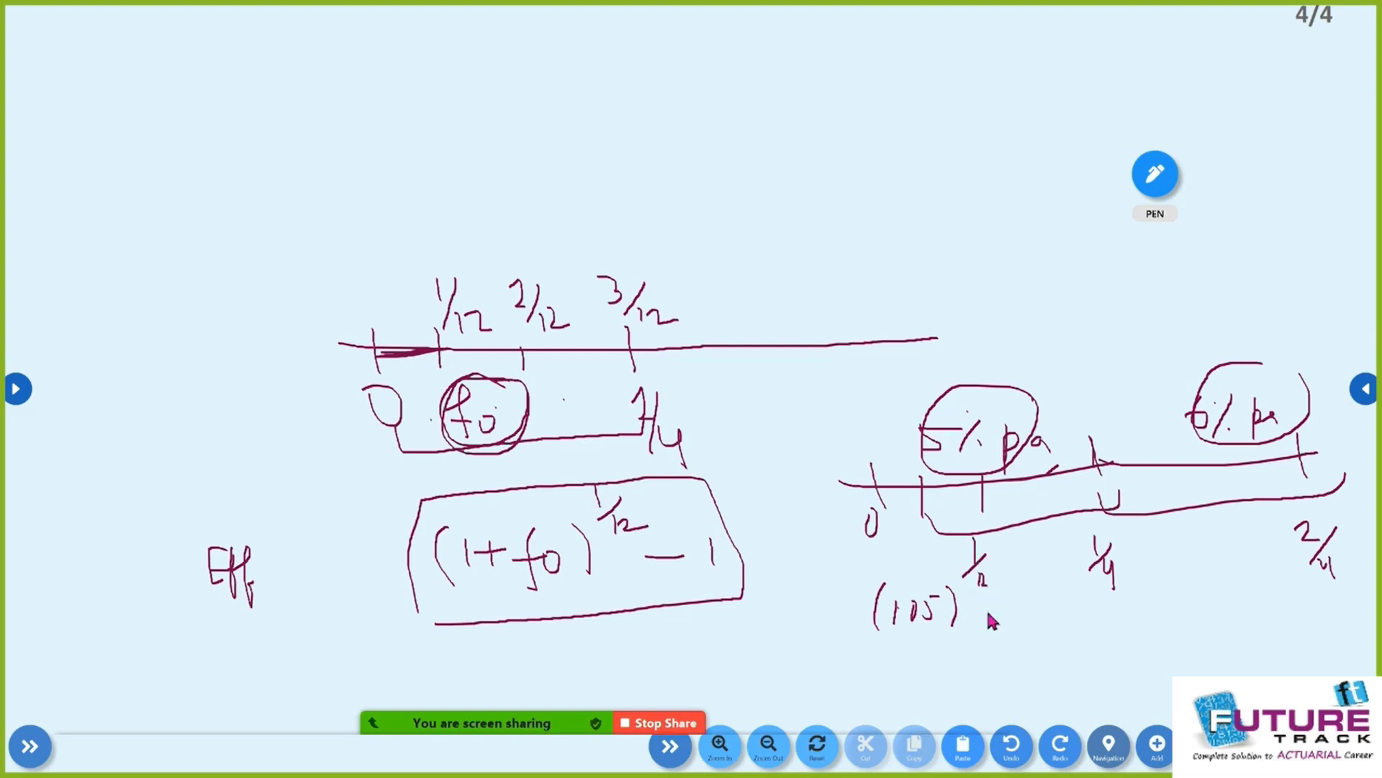
Underline and circle (1.05)^(1/12) - 1 for the first quarter and write (1.06)^(1/12) - 1 for the second quarter.
left_click_drag(856, 670, 1134, 666)
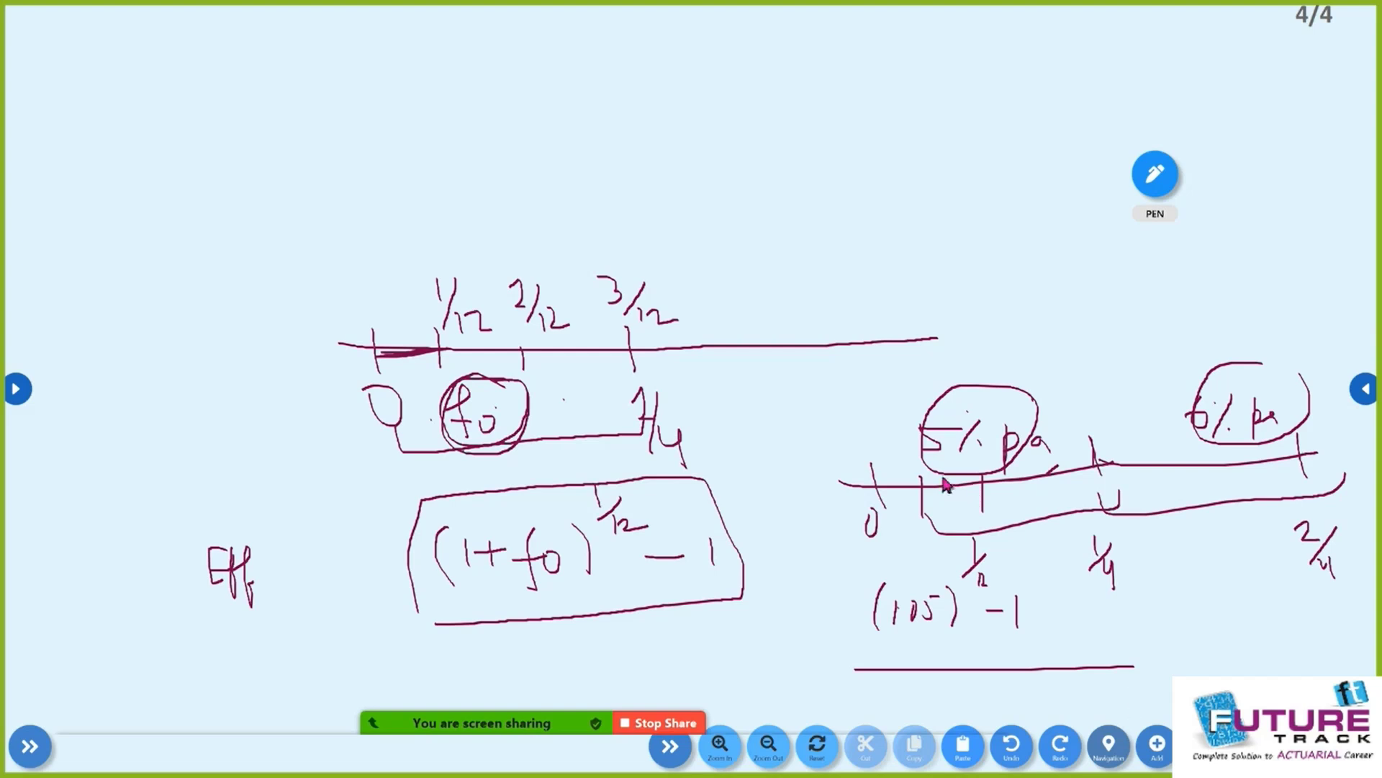
mouse_move(1034, 547)
left_mouse_down()
mouse_move(870, 539)
mouse_move(911, 661)
mouse_move(1073, 635)
mouse_move(1086, 586)
left_mouse_up()
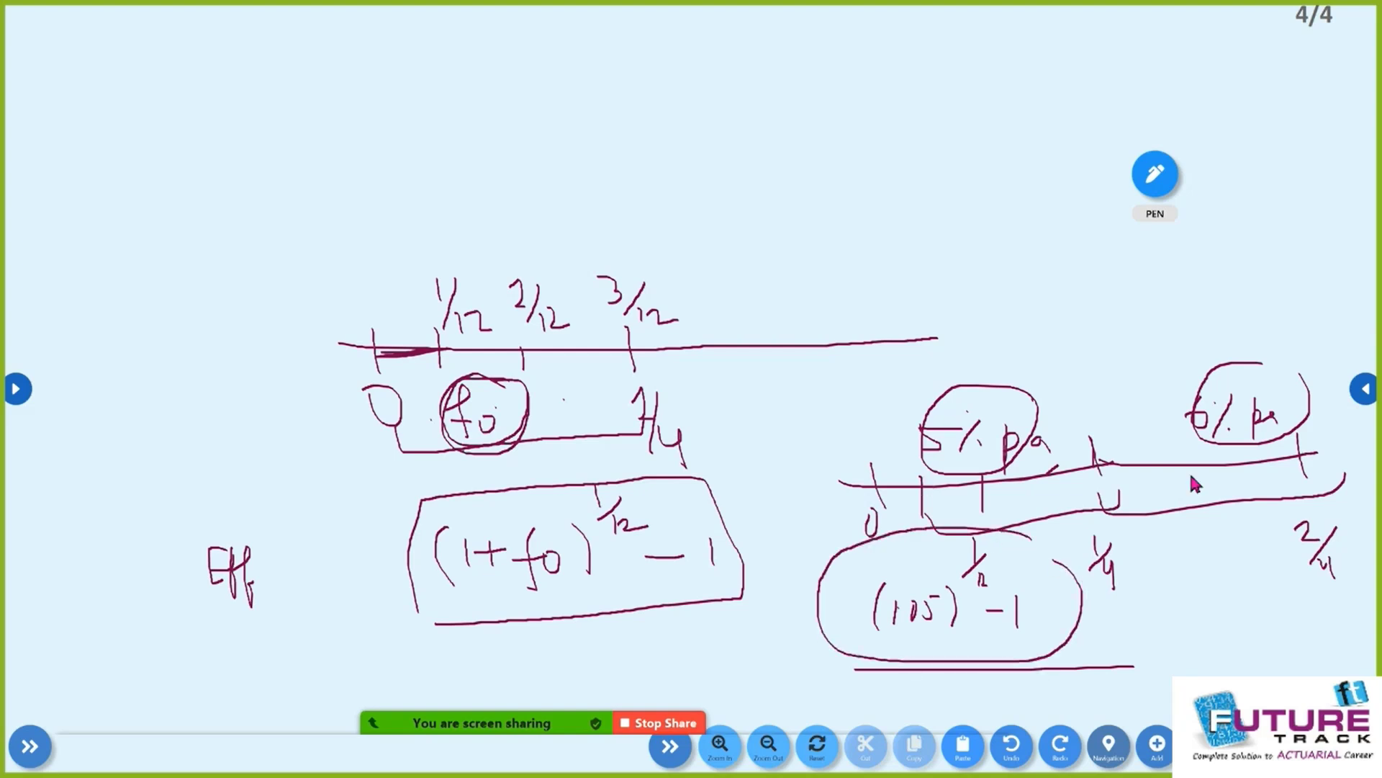
left_click(1185, 629)
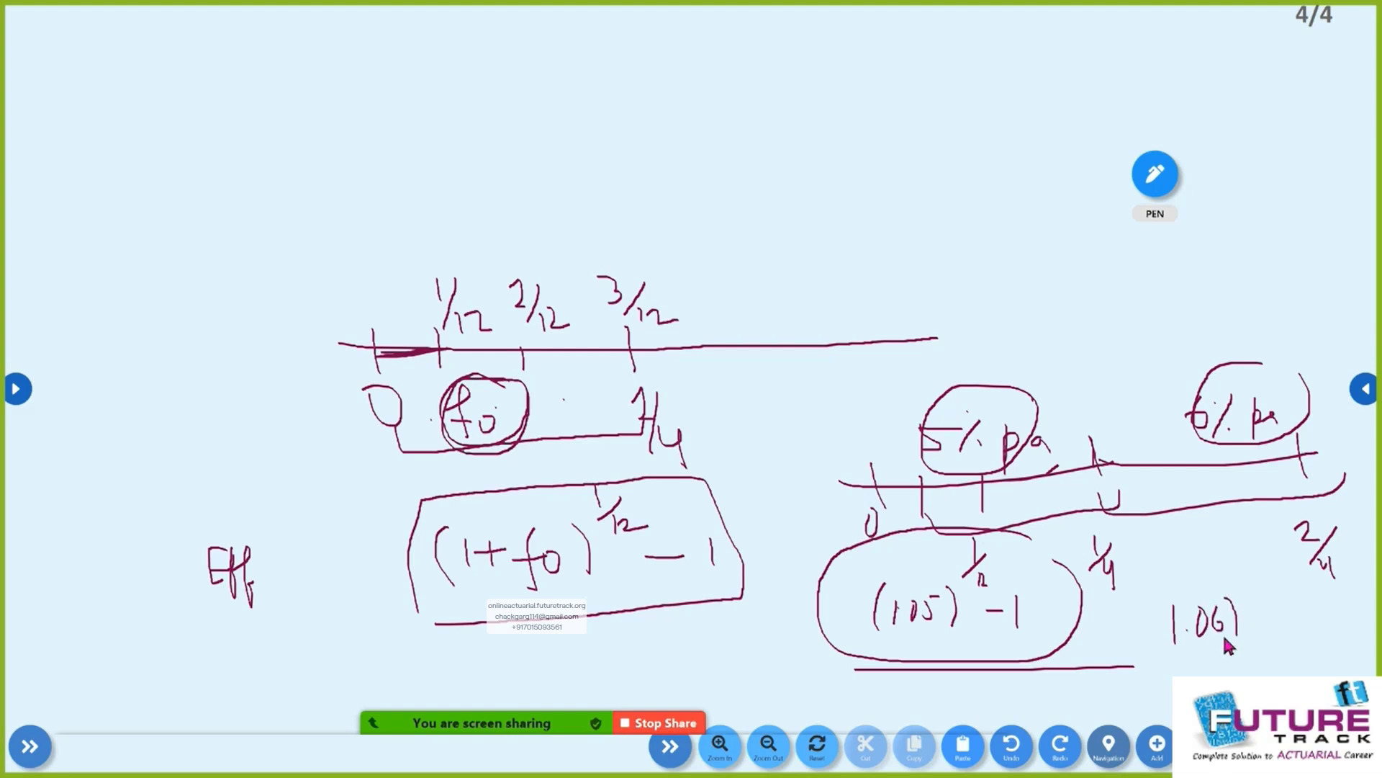
left_click_drag(1262, 588, 1261, 586)
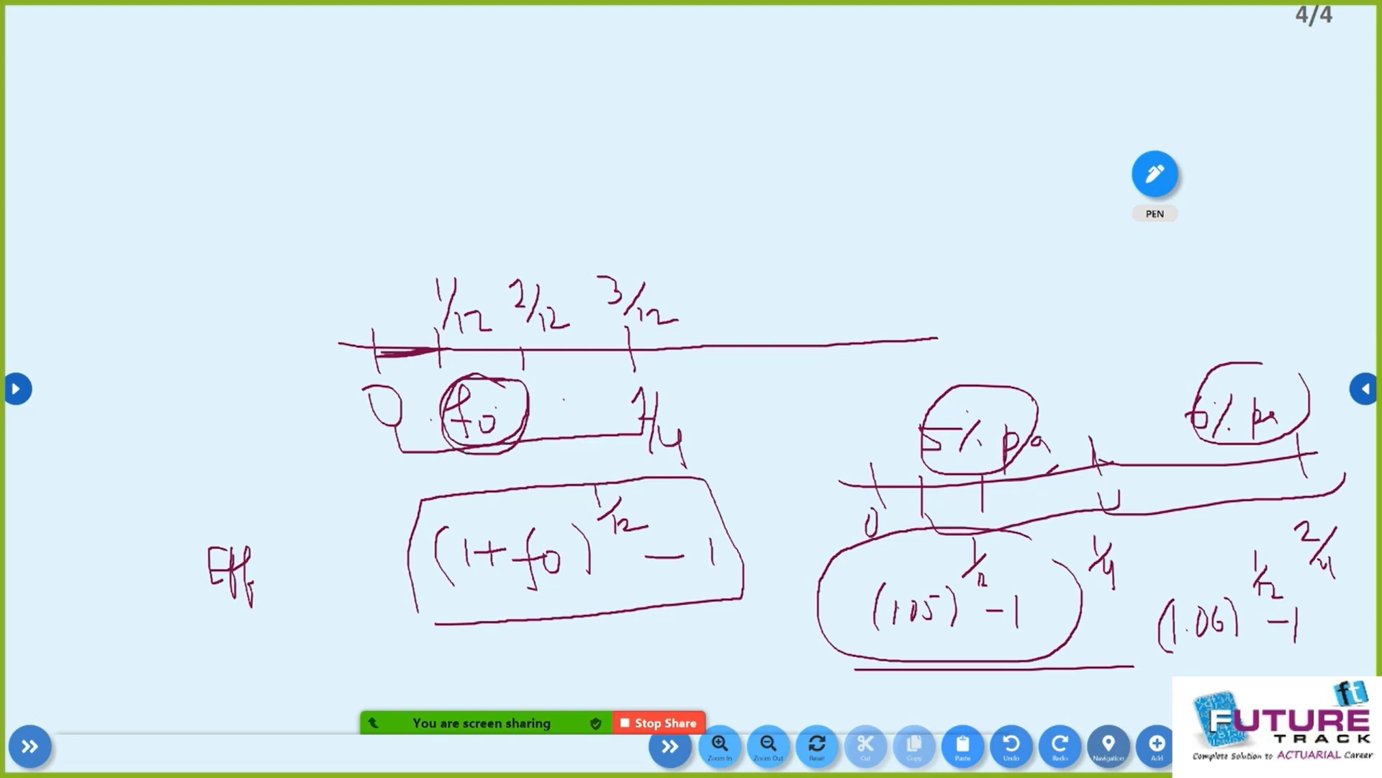
Erase all drawings from the whiteboard page and return to the Excel worksheet's rate columns.
mouse_move(262, 472)
left_mouse_down()
mouse_move(563, 432)
mouse_move(595, 559)
mouse_move(481, 633)
left_mouse_up()
mouse_move(1228, 423)
left_mouse_down()
mouse_move(923, 593)
mouse_move(931, 617)
mouse_move(640, 424)
left_mouse_up()
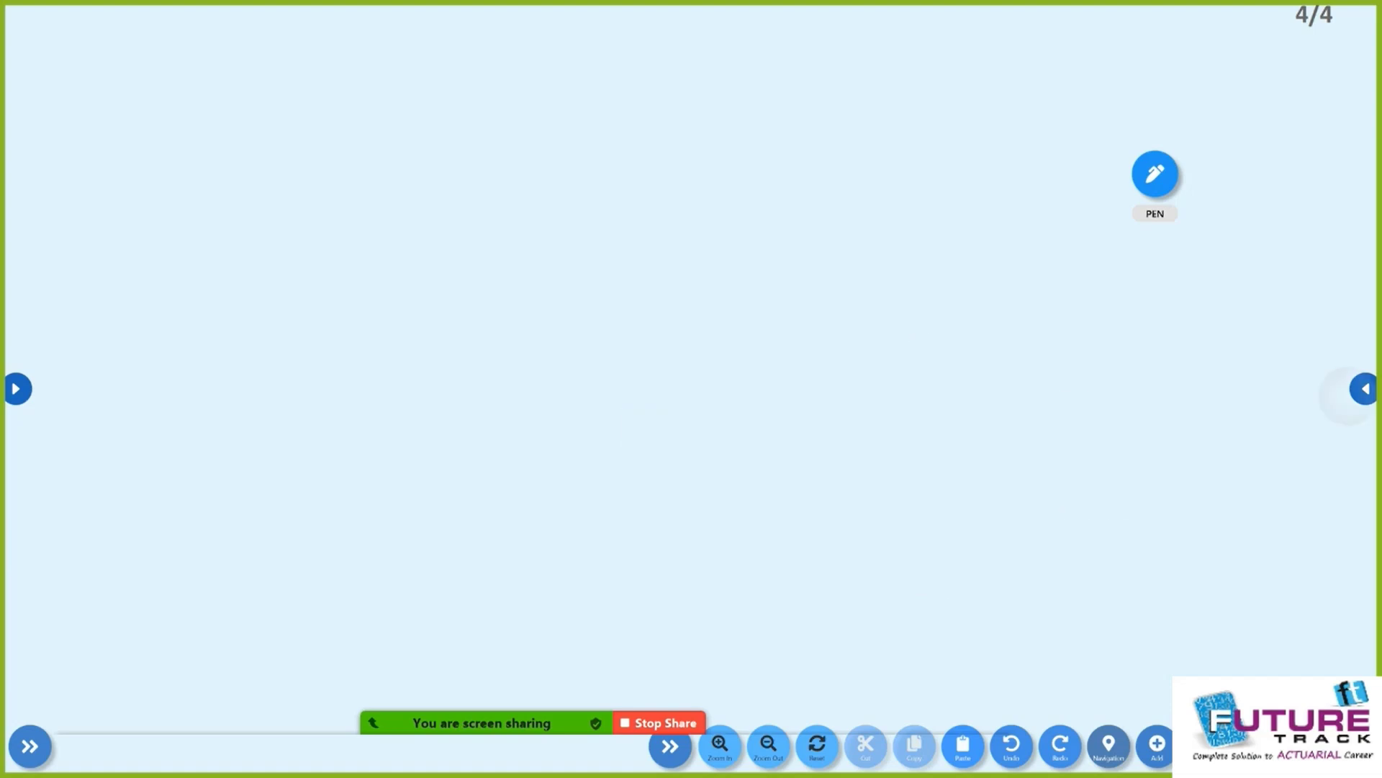
left_click(1364, 389)
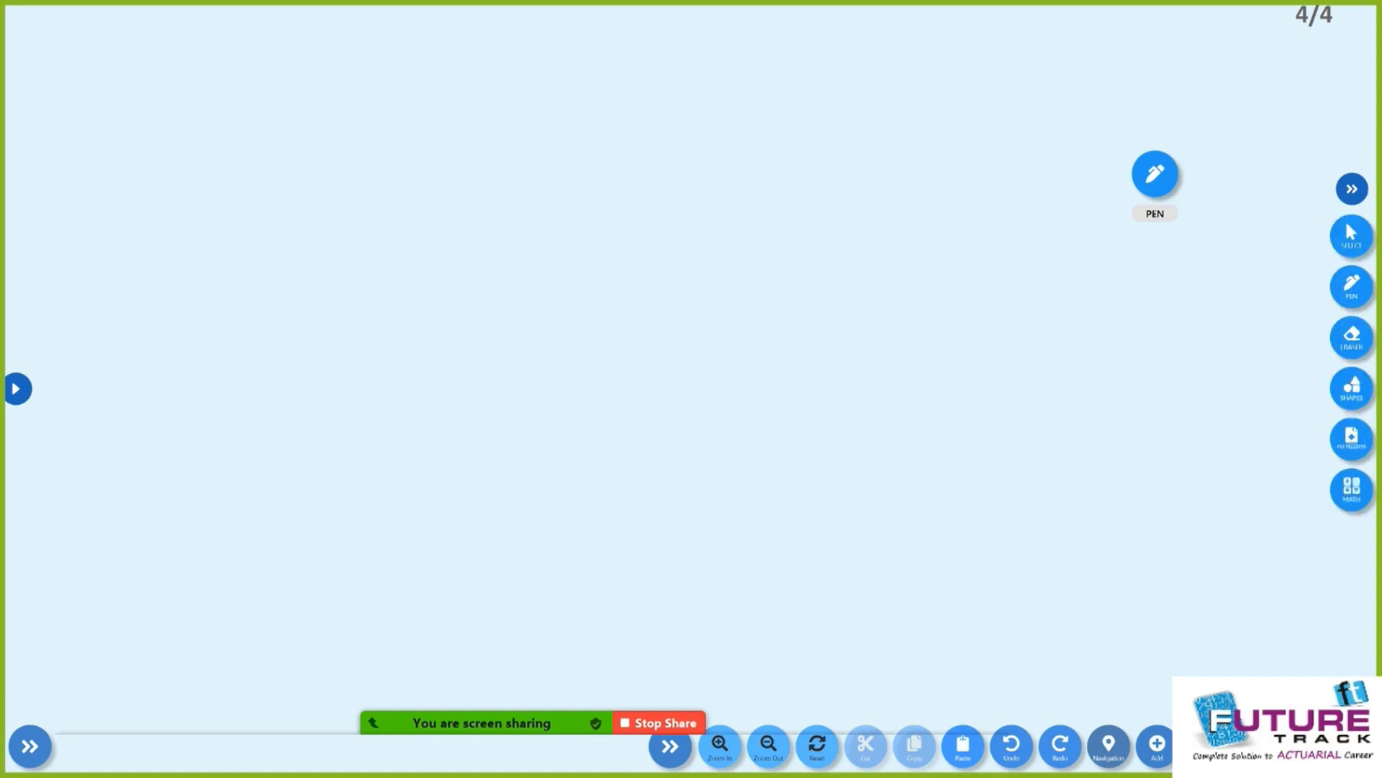
left_click(1351, 539)
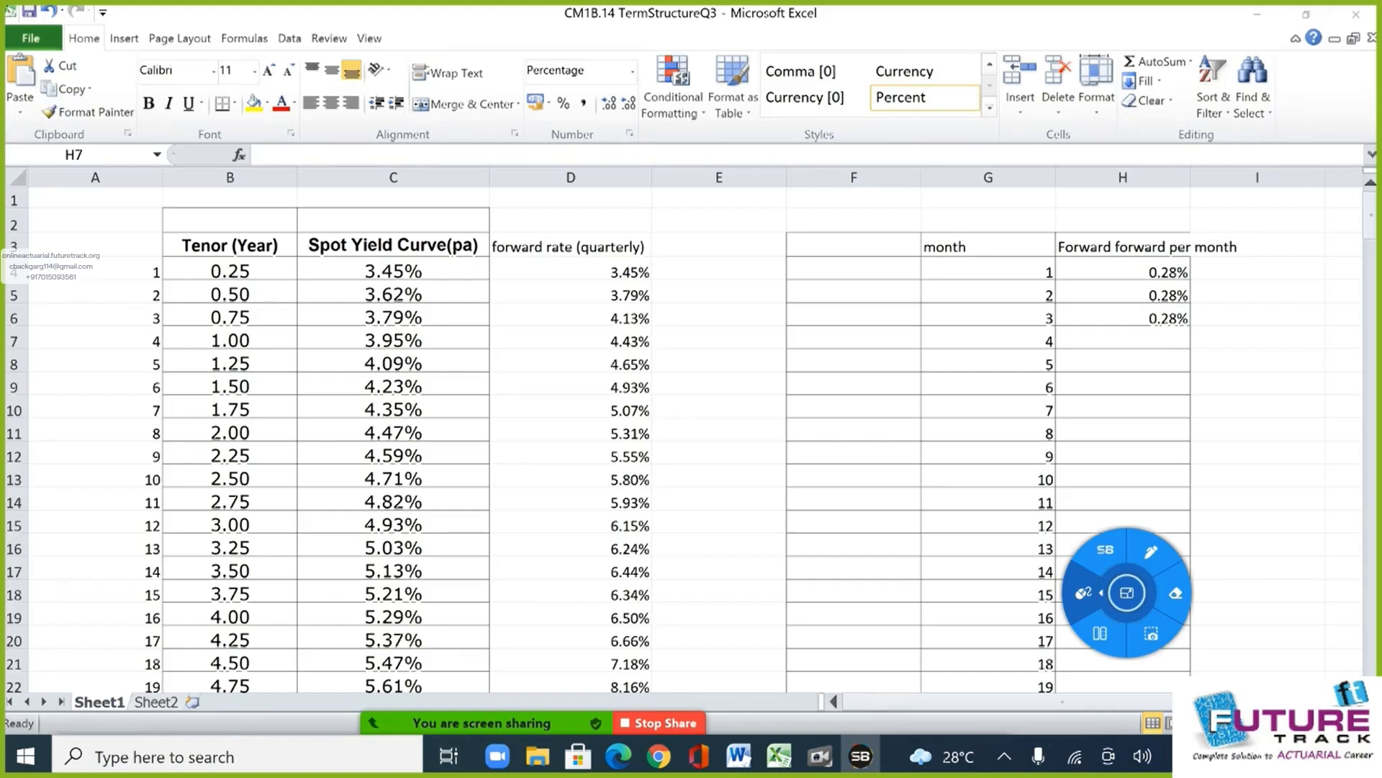
scroll(691, 432, "down", 1)
scroll(691, 432, "right", 1)
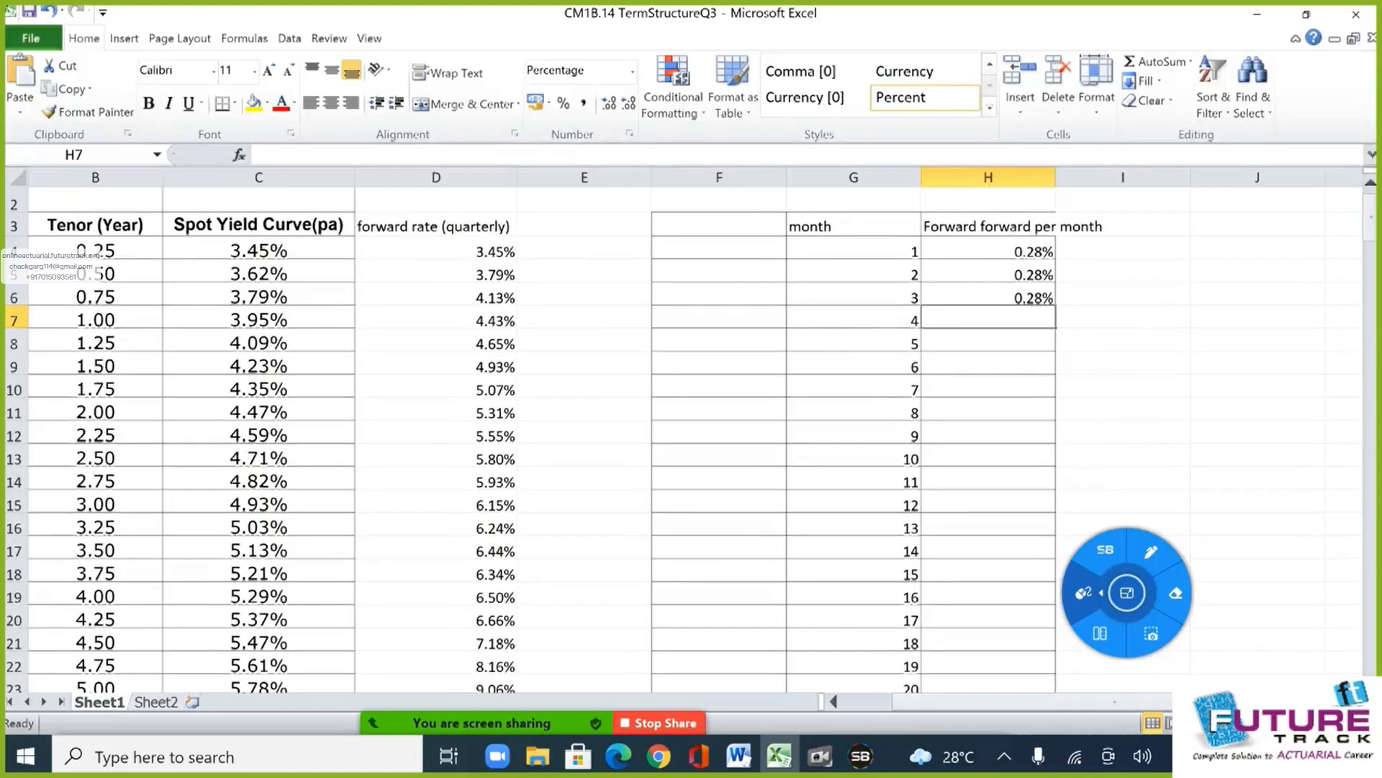
Switch back to the whiteboard and draw a horizontal timeline with ticks labelled 0 and 3/12.
left_click(1126, 591)
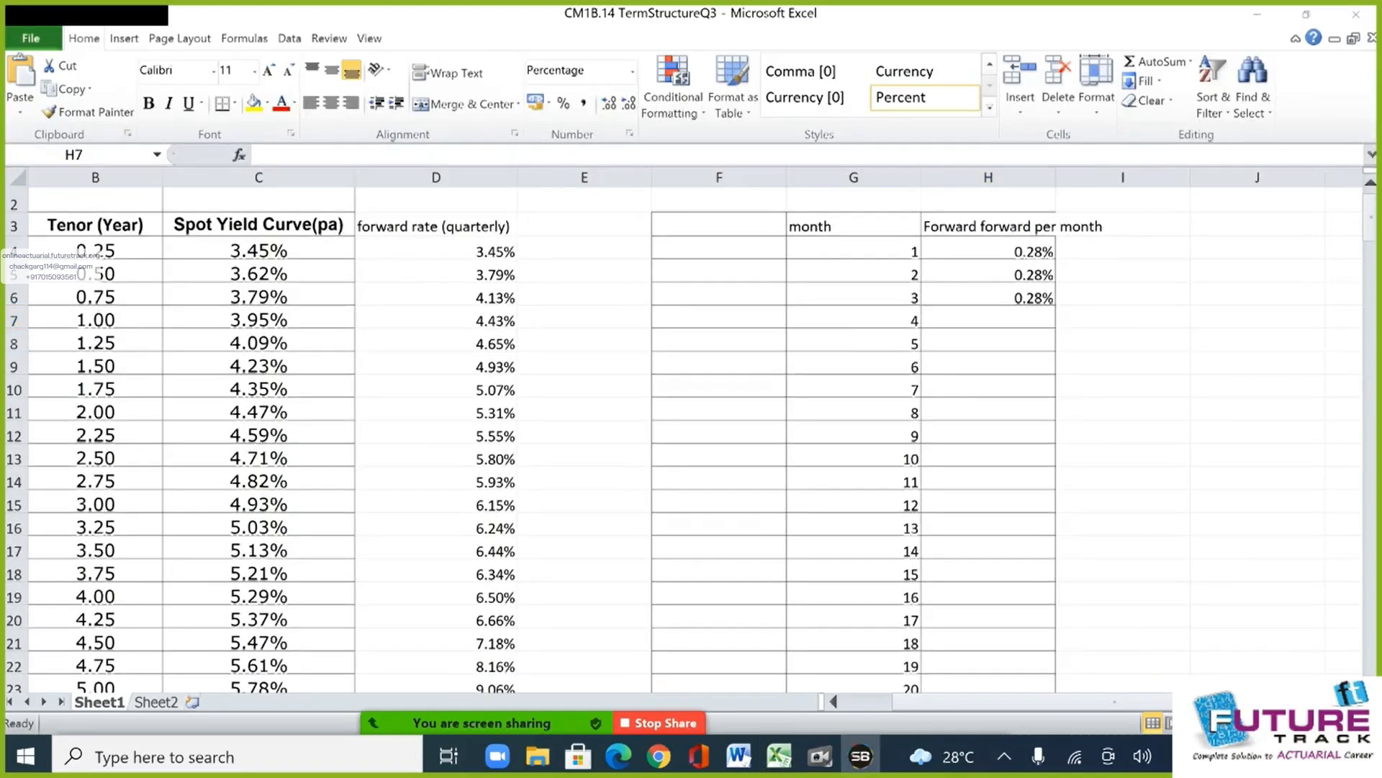
left_click_drag(402, 317, 970, 320)
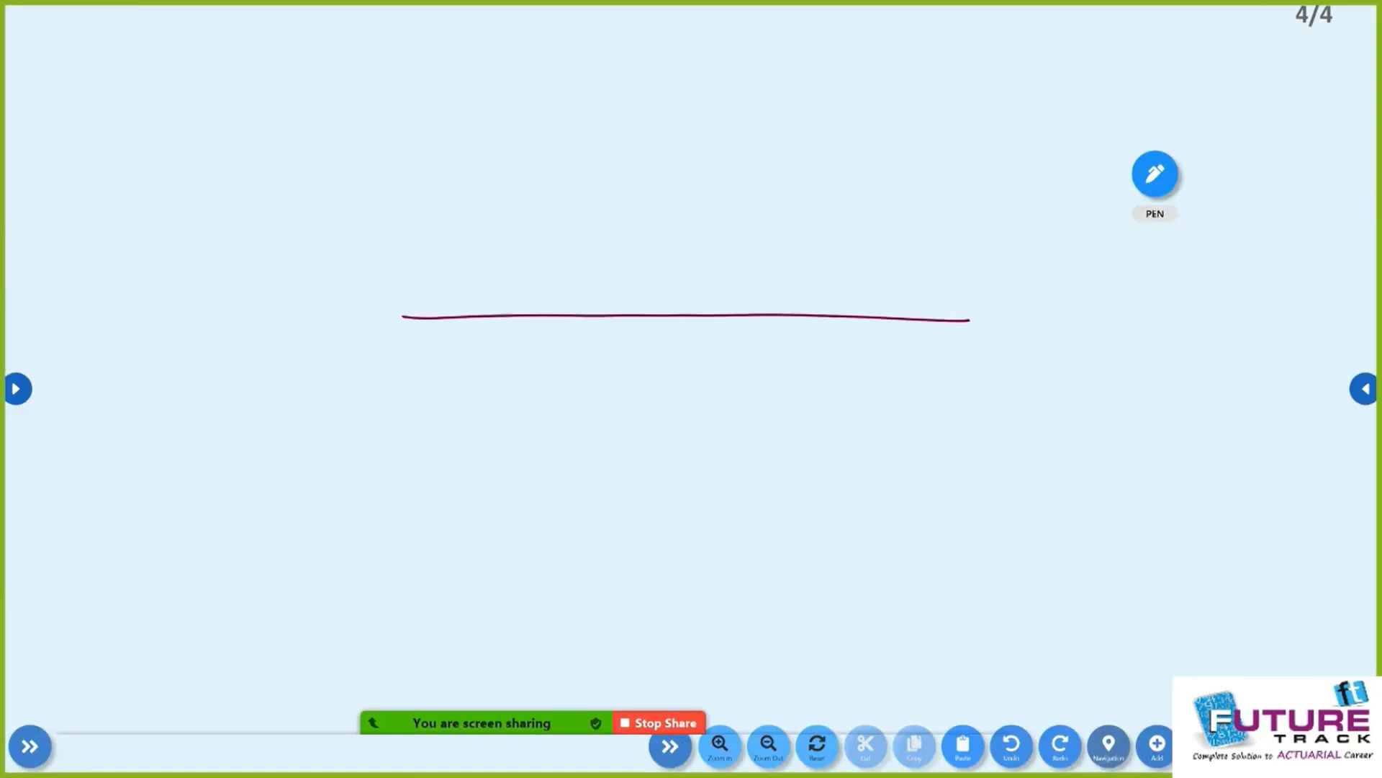
left_click_drag(434, 306, 432, 353)
left_click_drag(582, 304, 578, 372)
left_click_drag(602, 352, 606, 389)
left_click_drag(609, 377, 617, 389)
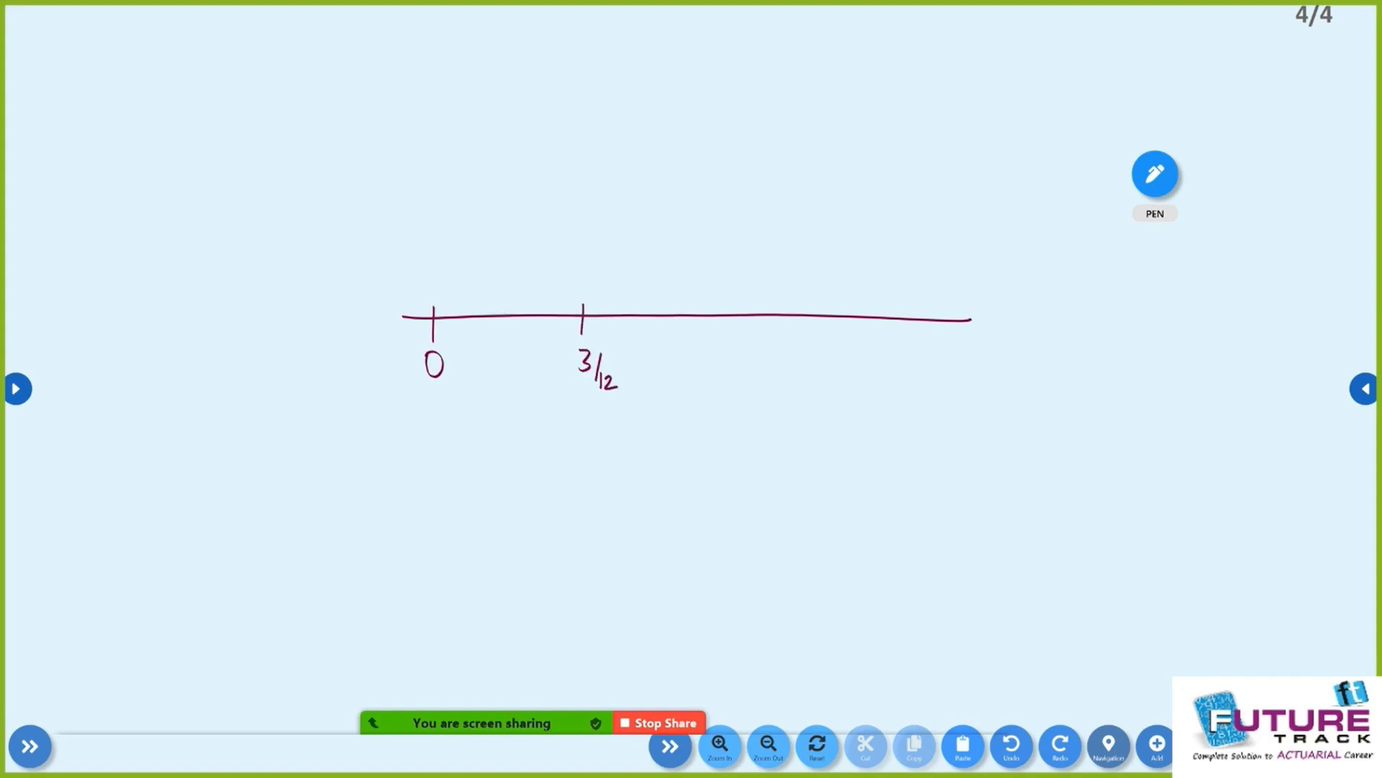
Label the interval from 0 to 3/12 as 3.45% pa, with arrows pointing to both ends.
mouse_move(473, 279)
left_mouse_down()
mouse_move(475, 296)
mouse_move(497, 289)
mouse_move(524, 308)
left_mouse_up()
left_click(492, 289)
mouse_move(523, 284)
left_mouse_down()
mouse_move(538, 297)
mouse_move(578, 282)
left_mouse_up()
left_click_drag(430, 289, 462, 286)
left_click_drag(440, 280, 441, 297)
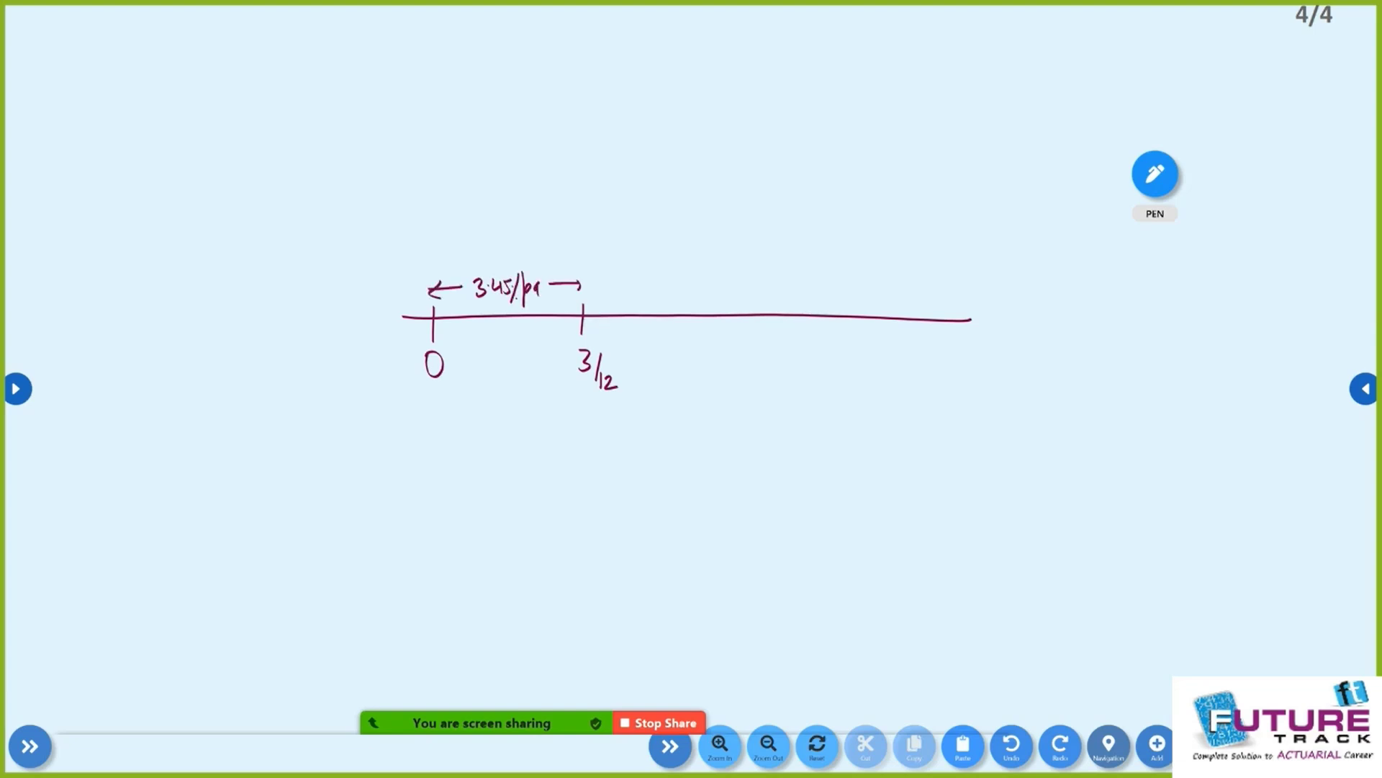
Add a tick and time label for the end of the second quarter, and write an arrowed rate label above that interval.
left_click_drag(750, 296, 750, 341)
left_click_drag(757, 347, 756, 368)
mouse_move(769, 352)
left_mouse_down()
mouse_move(759, 369)
mouse_move(789, 391)
left_mouse_up()
left_click_drag(596, 282, 657, 293)
left_click(661, 277)
left_click_drag(667, 269, 666, 304)
left_click_drag(666, 282, 742, 285)
left_click_drag(735, 279, 736, 289)
Add a labelled tick for the end of the third quarter and draw a vertical stroke below the timeline.
left_click_drag(900, 299, 903, 350)
left_click_drag(912, 354, 911, 387)
left_click_drag(928, 380, 952, 394)
left_click_drag(610, 457, 609, 599)
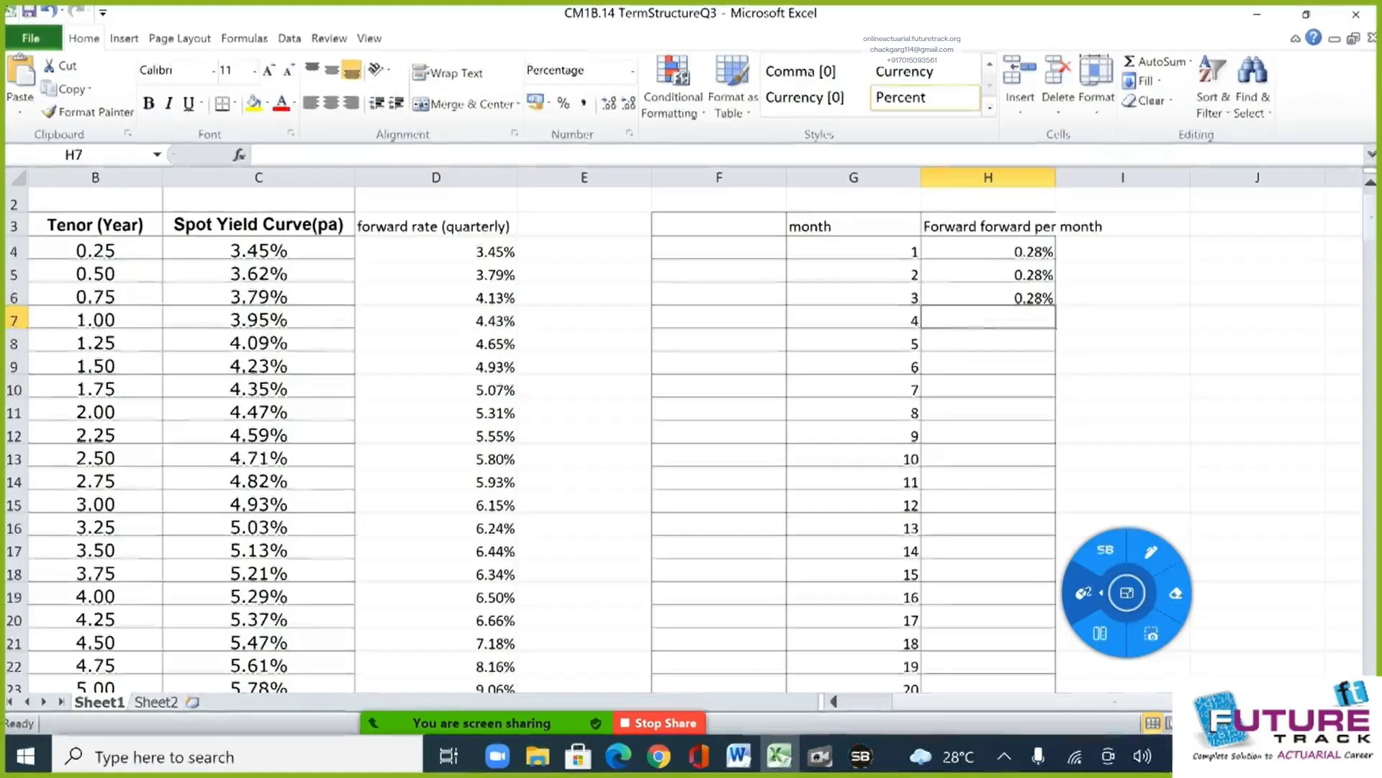
Switch back to the whiteboard and label the 6/12 to 9/12 interval 4.13% pa, with arrows pointing to both ends.
left_click(1105, 550)
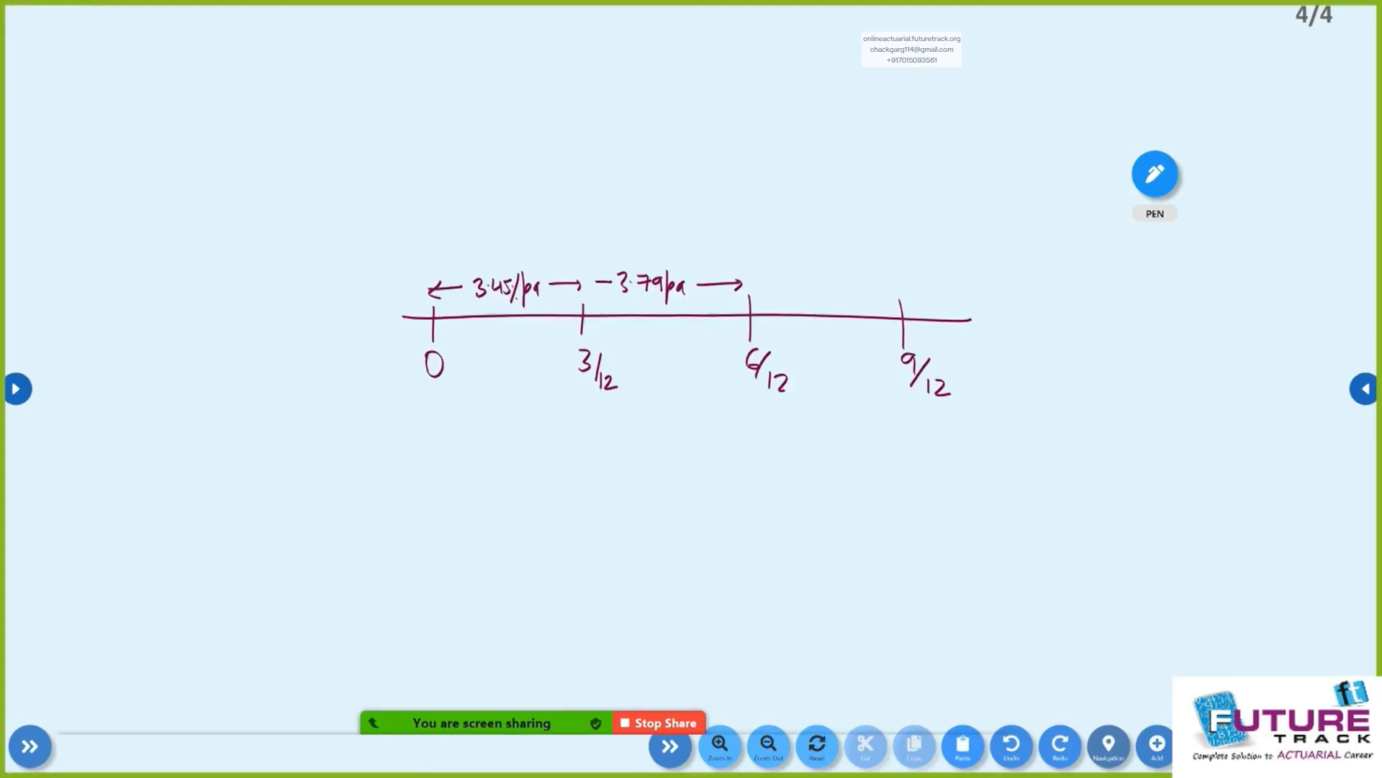
left_click_drag(782, 267, 801, 288)
mouse_move(810, 269)
left_mouse_down()
mouse_move(837, 299)
mouse_move(892, 276)
mouse_move(762, 286)
left_mouse_up()
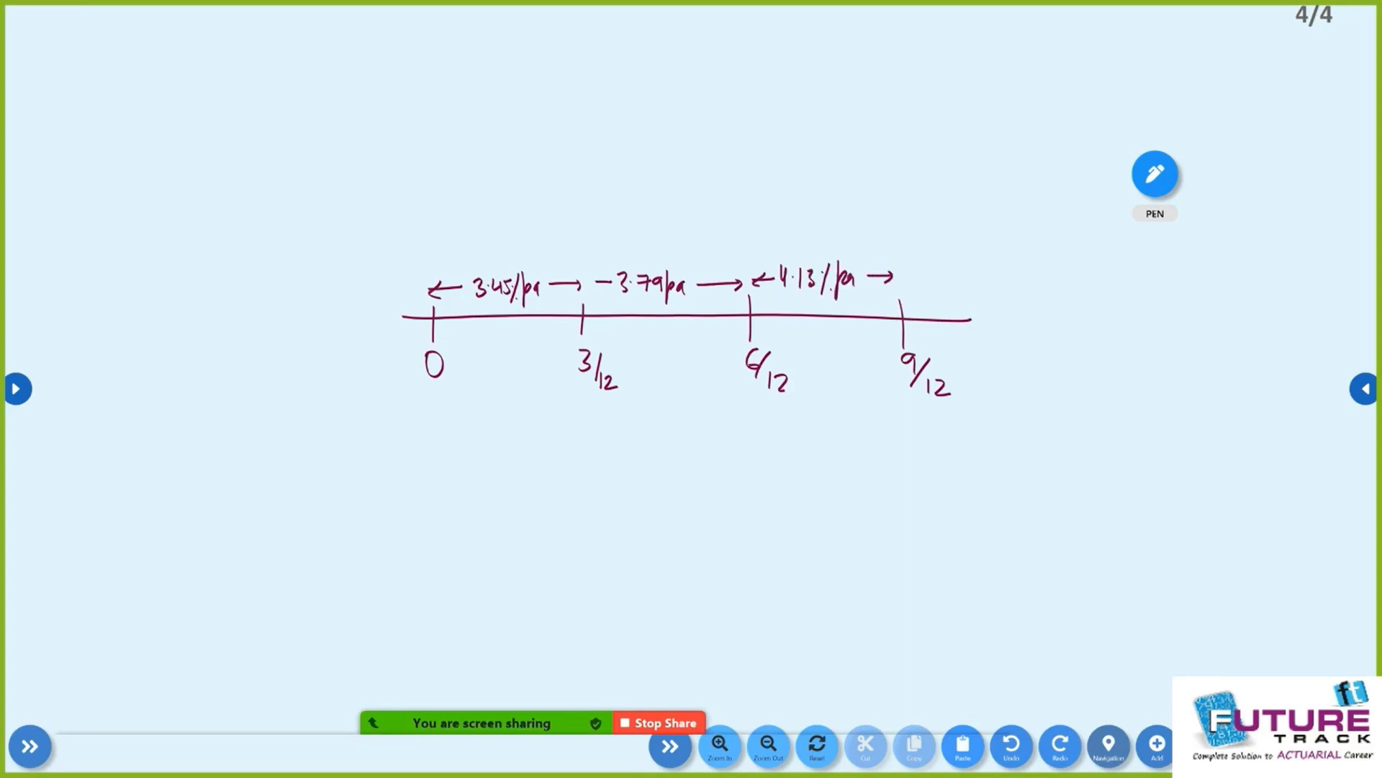
Add ticks labelled t=1/12 and 2/12 within the first quarter and draw a bracket beneath the 0 to 3/12 span.
mouse_move(479, 311)
left_mouse_down()
mouse_move(475, 392)
mouse_move(490, 377)
mouse_move(494, 389)
left_mouse_up()
mouse_move(503, 376)
left_mouse_down()
mouse_move(490, 396)
mouse_move(512, 403)
left_mouse_up()
left_click_drag(522, 311, 531, 381)
mouse_move(537, 371)
left_mouse_down()
mouse_move(538, 388)
mouse_move(554, 388)
left_mouse_up()
left_click_drag(435, 406, 594, 412)
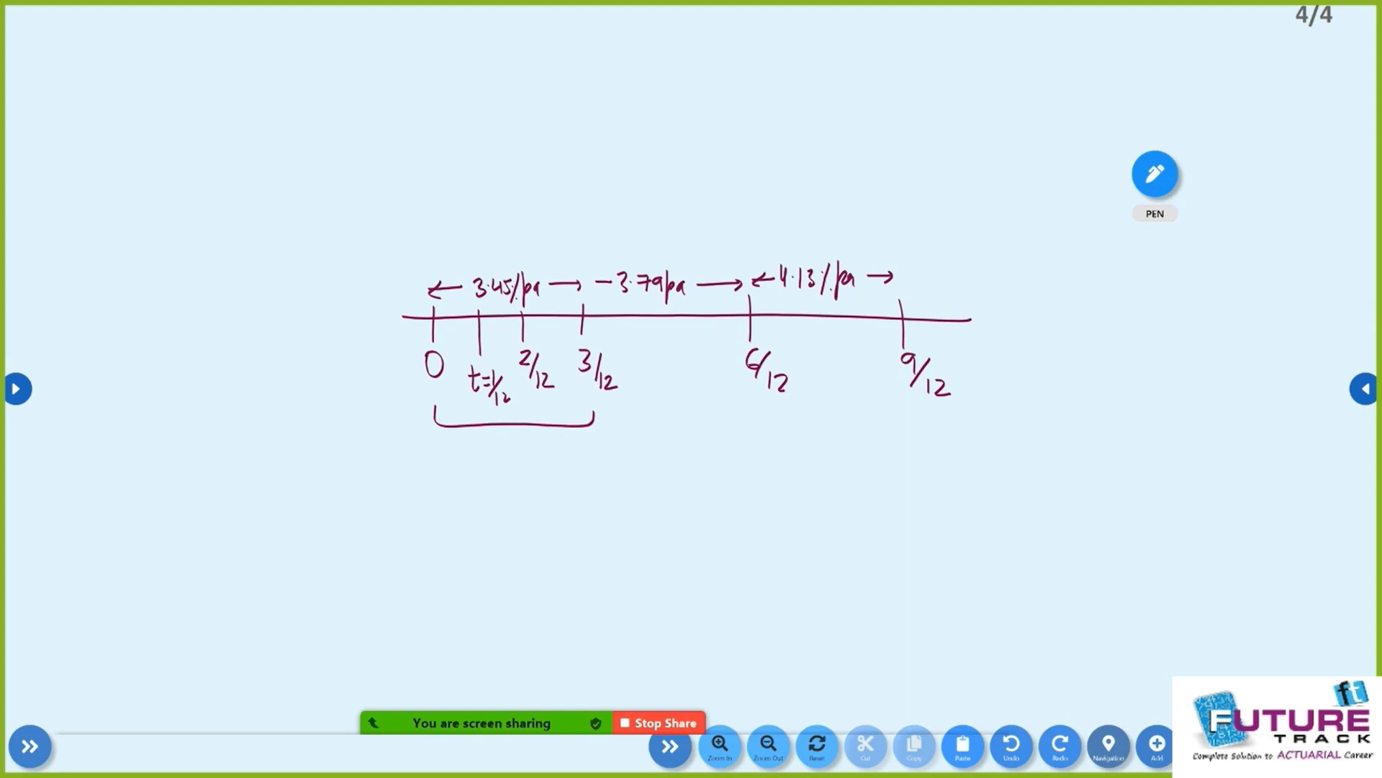
Write i^(12)/12 = (1.0345)^(1/12) − 1 below the first-quarter bracket and draw a box around it.
mouse_move(462, 462)
left_mouse_down()
mouse_move(464, 479)
mouse_move(475, 460)
left_mouse_up()
left_click_drag(477, 449, 484, 460)
left_click_drag(486, 446, 465, 511)
mouse_move(470, 496)
left_mouse_down()
mouse_move(480, 511)
mouse_move(496, 490)
left_mouse_up()
left_click_drag(522, 460, 527, 487)
left_click_drag(533, 479, 565, 485)
left_click_drag(577, 460, 582, 483)
left_click_drag(585, 436, 584, 454)
left_click_drag(593, 442, 590, 465)
left_click_drag(593, 454, 609, 476)
left_click_drag(613, 466, 613, 490)
mouse_move(445, 532)
left_mouse_down()
mouse_move(617, 439)
mouse_move(432, 445)
mouse_move(438, 526)
left_mouse_up()
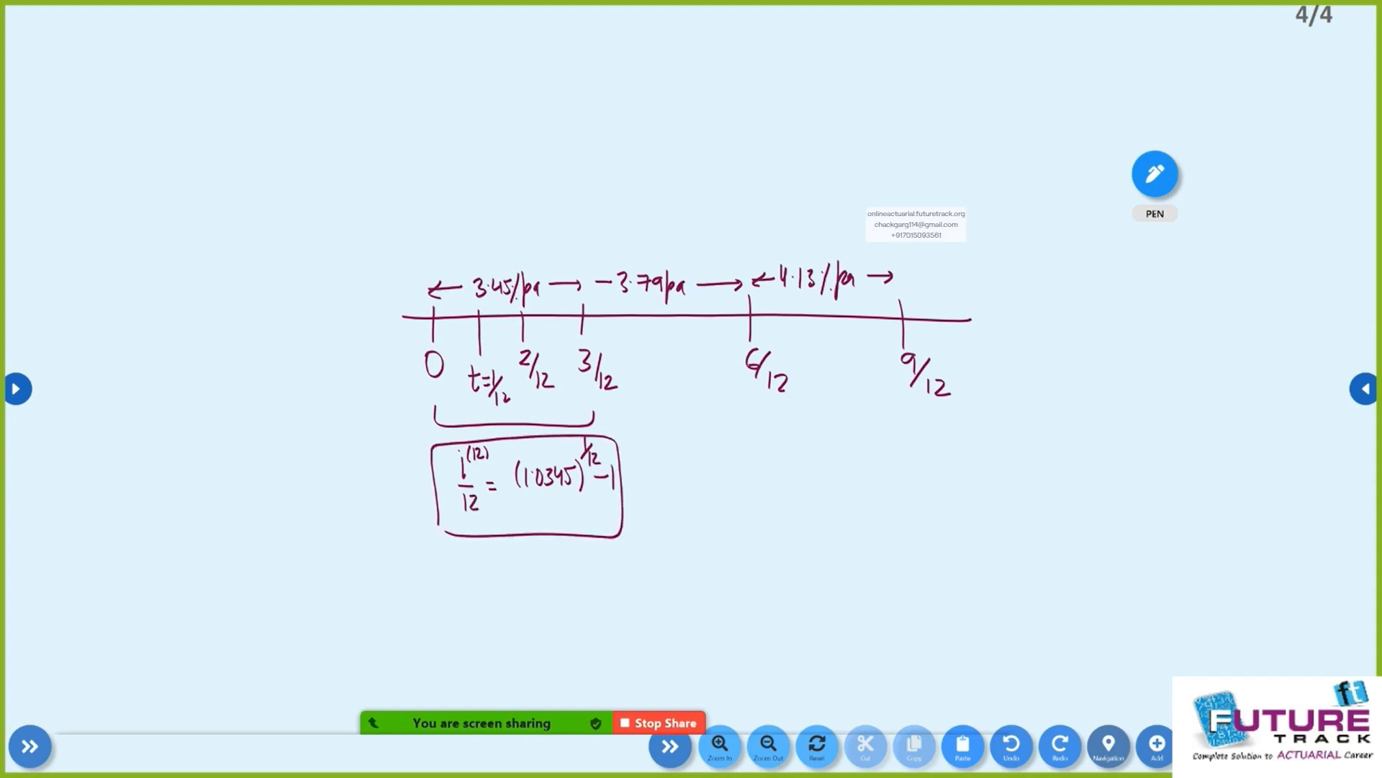
Add monthly ticks in the second quarter and draw an arrow down from it to the expression (1.0379)^(1/12) − 1.
mouse_move(637, 309)
left_mouse_down()
mouse_move(637, 344)
mouse_move(680, 343)
mouse_move(681, 427)
left_mouse_up()
mouse_move(672, 411)
left_mouse_down()
mouse_move(681, 426)
mouse_move(663, 489)
mouse_move(692, 471)
left_mouse_up()
left_click(682, 478)
left_click_drag(700, 467, 712, 485)
left_click_drag(717, 470, 725, 486)
mouse_move(732, 464)
left_mouse_down()
mouse_move(734, 484)
mouse_move(753, 452)
left_mouse_up()
left_click_drag(747, 450, 758, 460)
left_click_drag(753, 476, 774, 492)
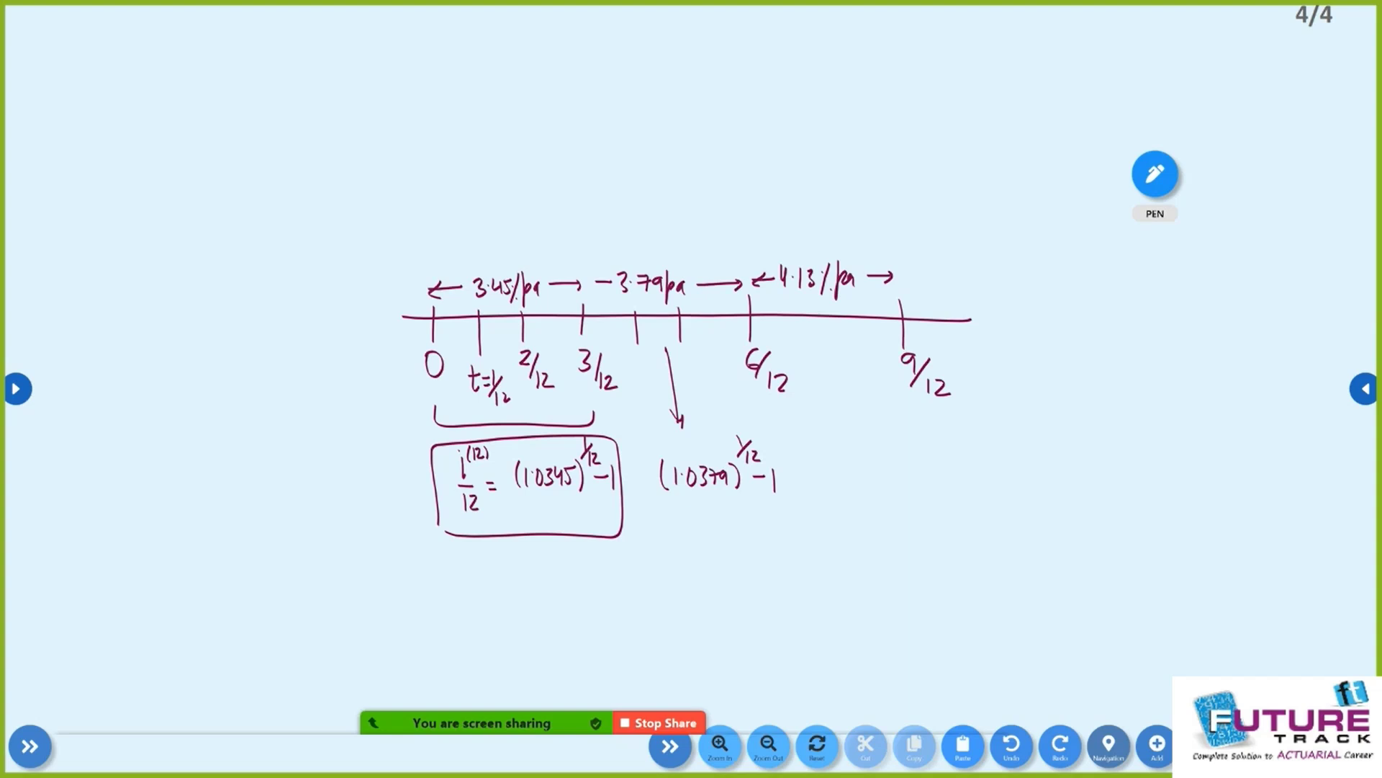
Draw an arrow down from the third quarter to the expression (1.0413)^(1/12) − 1 and box that expression.
mouse_move(820, 347)
left_mouse_down()
mouse_move(848, 431)
mouse_move(847, 494)
left_mouse_up()
mouse_move(856, 471)
left_mouse_down()
mouse_move(856, 493)
mouse_move(866, 477)
mouse_move(886, 494)
left_mouse_up()
left_click_drag(895, 475, 892, 491)
left_click_drag(902, 471, 904, 493)
left_click_drag(908, 446, 913, 460)
mouse_move(922, 452)
left_mouse_down()
mouse_move(910, 465)
mouse_move(929, 476)
left_mouse_up()
left_click_drag(921, 486, 944, 498)
mouse_move(841, 516)
left_mouse_down()
mouse_move(955, 523)
mouse_move(857, 437)
mouse_move(837, 517)
left_mouse_up()
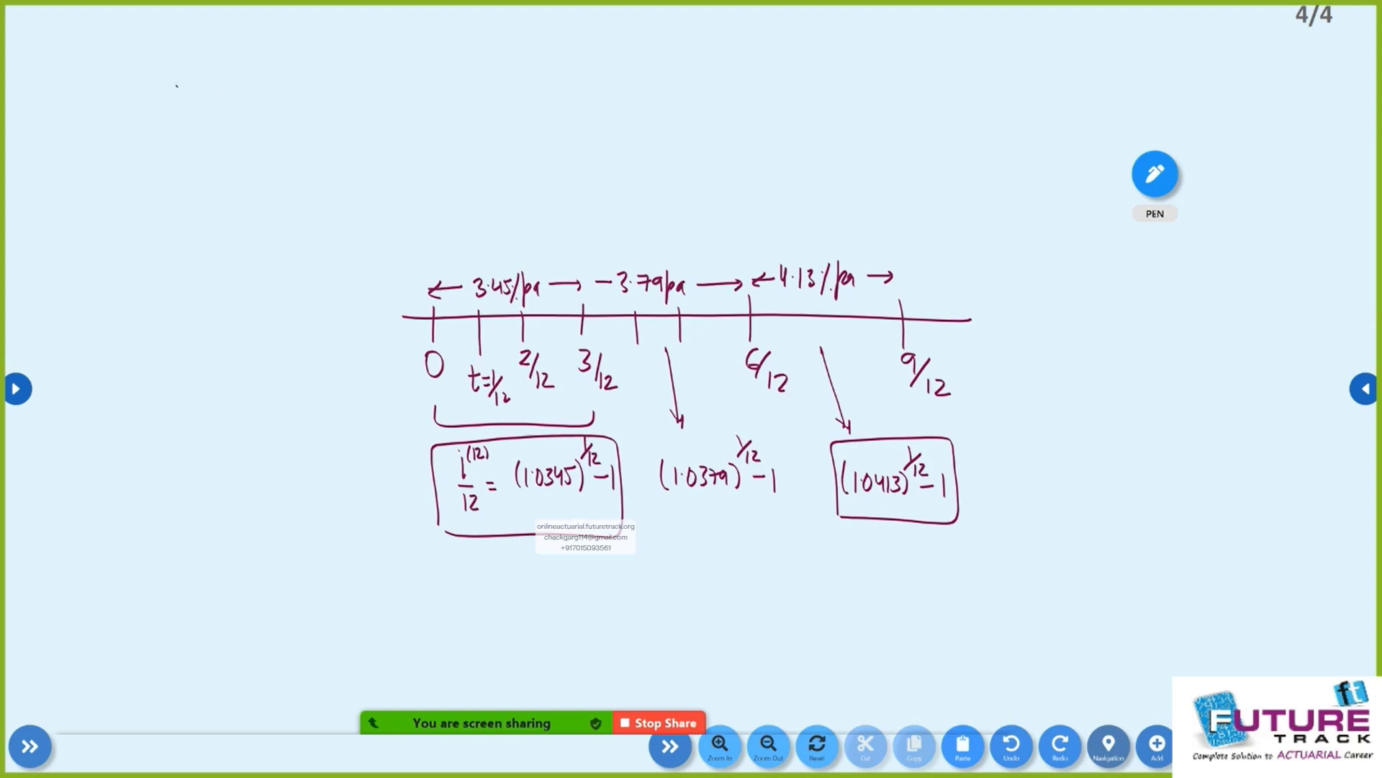
Switch back to the Excel worksheet and select the monthly forward rate cell for month 4.
left_click(1365, 389)
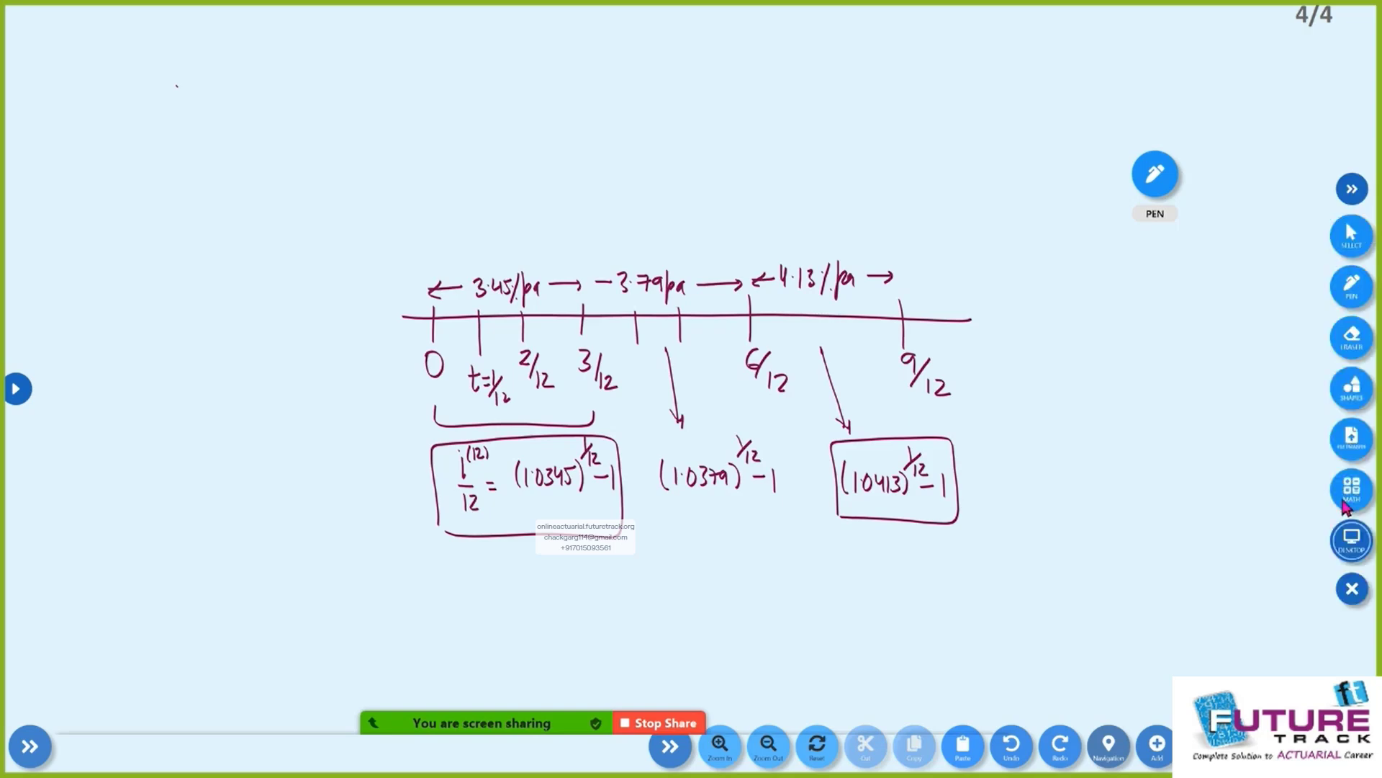
left_click(1353, 540)
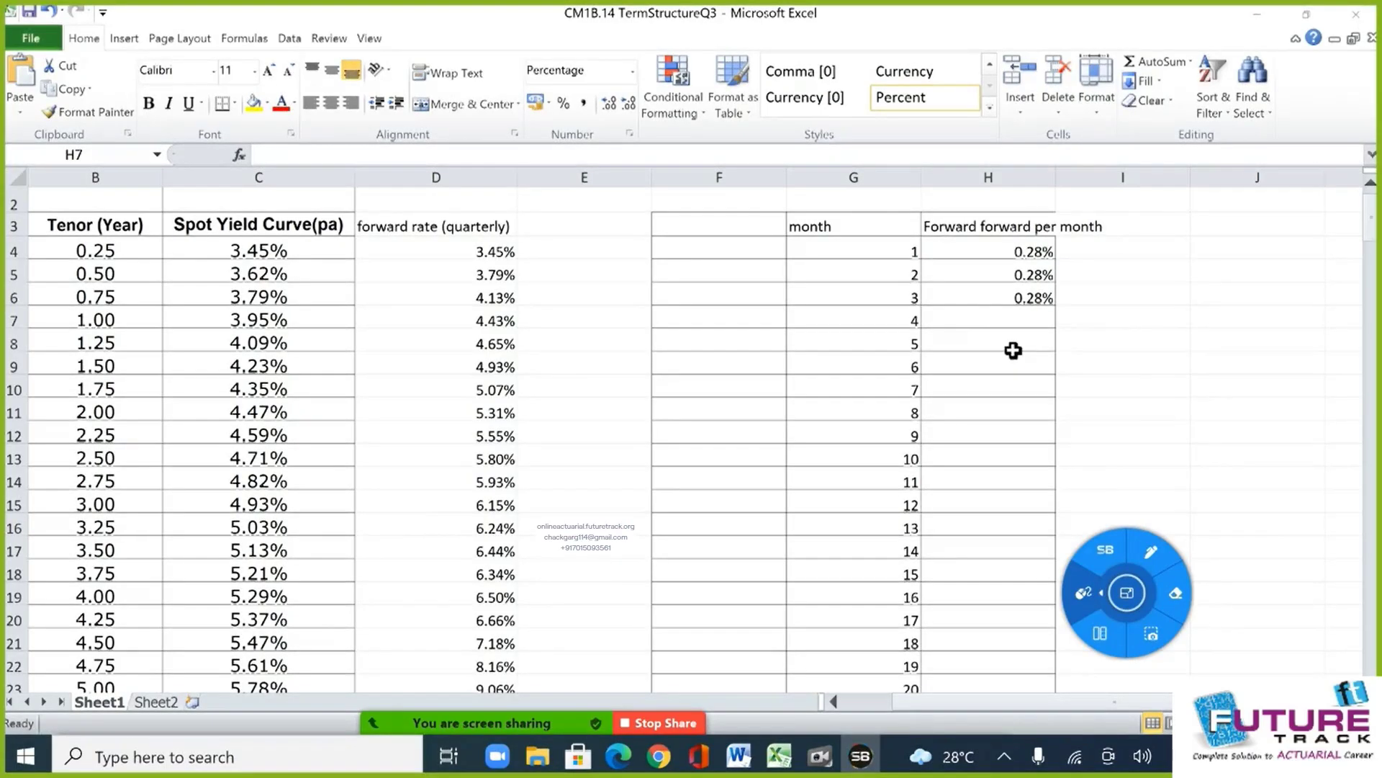
left_click(1009, 328)
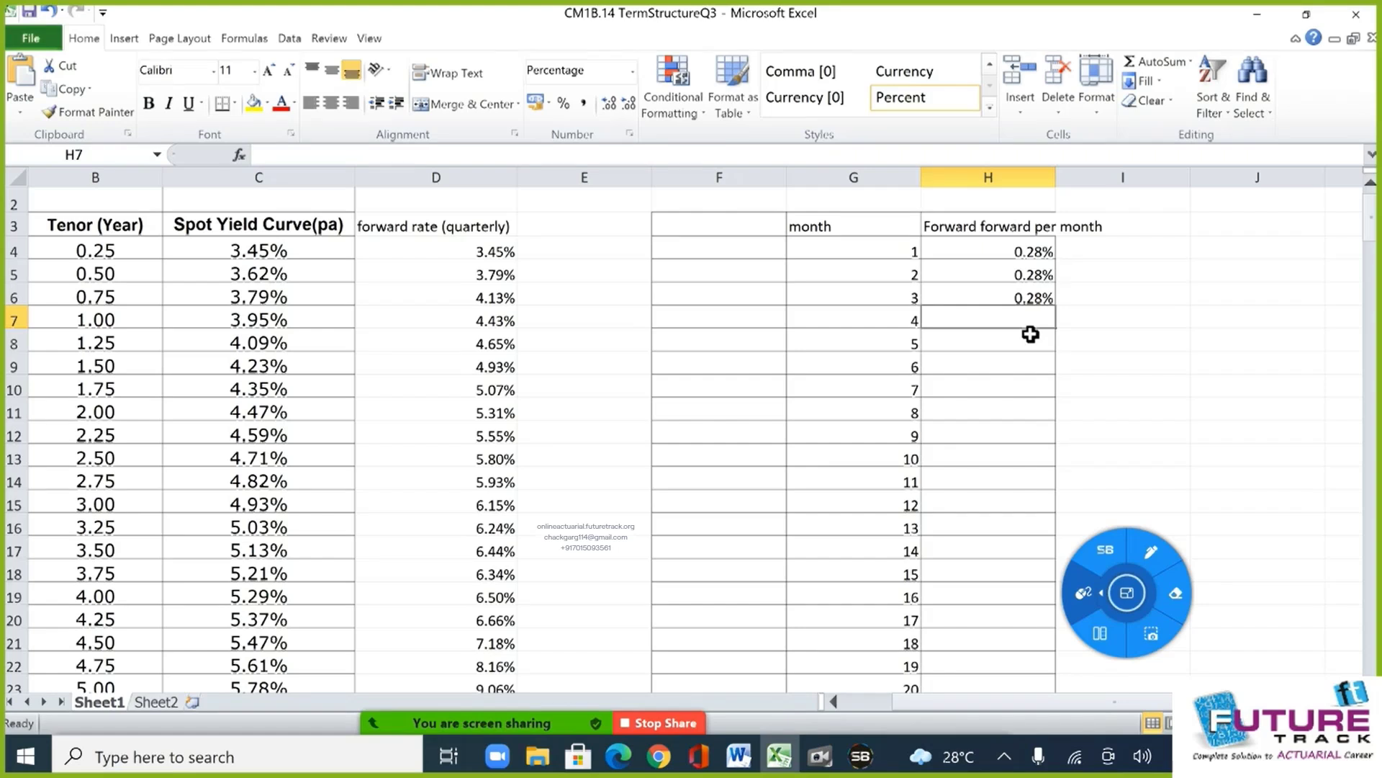
Enter =(1+D5)^(1/12)-1 in H7 as the monthly forward rate for month 4.
type("=(")
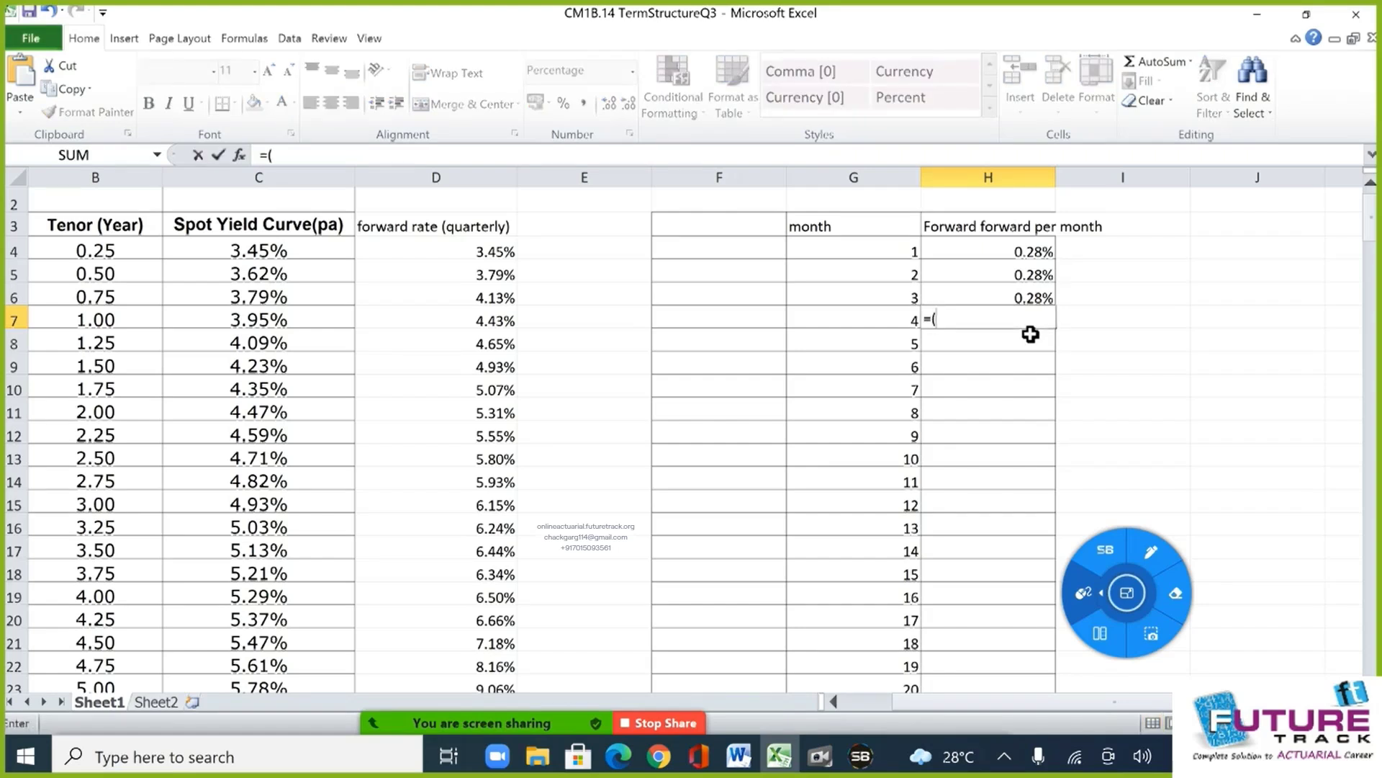
type("1+")
key("Left")
key("Left")
key("Left")
key("Left")
key("Up")
key("Up")
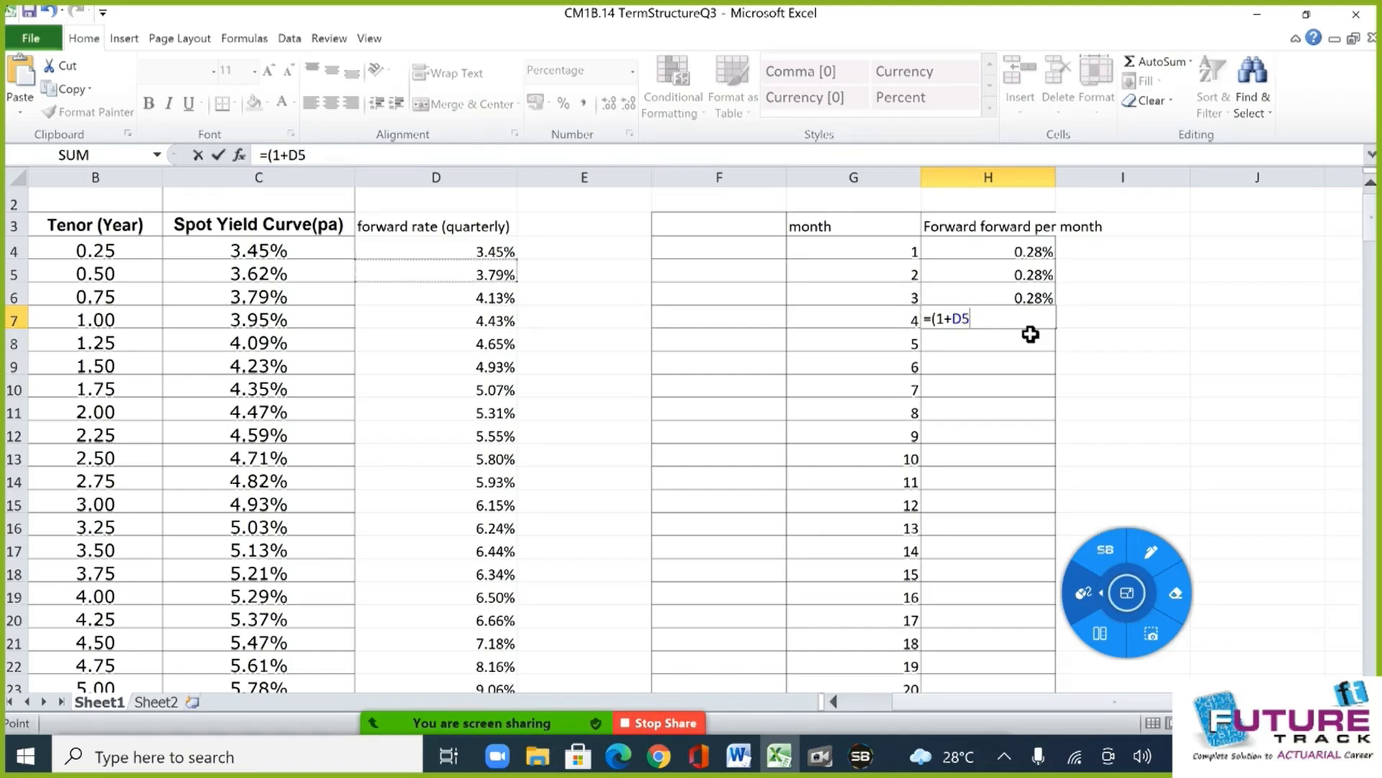
type(")^(1/12)-1")
key("Return")
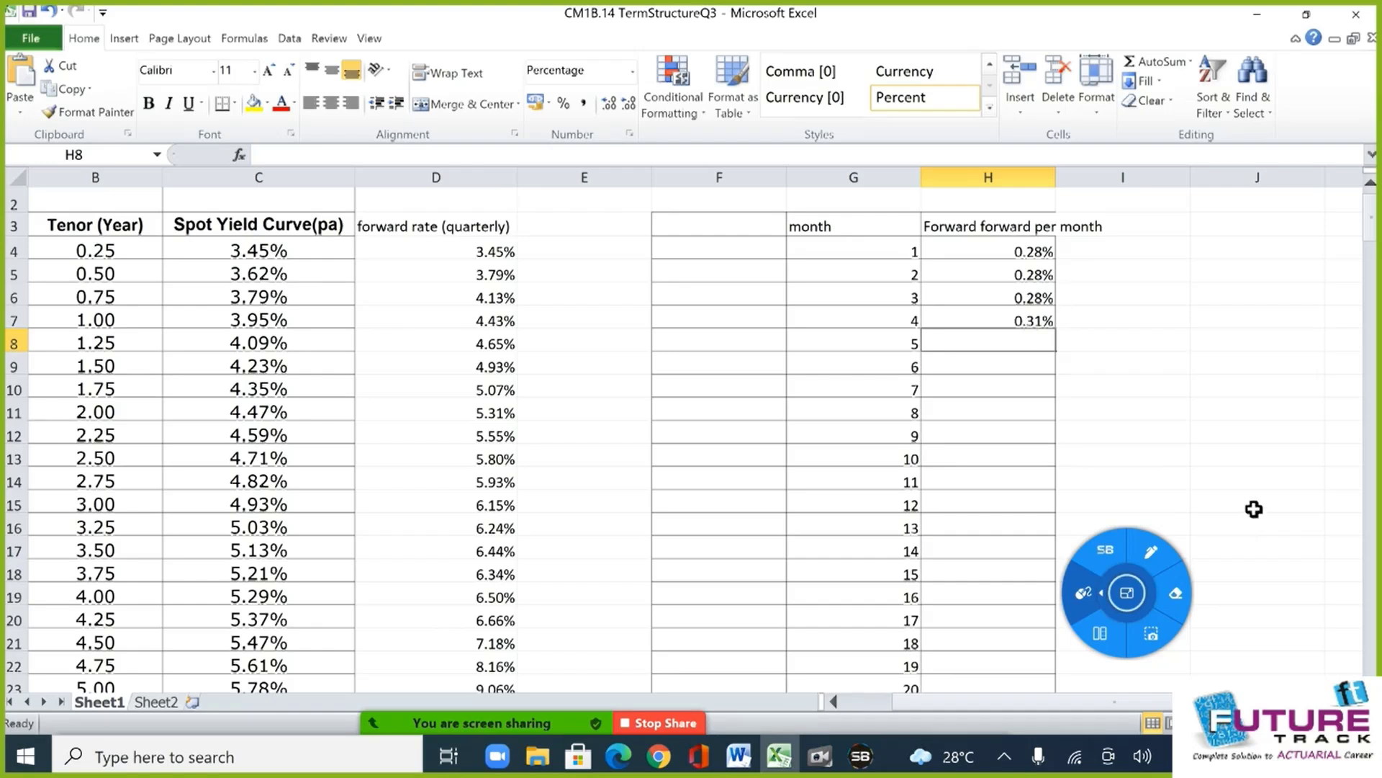
Carry the month 4 rate to months 5 and 6 with =H7 in H8 and =H8 in H9.
key("Up")
key("shift+Down")
key("shift+Down")
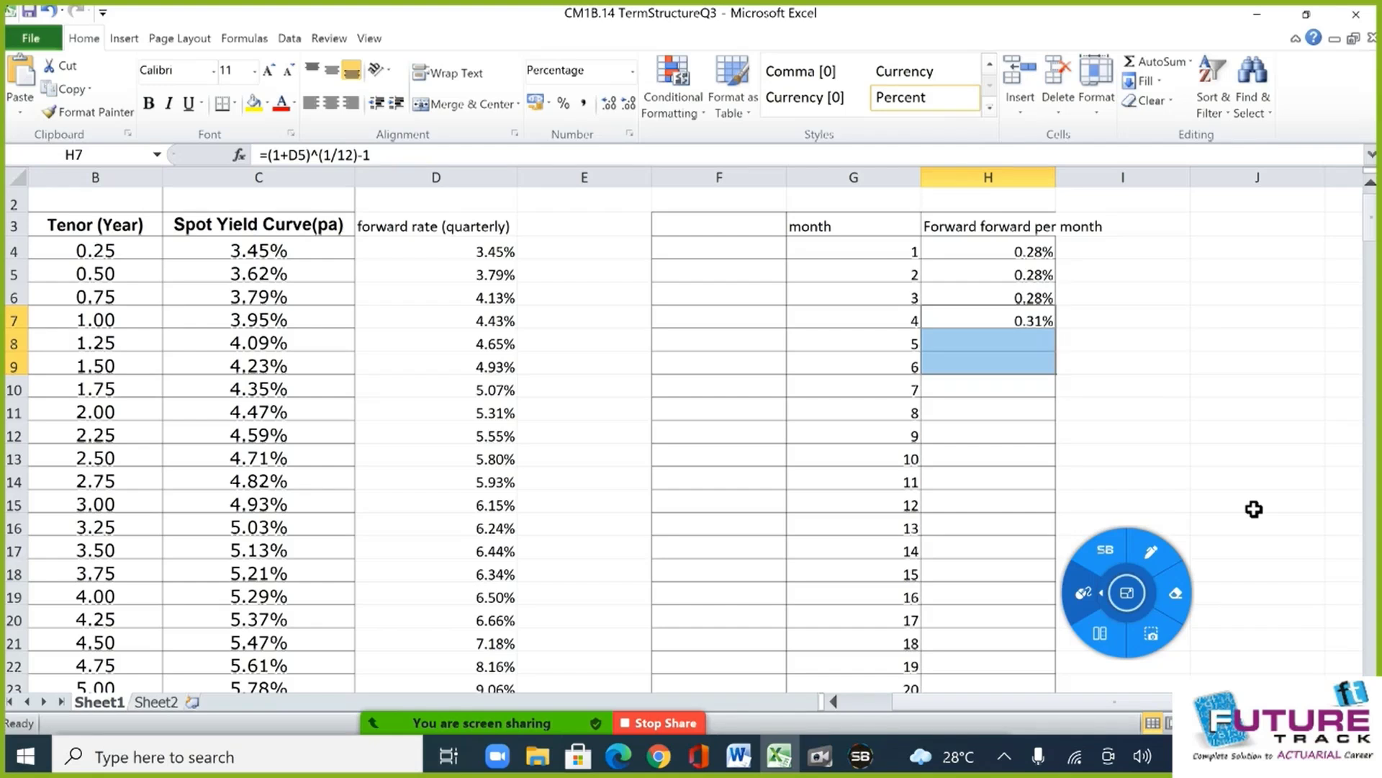
key("Down")
type("=H7")
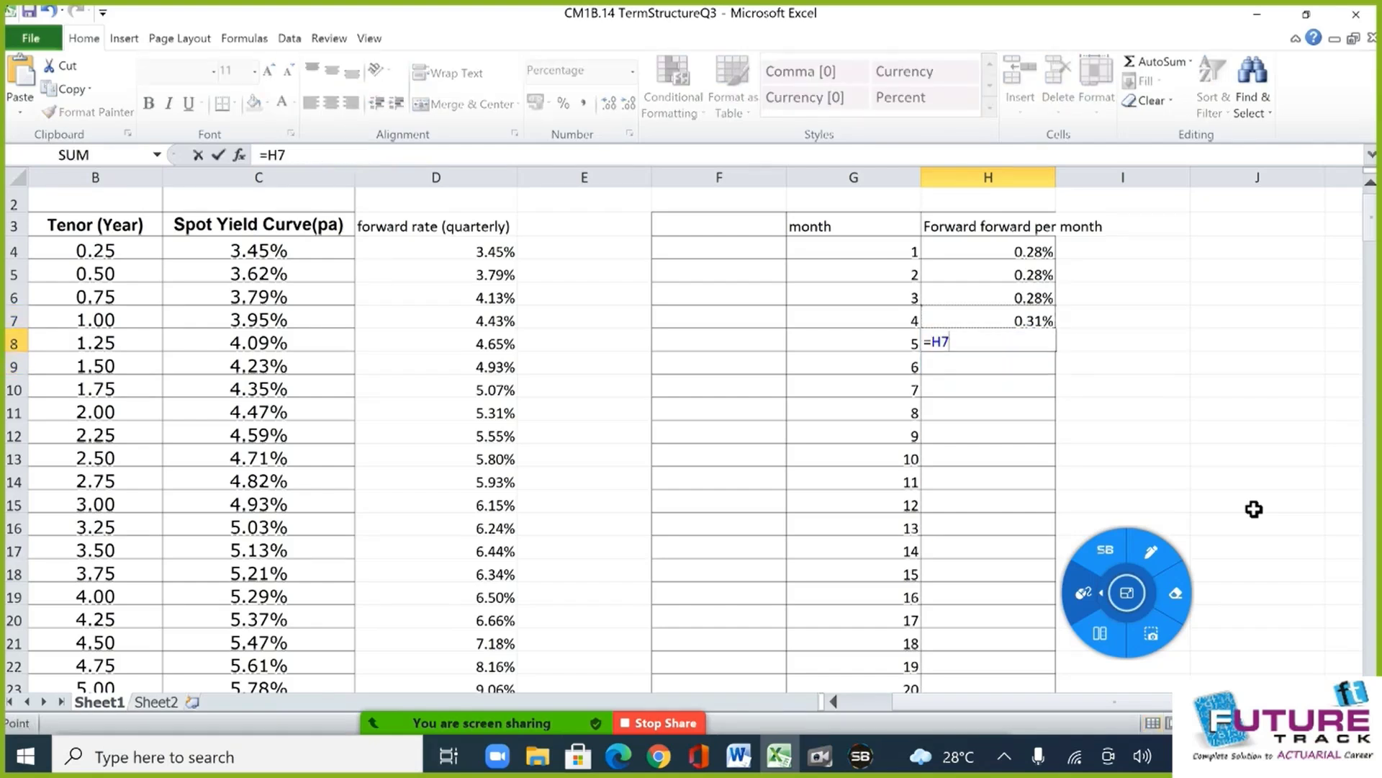
key("Return")
type("=H8")
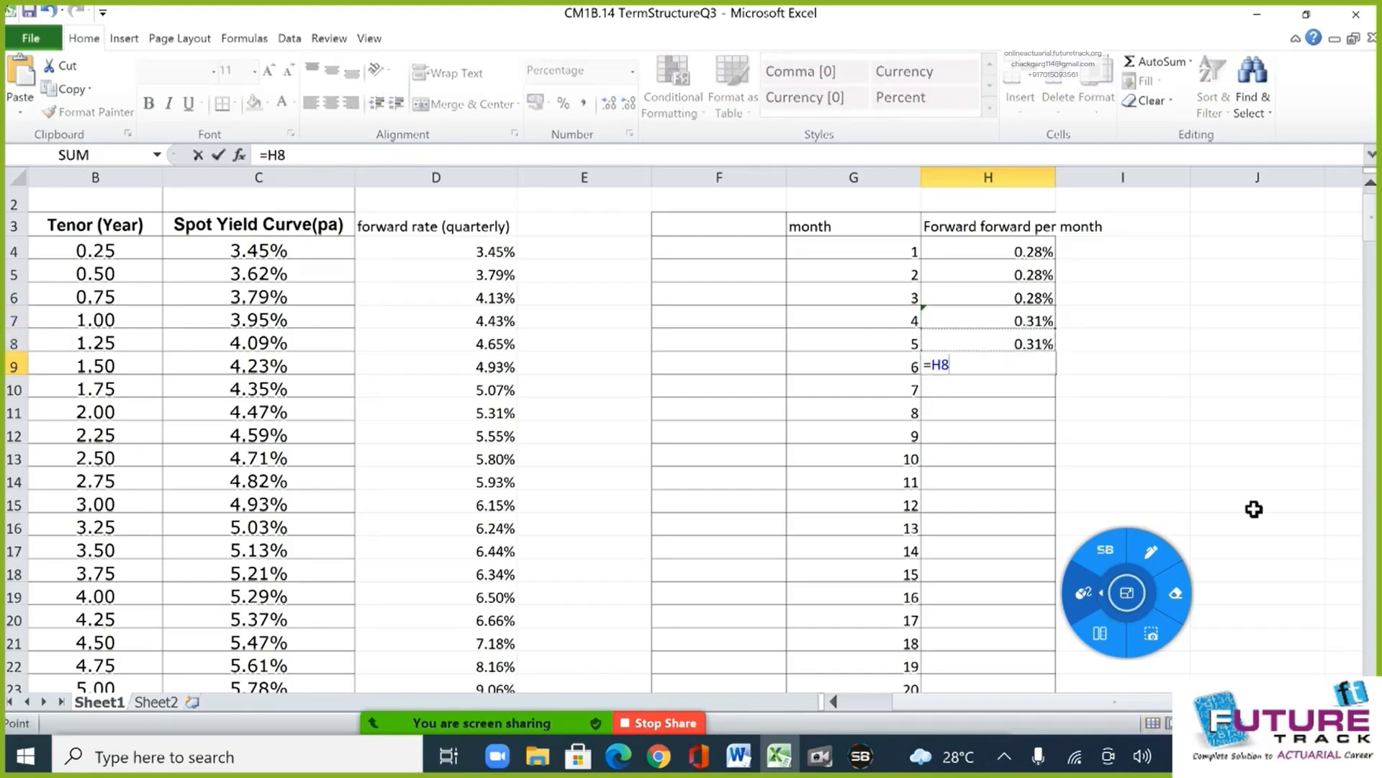
key("Return")
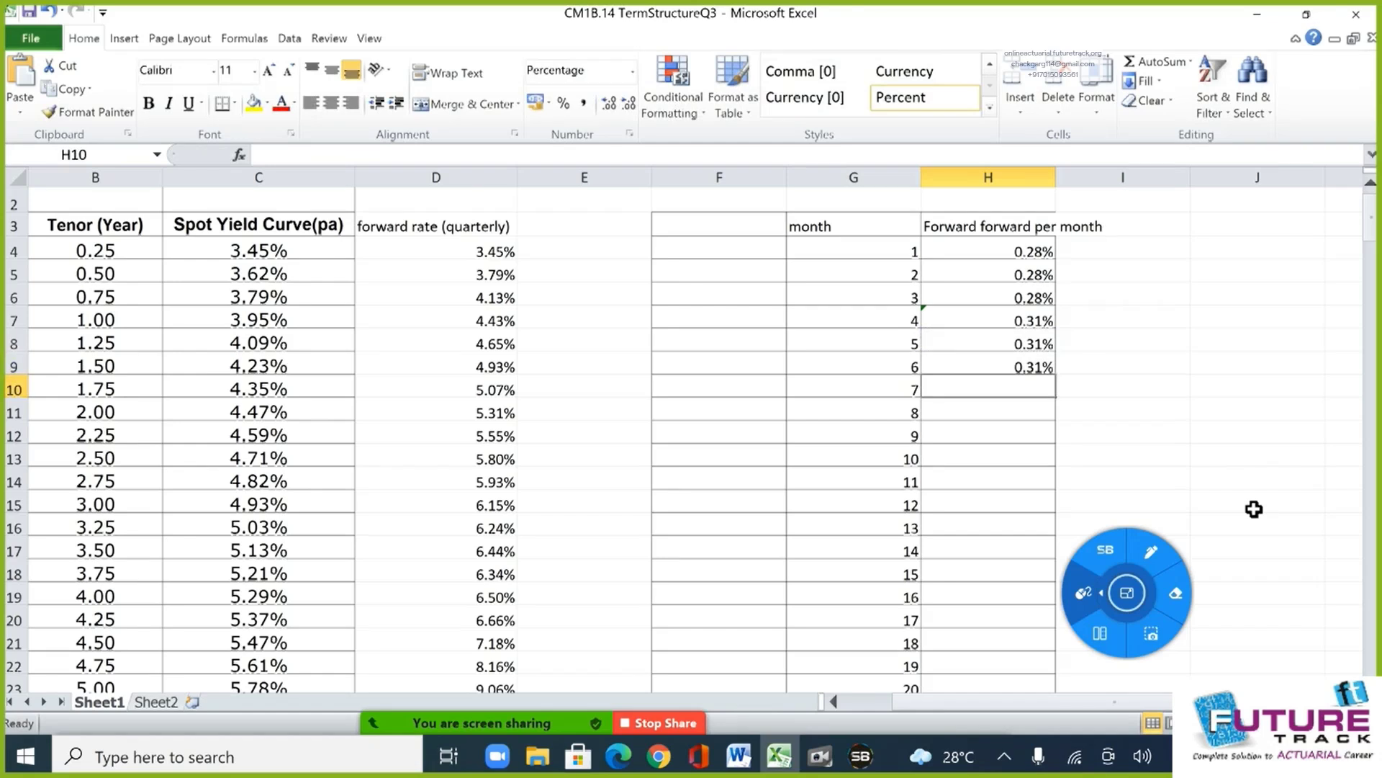
Clear the monthly forward rates for months 1 to 6 in H4:H9.
key("Up")
key("Up")
key("Up")
key("Up")
key("Up")
key("Up")
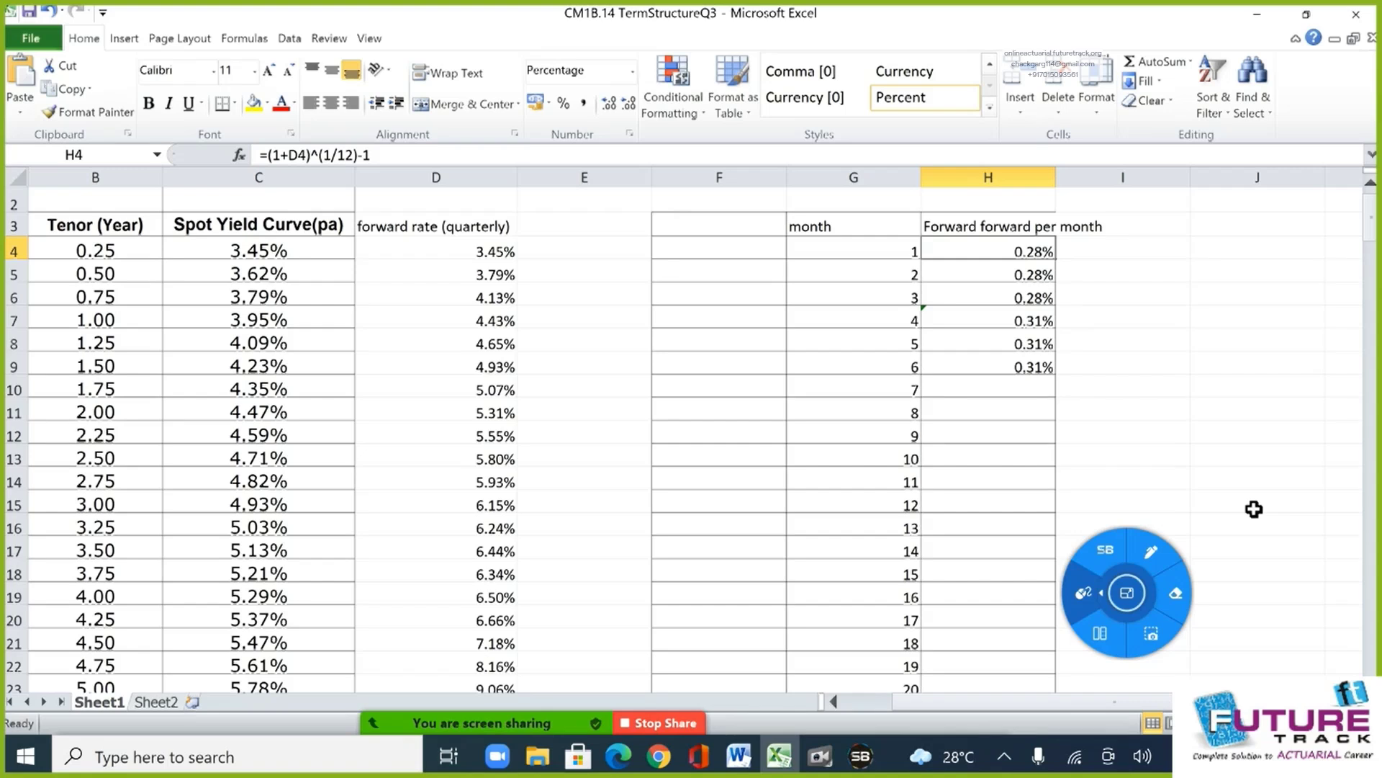
key("shift+Down")
key("shift+Down")
key("shift+Down")
key("shift+Down")
key("shift+Down")
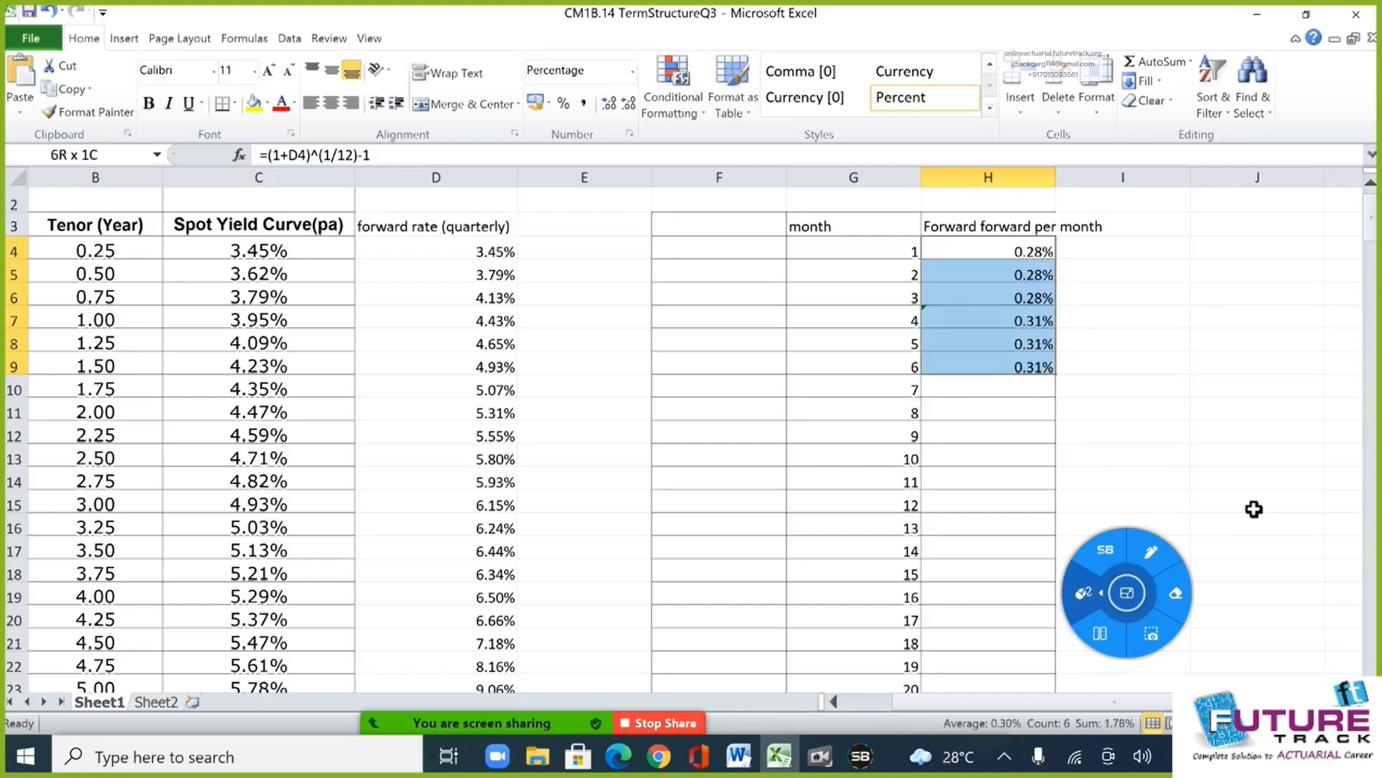
key("Delete")
key("Left")
key("Left")
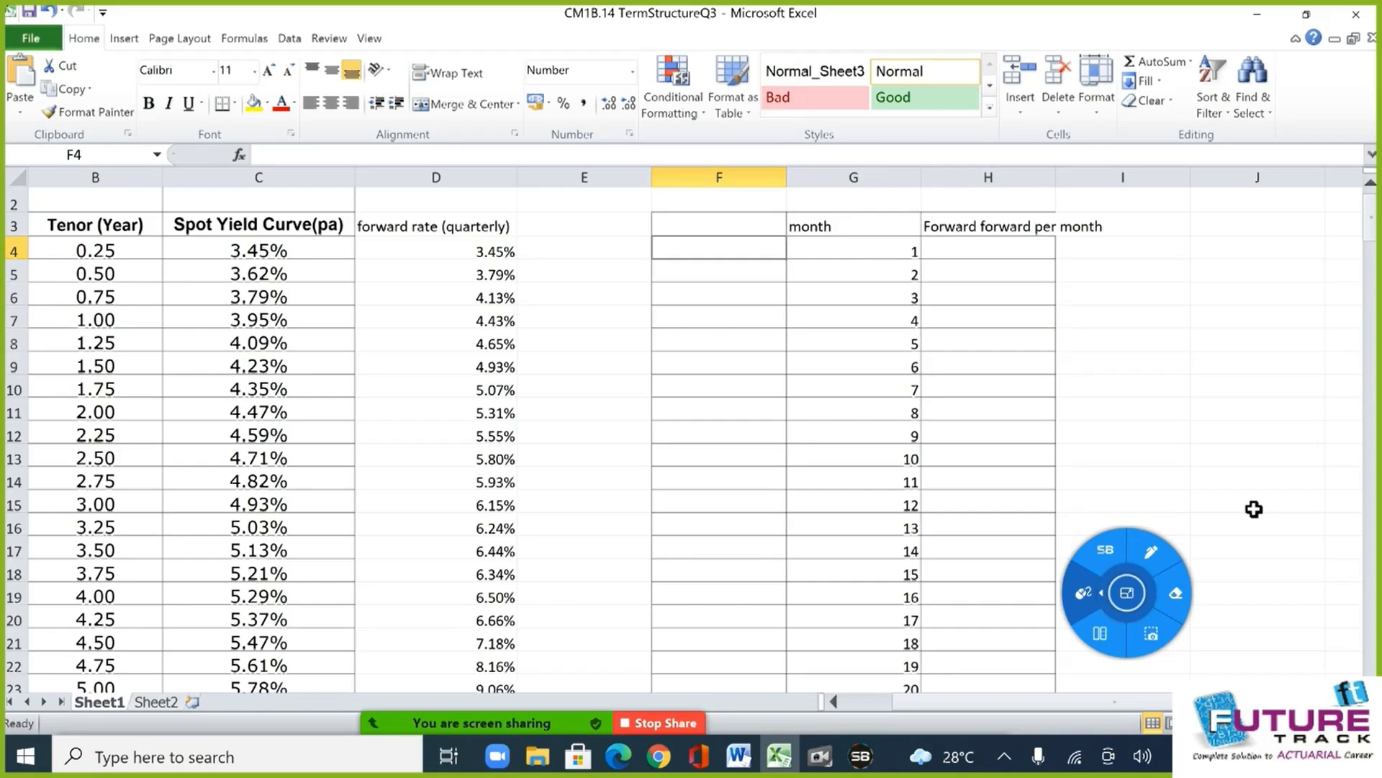
Enter the note "vlookup" in cell J9 beside the monthly table.
left_click(1223, 363)
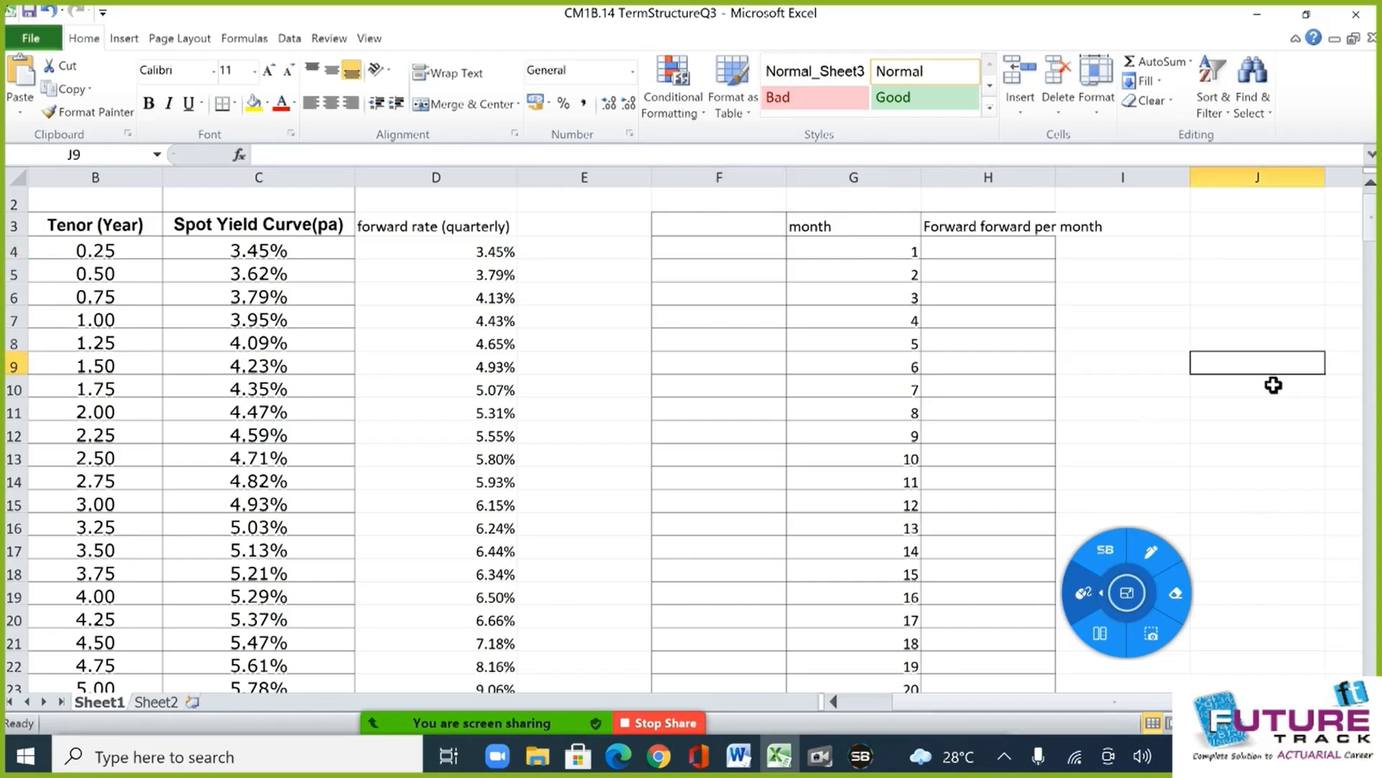
type("vloo")
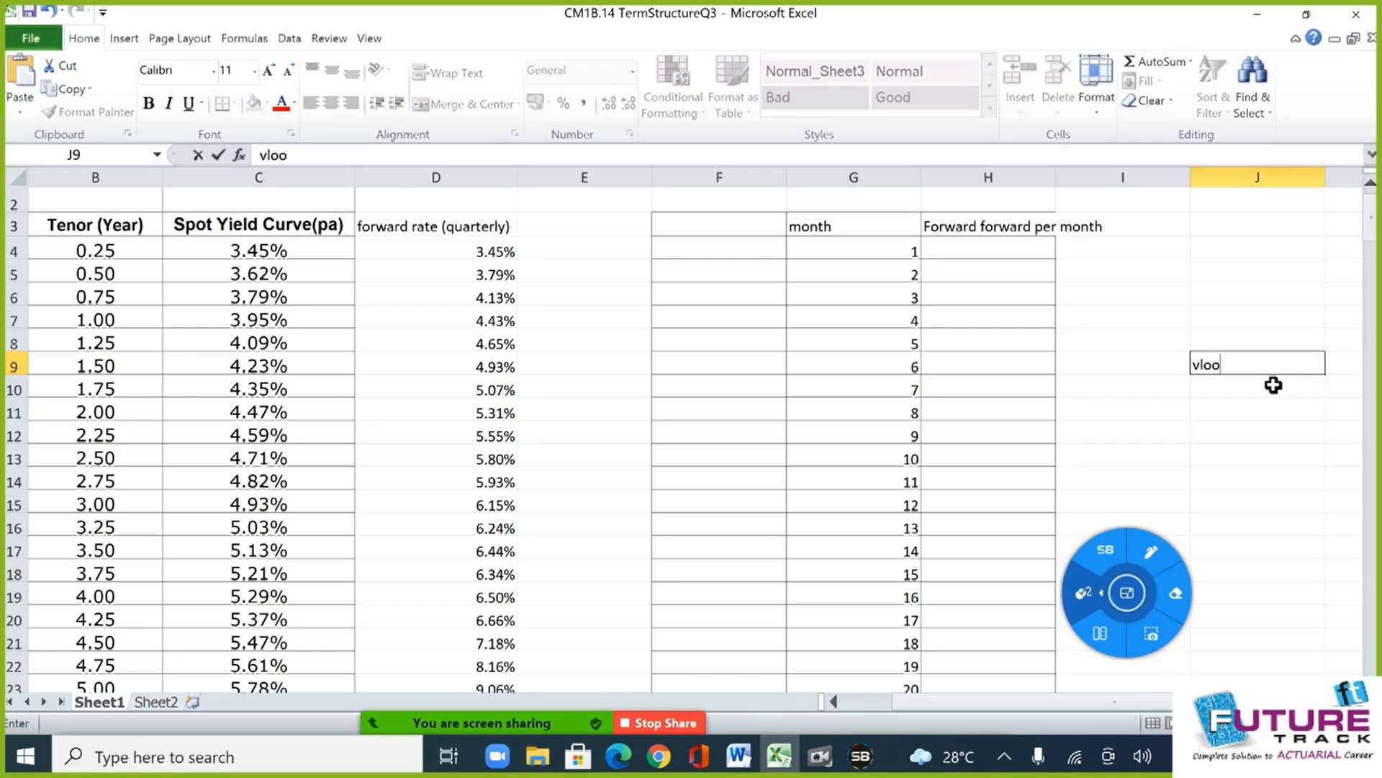
type("kup")
key("Return")
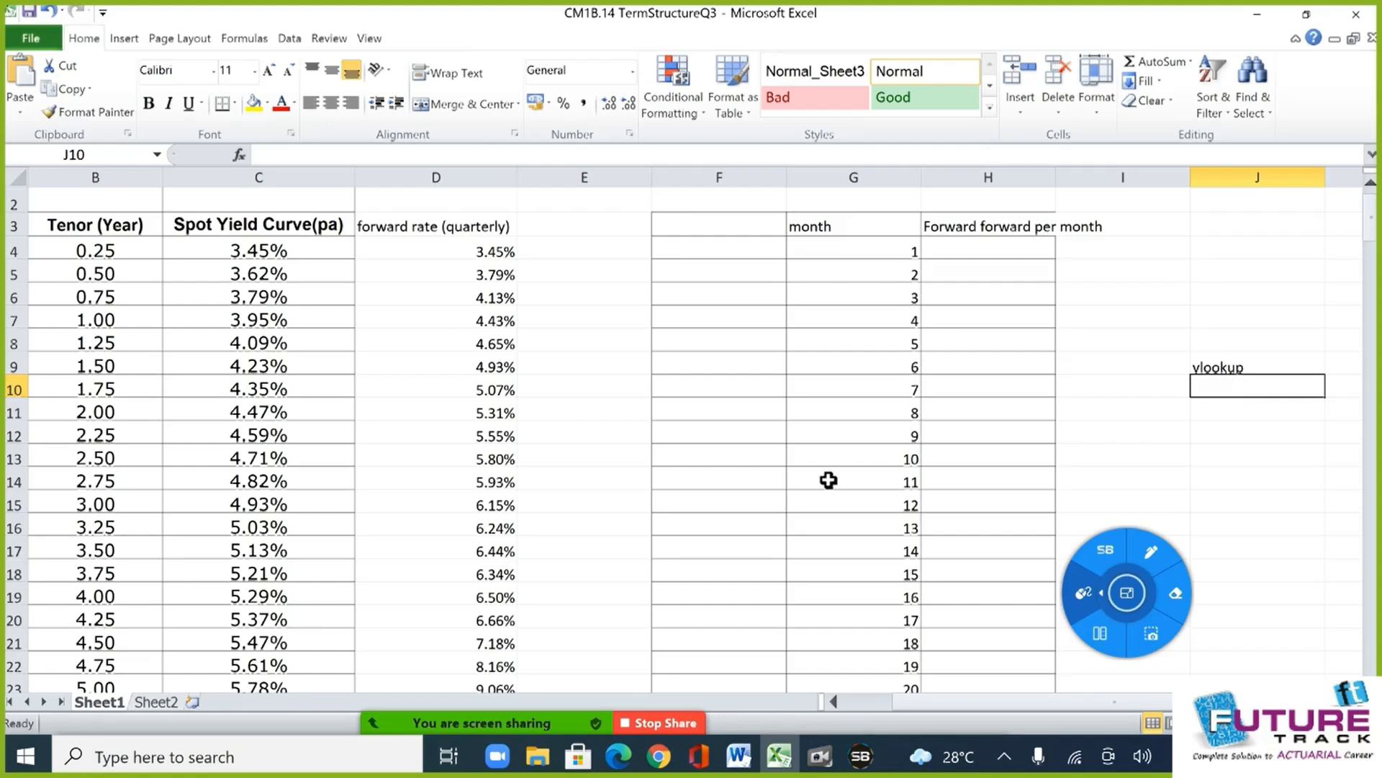
left_click_drag(984, 697, 861, 702)
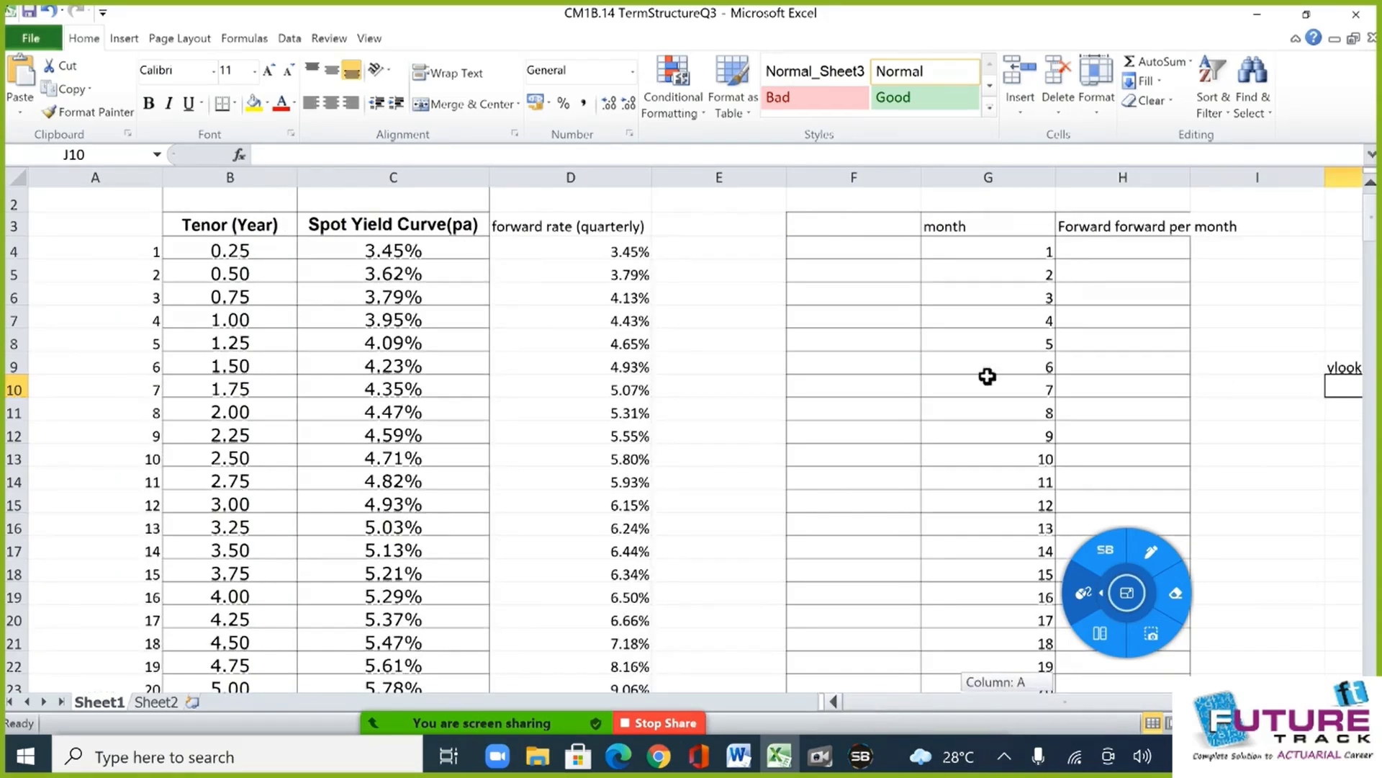
left_click(863, 258)
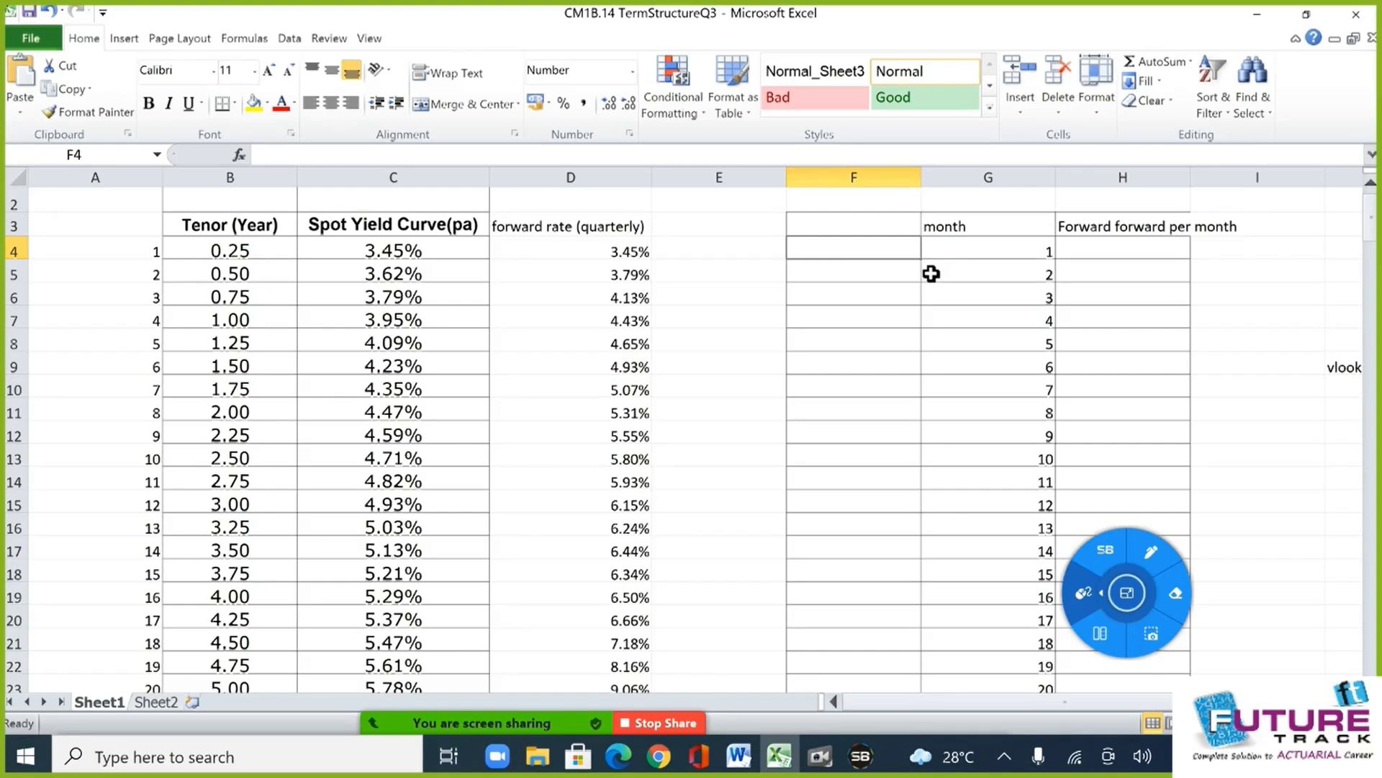
type("=")
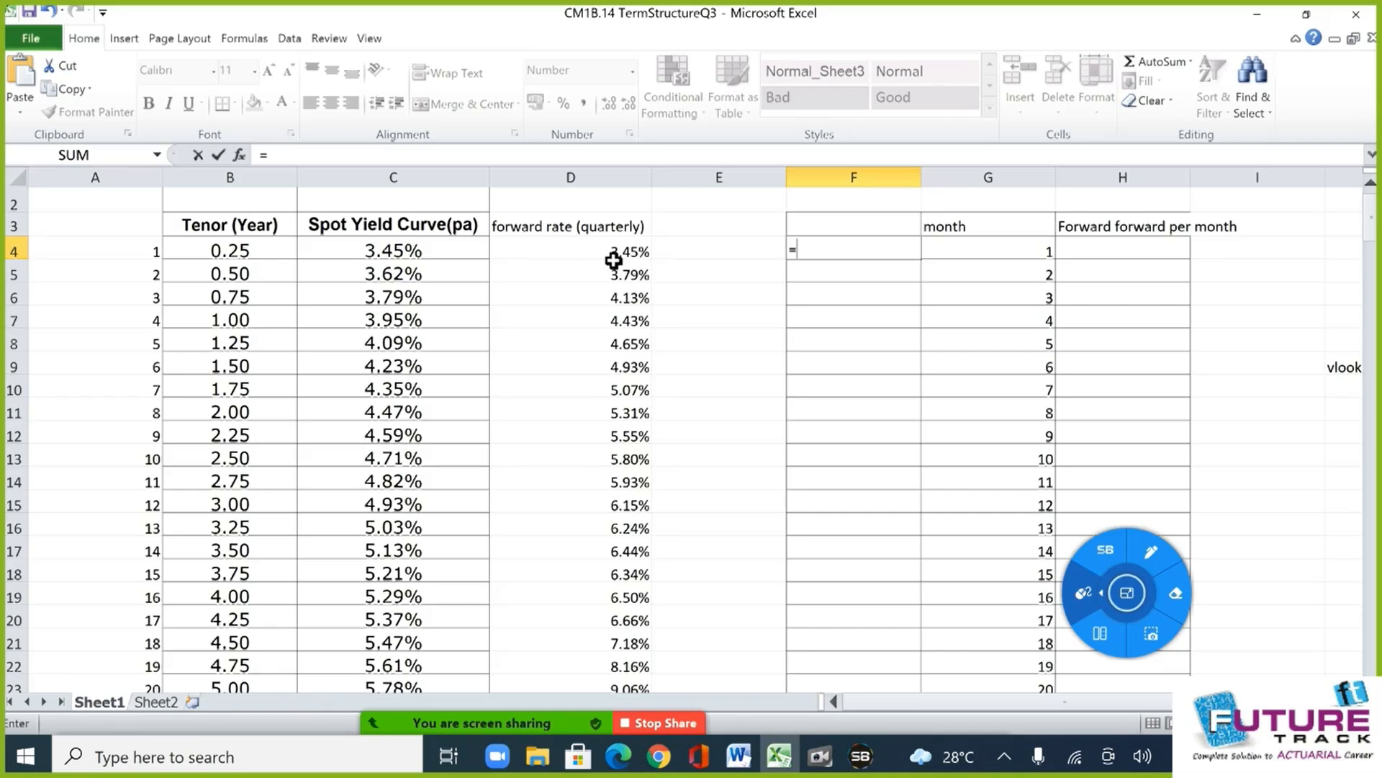
key("Escape")
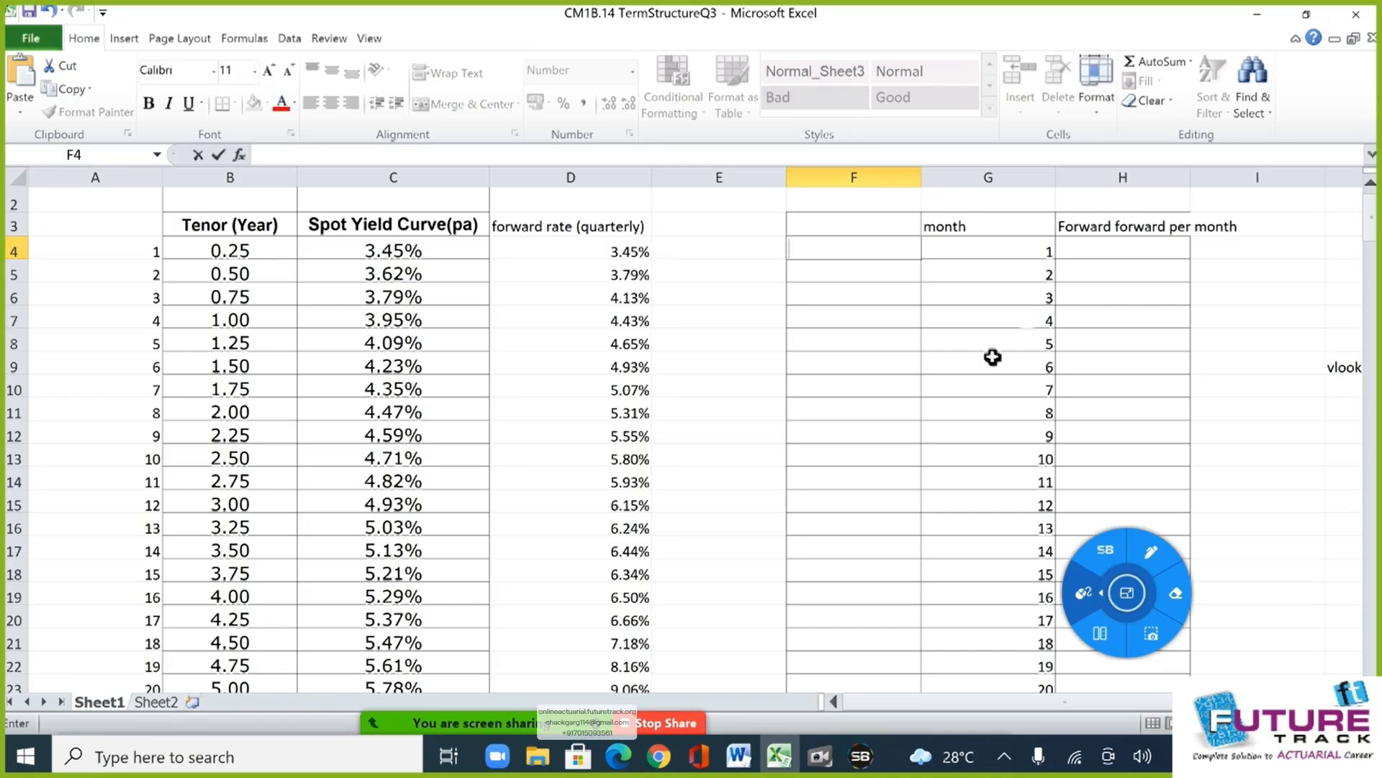
Fill the cells for months 1 to 3 in the month column with yellow.
left_click(1009, 260)
left_click(1015, 299, "shift")
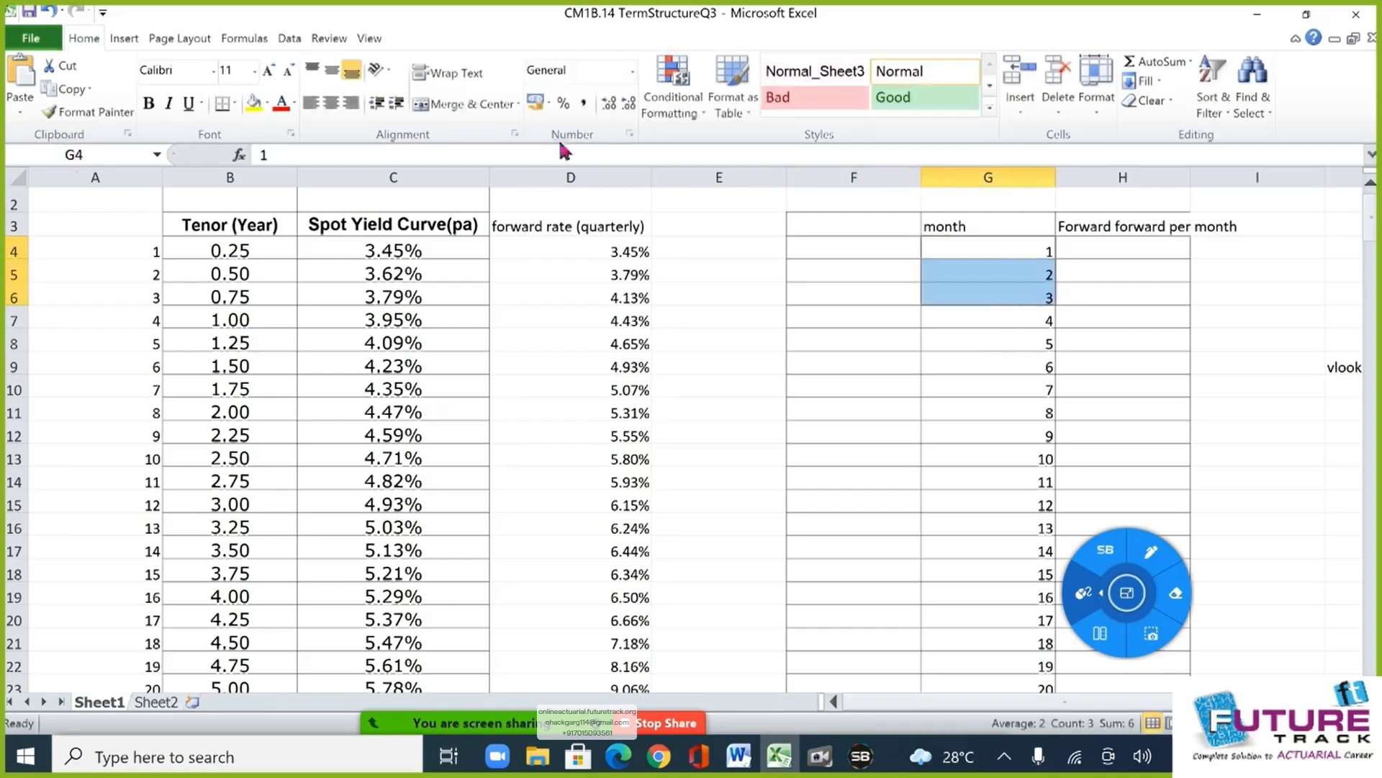
left_click(253, 103)
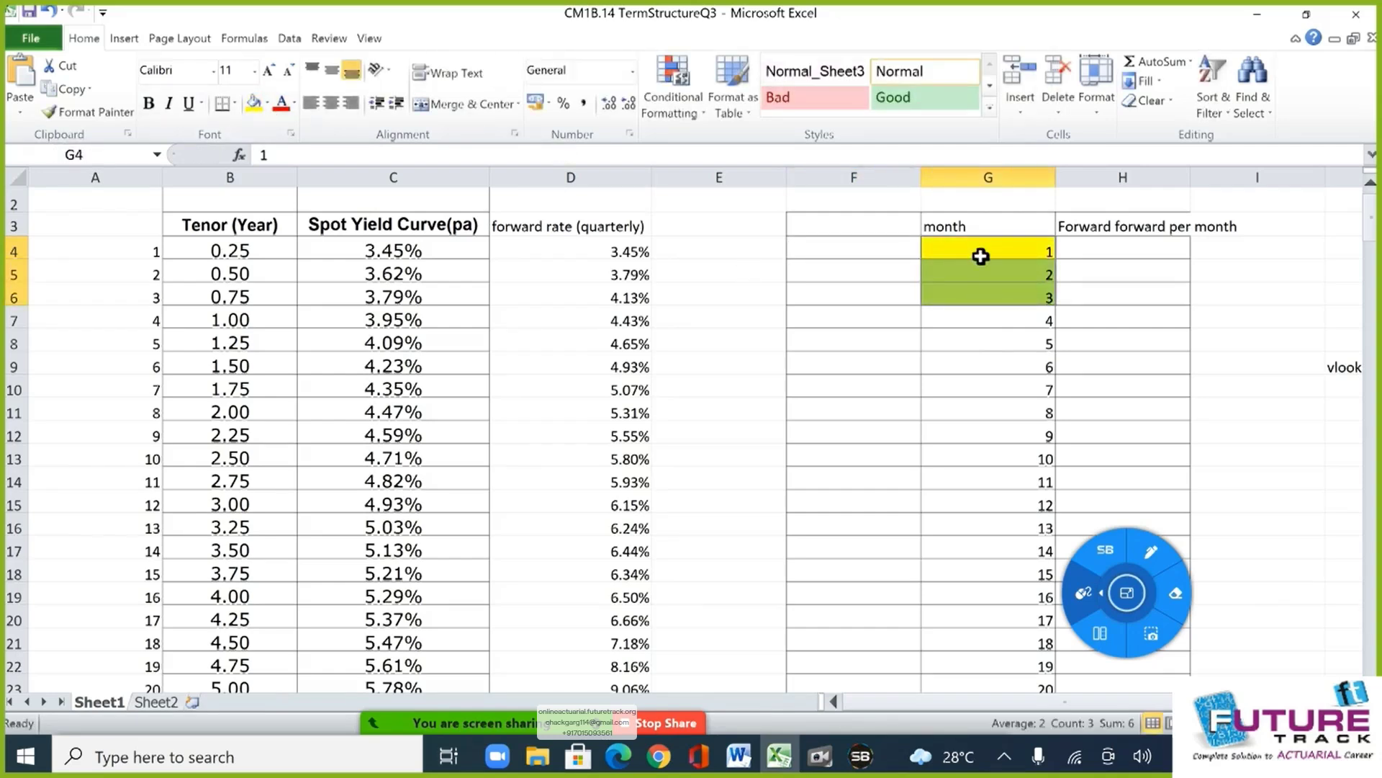
Fill the cells for months 4 to 6 with yellow.
left_click(1023, 324)
left_click_drag(1024, 360, 1025, 375)
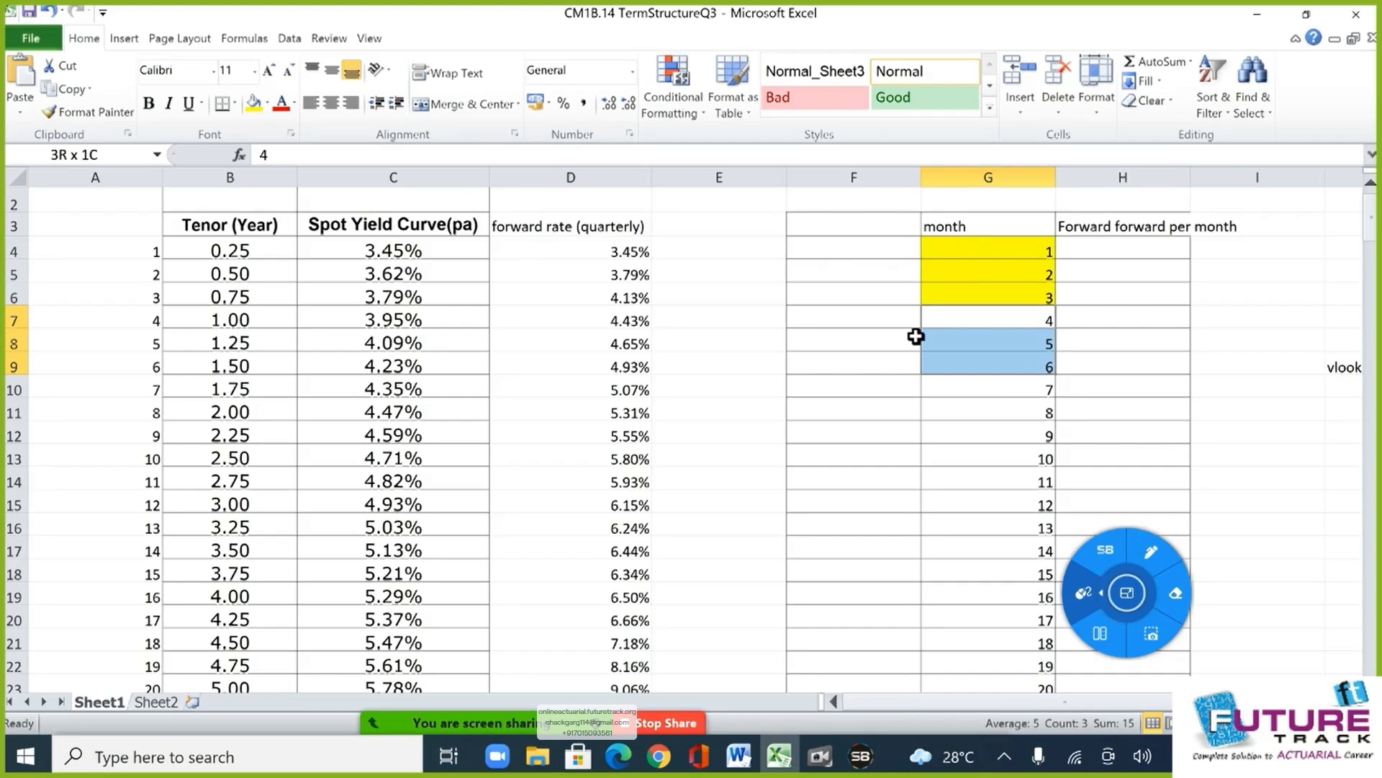
left_click(253, 103)
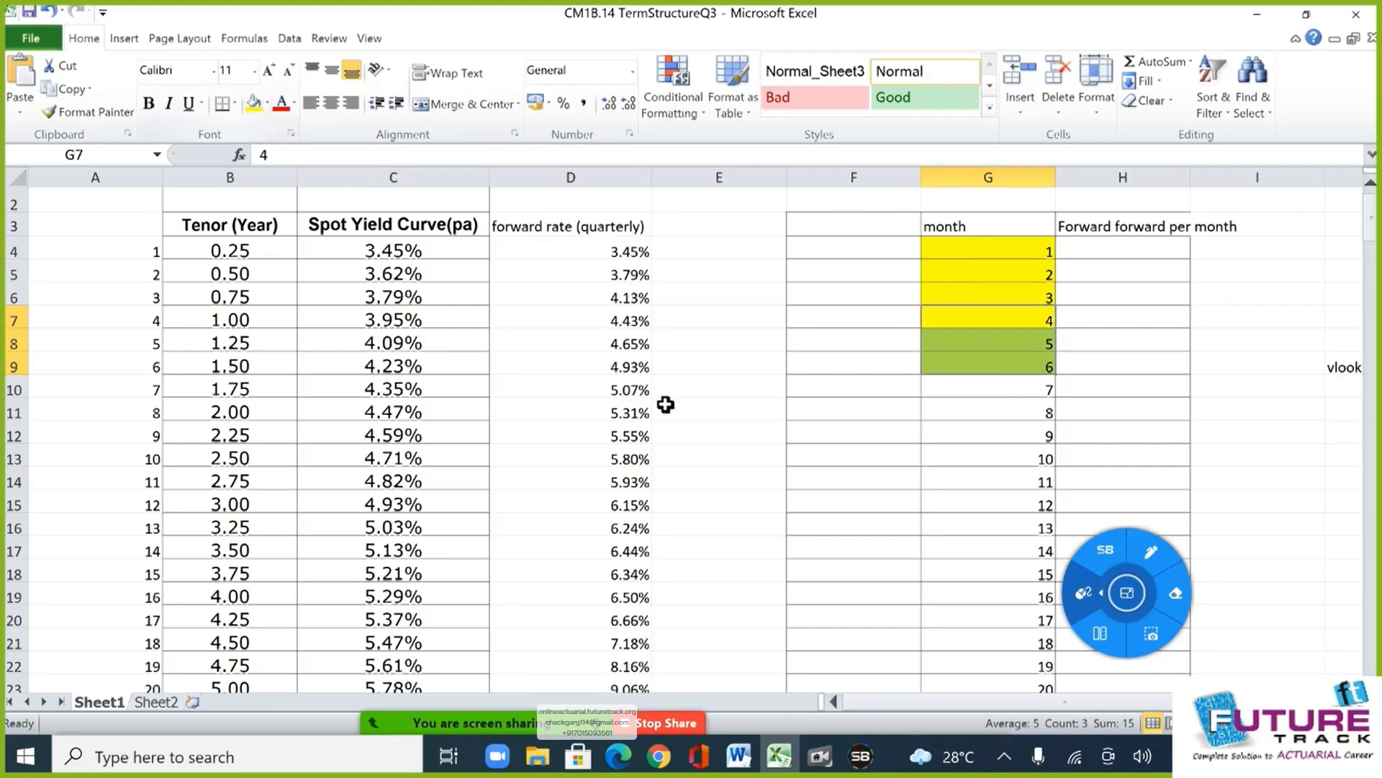
Change the fill of the cells for months 4 to 6 to light grey.
left_click(995, 344)
left_click_drag(986, 320, 993, 367)
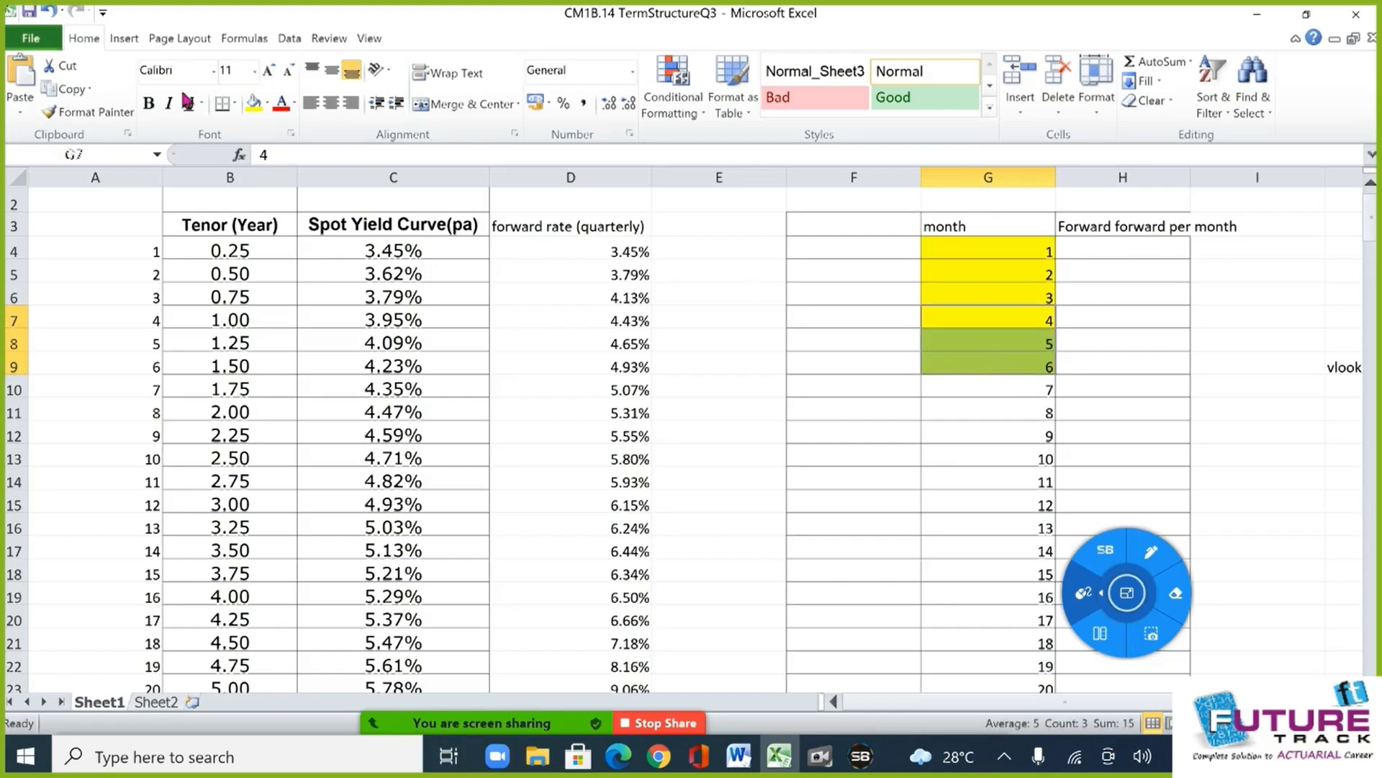
left_click(267, 105)
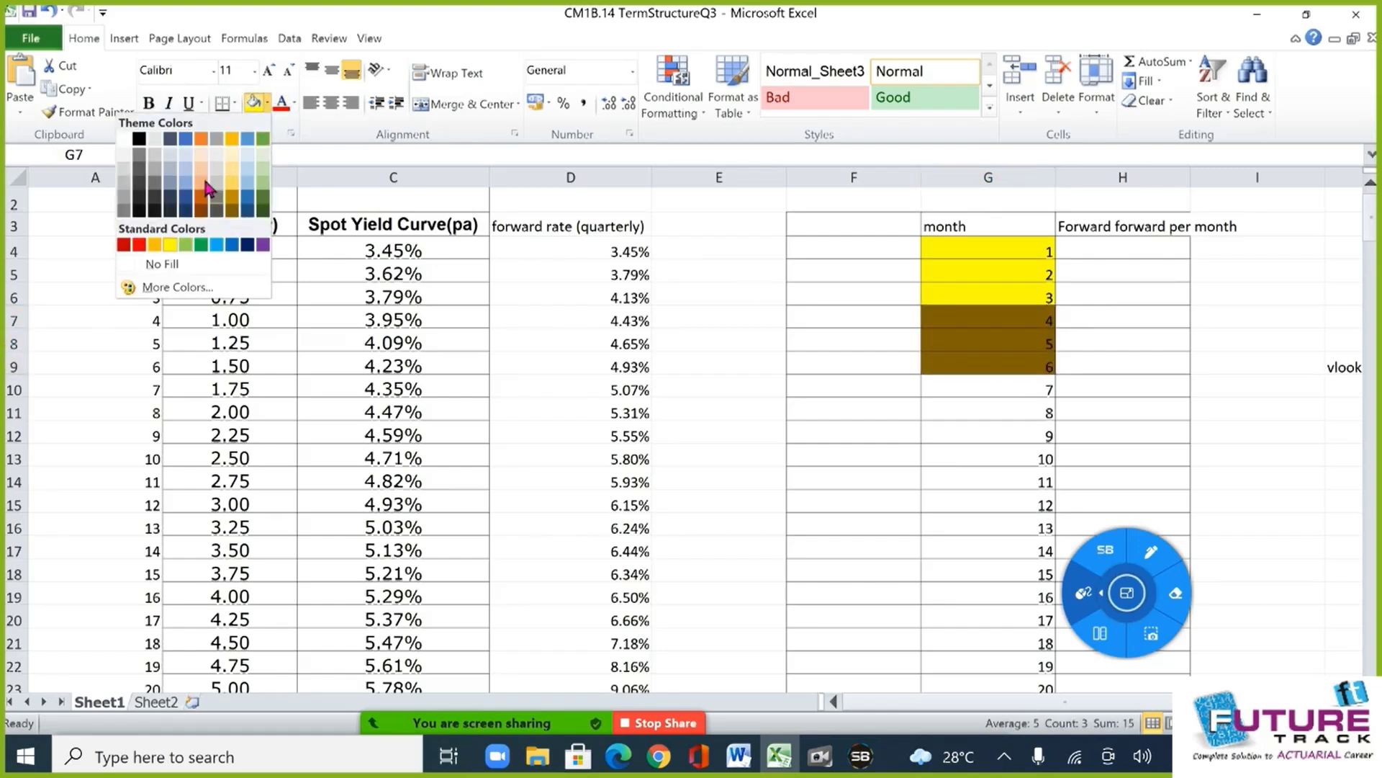
Fill the cells for months 7 to 9 with light blue.
left_click(929, 419)
left_click_drag(981, 389, 980, 430)
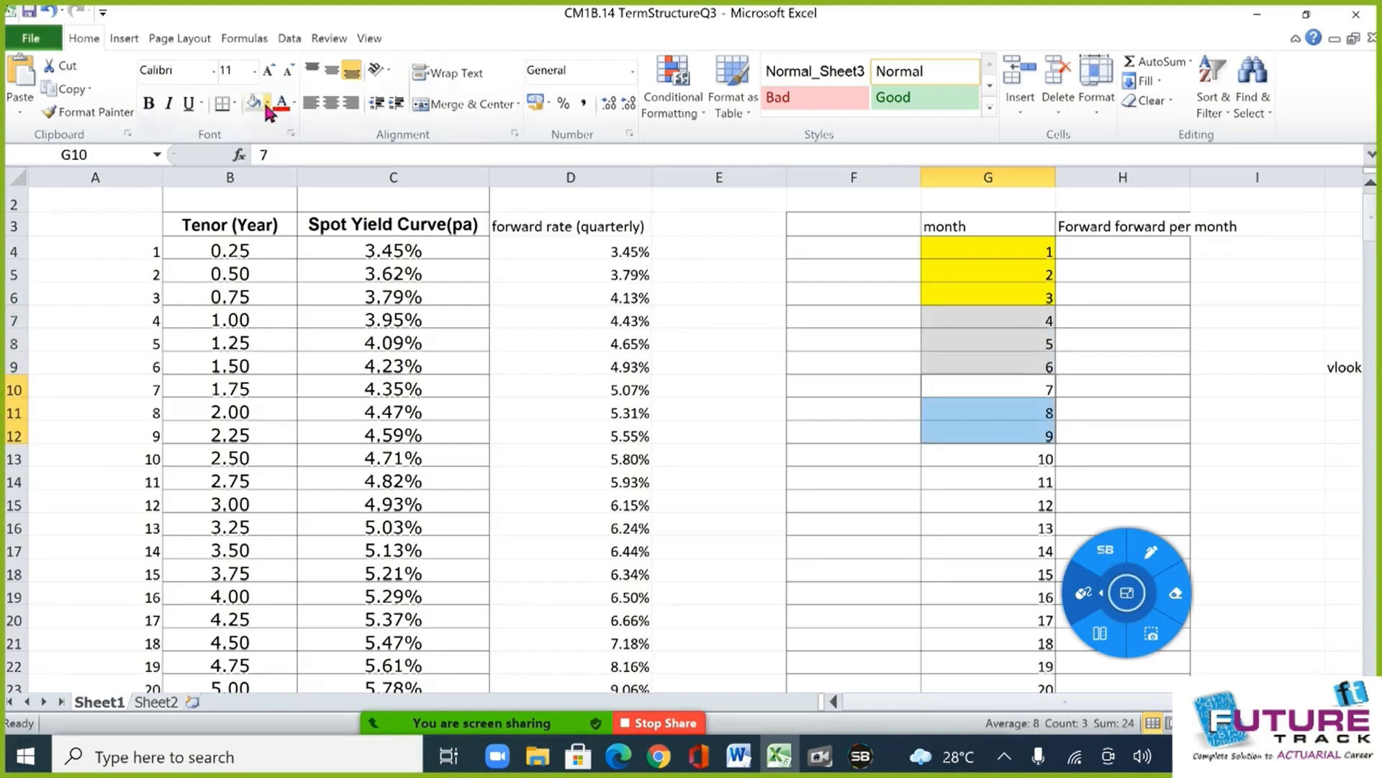
left_click(267, 105)
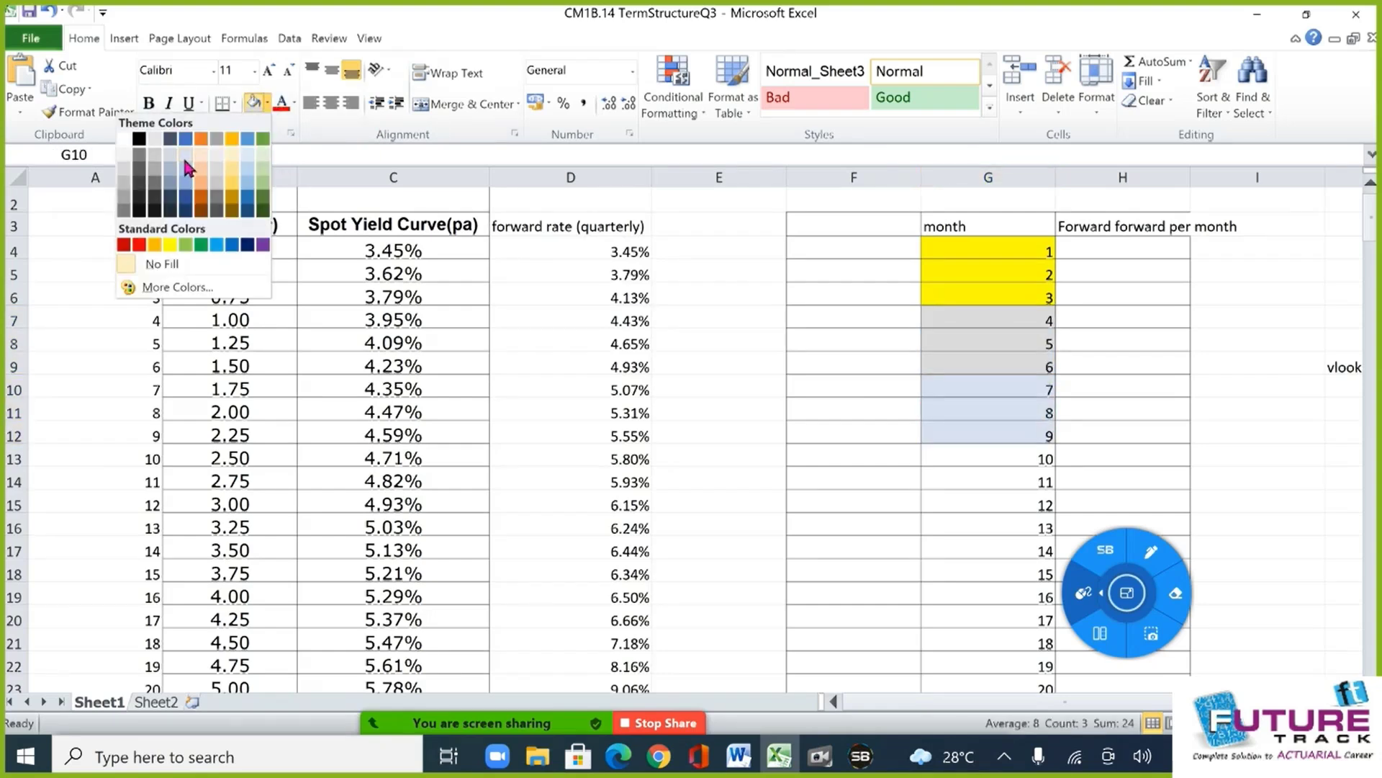
left_click(182, 154)
left_click(928, 460)
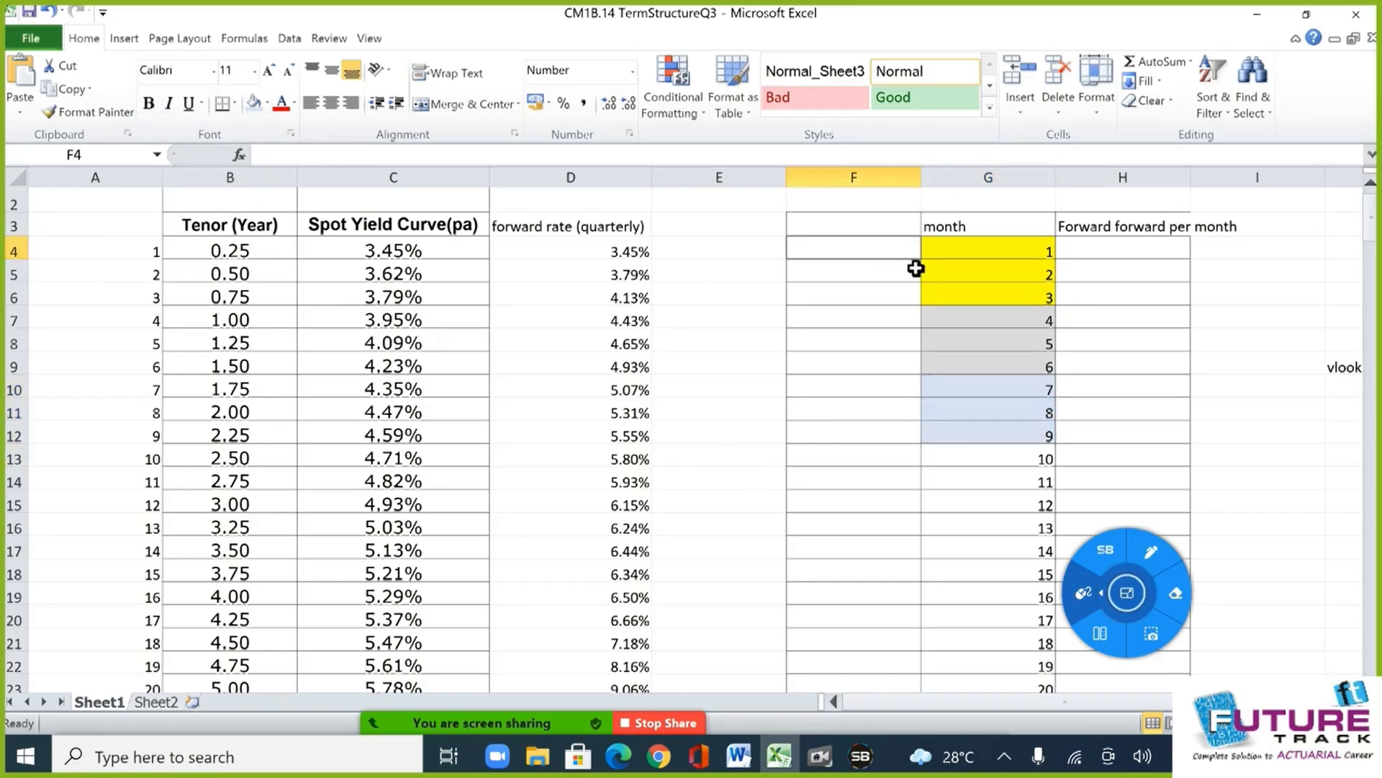
Enter =ROUNDUP(G4/3,0) in F4 to work out the quarter number for month 1.
type("=r")
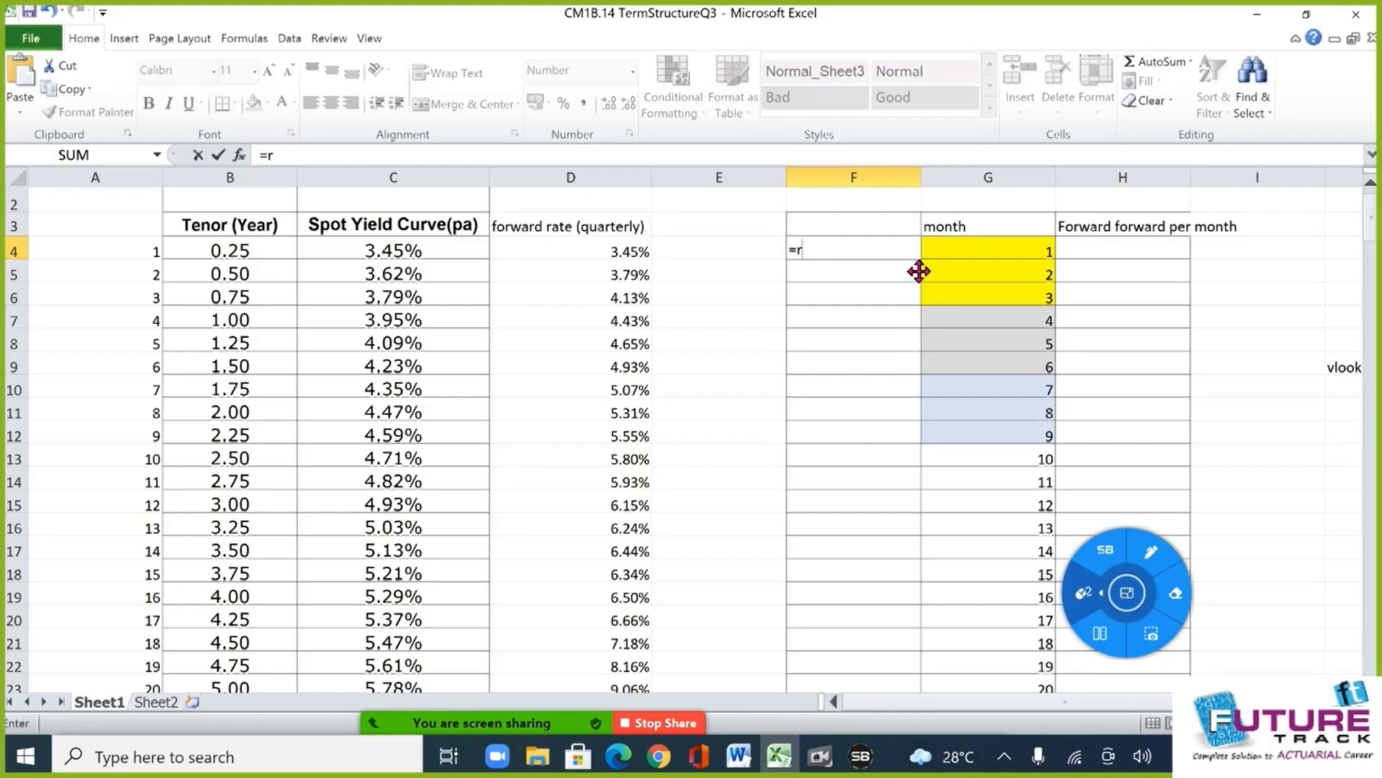
type("oundup")
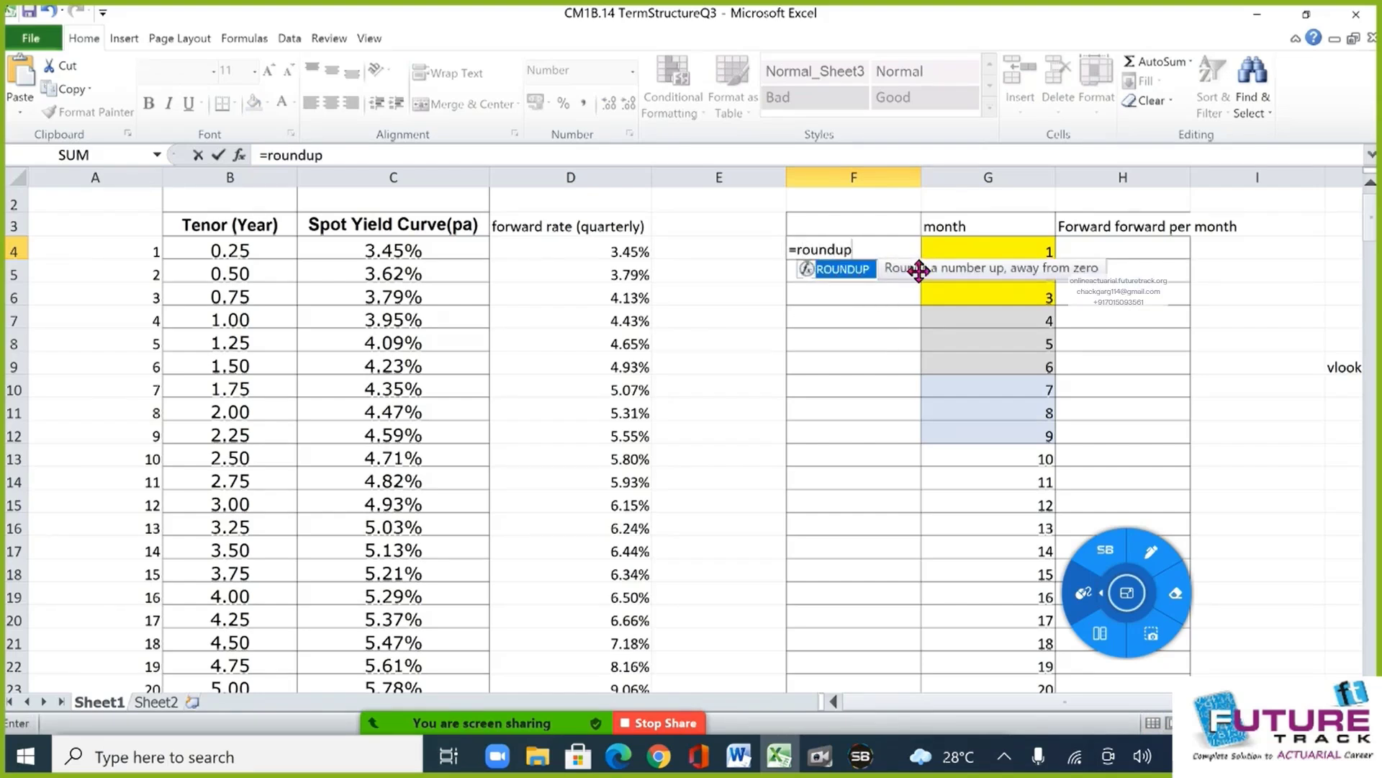
type("(")
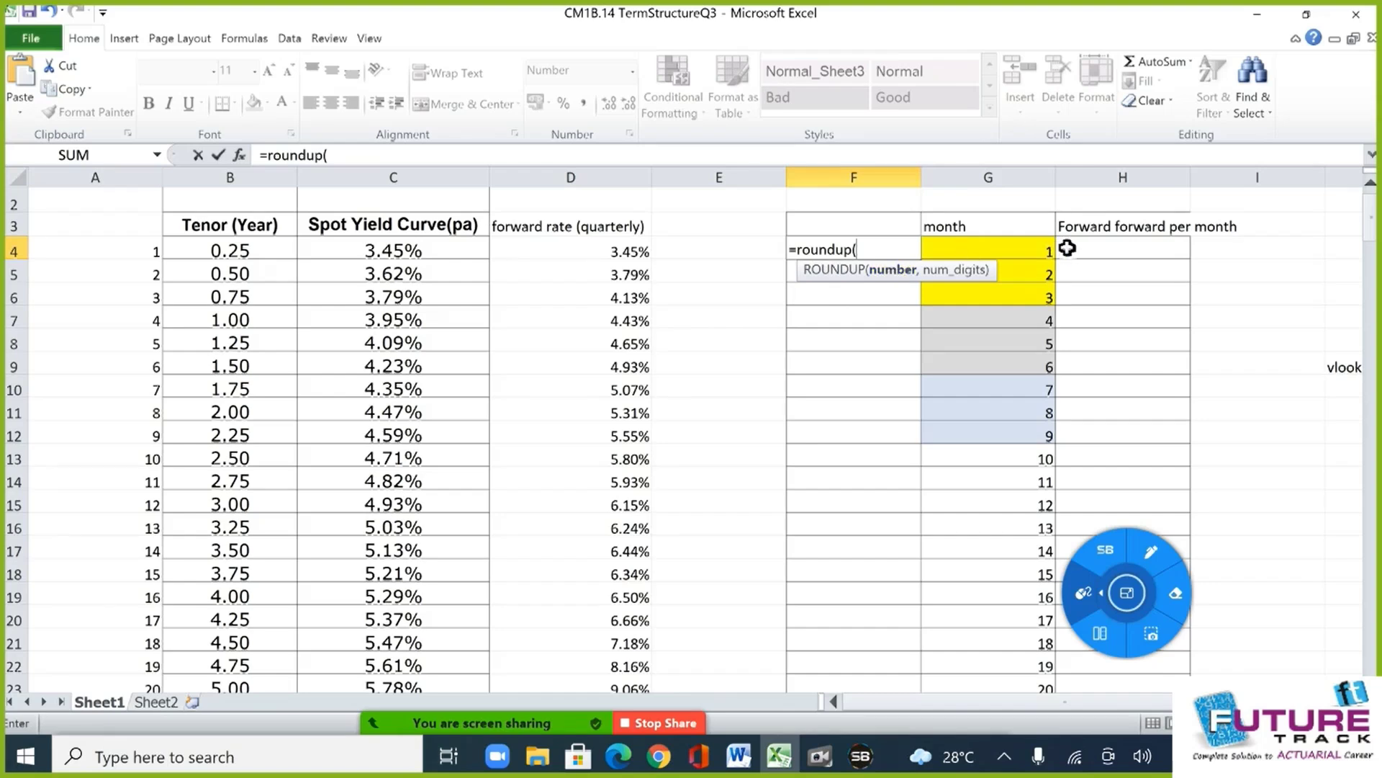
key("Right")
type("/3)")
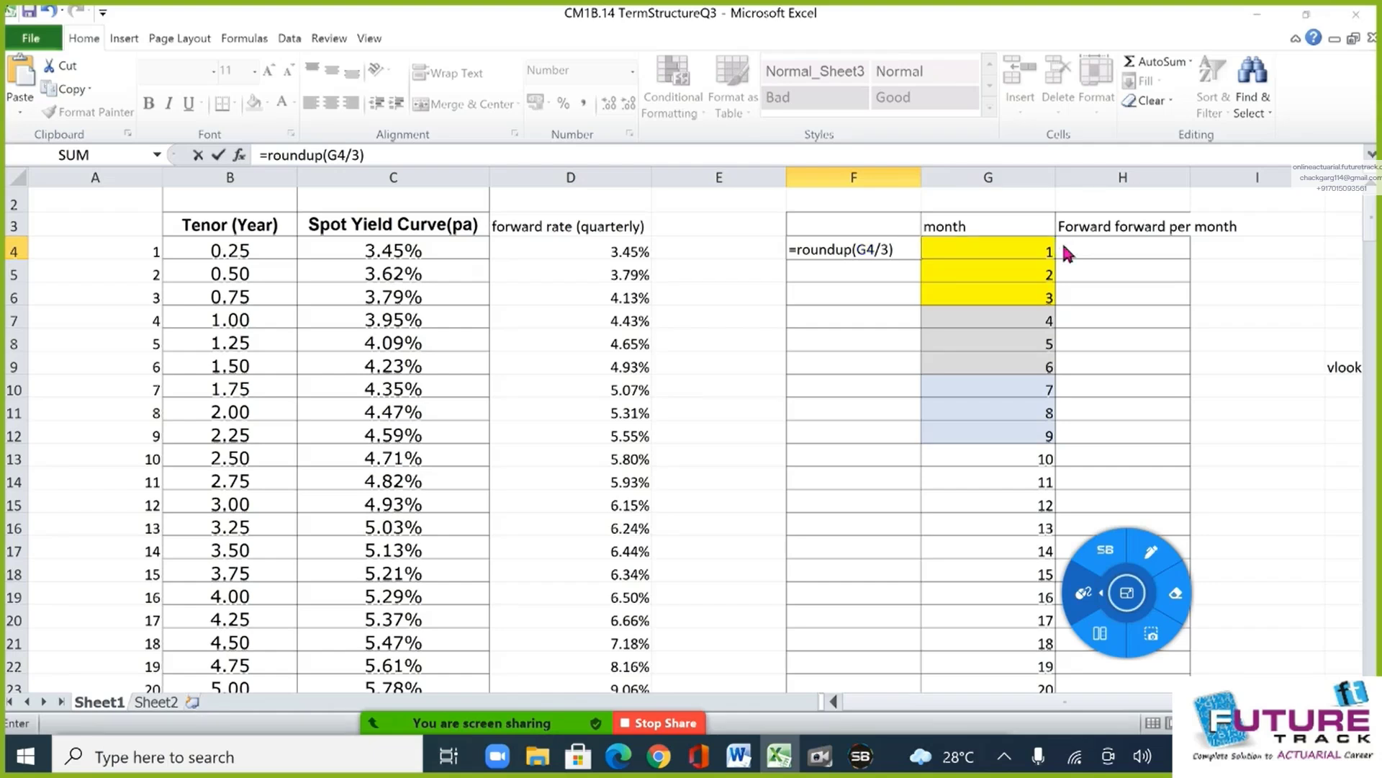
key("Return")
key("Return")
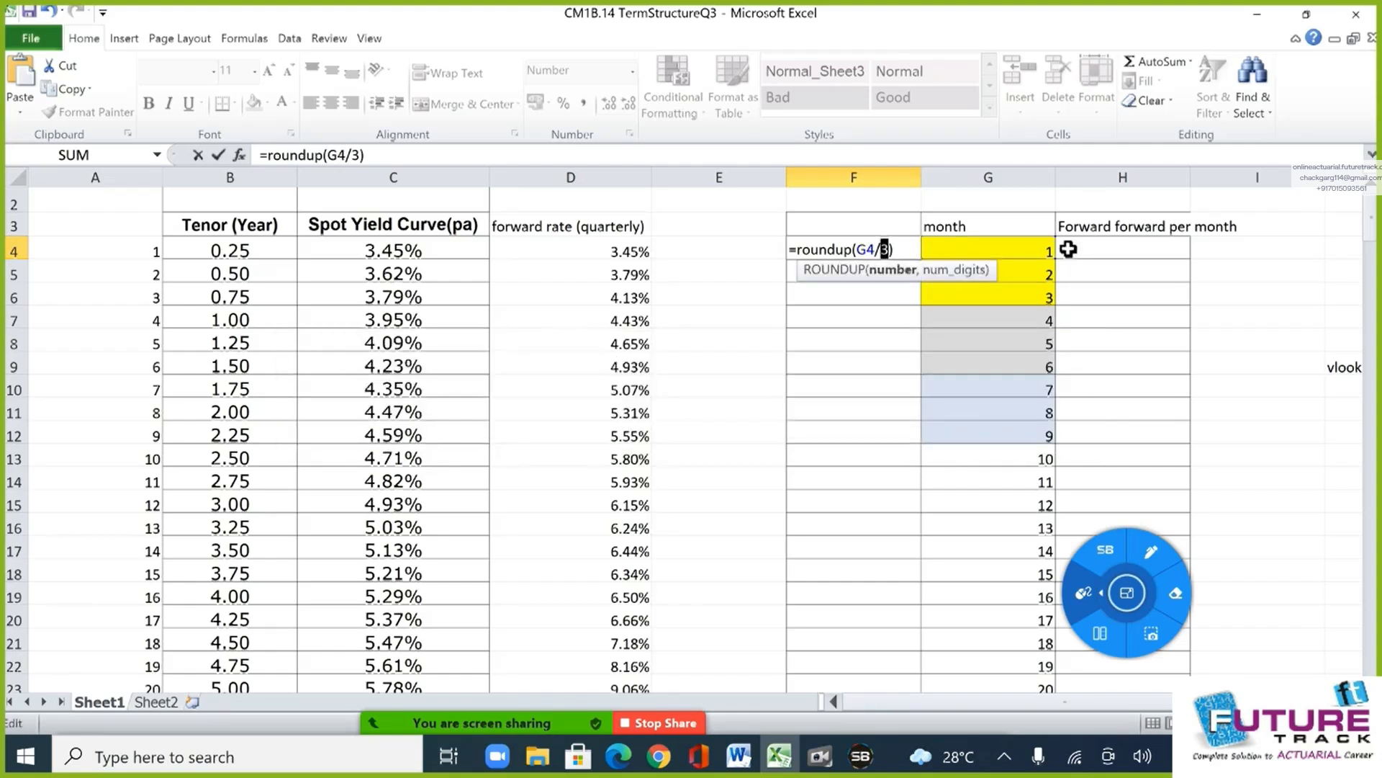
left_click(897, 252)
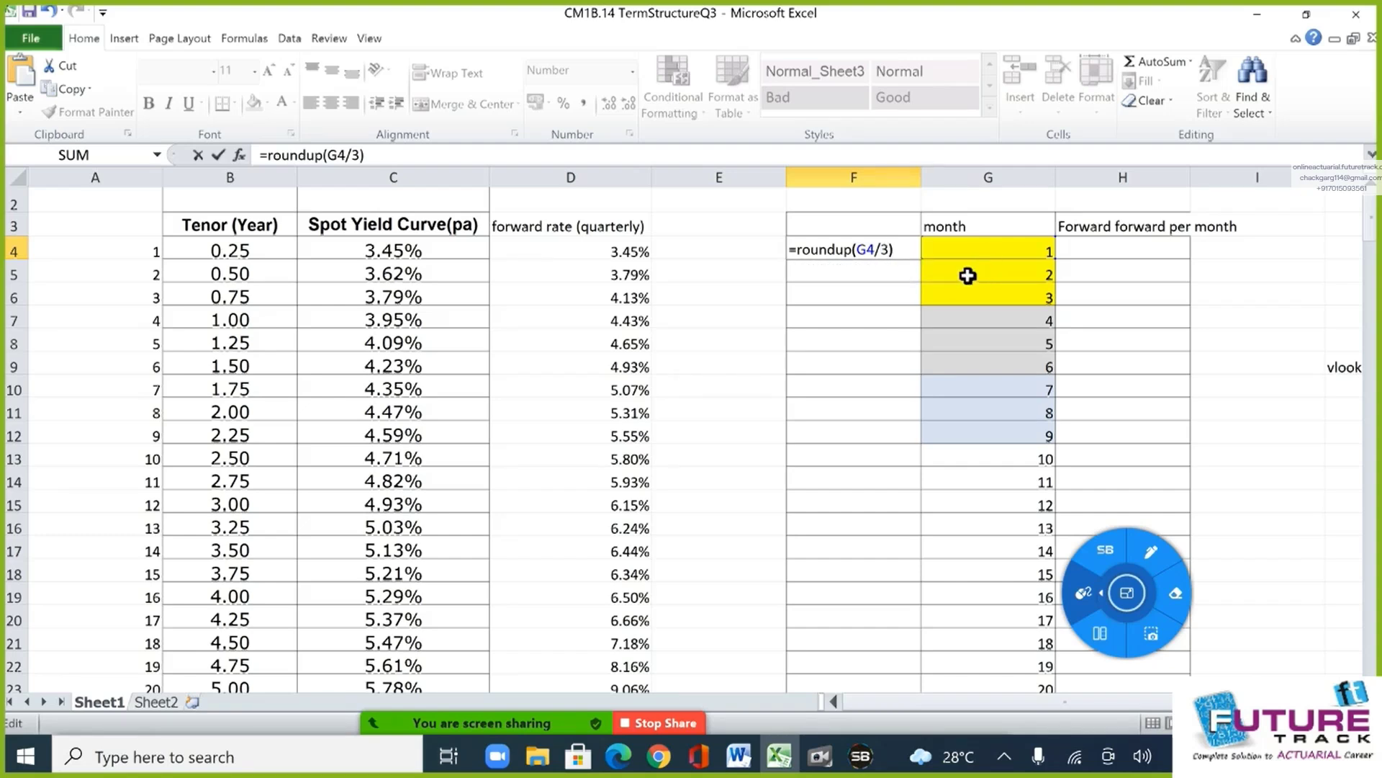
key("Left")
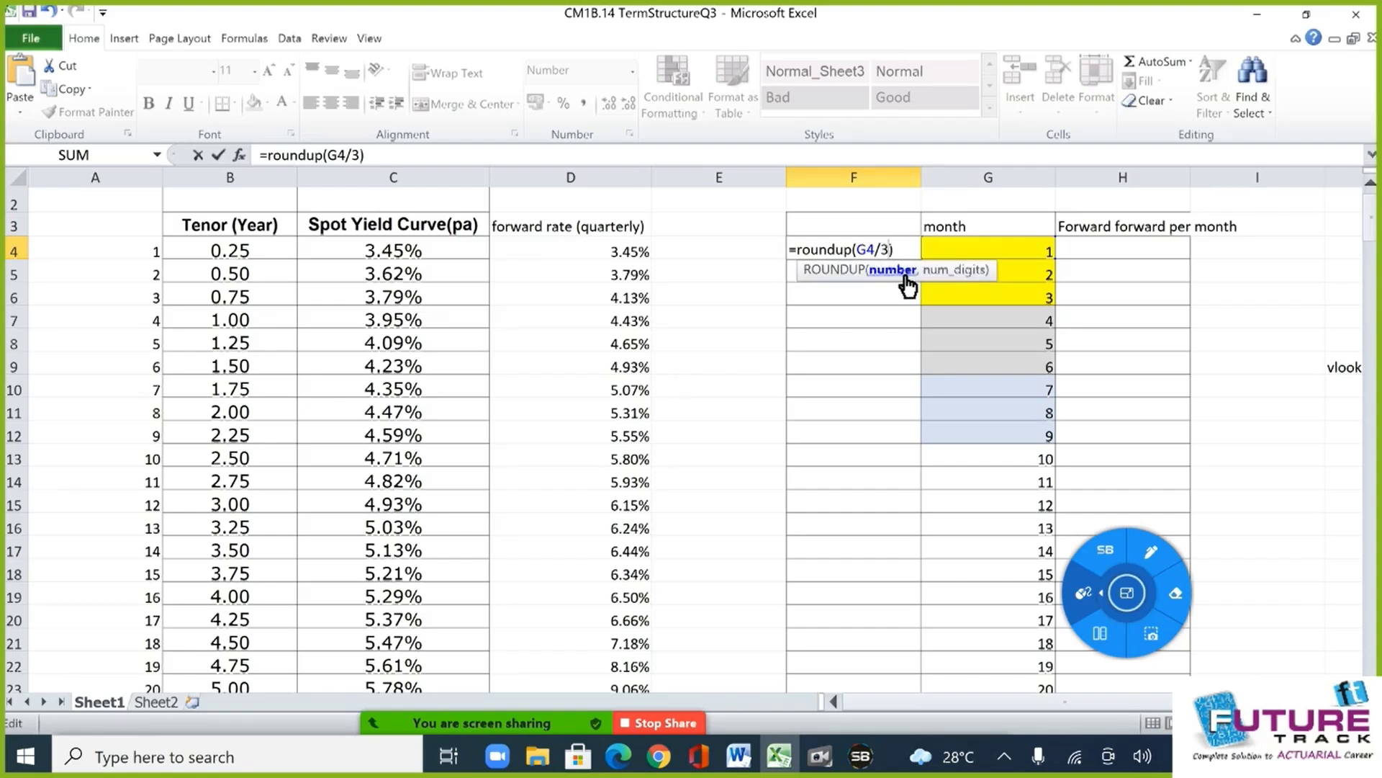
type(",0")
key("Return")
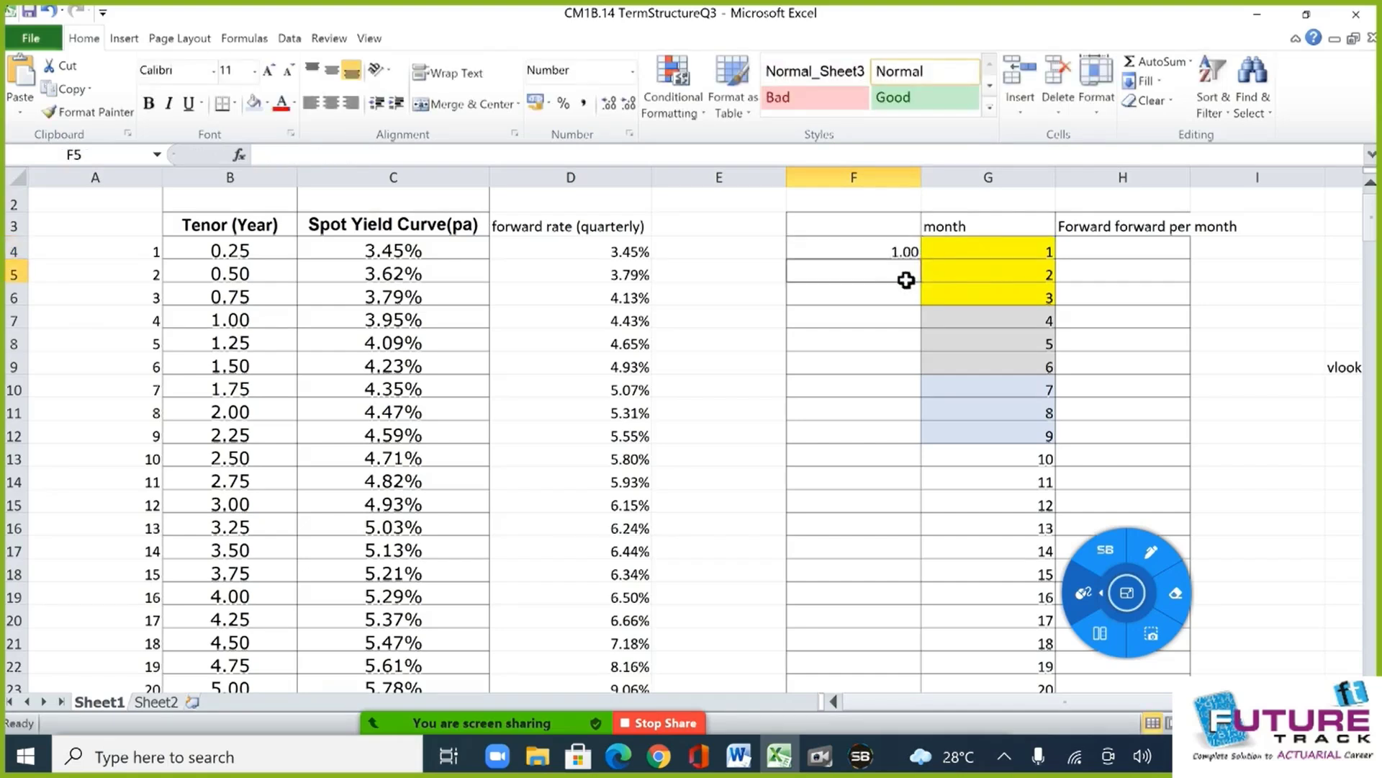
key("Up")
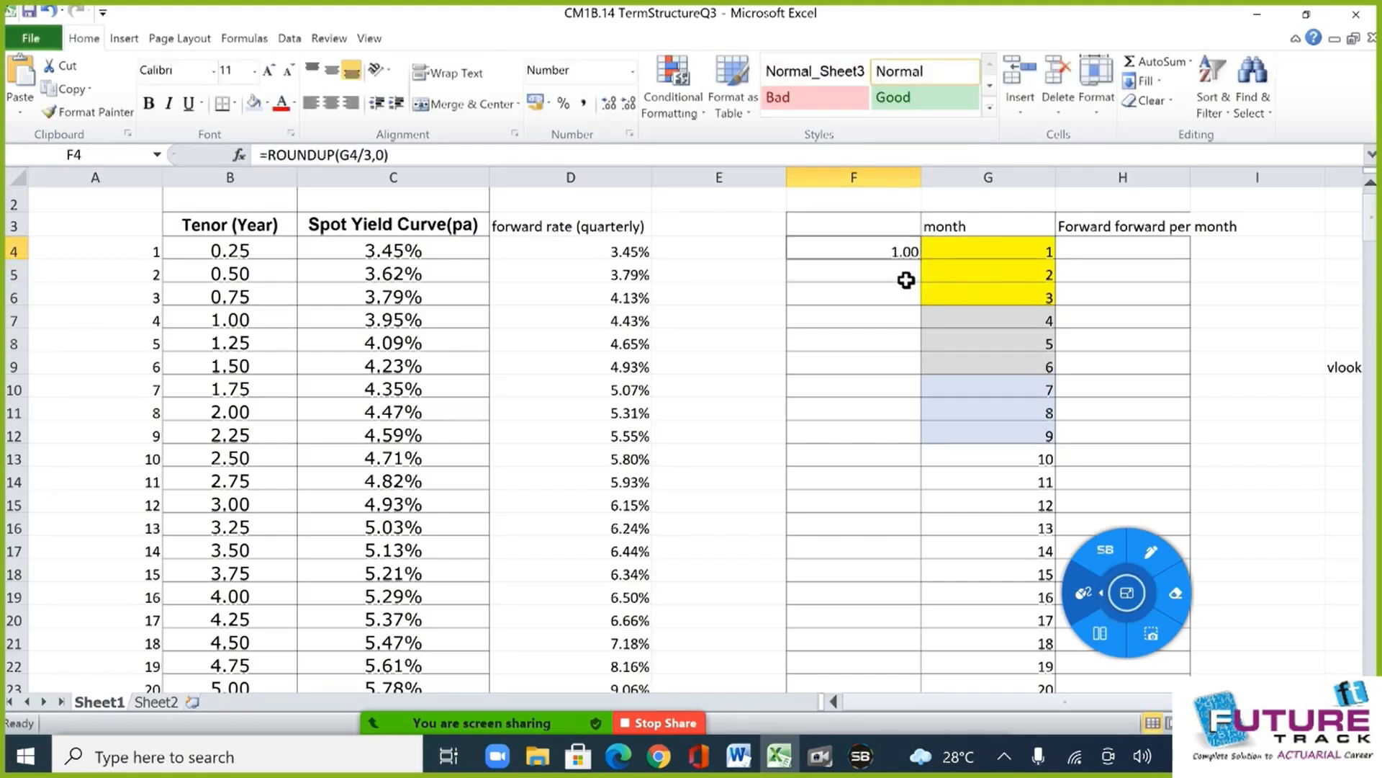
key("Down")
type("=")
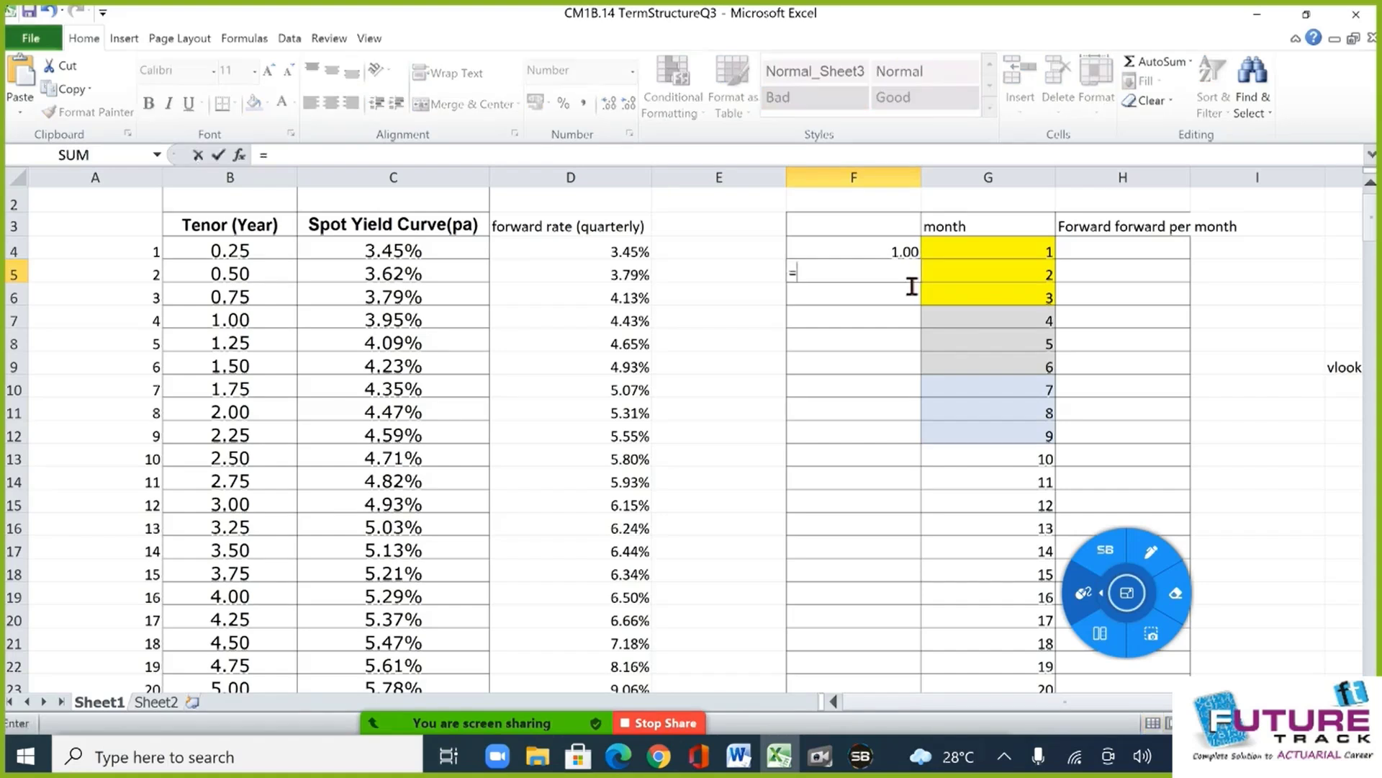
key("Escape")
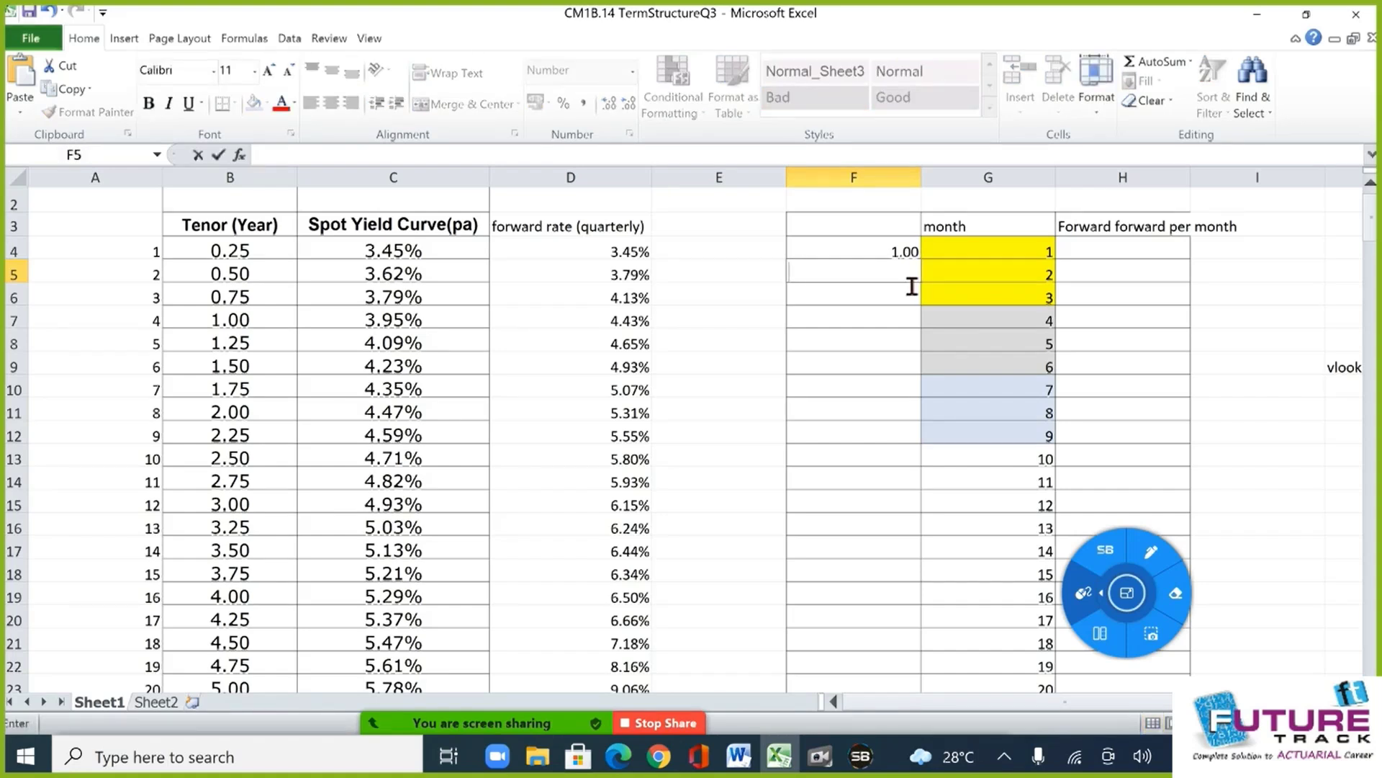
key("Up")
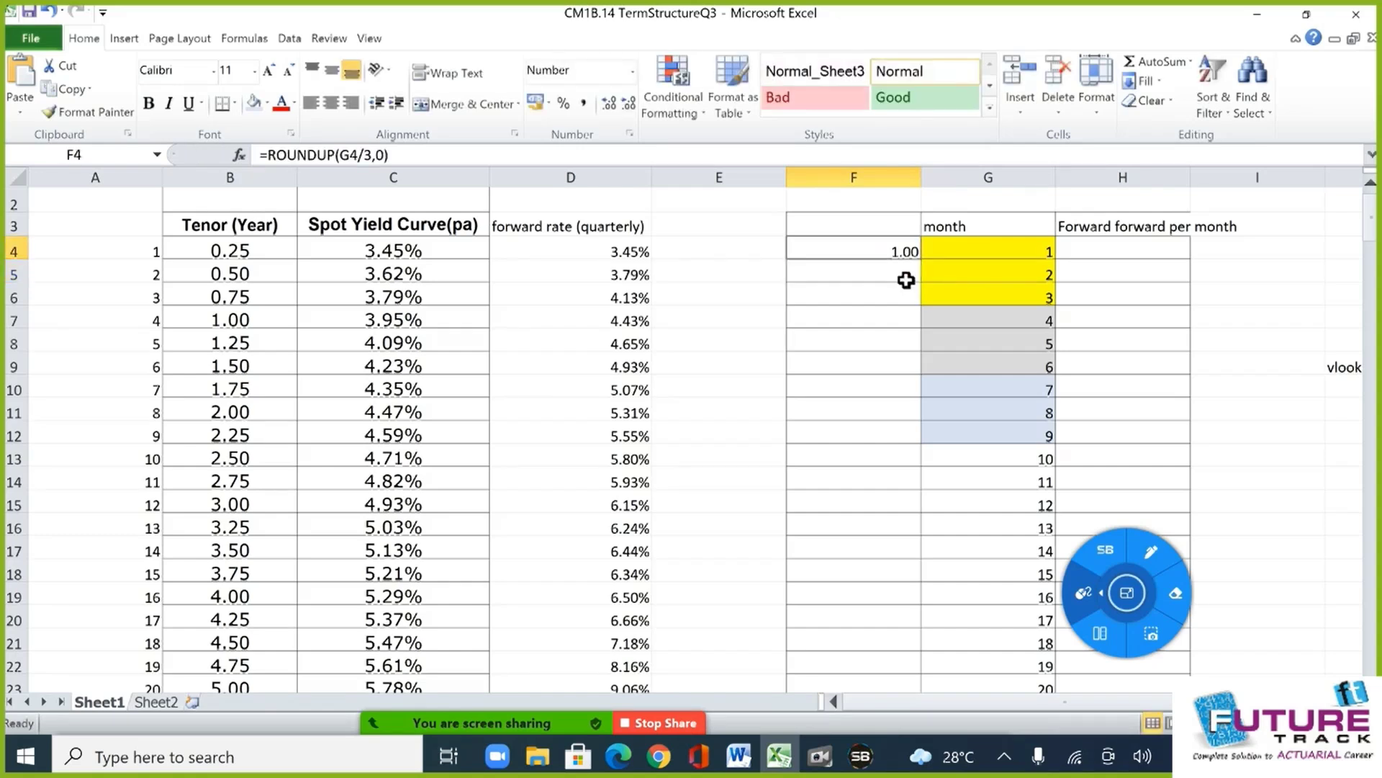
Fill the ROUNDUP formula from F4 down to F6 for months 2 and 3.
key("shift+Down")
key("shift+Down")
key("ctrl+d")
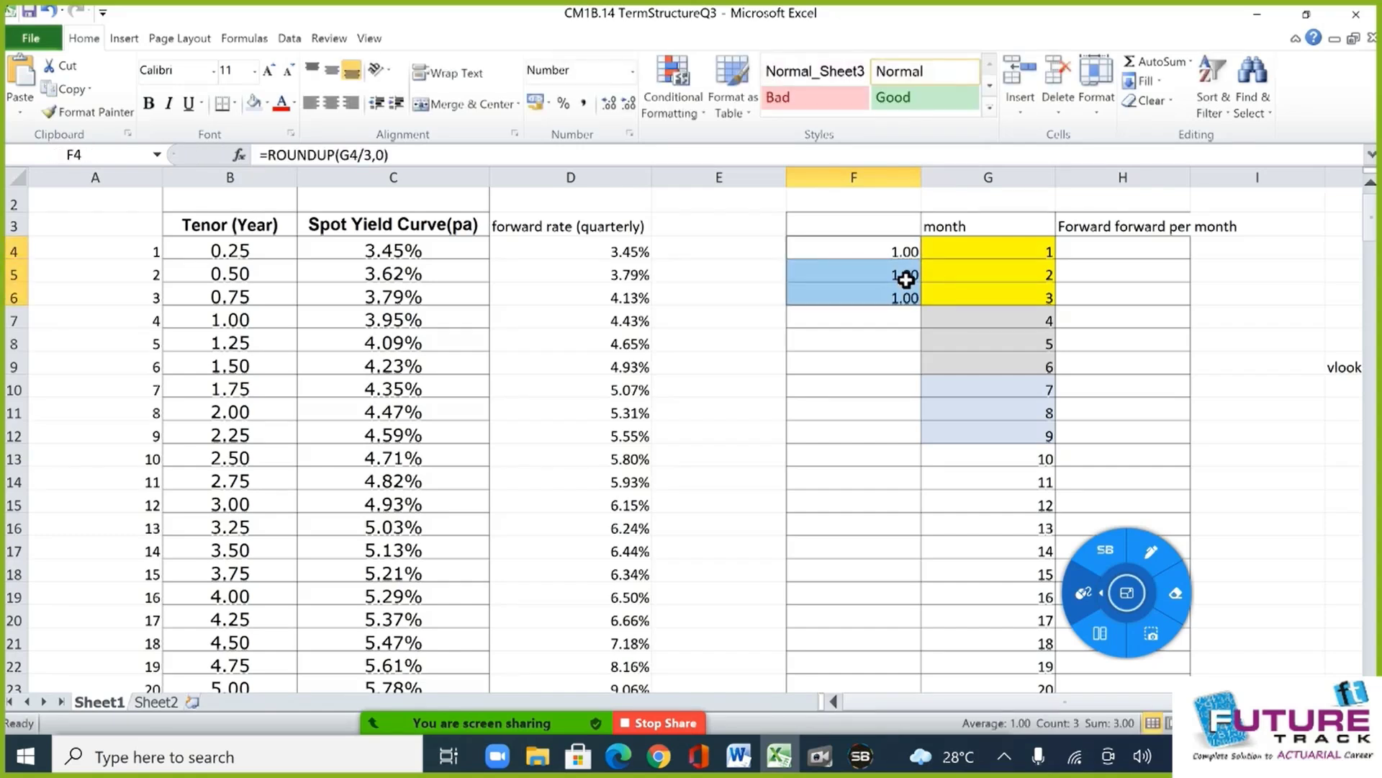
Extend the ROUNDUP formula from F6 down to F9 to cover months 4 to 6.
key("Down")
key("Down")
key("Down")
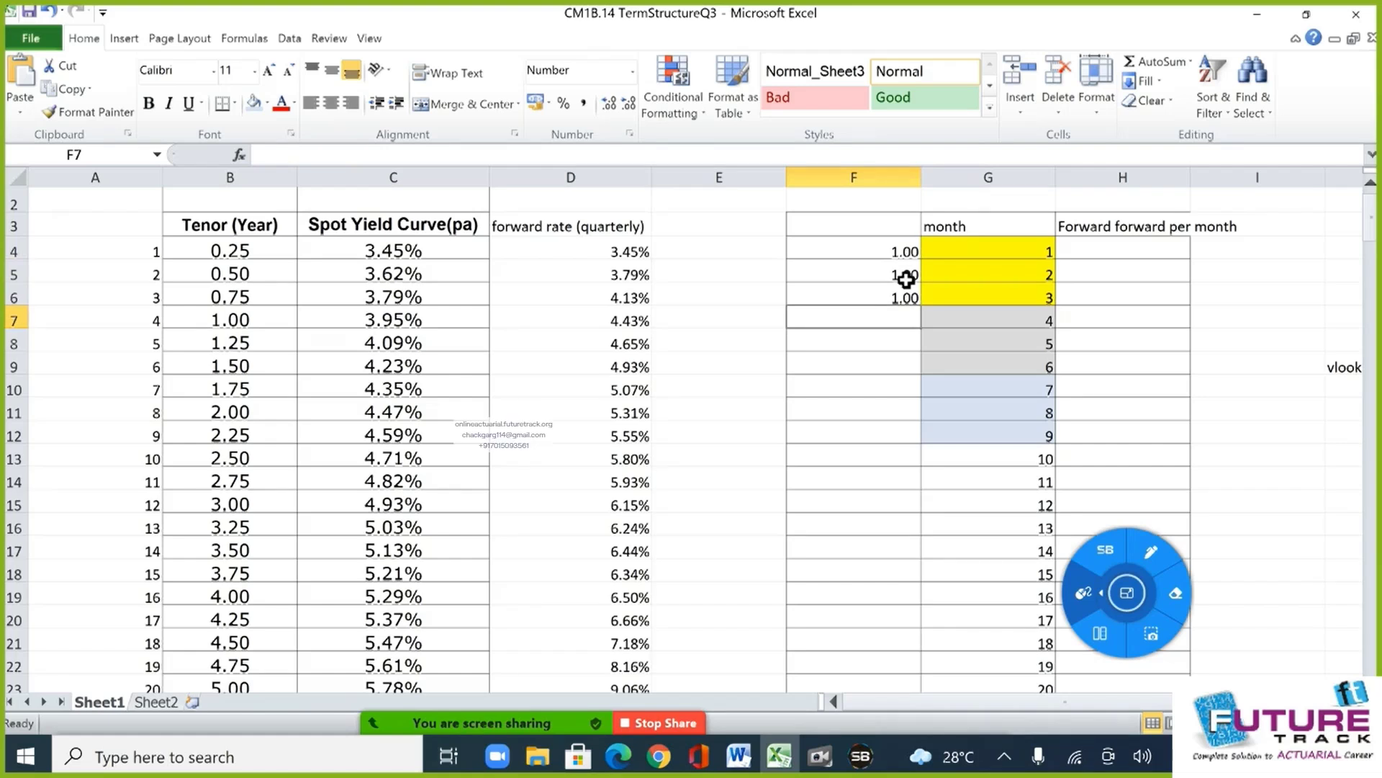
key("shift+Down")
key("shift+Down")
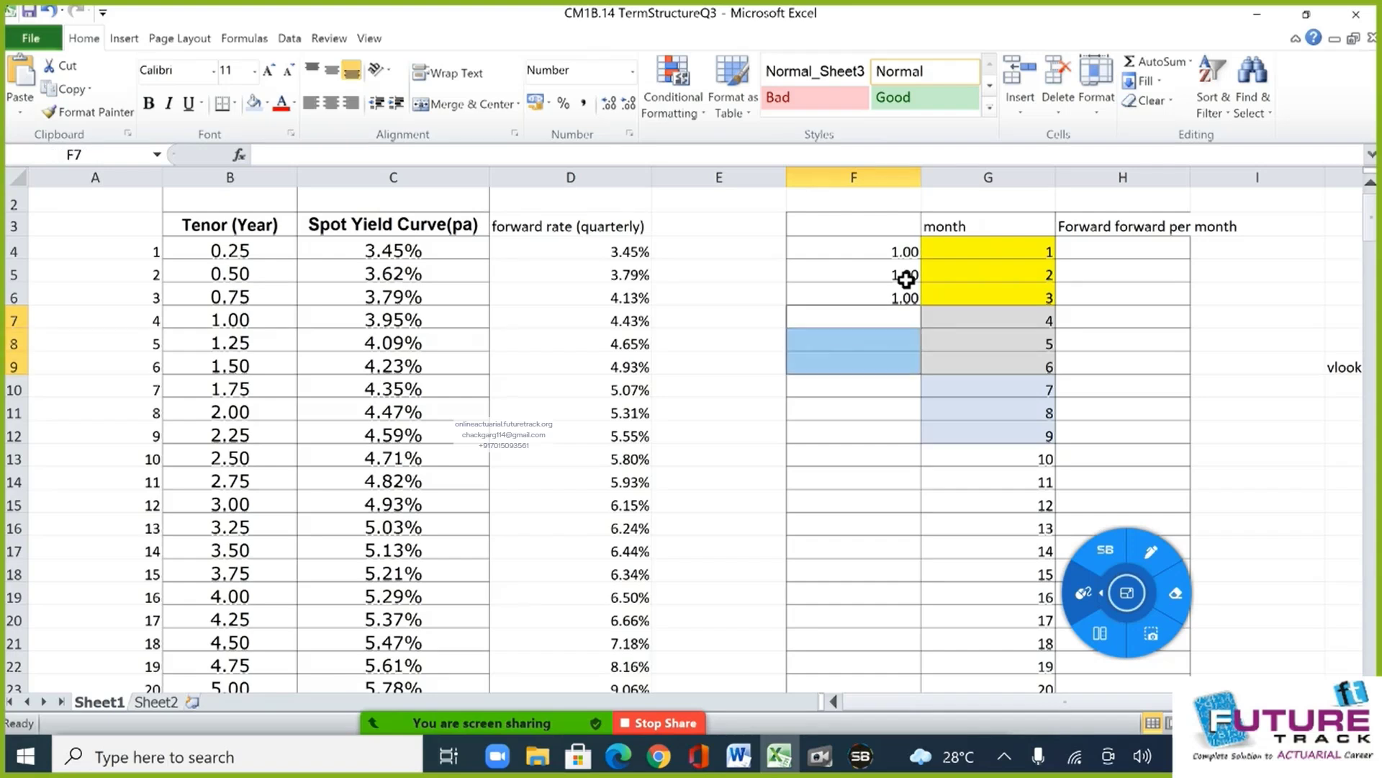
key("Up")
key("Up")
key("Down")
key("shift+Down")
key("shift+Down")
key("shift+Down")
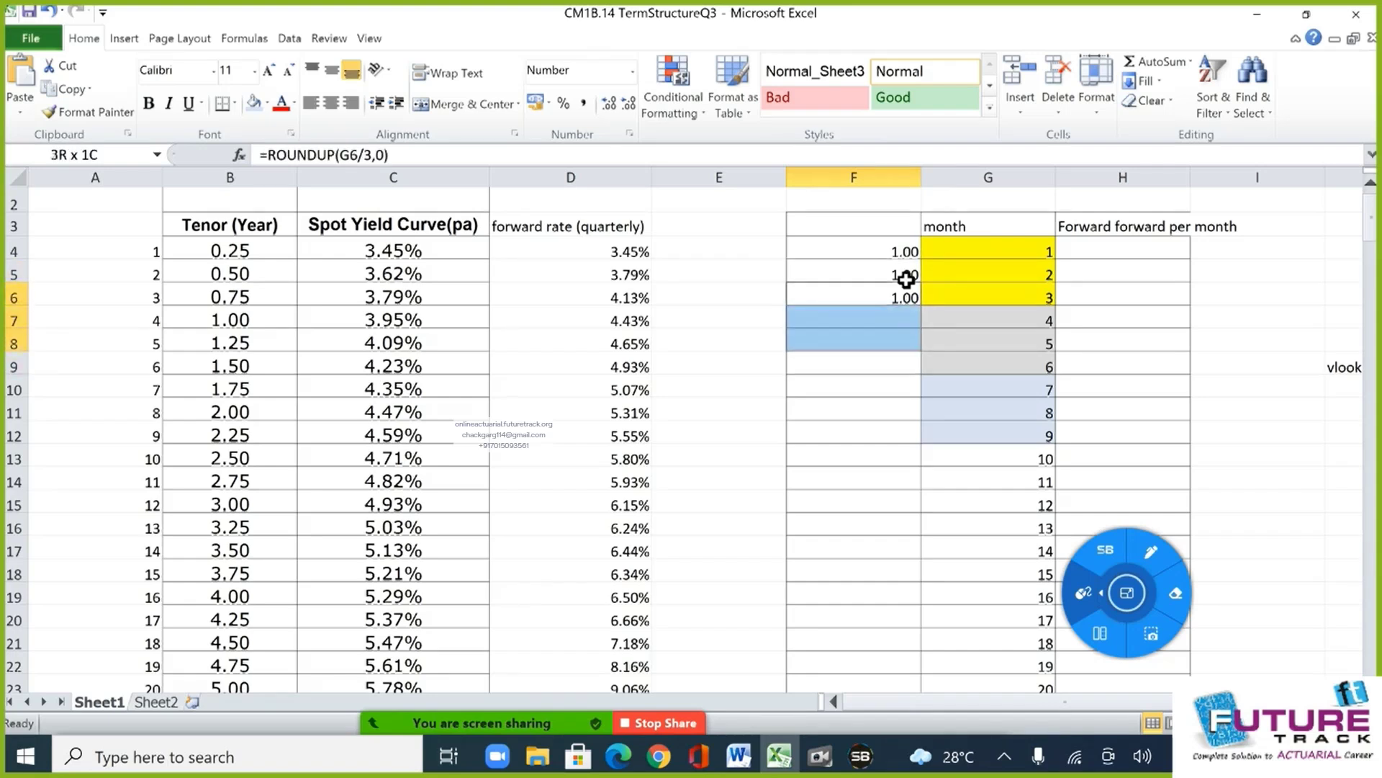
key("ctrl+d")
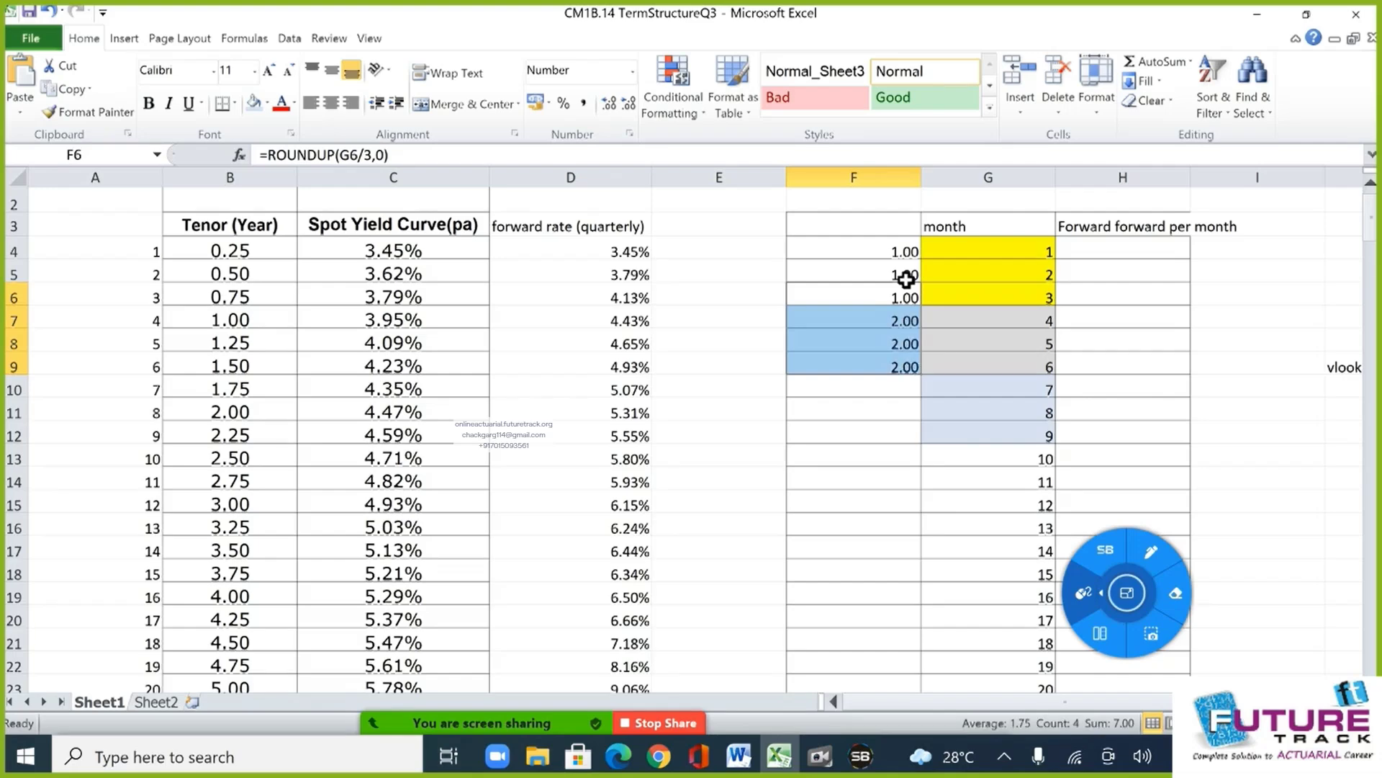
key("Down")
key("Down")
key("Down")
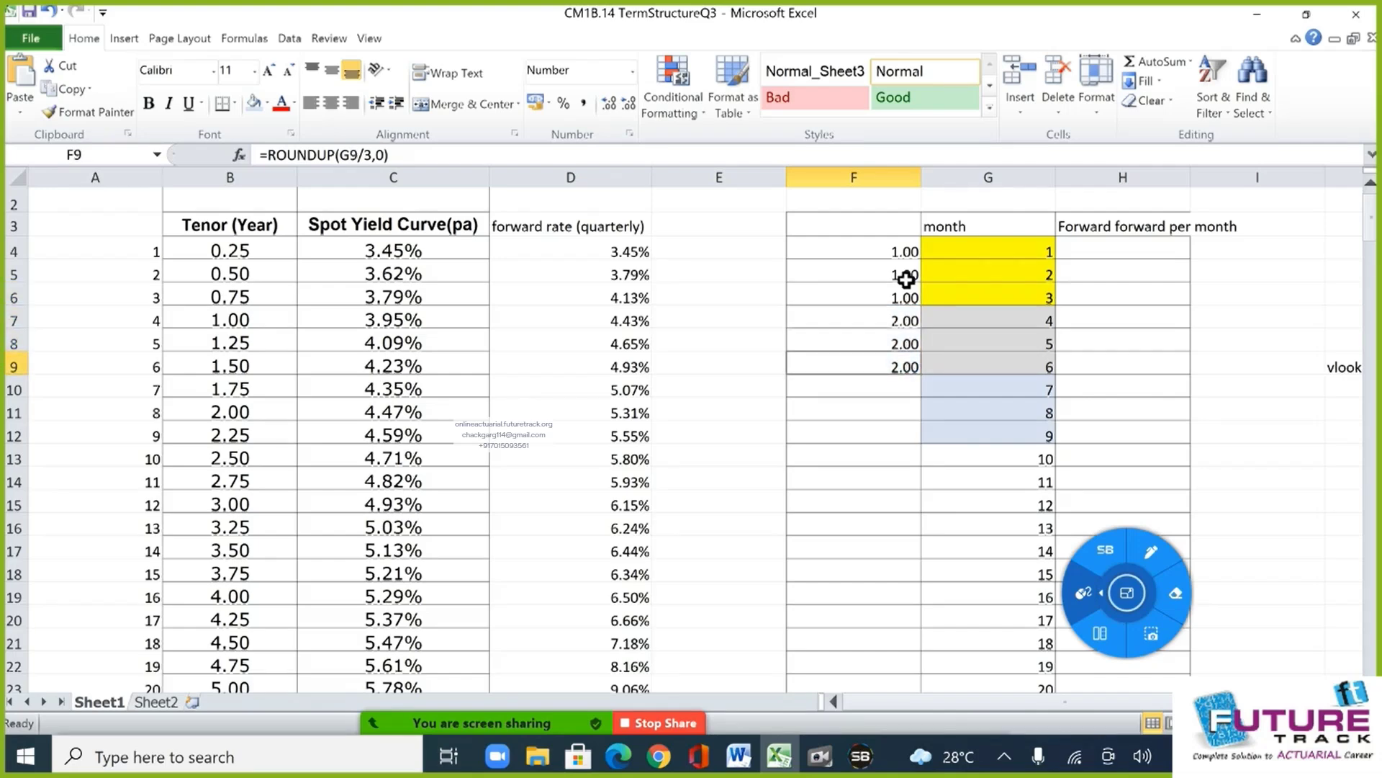
key("shift+Down")
key("shift+Down")
key("shift+Down")
key("shift+Down")
key("shift+Down")
key("shift+Down")
key("shift+Down")
key("shift+Down")
key("shift+Down")
key("shift+Down")
key("shift+Down")
key("shift+Down")
key("shift+Down")
key("shift+Down")
key("shift+Down")
key("shift+Down")
key("shift+Down")
key("shift+Down")
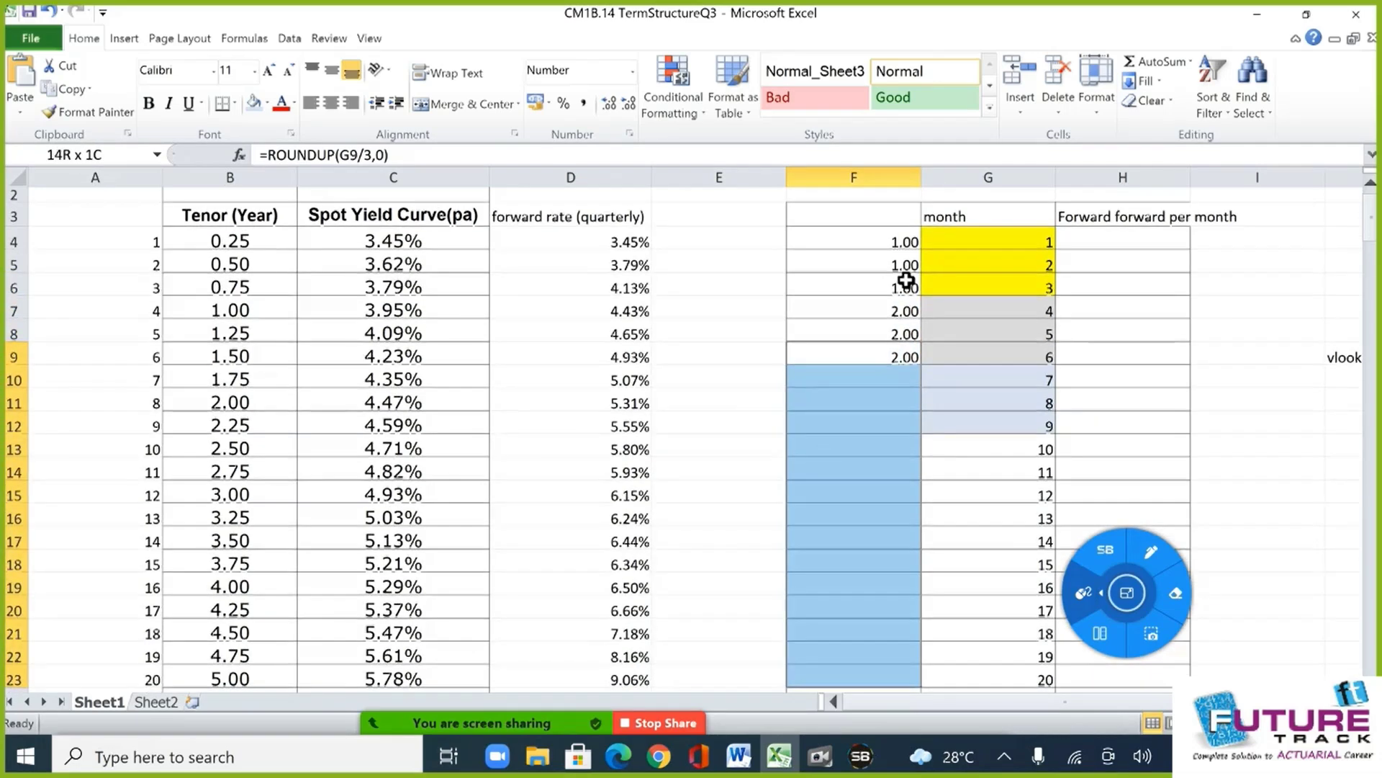
key("shift+Down")
key("shift+Down")
key("shift+Down")
key("shift+Down")
key("shift+Down")
key("shift+Down")
key("shift+Down")
key("shift+Down")
key("shift+Down")
key("shift+Down")
key("shift+Down")
key("shift+Down")
key("shift+Down")
key("shift+Down")
key("shift+Down")
key("shift+Down")
key("shift+Down")
key("shift+Down")
key("shift+Down")
key("shift+Down")
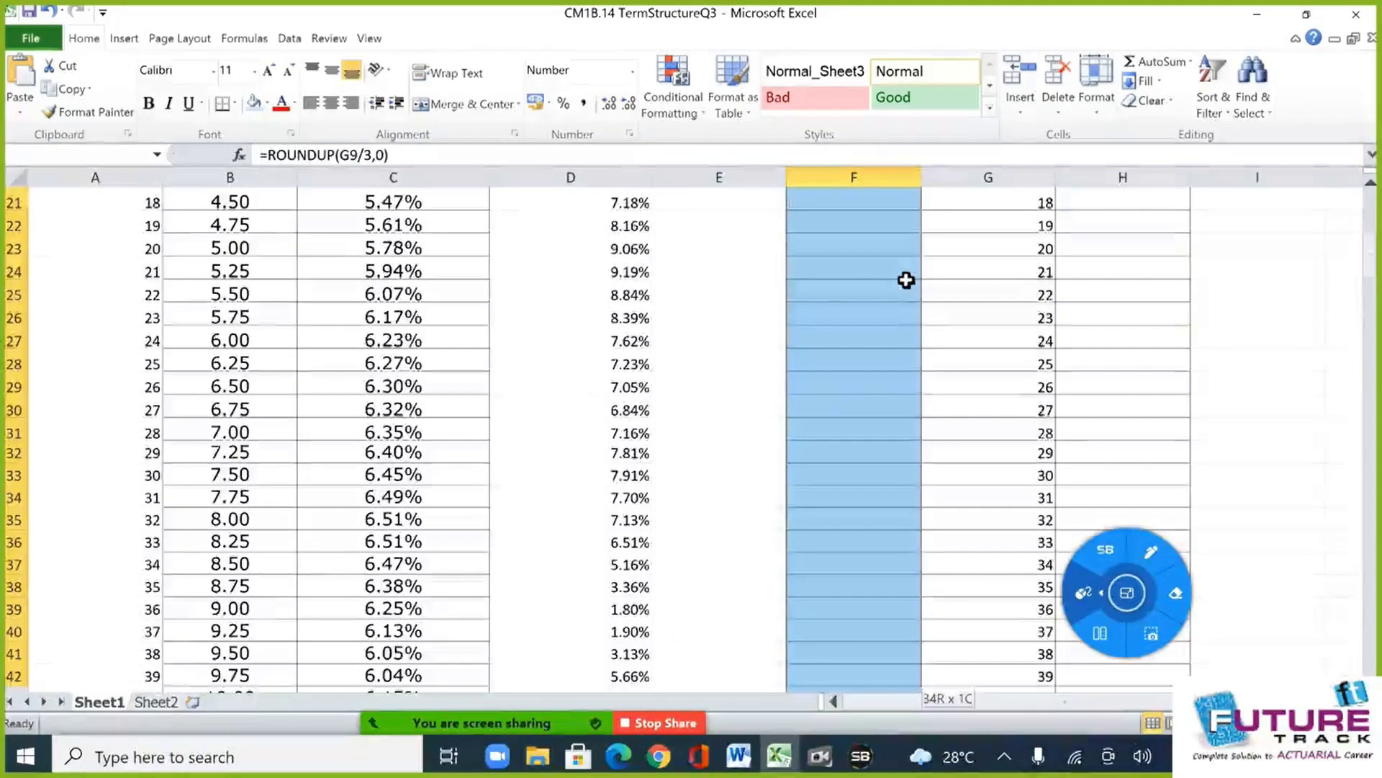
key("shift+Down")
key("shift+Down")
key("shift+Down")
key("shift+Down")
key("shift+Down")
key("shift+Down")
key("shift+Down")
key("shift+Down")
key("shift+Down")
key("shift+Down")
key("shift+Down")
key("shift+Down")
key("shift+Down")
key("shift+Down")
key("shift+Down")
key("shift+Down")
key("shift+Down")
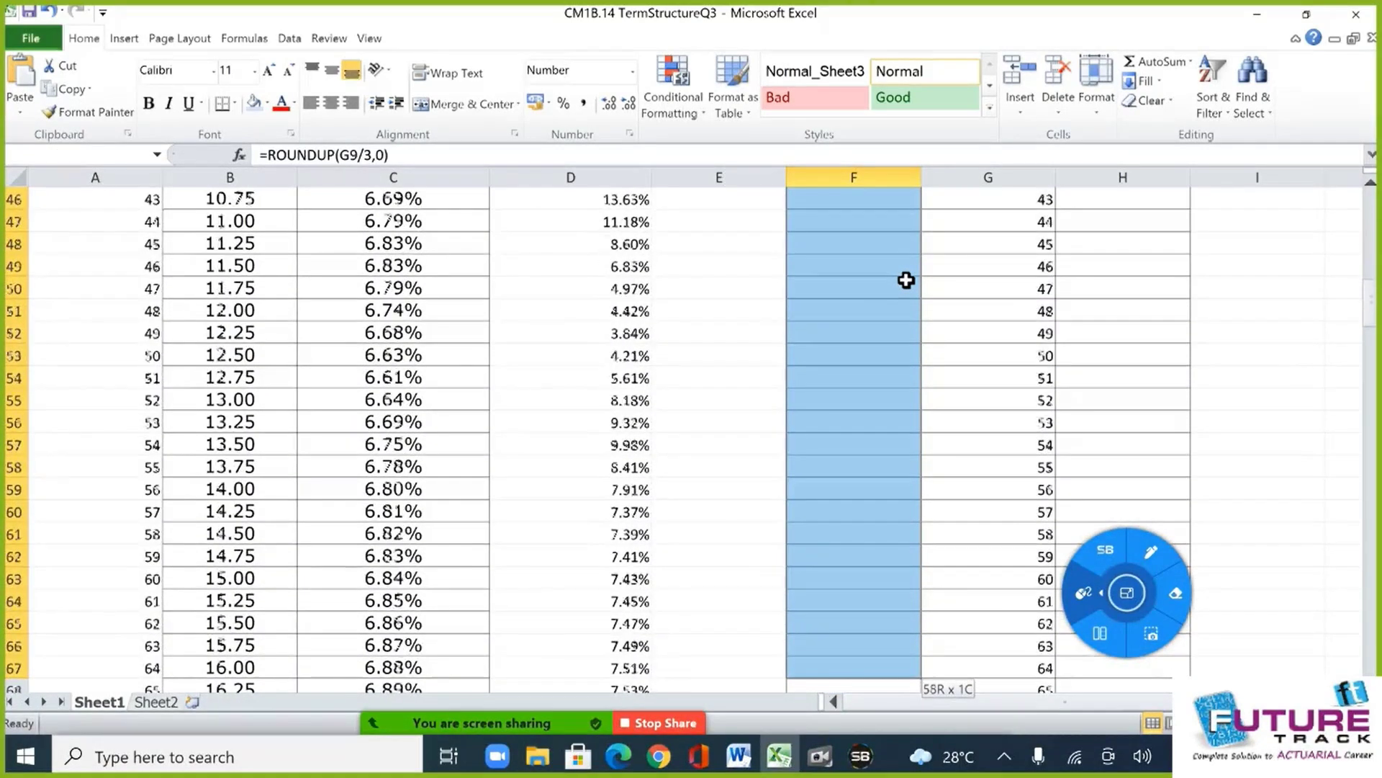
key("shift+Down")
key("shift+Down")
key("shift+Down")
Fill the ROUNDUP formula from F9 down to F243 so every month up to 240 has its quarter number.
key("Right")
key("ctrl+Down")
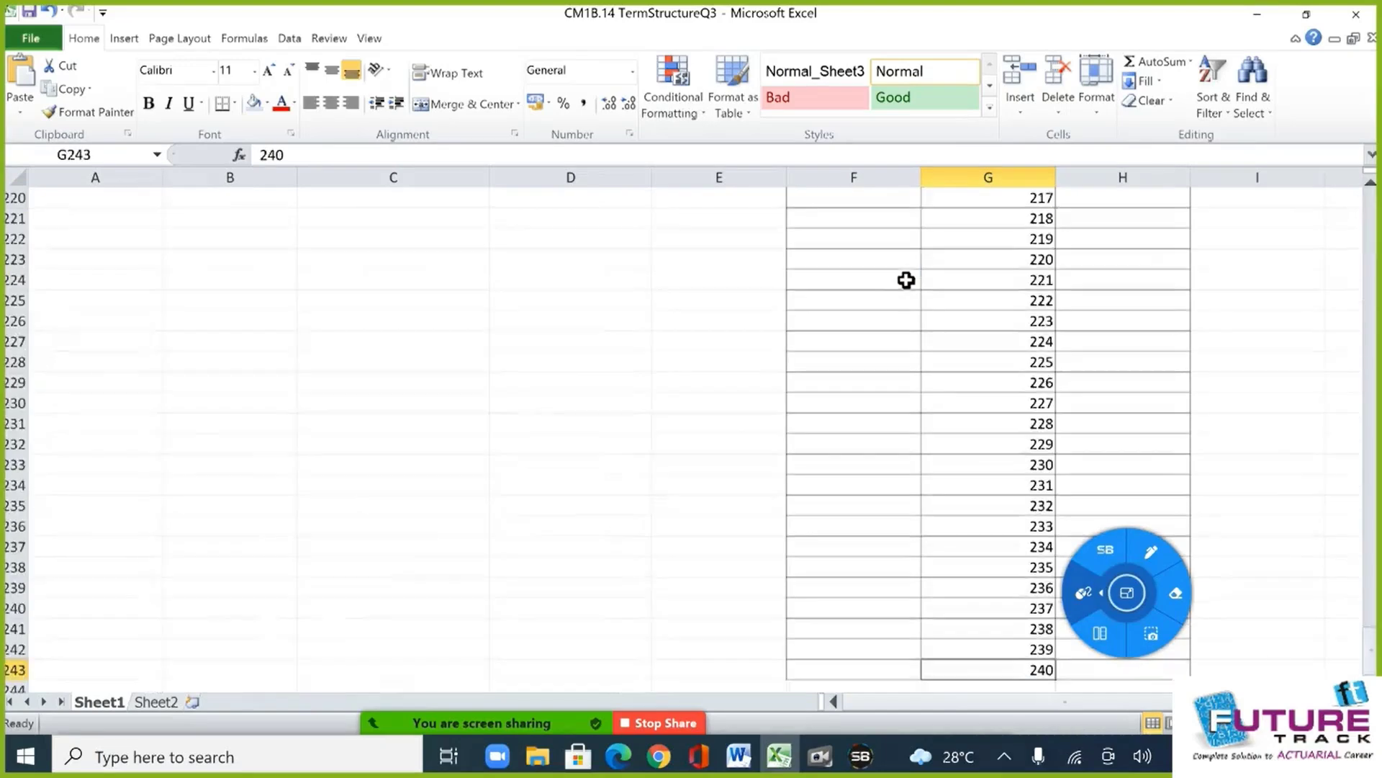
key("Left")
key("ctrl+shift+Up")
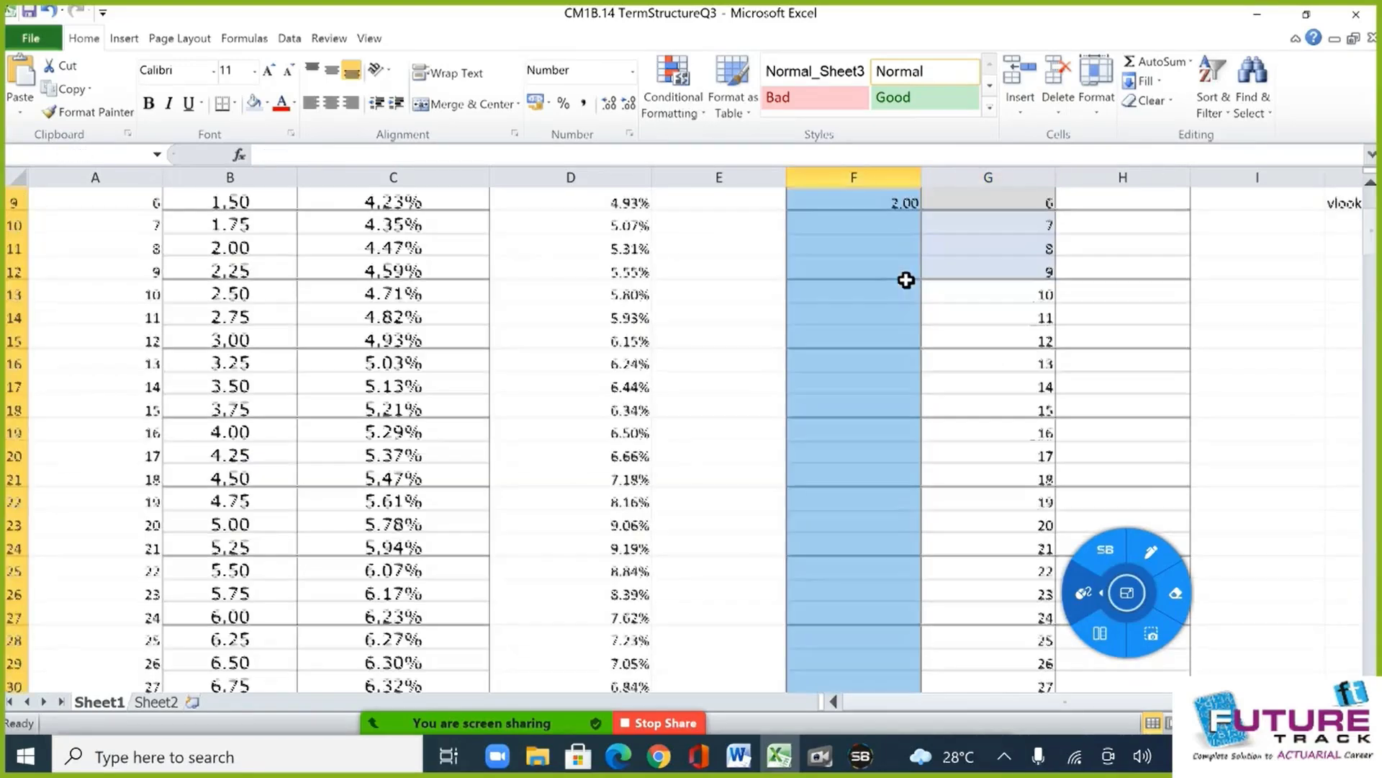
key("ctrl+d")
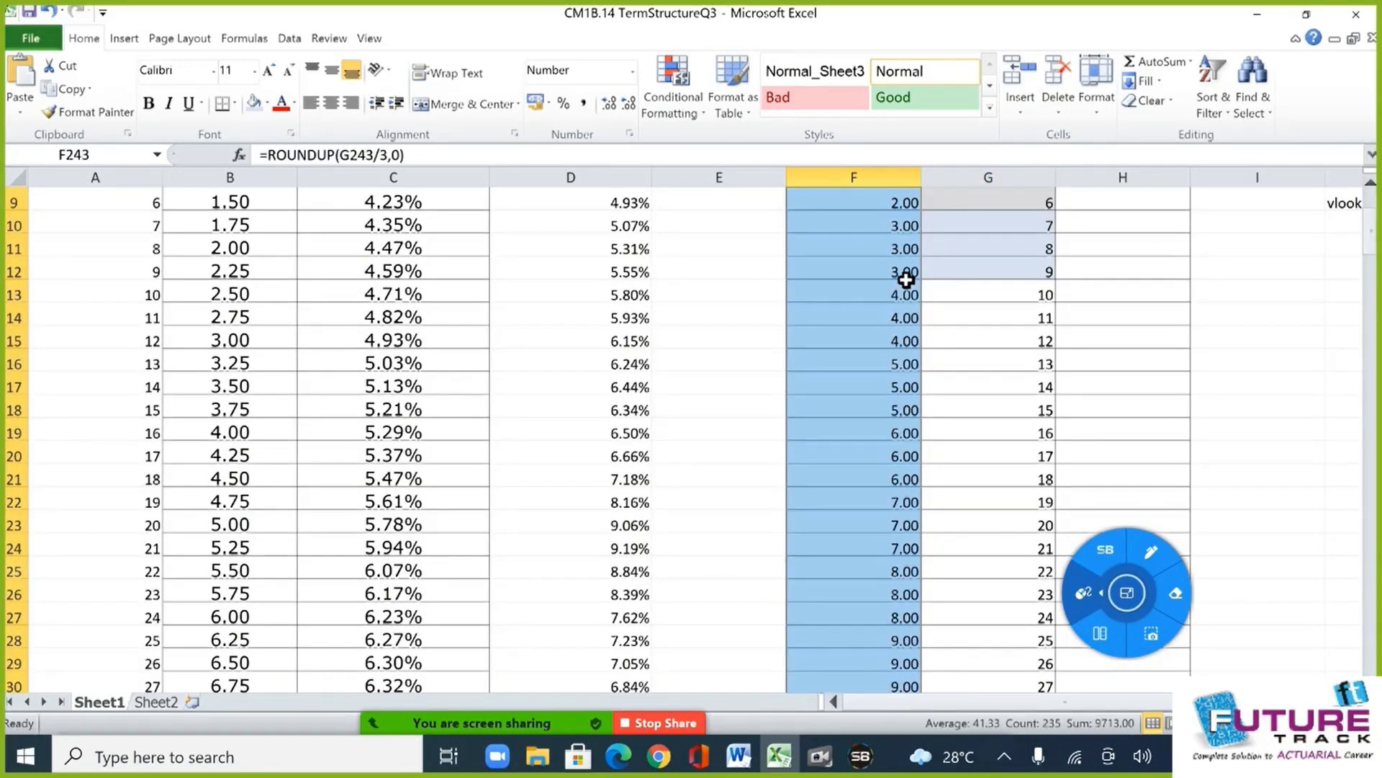
scroll(922, 271, "up", 3)
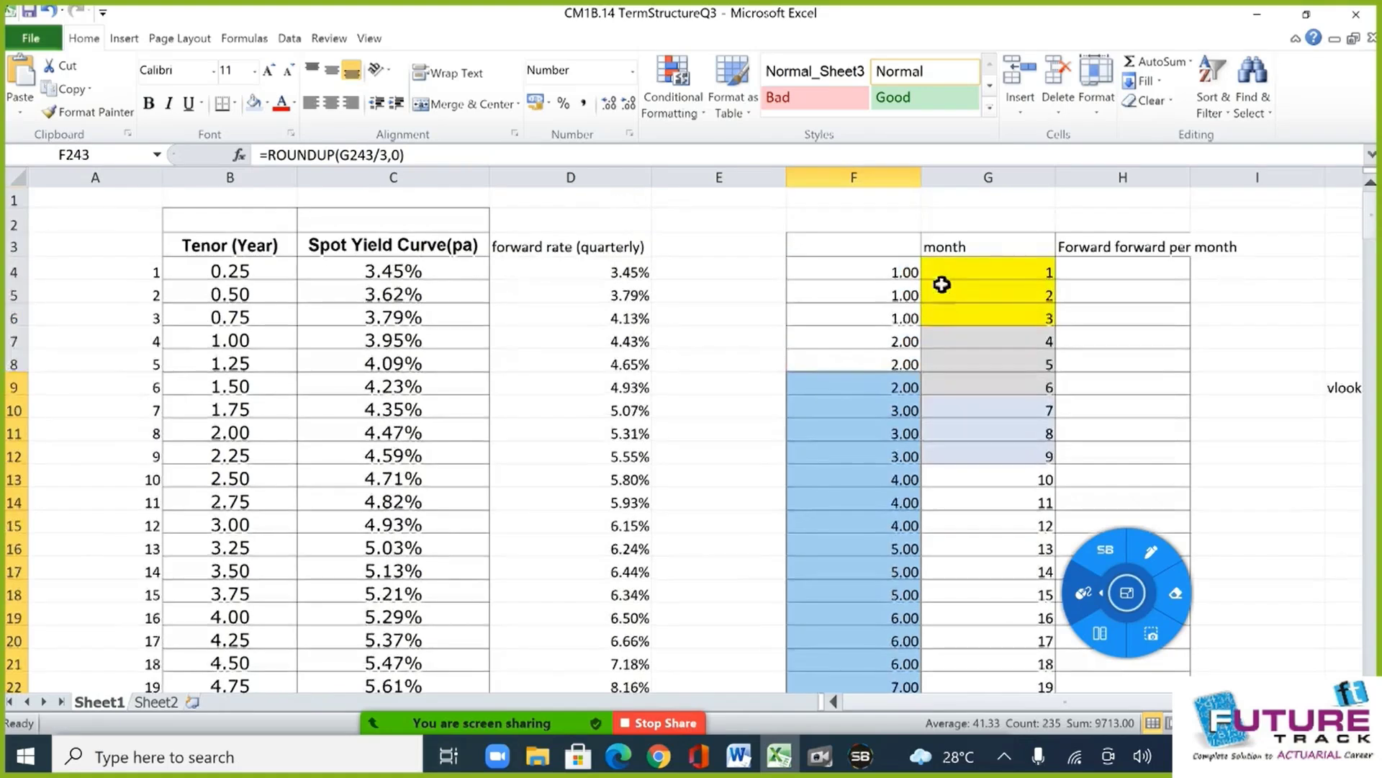
left_click(885, 345)
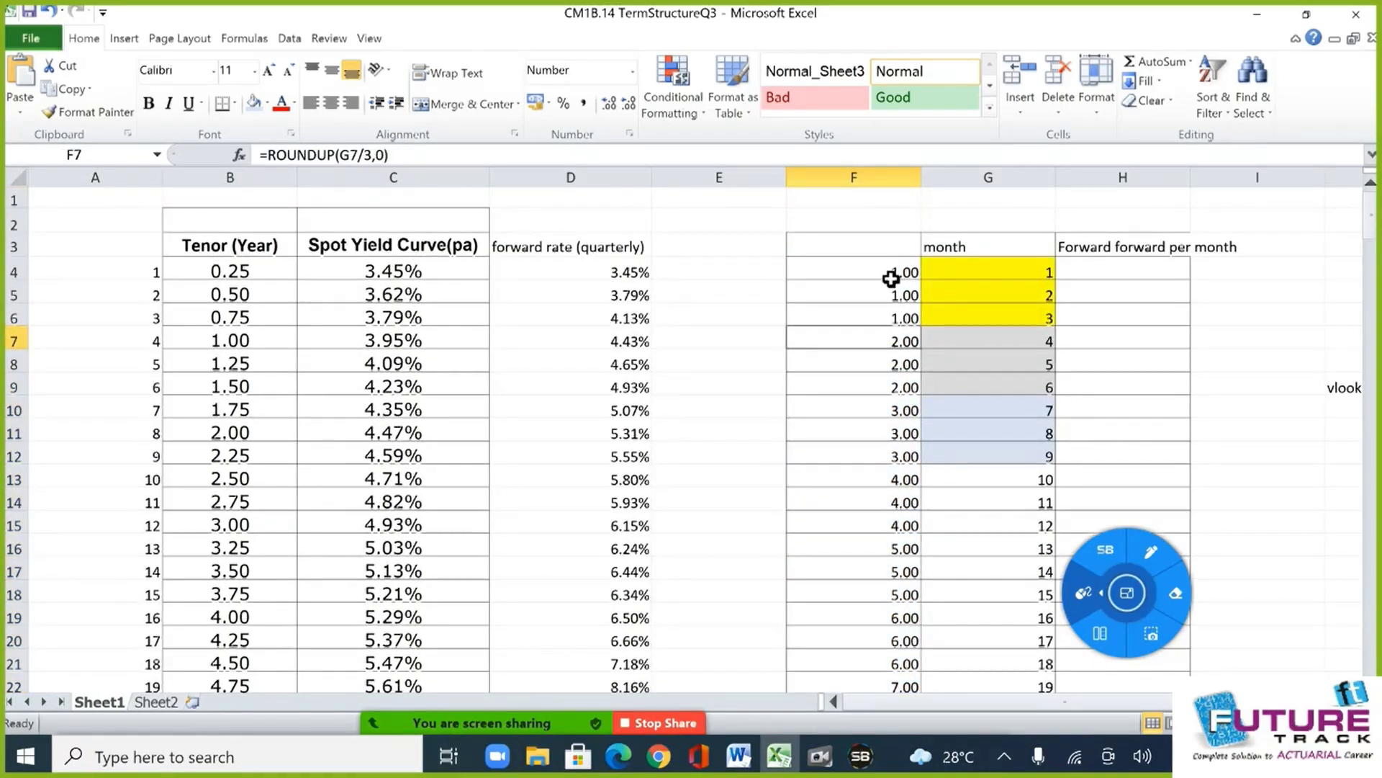
left_click(134, 274)
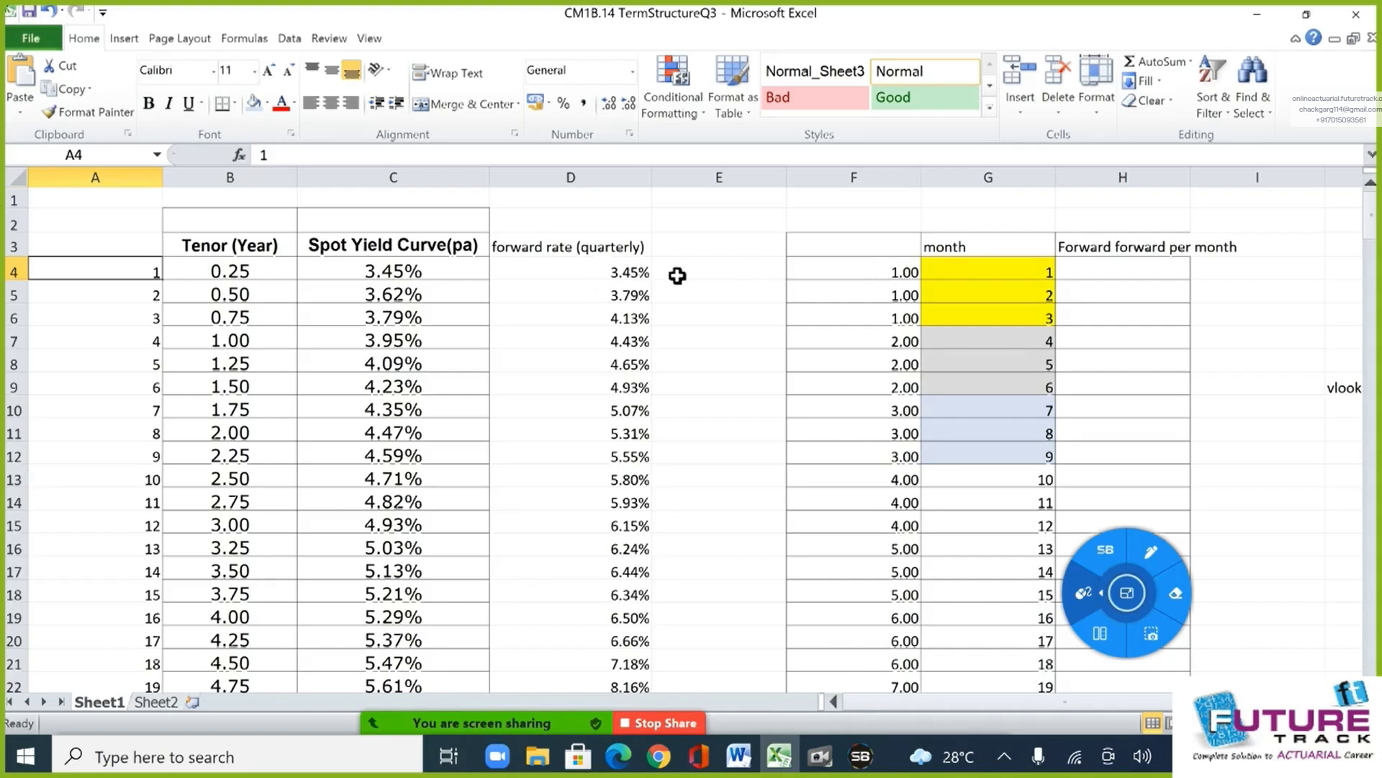
Begin the monthly forward rate formula in H4 as =(1+VLOOKUP(F4, using the quarter number as the lookup value.
left_click(1104, 272)
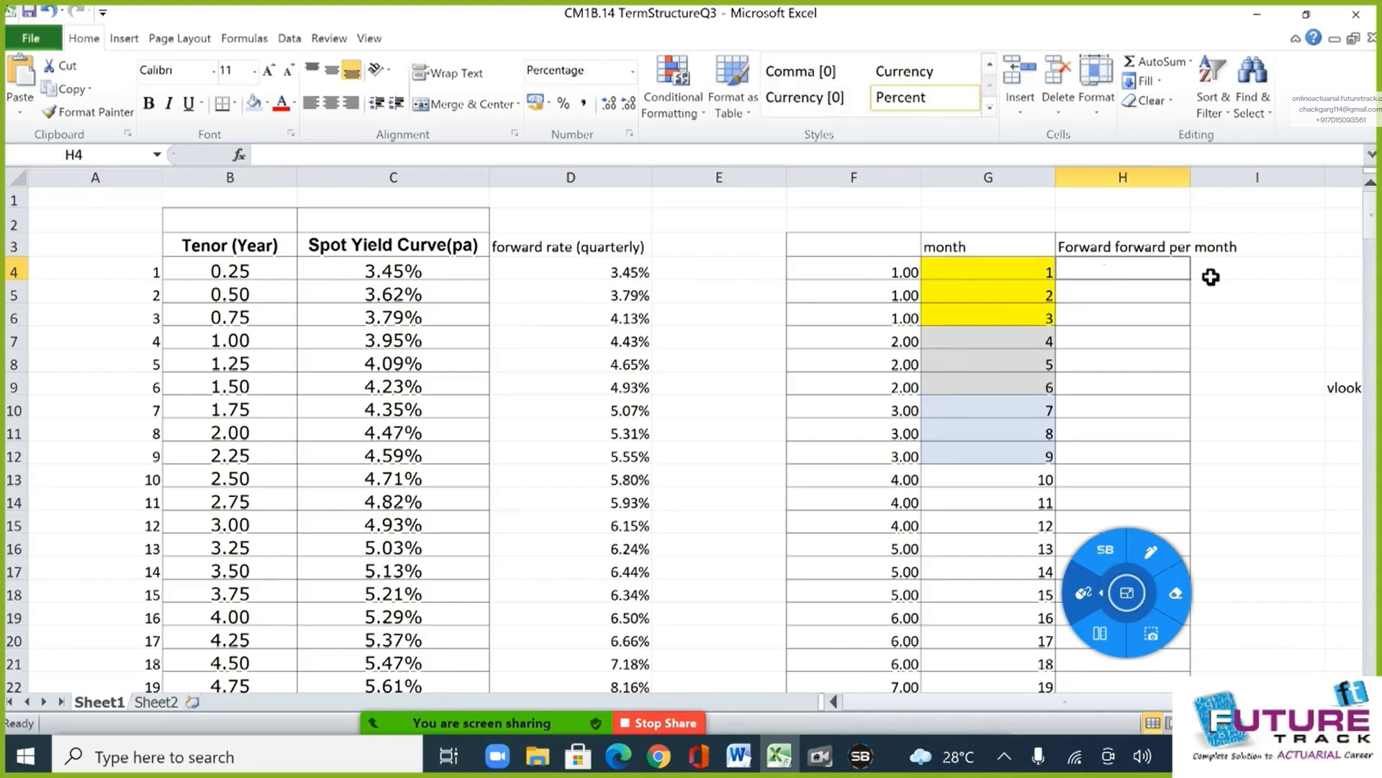
type("=(")
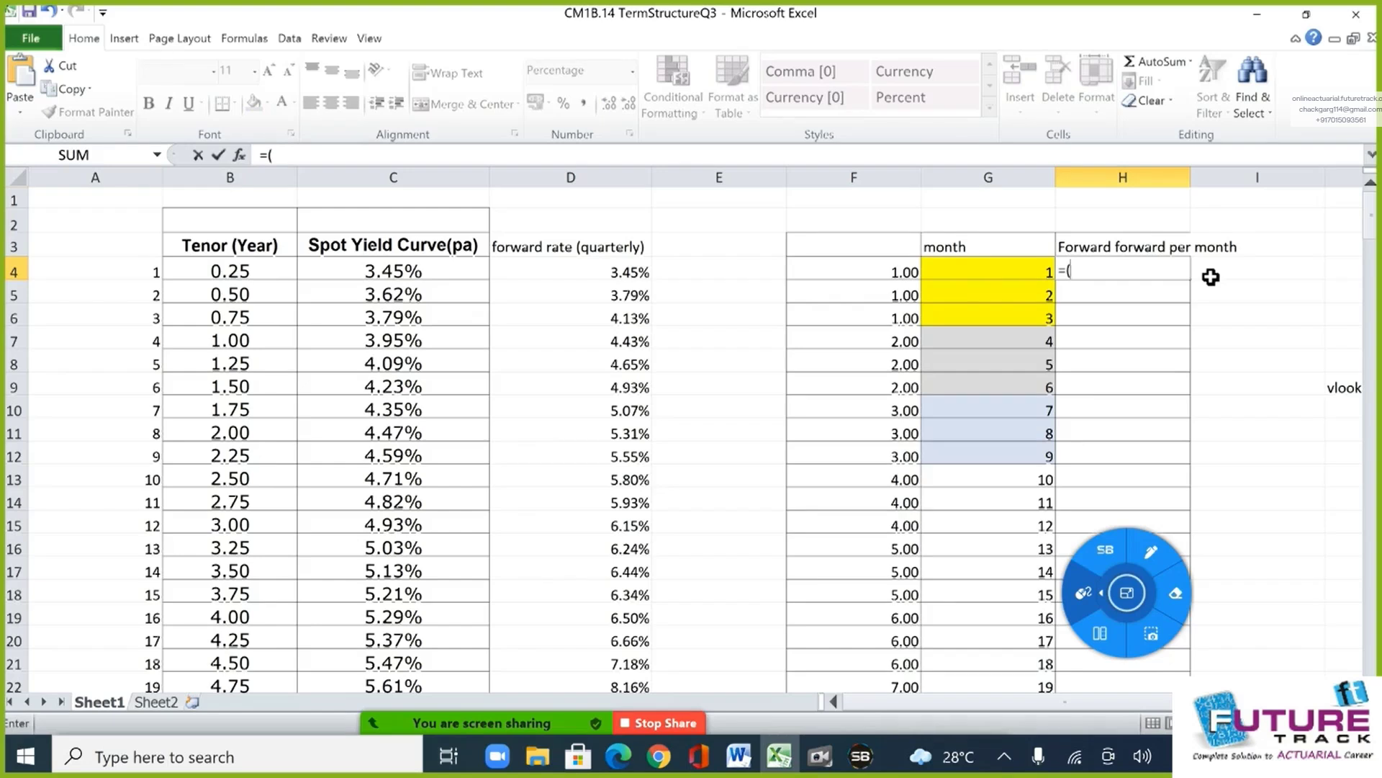
type("1+vlook")
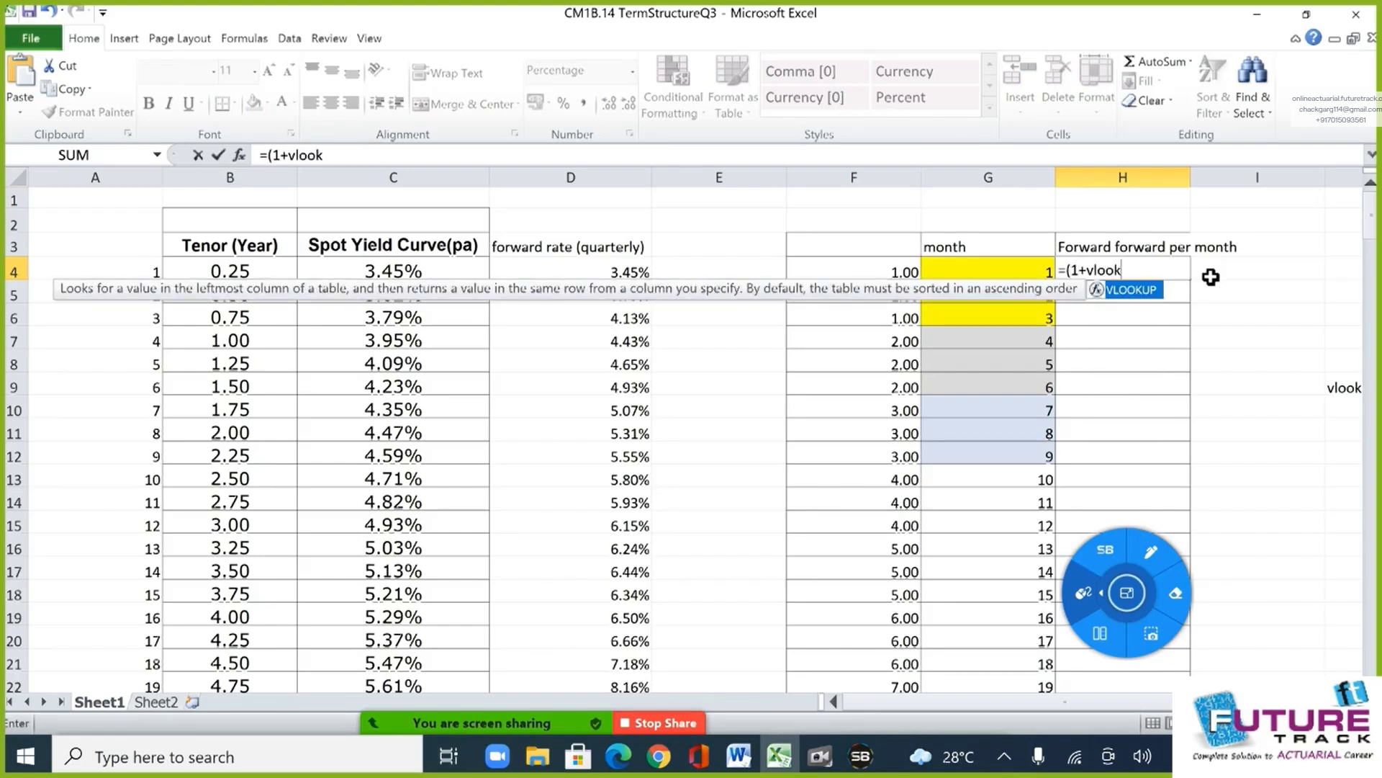
key("Tab")
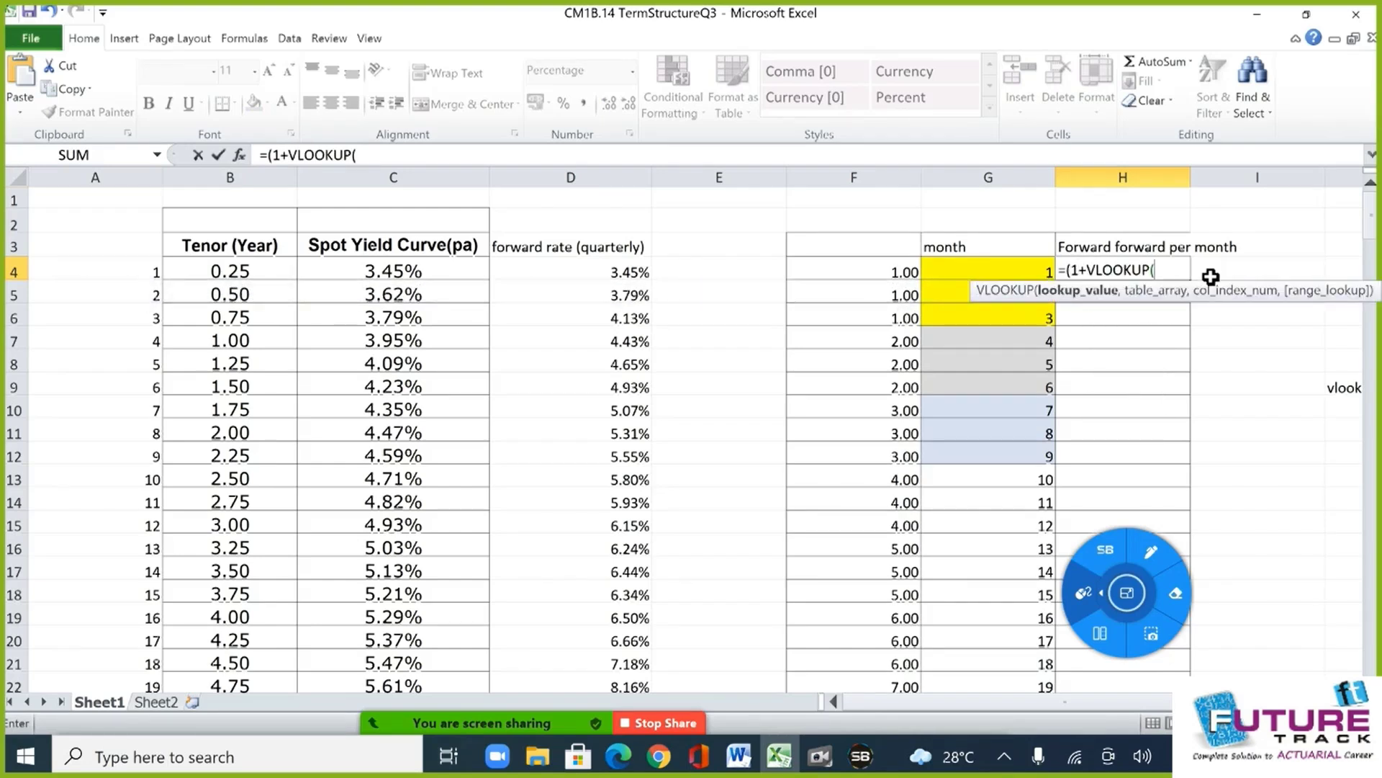
left_click(867, 274)
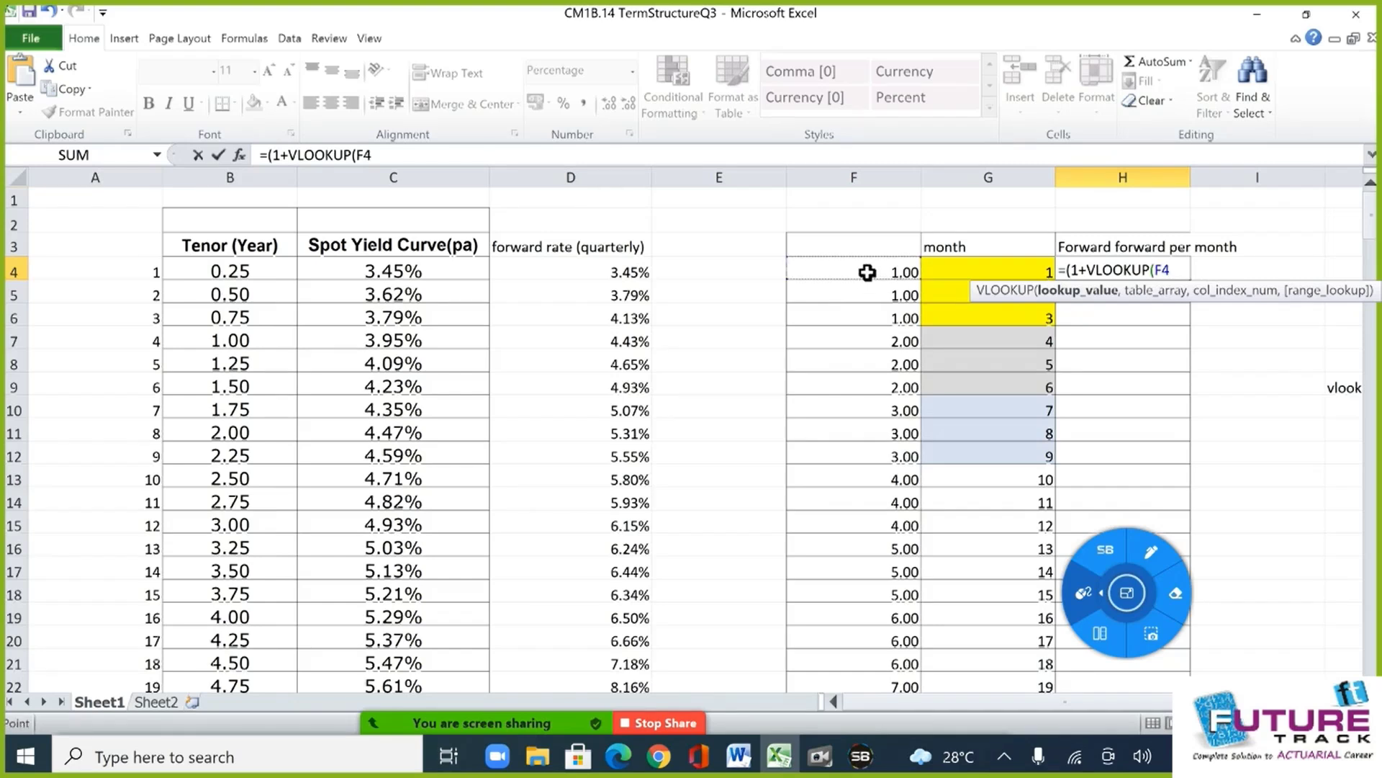
type(",")
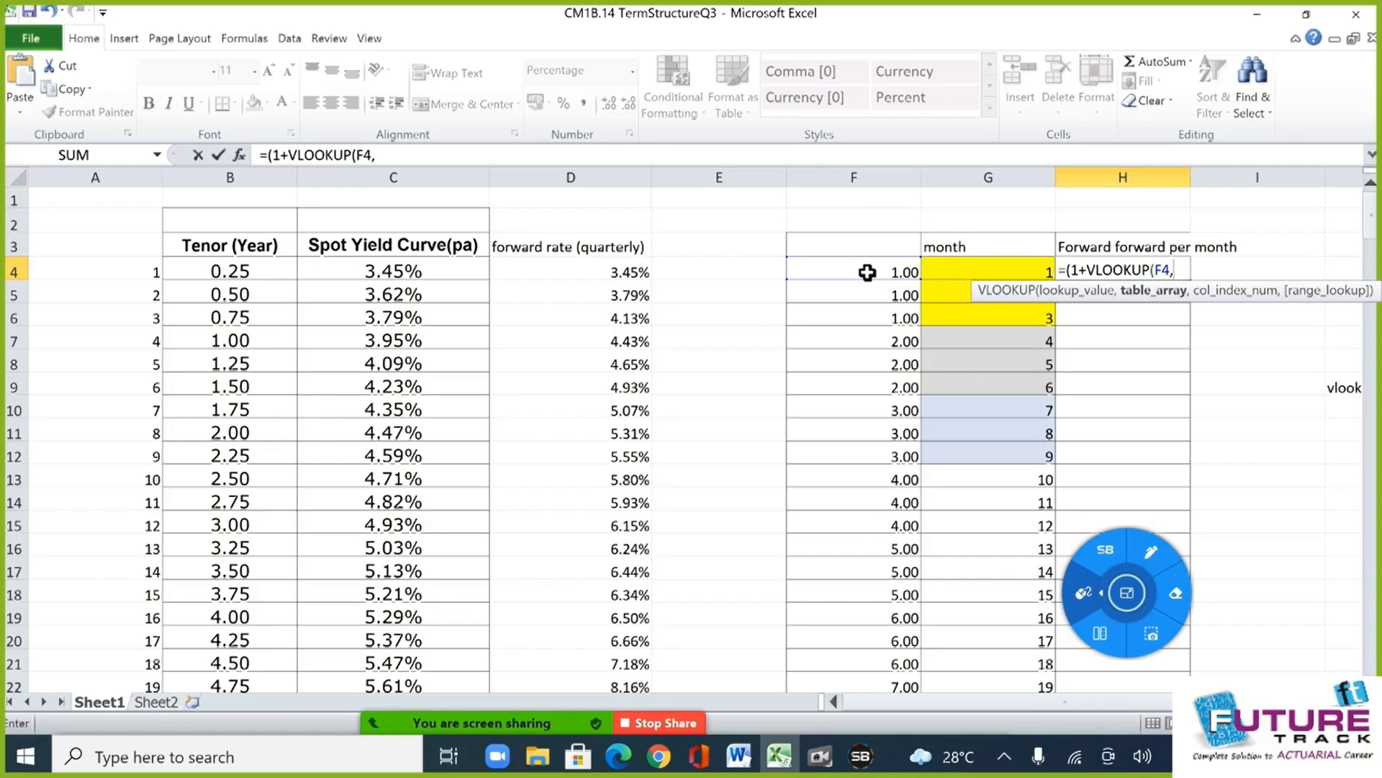
Set the VLOOKUP table array in H4 to the quarterly rate table as the absolute range $A$4:$D$83.
left_click(154, 277)
key("shift+Right")
key("shift+Right")
key("shift+Right")
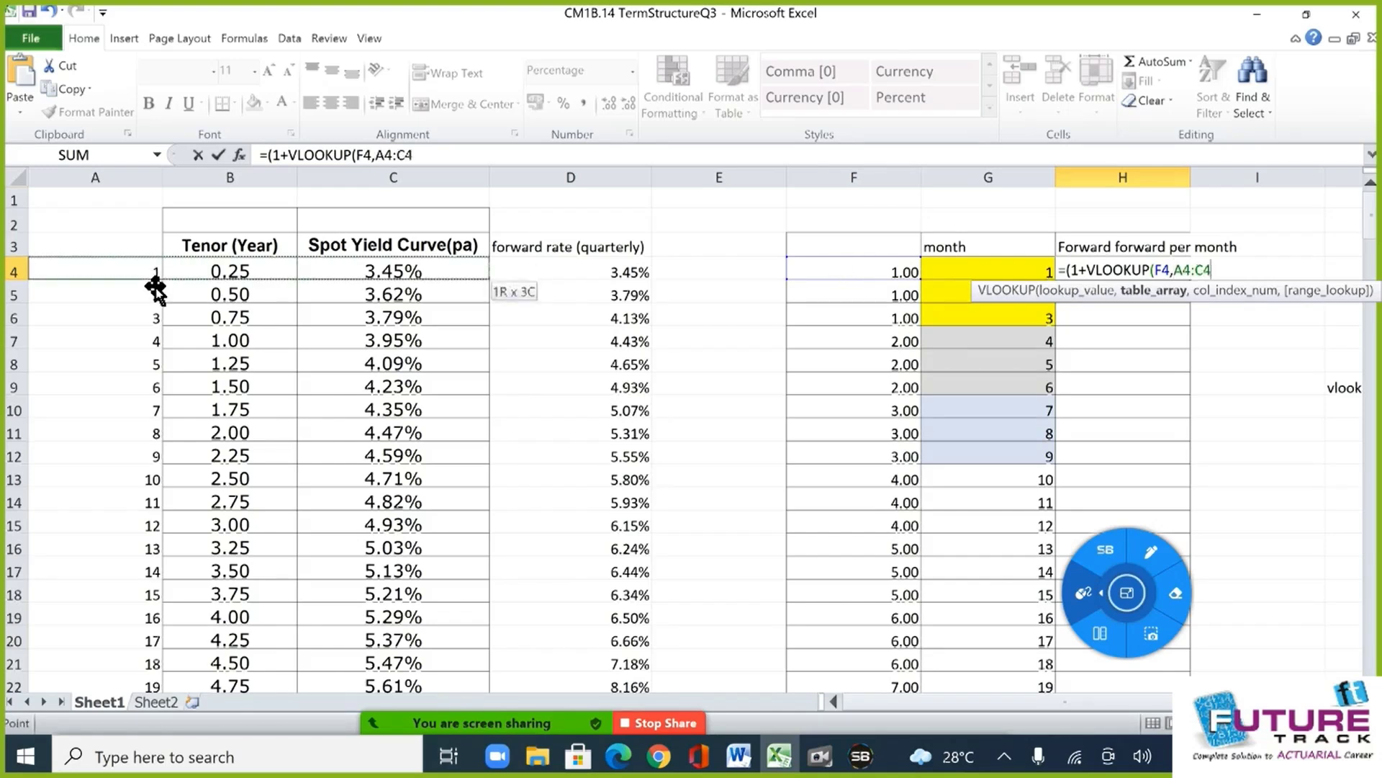
key("ctrl+shift+Down")
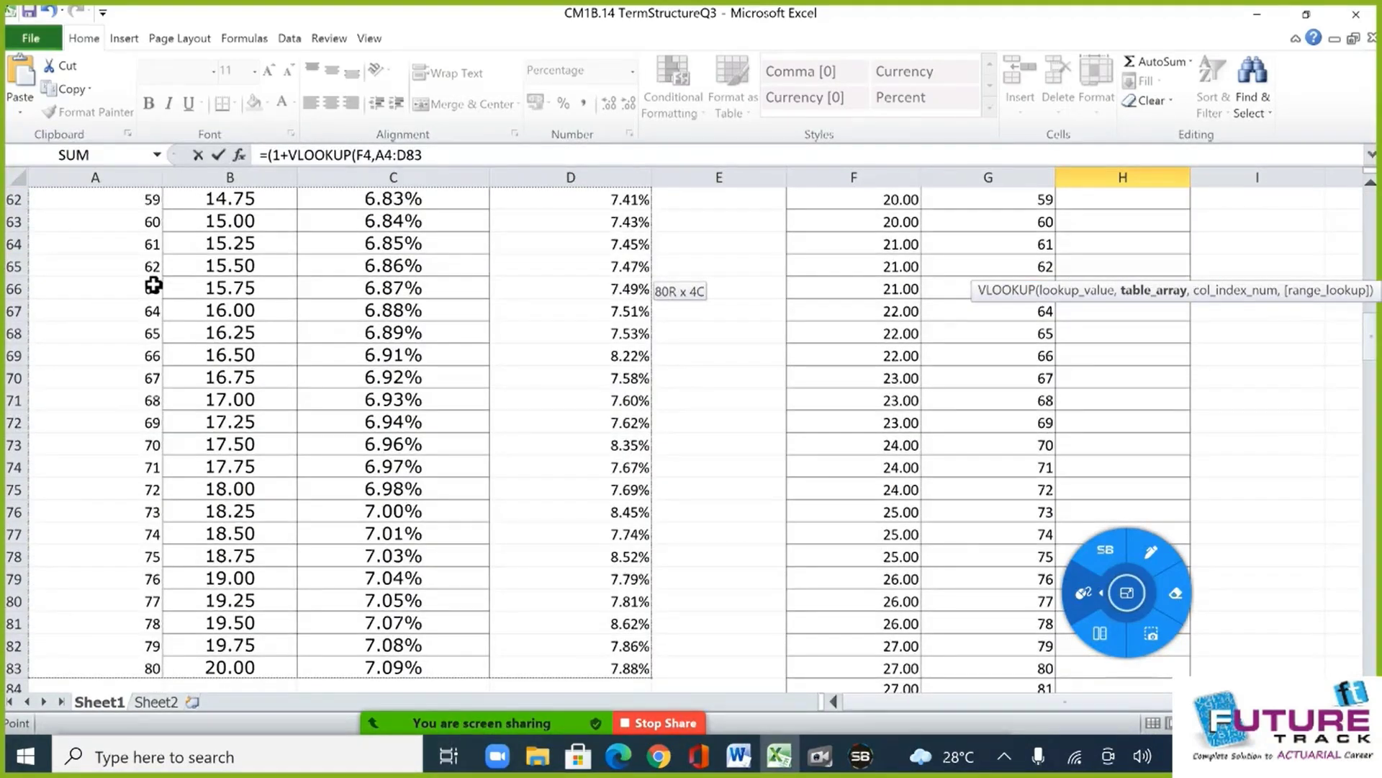
key("F4")
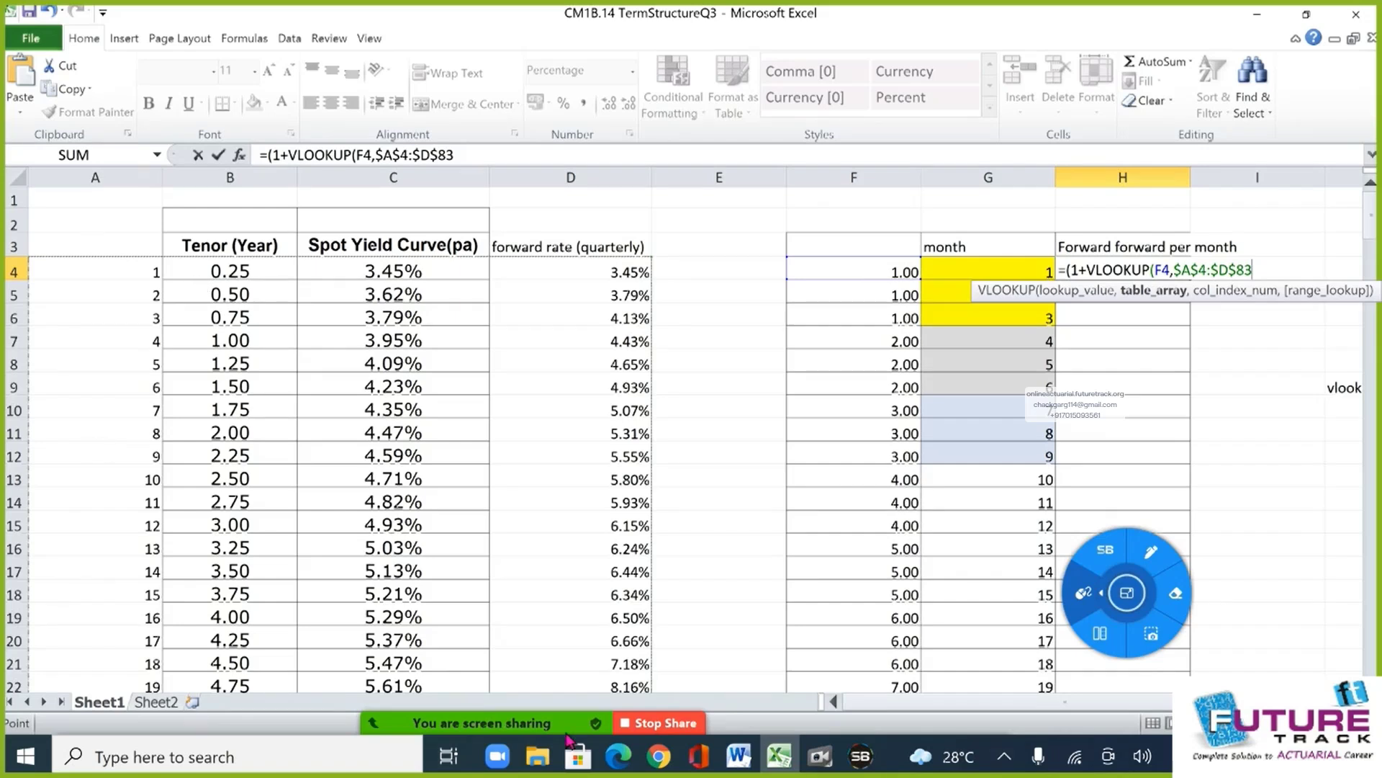
Complete the H4 formula with column index 4 and raise the bracketed sum to the power (1/12).
type(",")
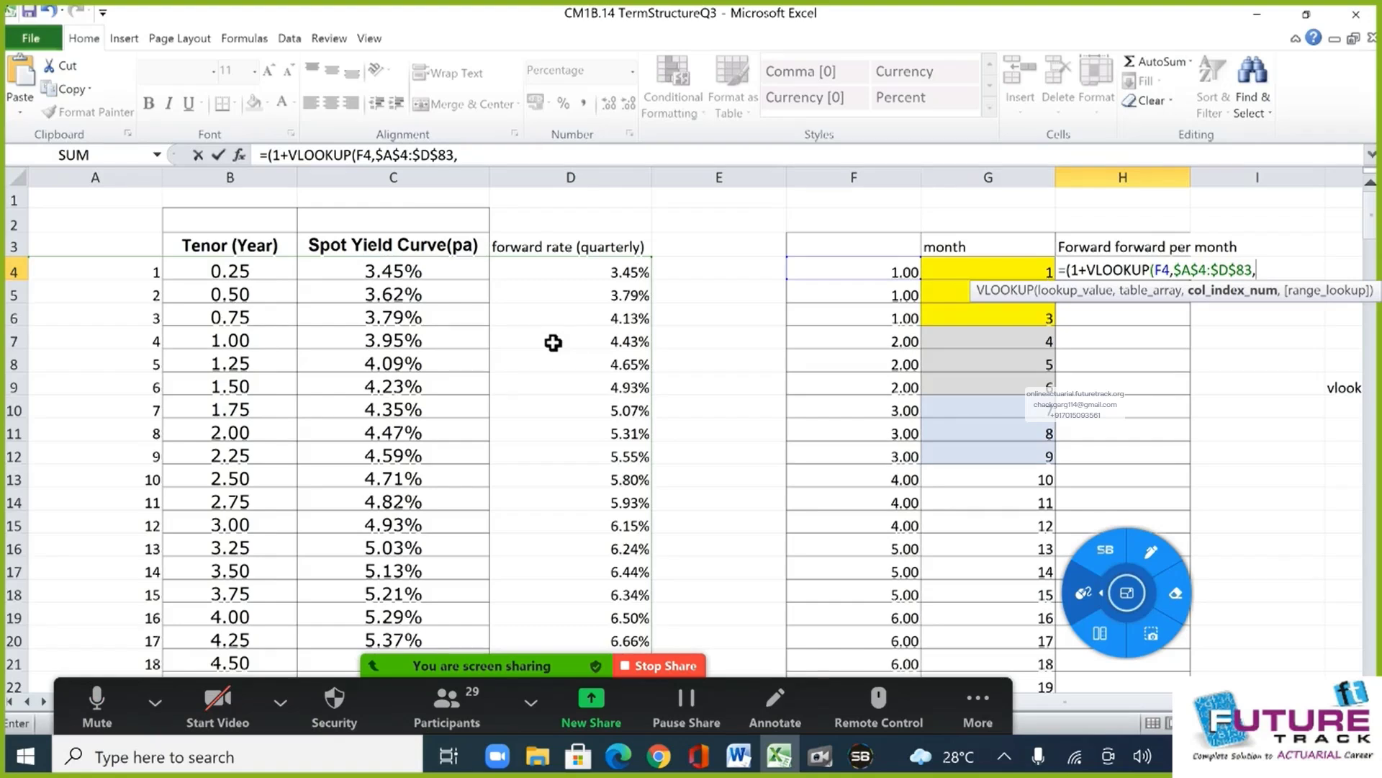
type("4")
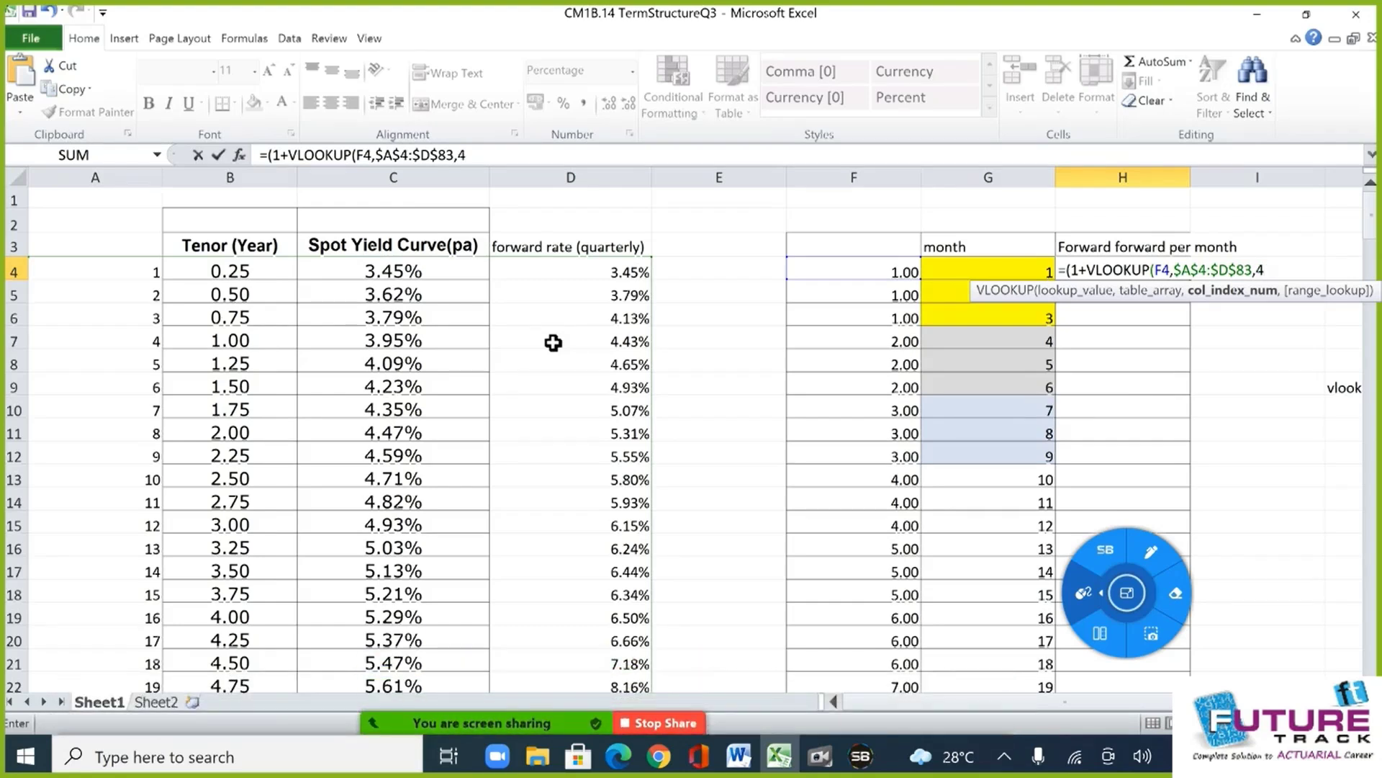
type("))")
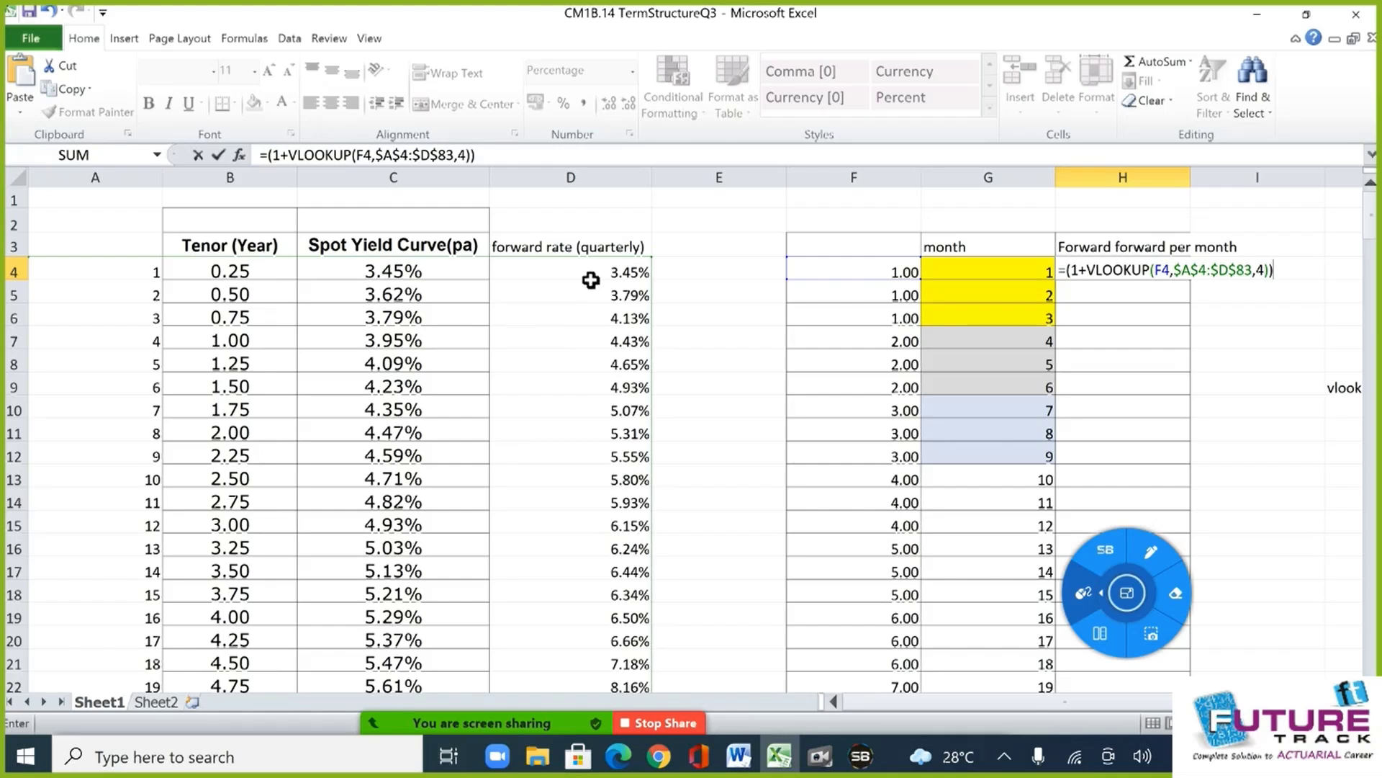
type("^(/")
key("BackSpace")
type("1/12)")
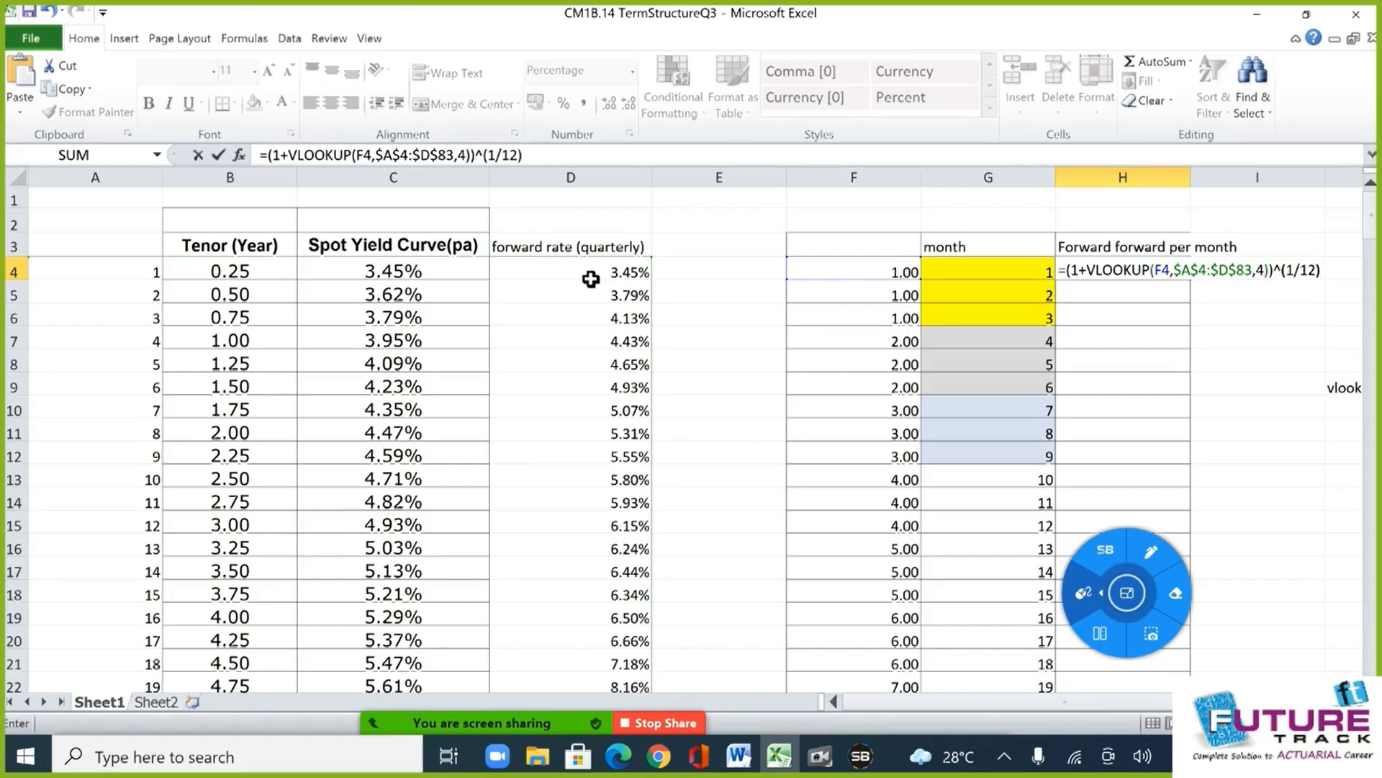
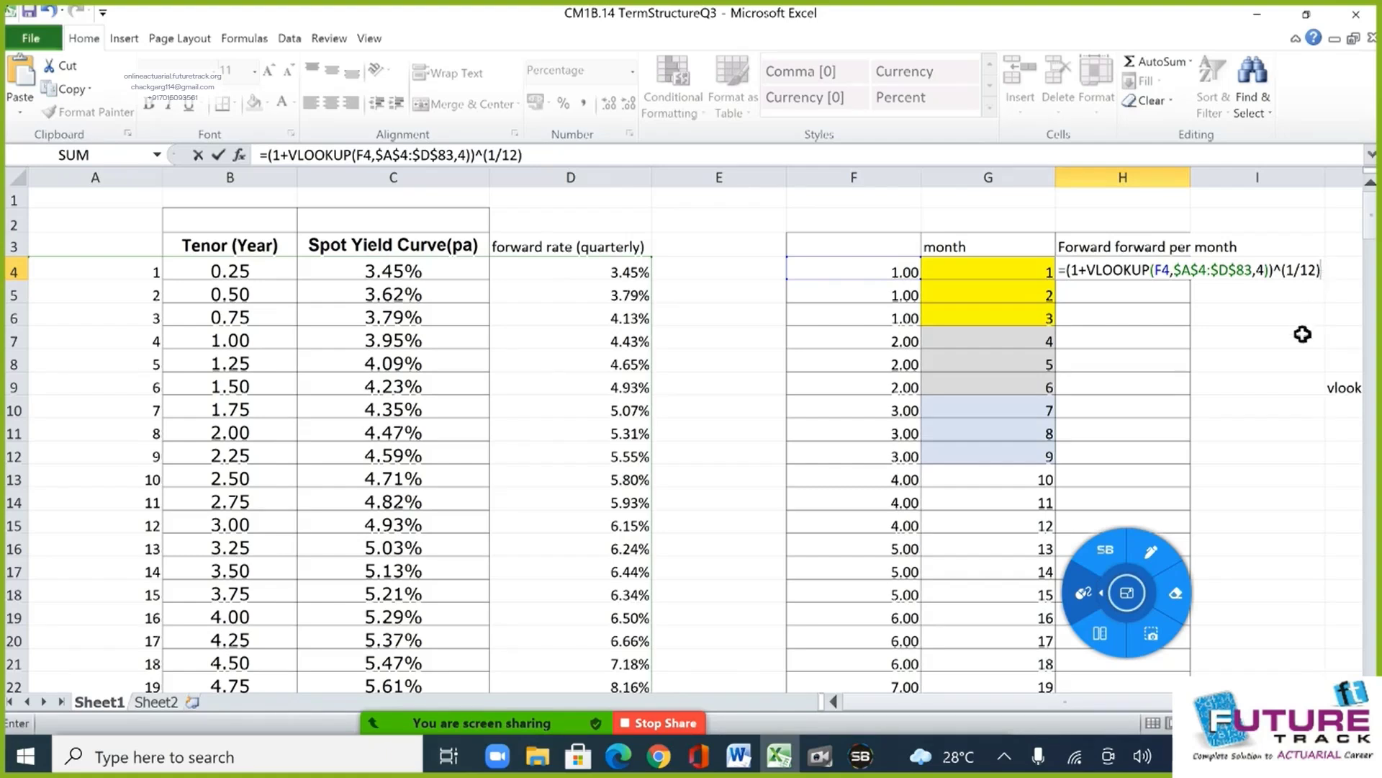
key("Return")
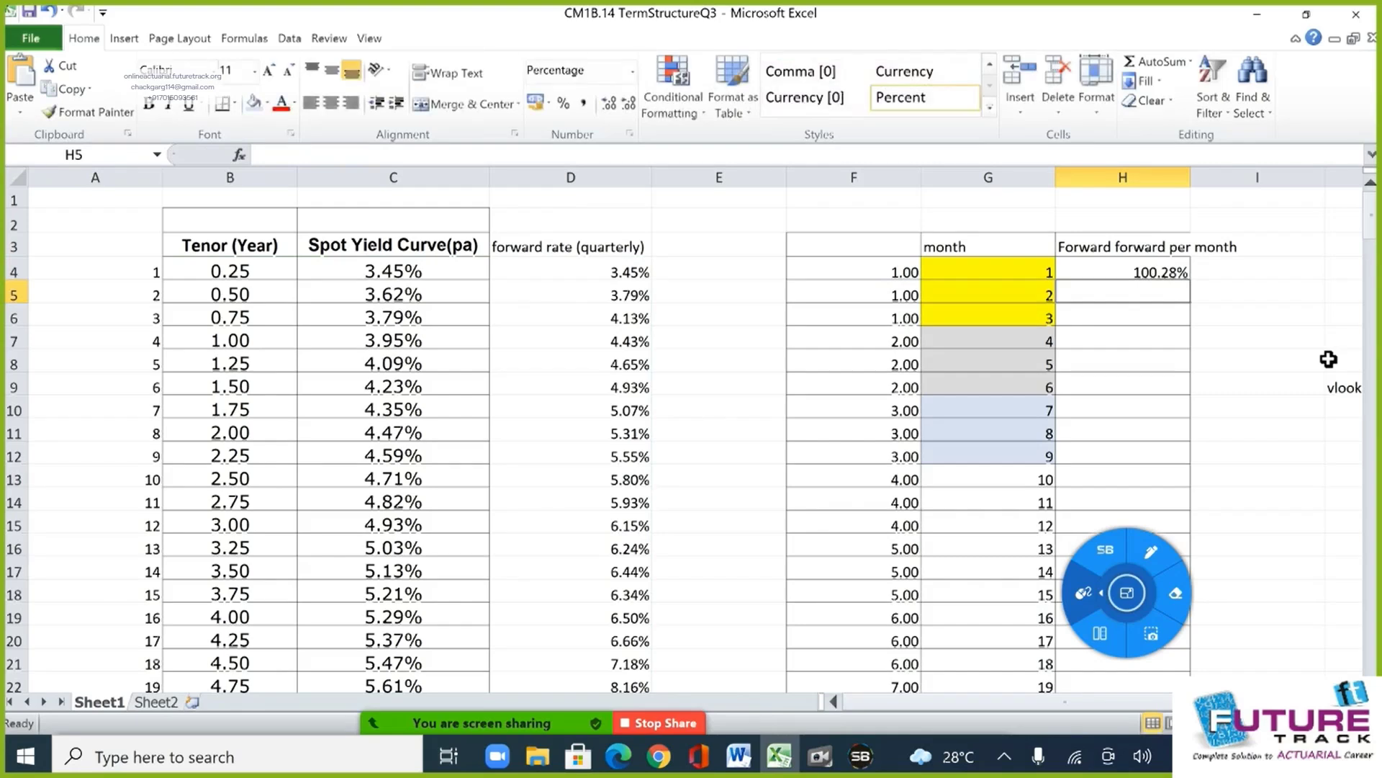
Append -1 to the H4 formula so it reads =(1+VLOOKUP(F4,$A$4:$D$83,4))^(1/12)-1.
left_click(1158, 272)
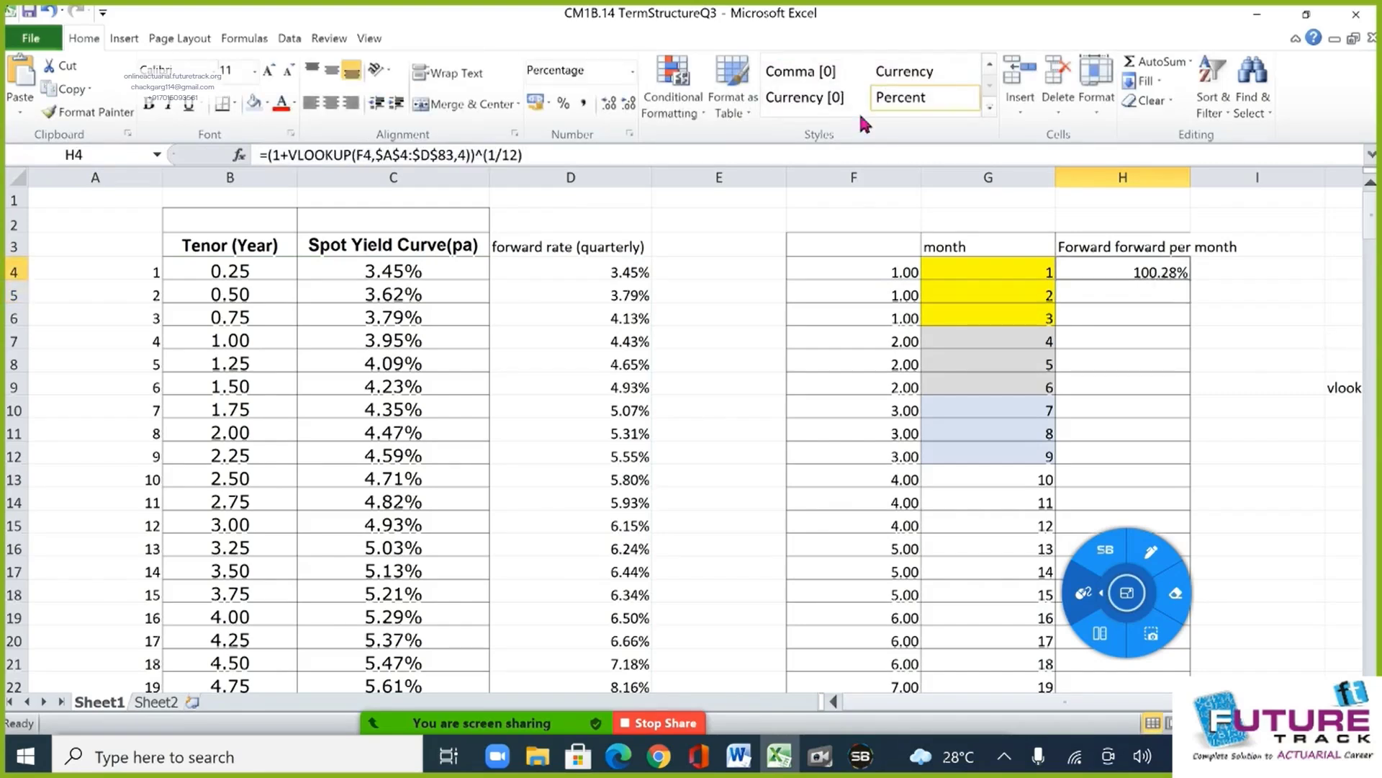
left_click(631, 162)
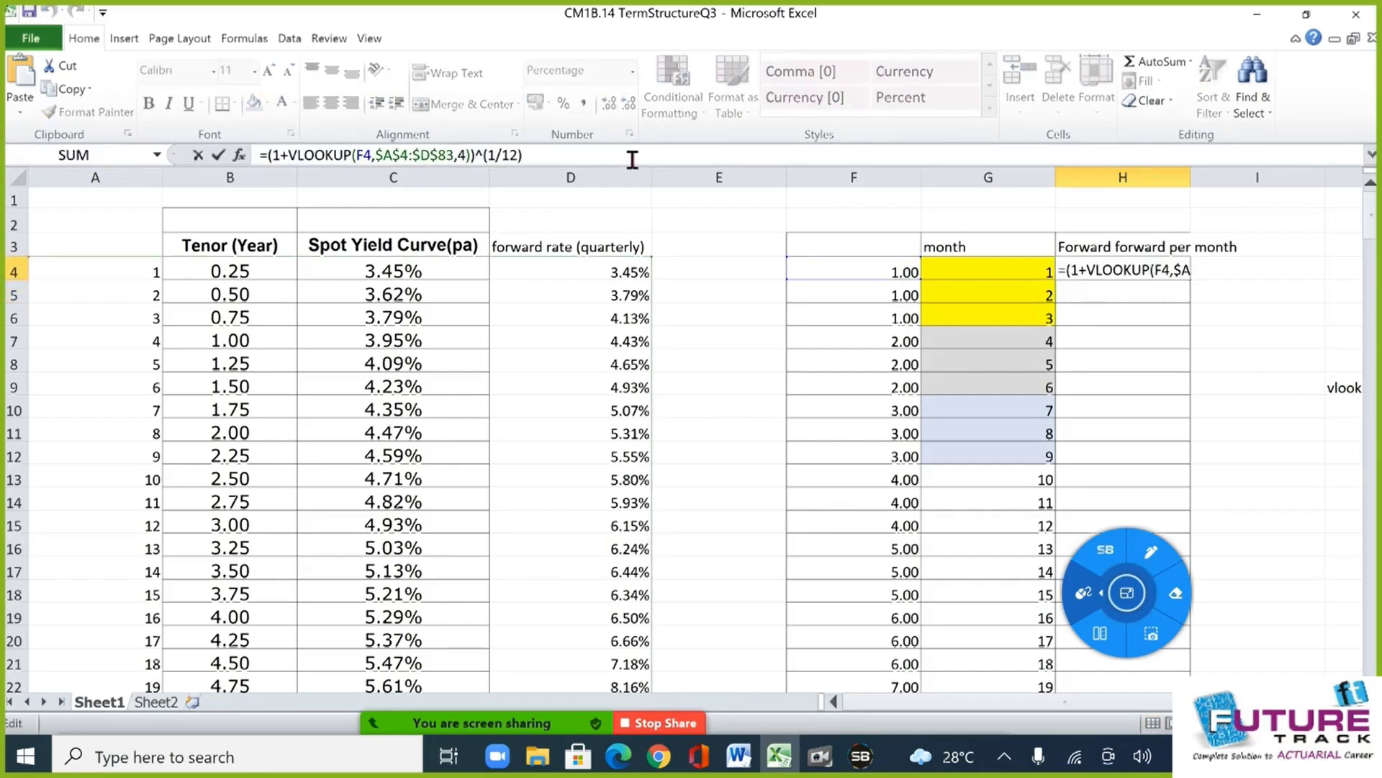
type("-1")
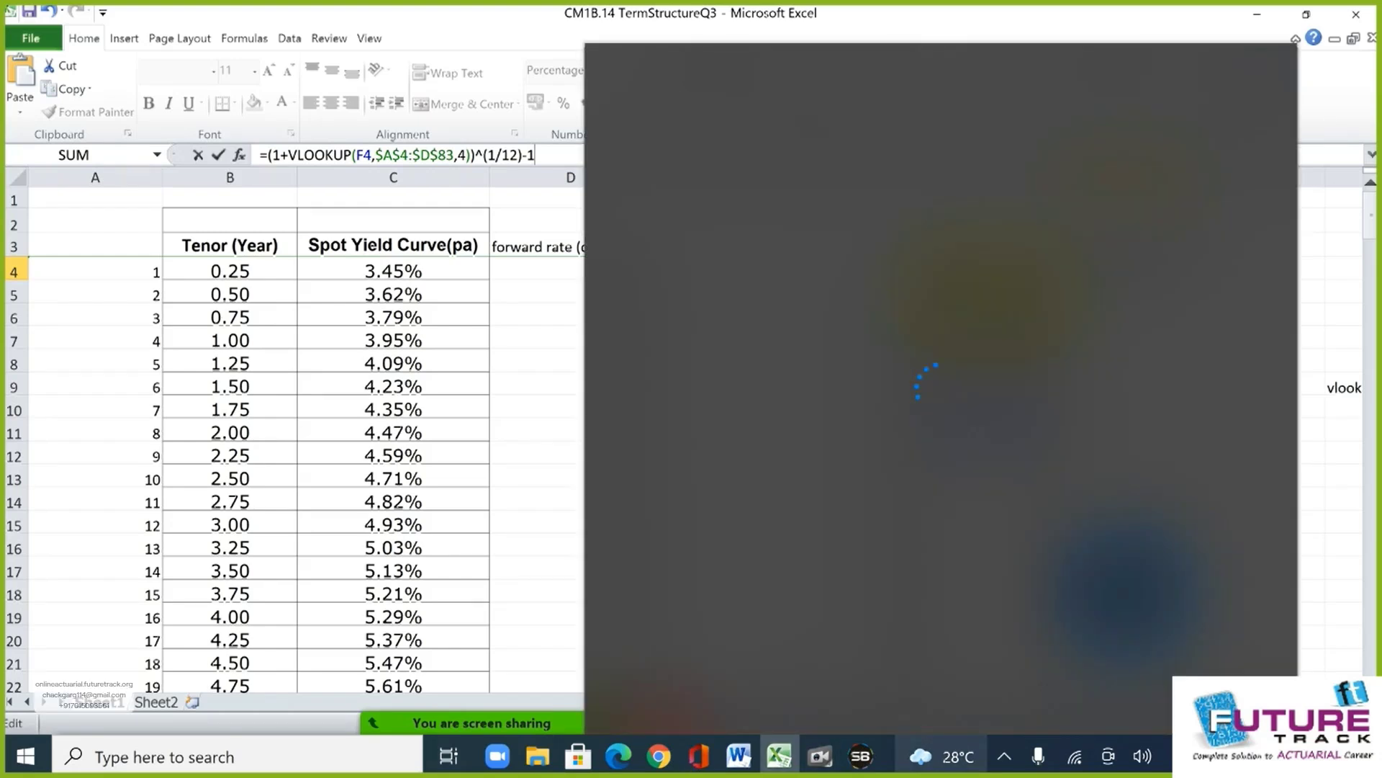
left_click(526, 388)
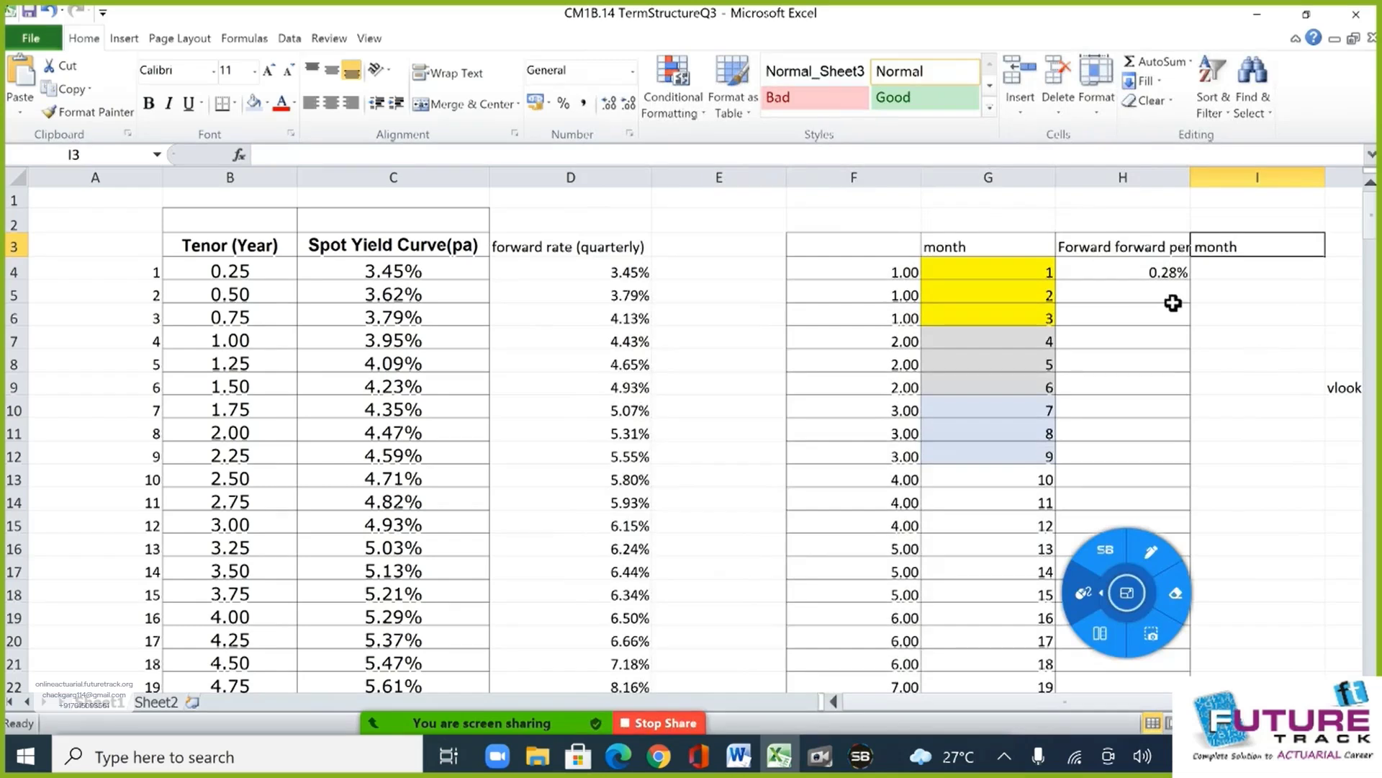
left_click(1146, 278)
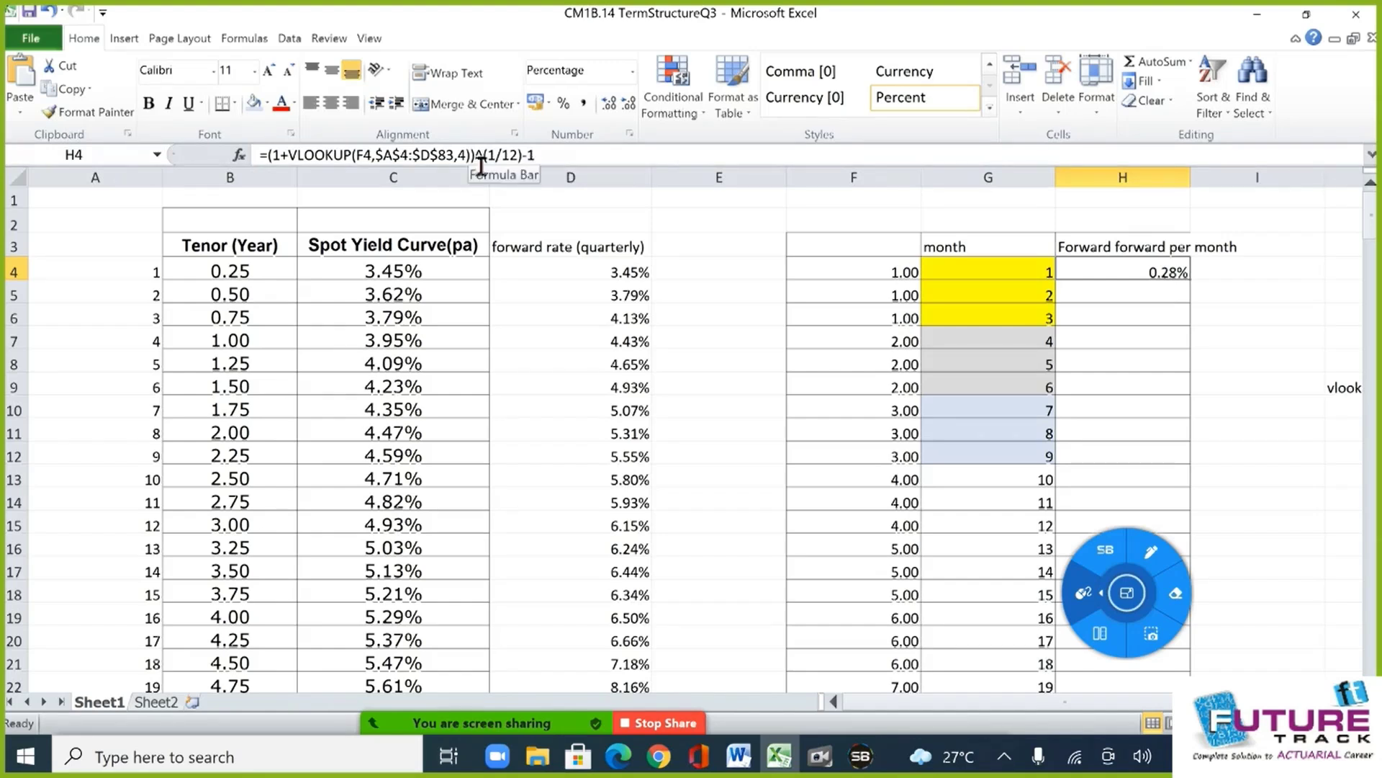
key("shift+Down")
key("shift+Down")
key("shift+Down")
key("shift+Down")
key("shift+Down")
key("shift+Down")
key("shift+Down")
key("shift+Down")
key("shift+Down")
key("shift+Down")
key("shift+Down")
key("shift+Down")
key("shift+Down")
key("shift+Down")
key("shift+Down")
key("shift+Down")
key("shift+Down")
key("shift+Down")
key("shift+Down")
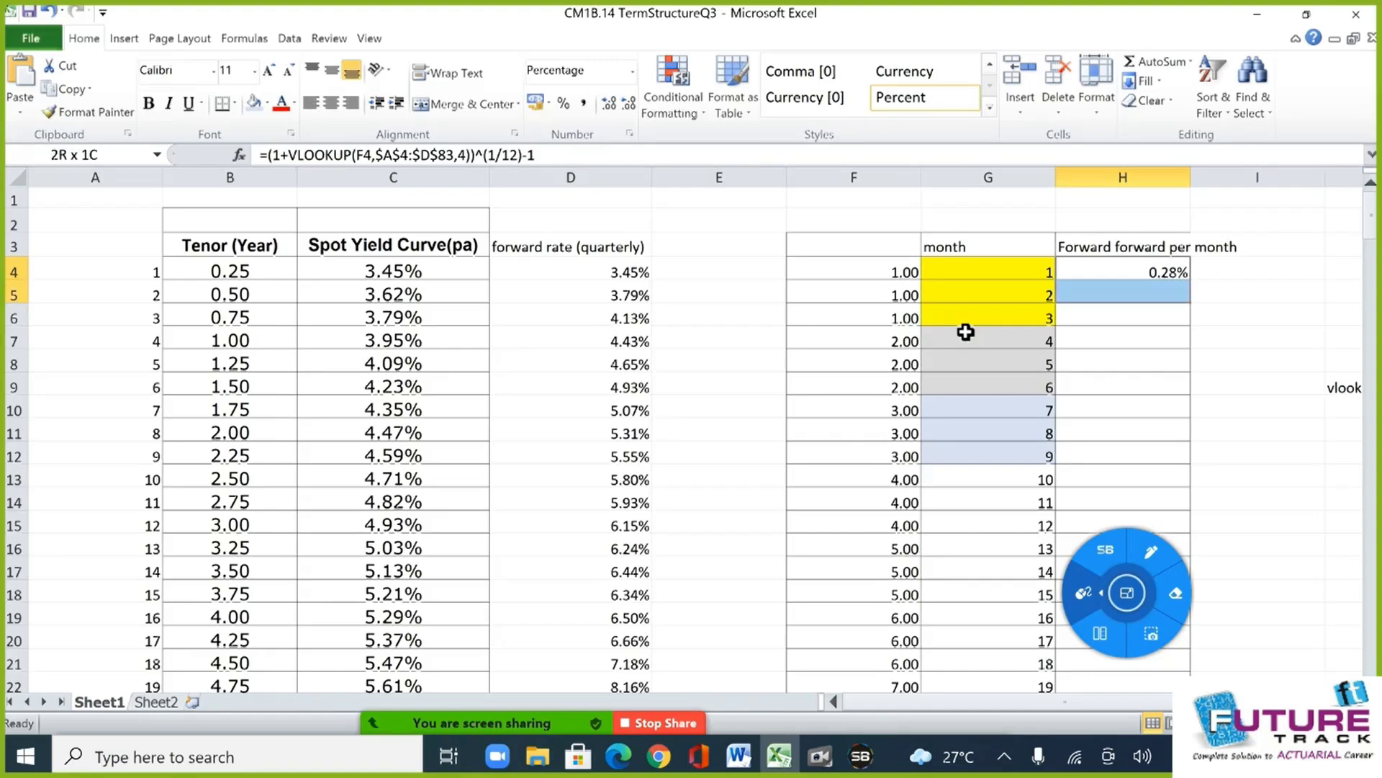
Fill the H4 formula down to H243 to cover all 240 months.
key("Left")
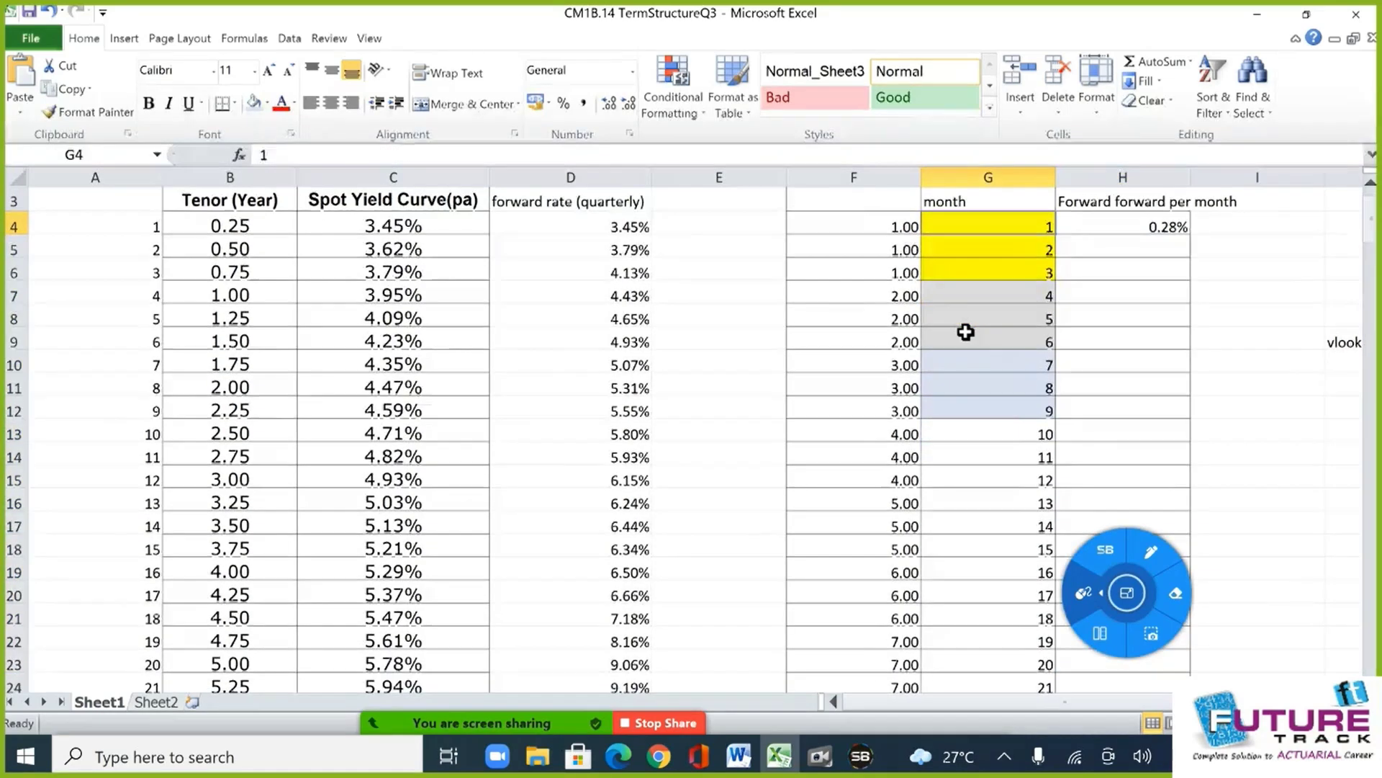
key("ctrl+Down")
key("Right")
key("ctrl+shift+Up")
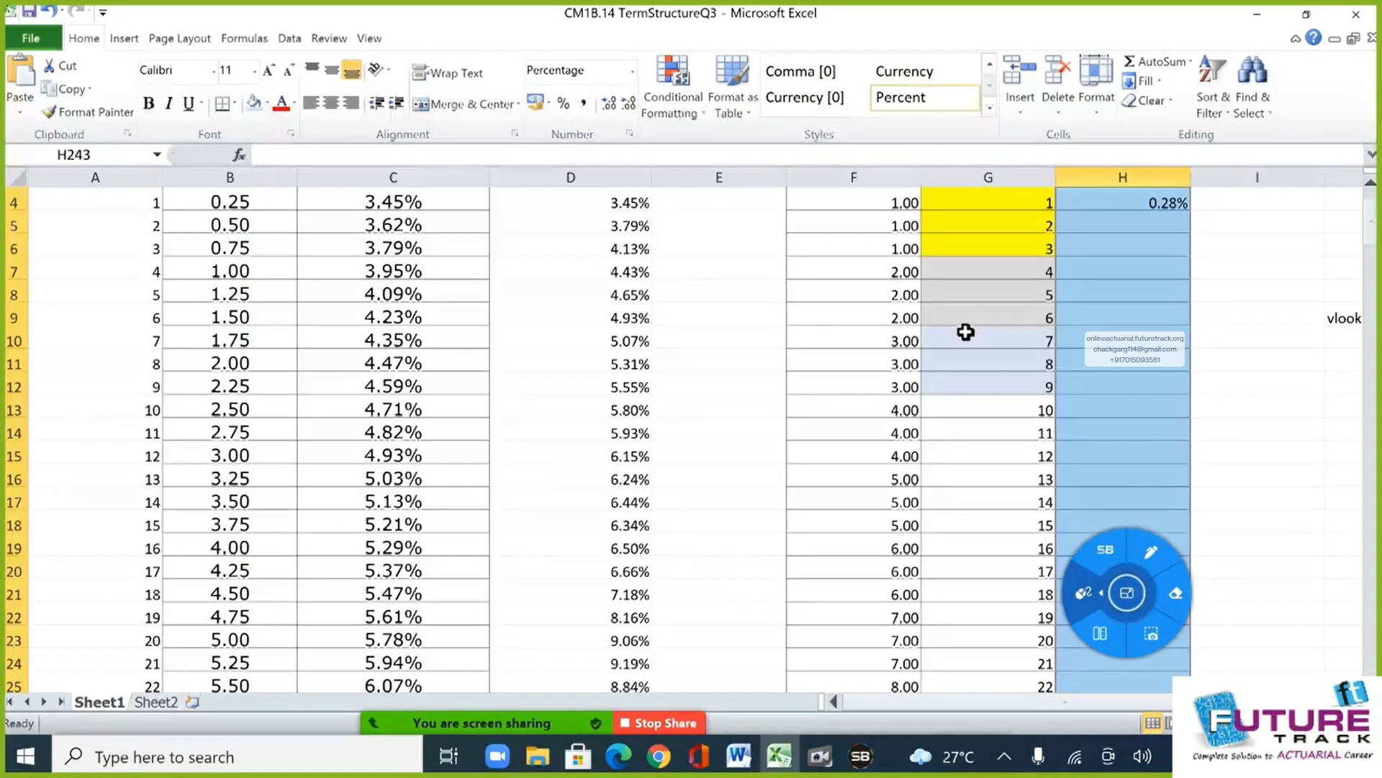
key("ctrl+d")
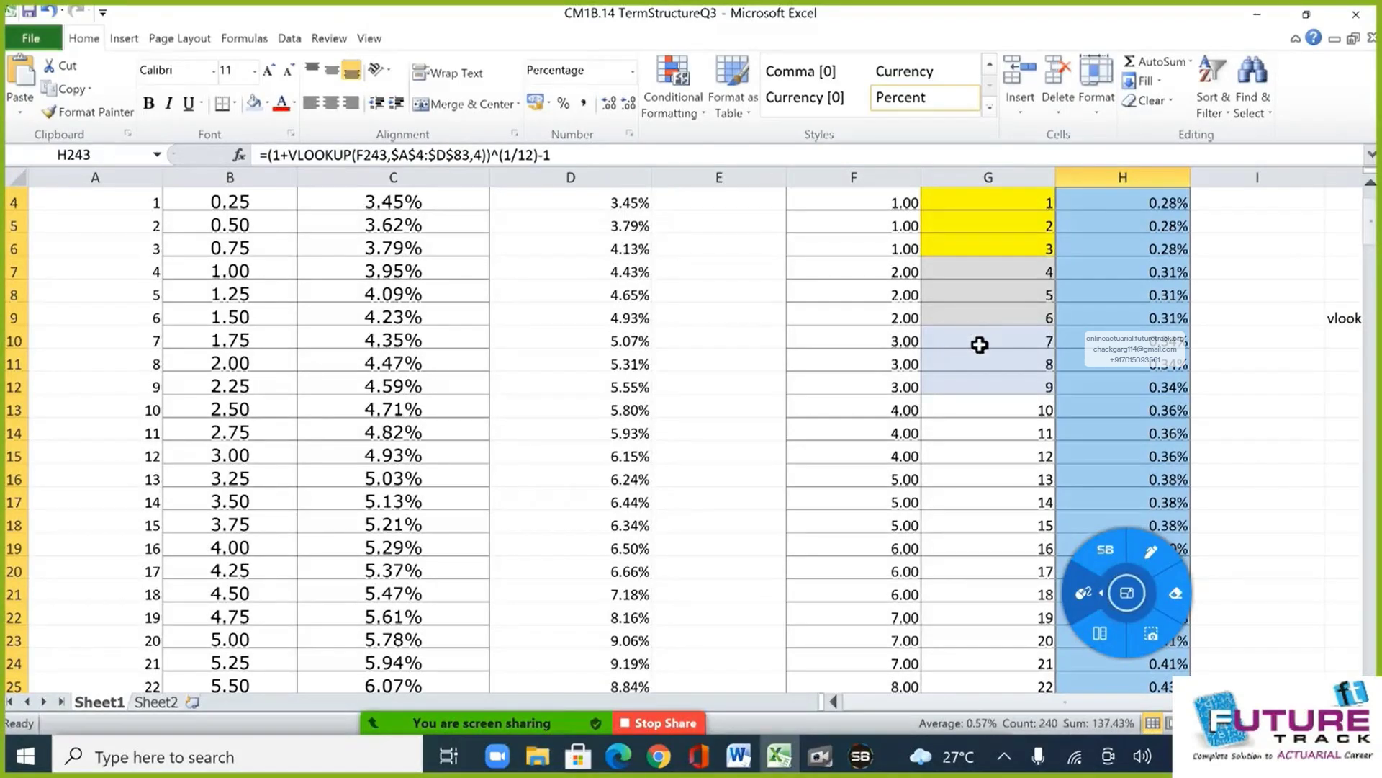
scroll(978, 342, "up", 1)
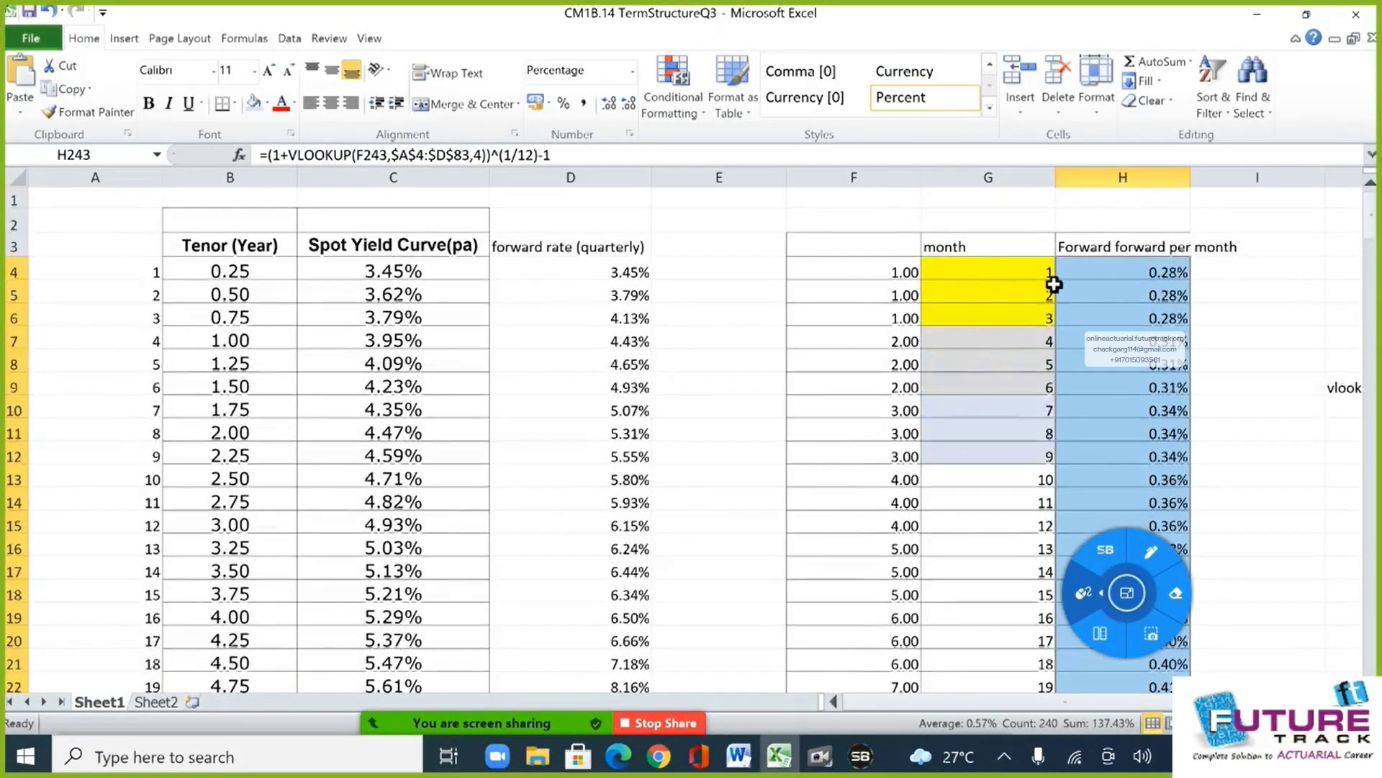
Change the column heading in H3 to "effective monthly interest".
left_click(1158, 248)
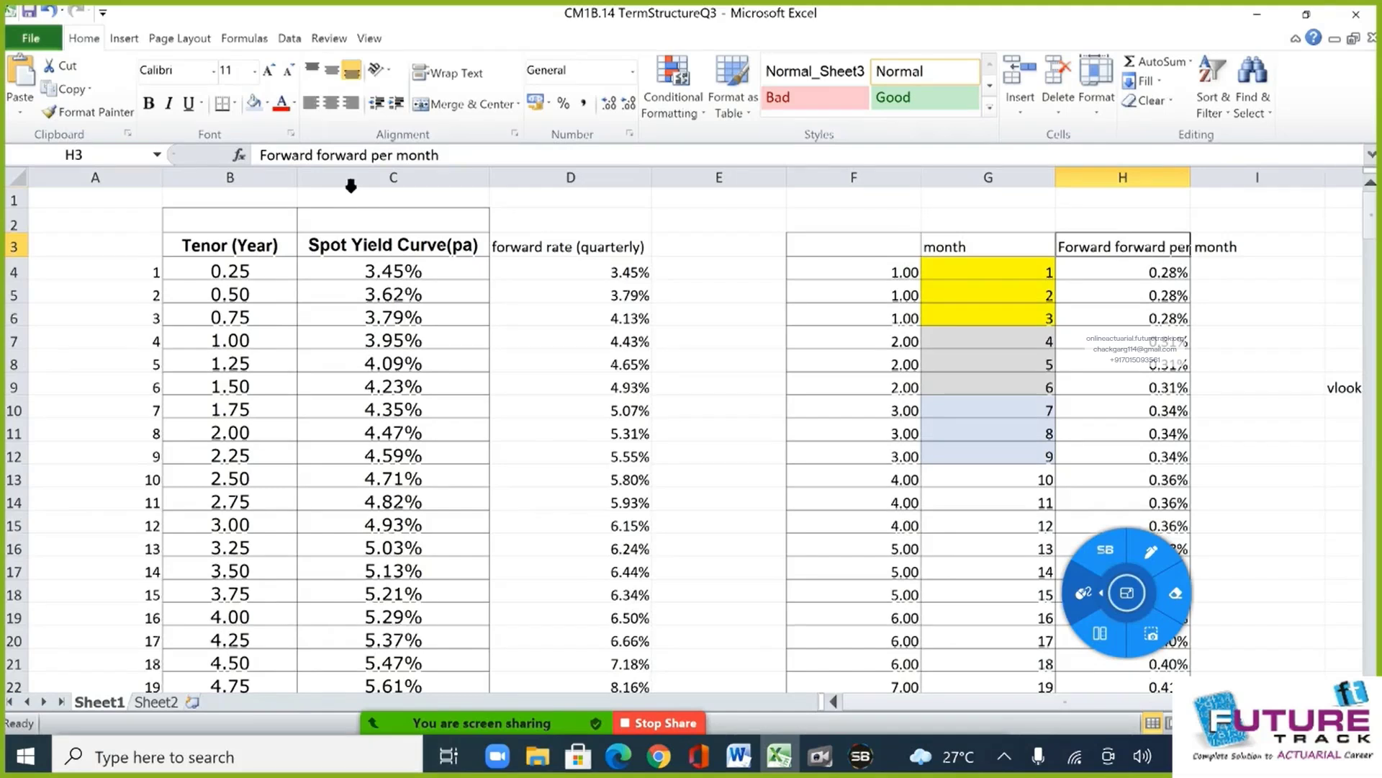
left_click_drag(437, 155, 232, 161)
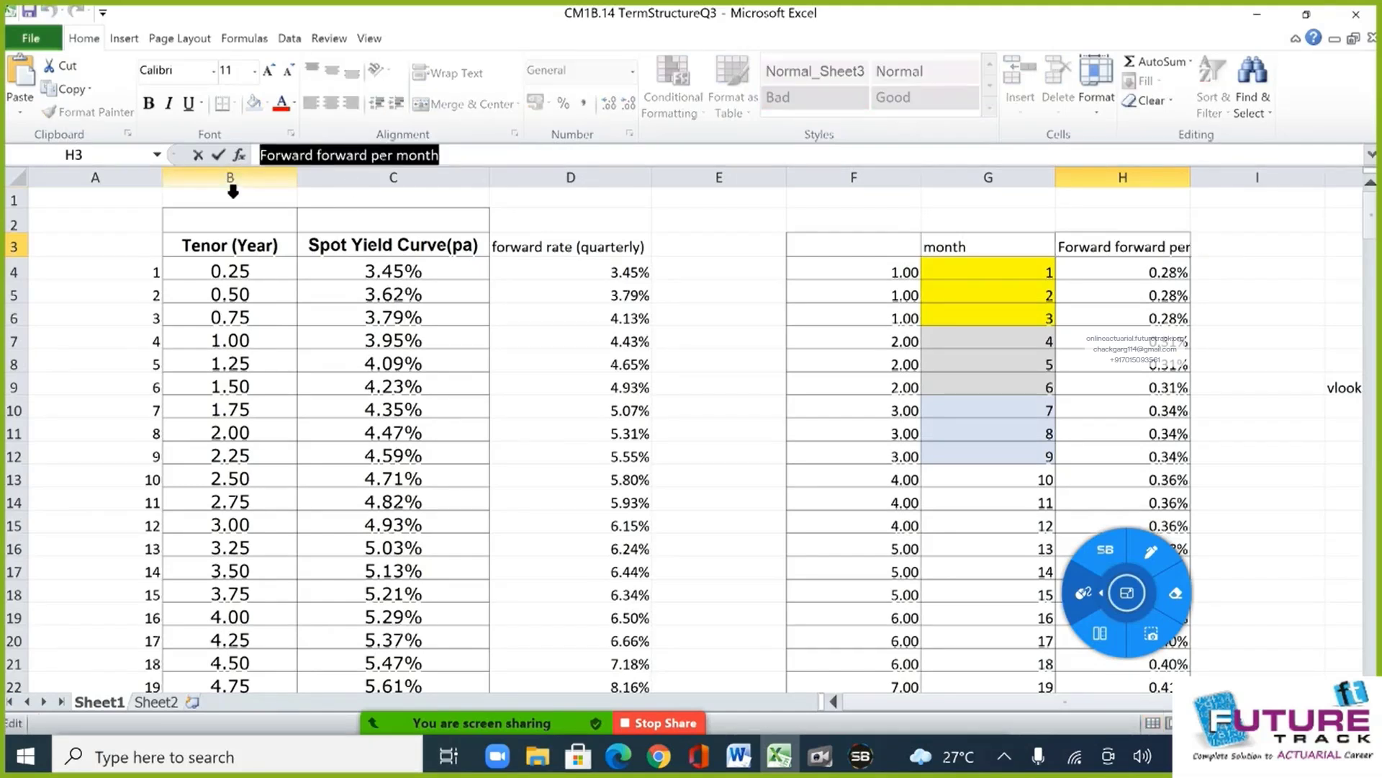
type("effective month")
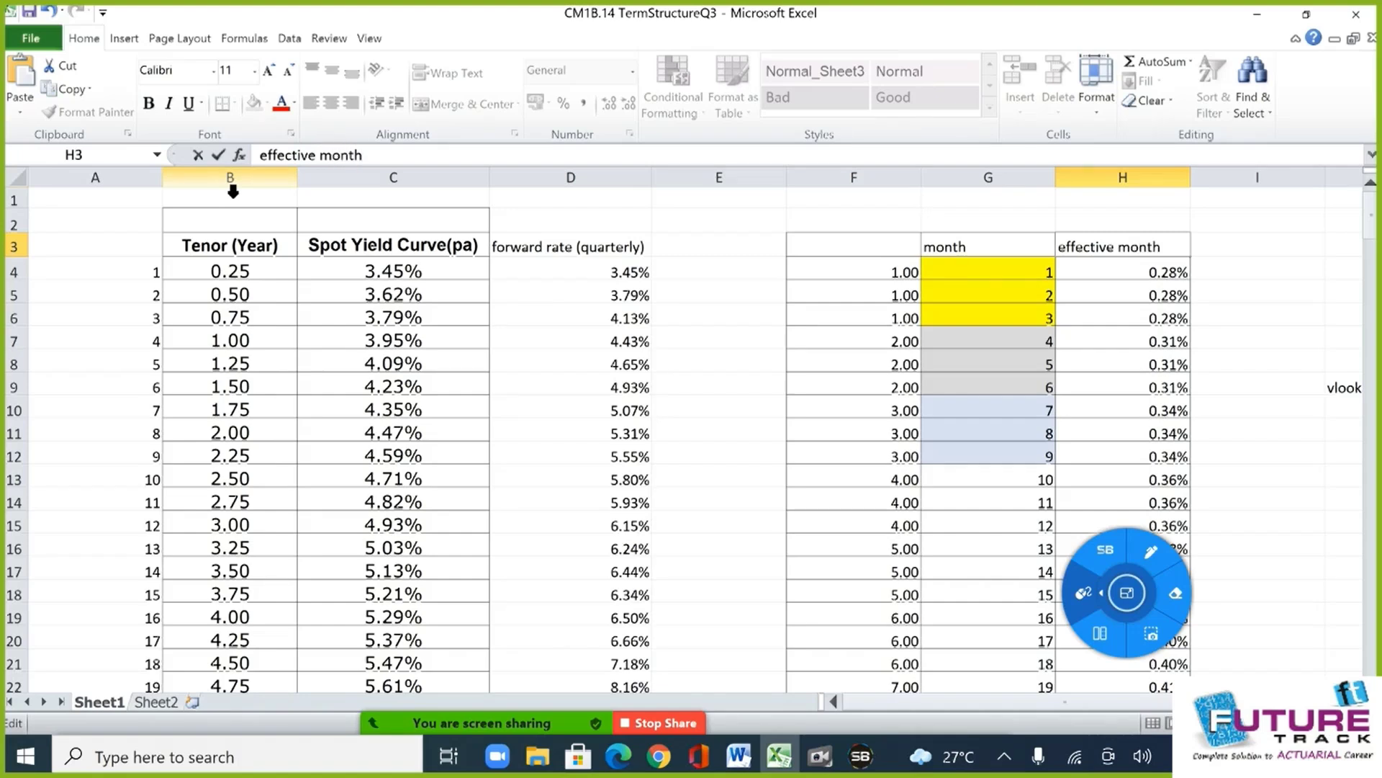
type("ly interest")
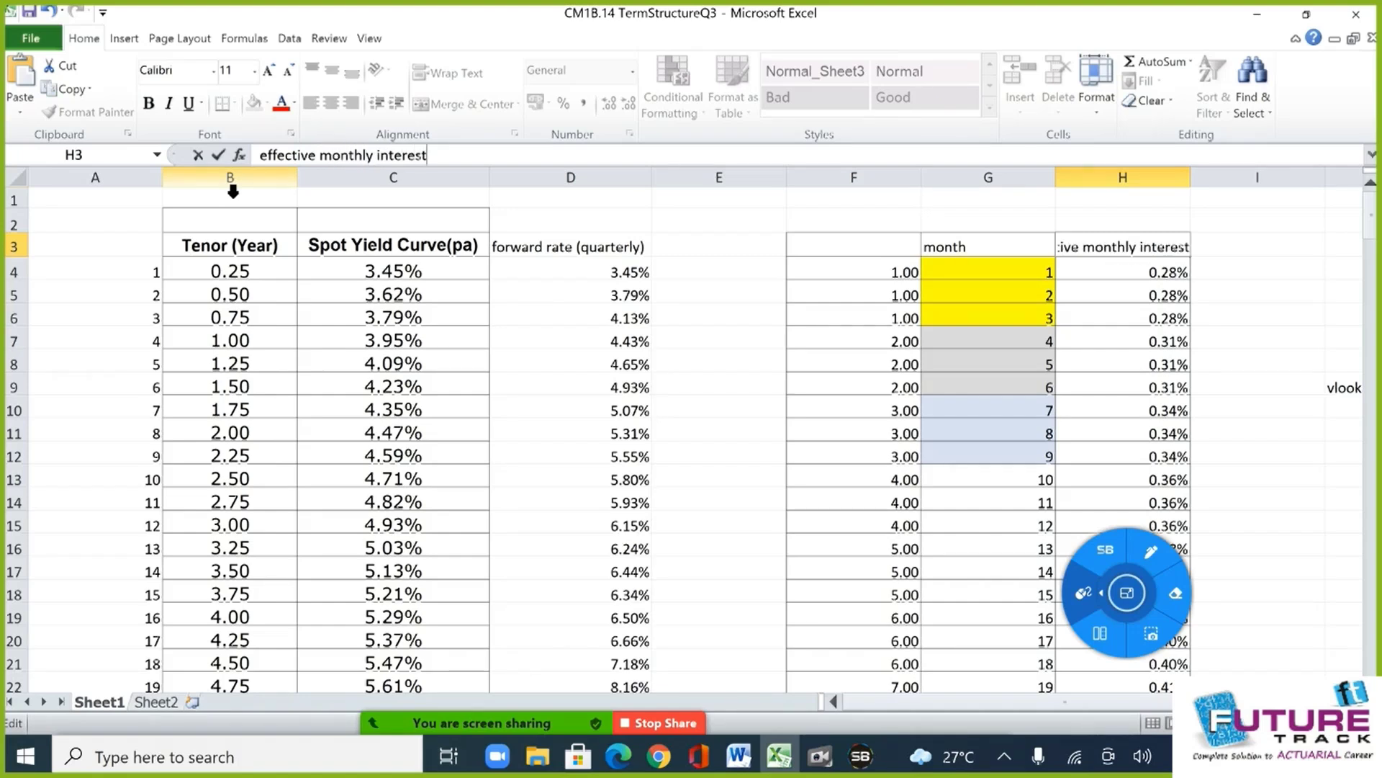
key("Return")
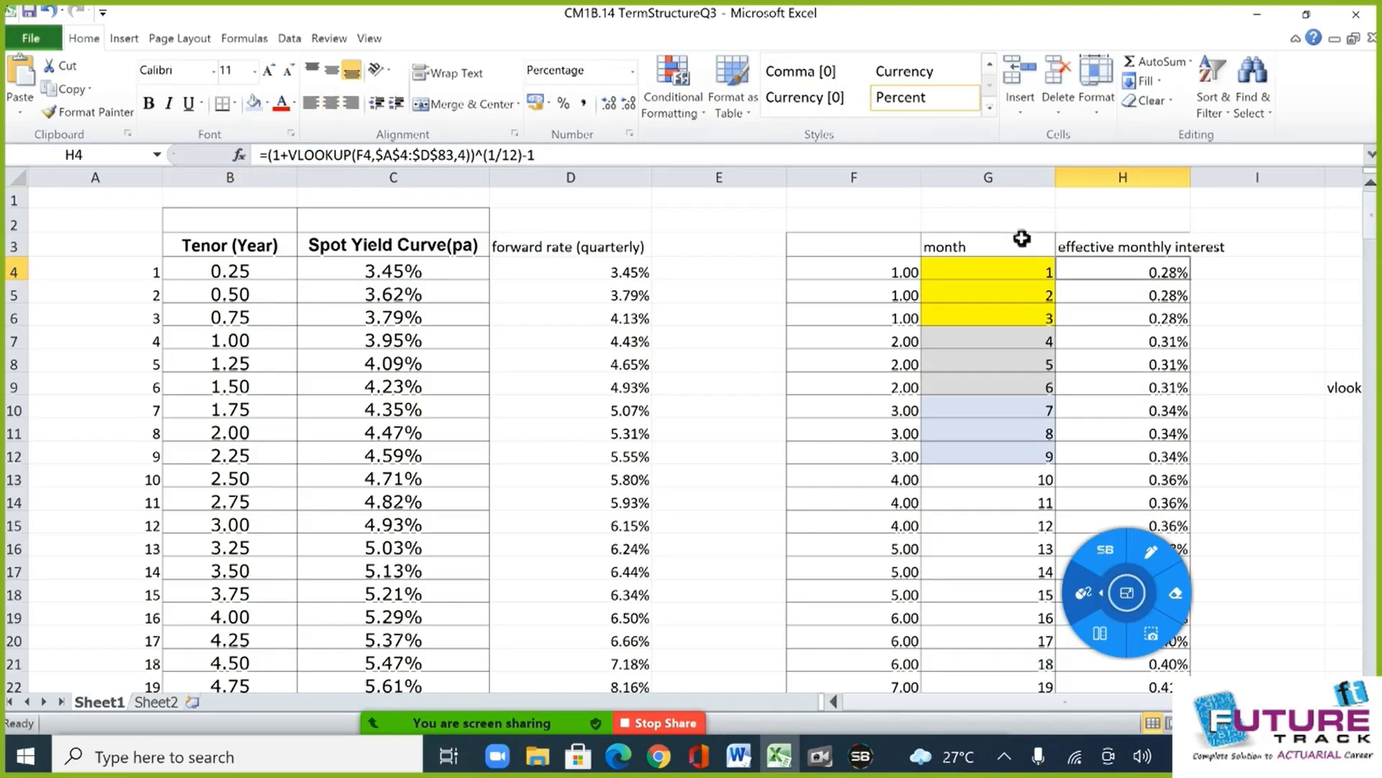
Delete the stray "vlookup" note in J9.
left_click(1259, 300)
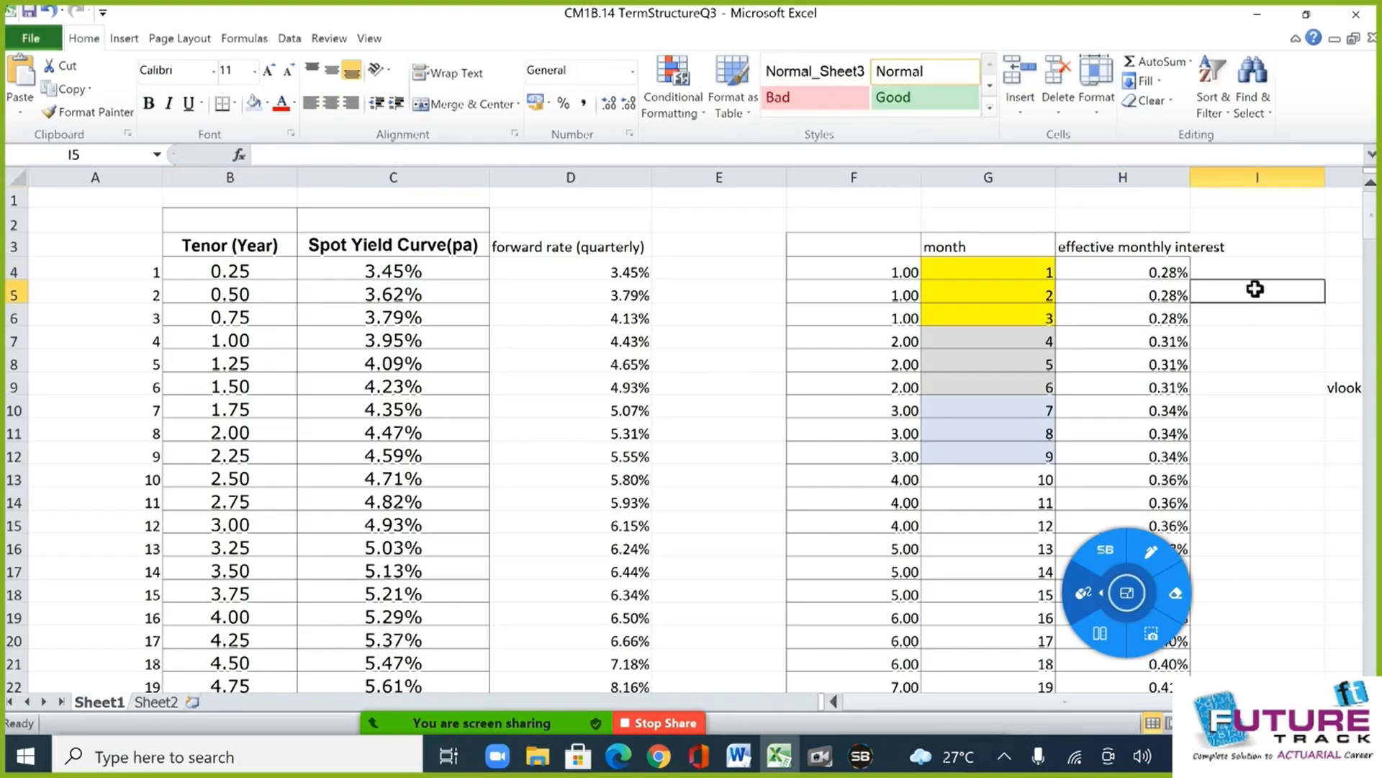
left_click_drag(1128, 601, 1310, 509)
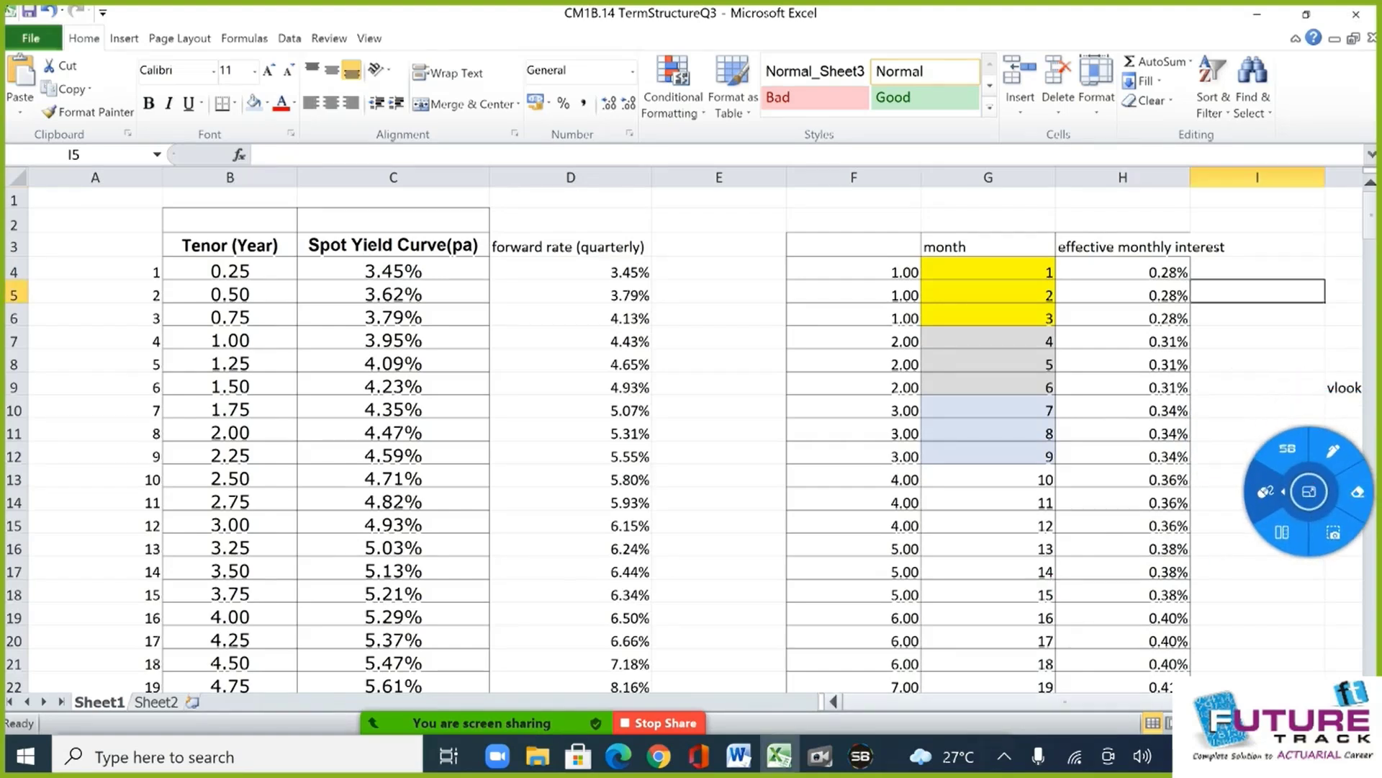
scroll(691, 432, "right", 1)
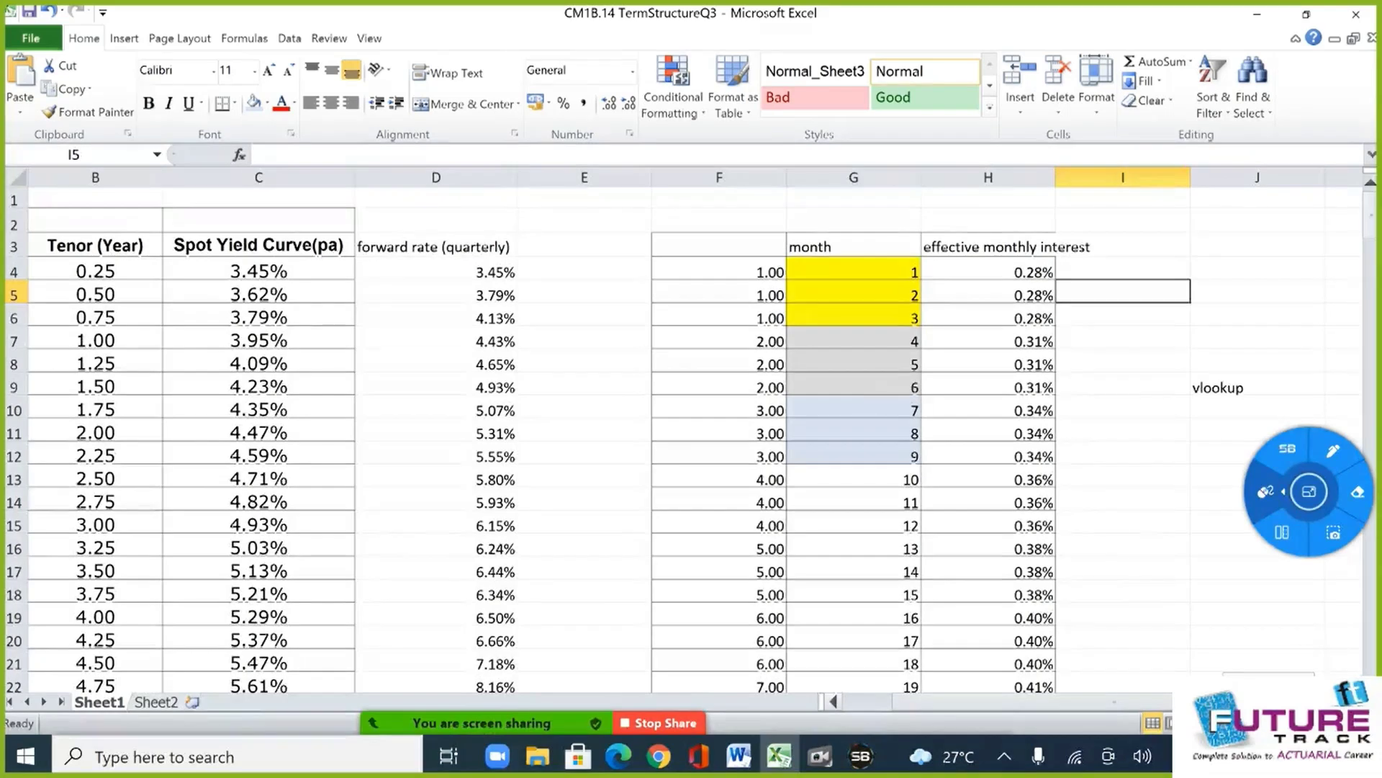
left_click(1258, 394)
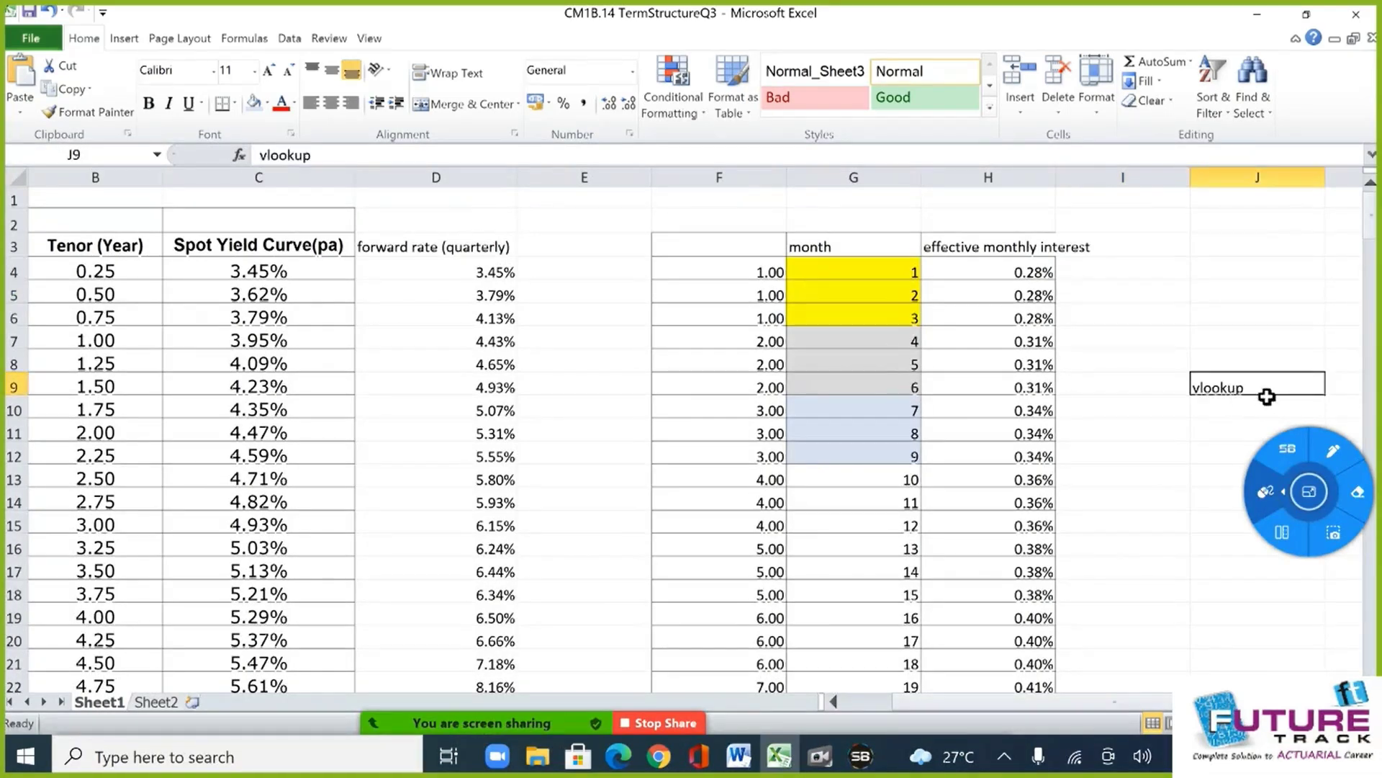
key("Delete")
Switch to Word to review the wording of the question, and return to the Excel workbook.
left_click(748, 762)
left_click_drag(319, 481, 569, 481)
left_click_drag(283, 551, 938, 546)
left_click(778, 756)
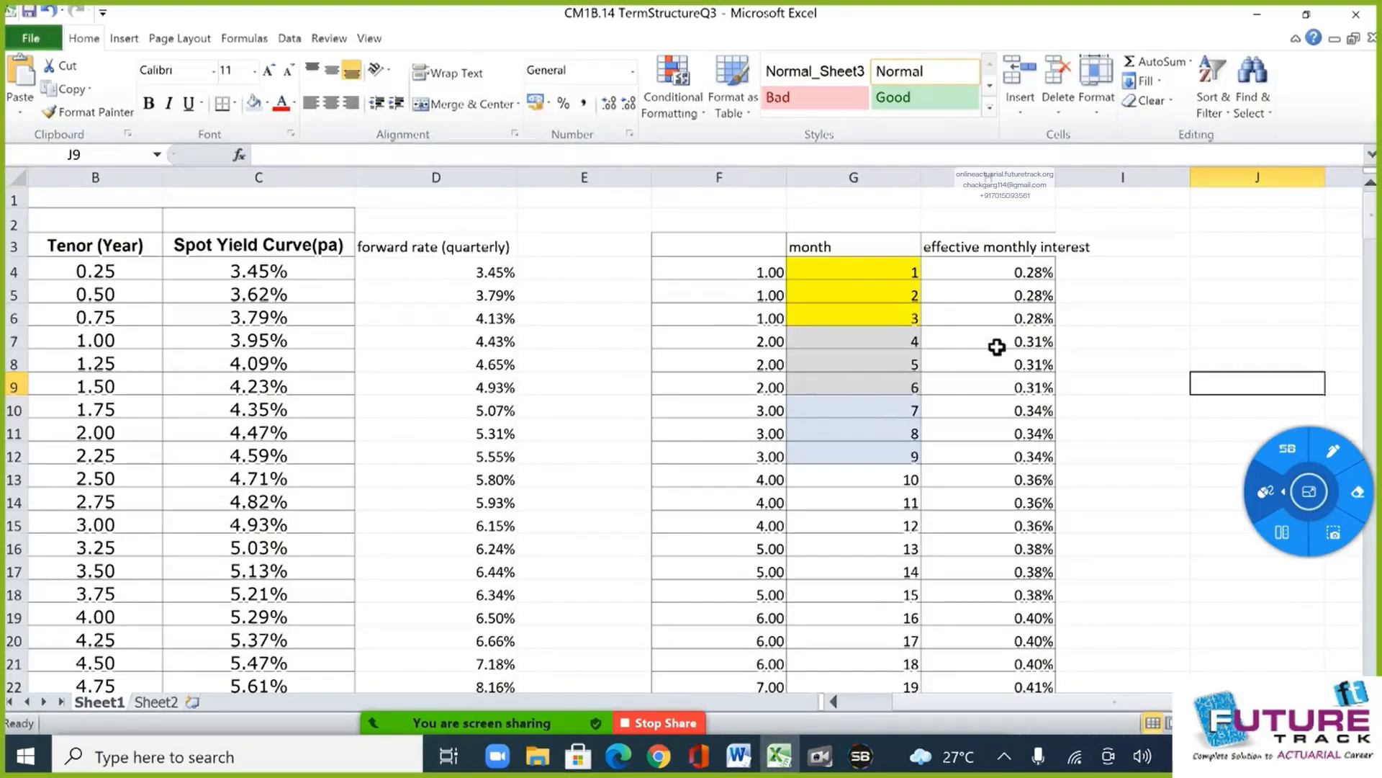
Examine the effective monthly interest rates in column H down to month 240.
scroll(987, 335, "down", 20)
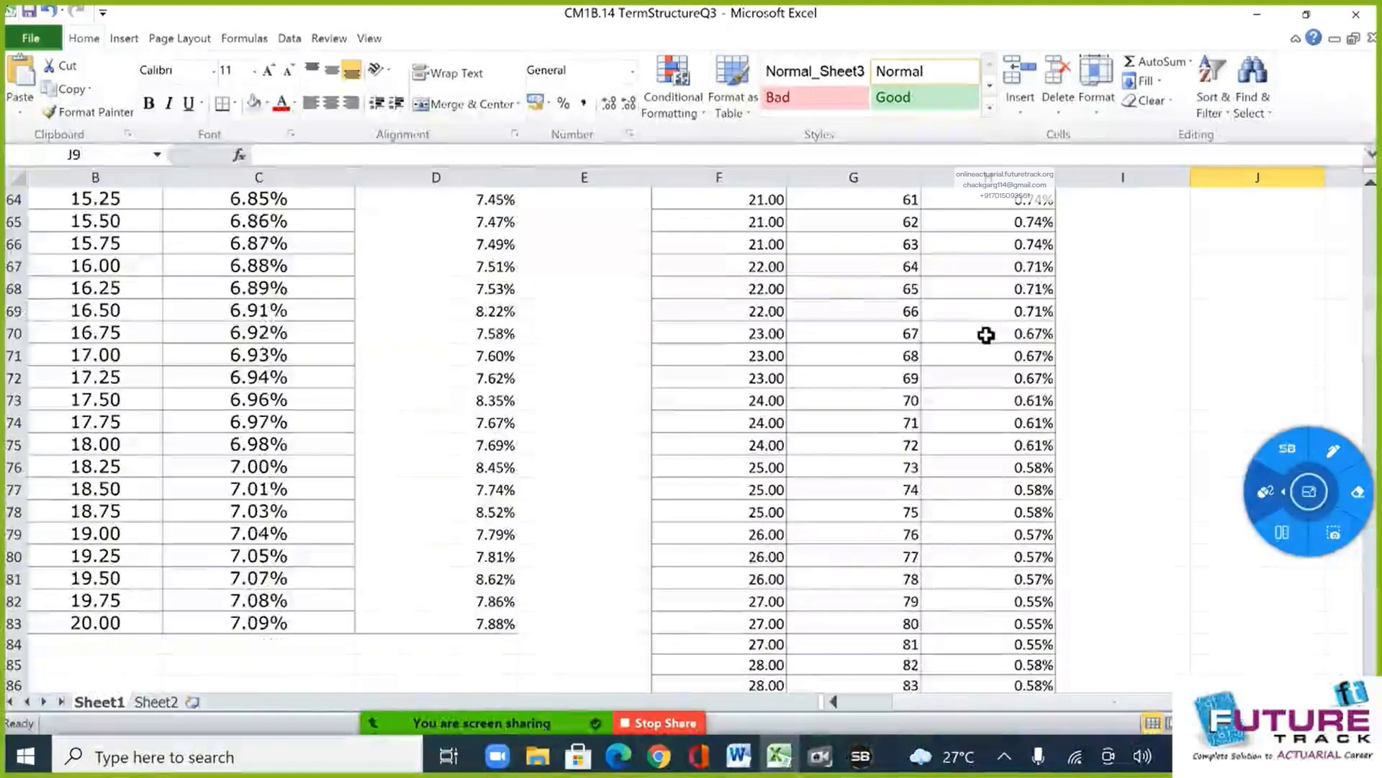
scroll(986, 335, "down", 20)
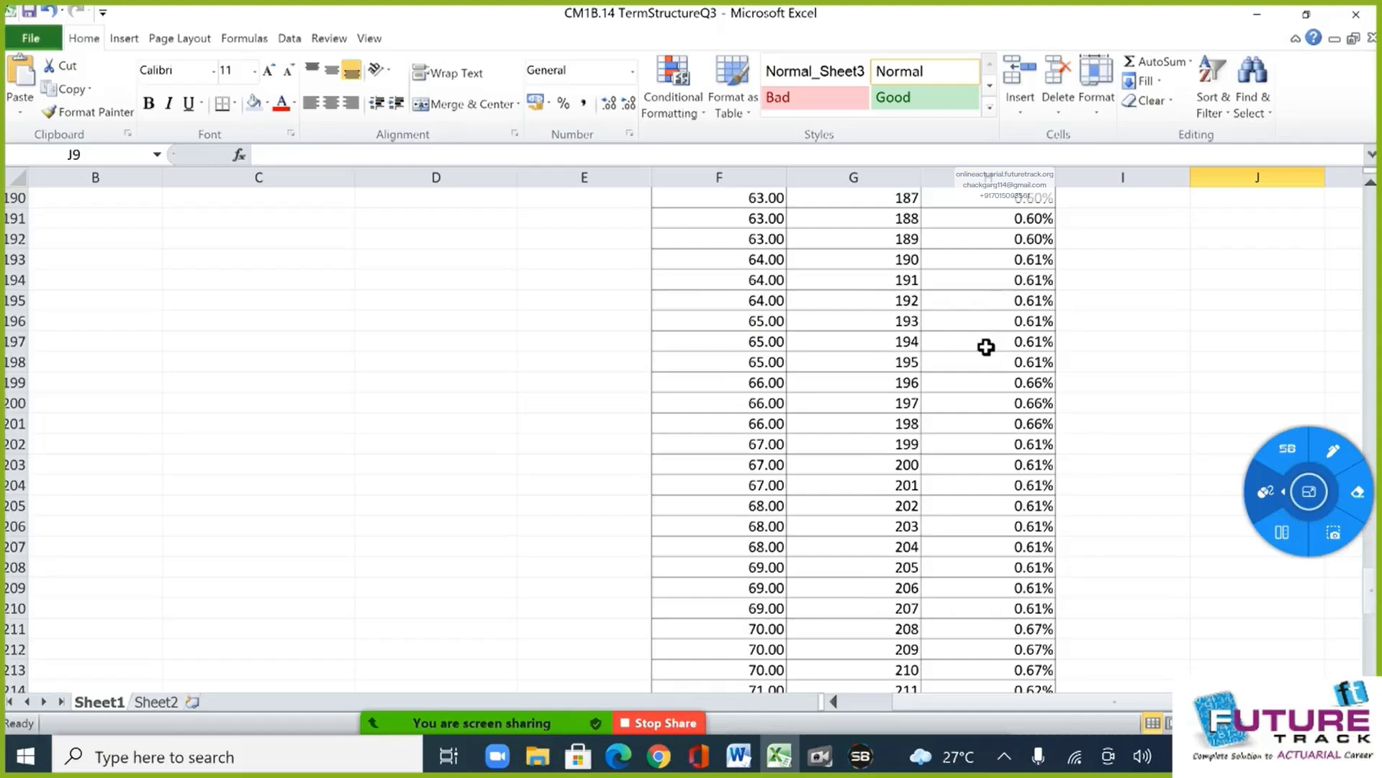
scroll(986, 347, "down", 20)
scroll(976, 367, "up", 12)
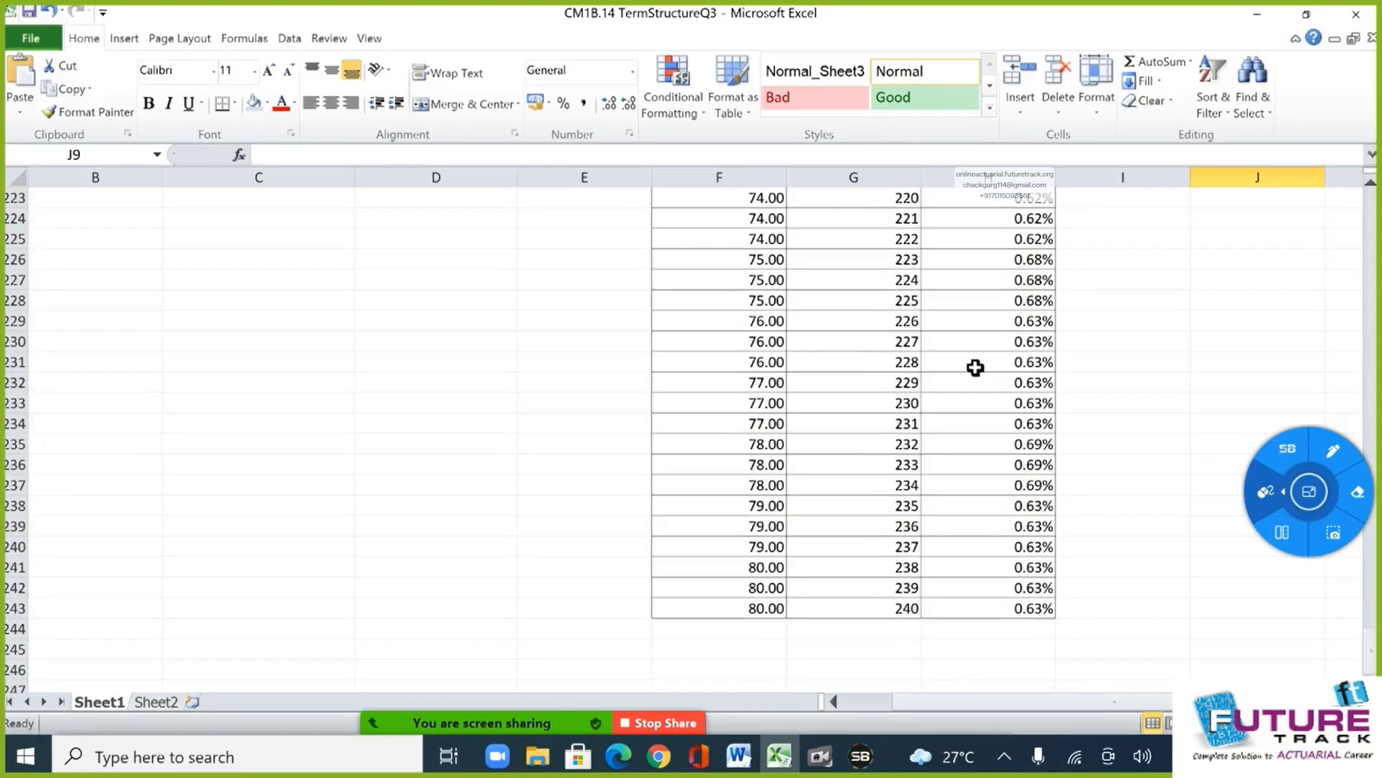
scroll(975, 367, "up", 20)
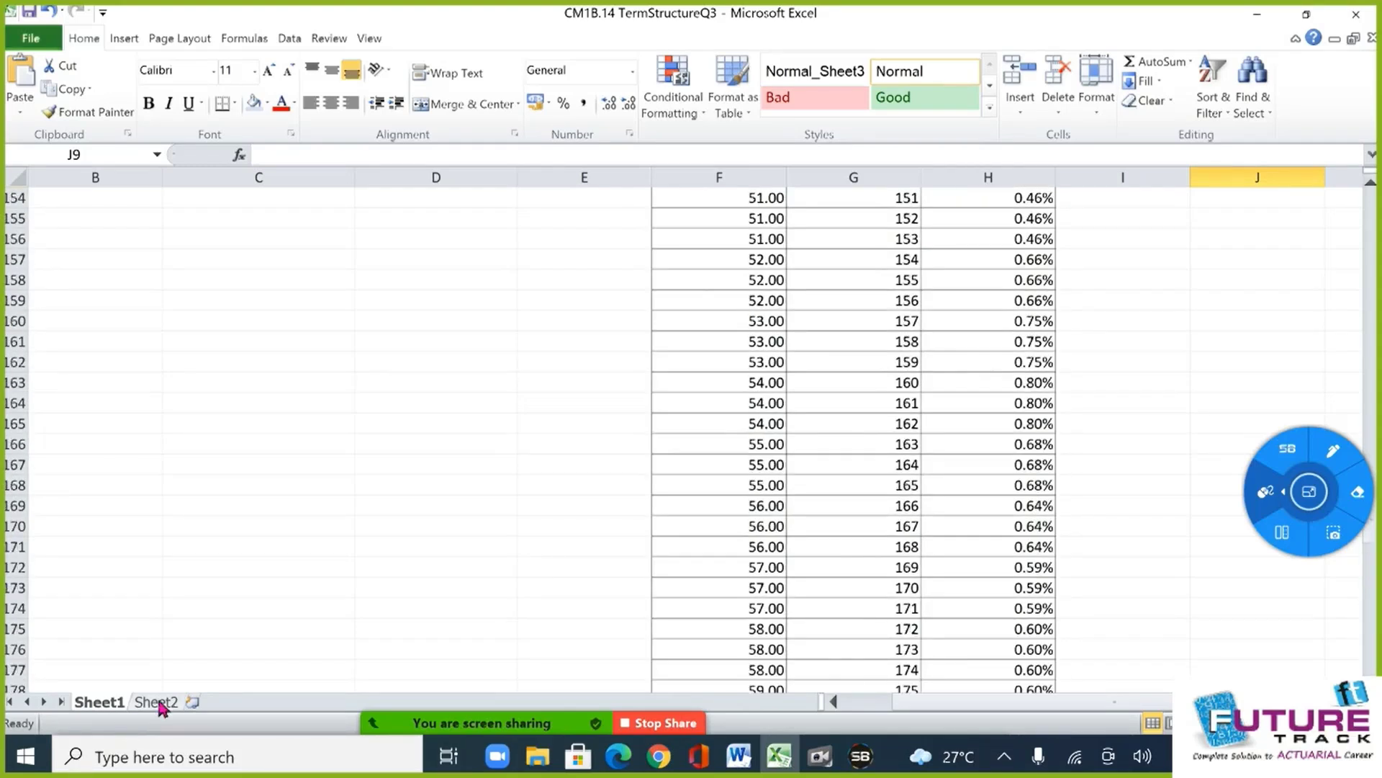
Go to the loan schedule on Sheet2, check the loan term, and select the EMI value cell C5.
left_click(157, 702)
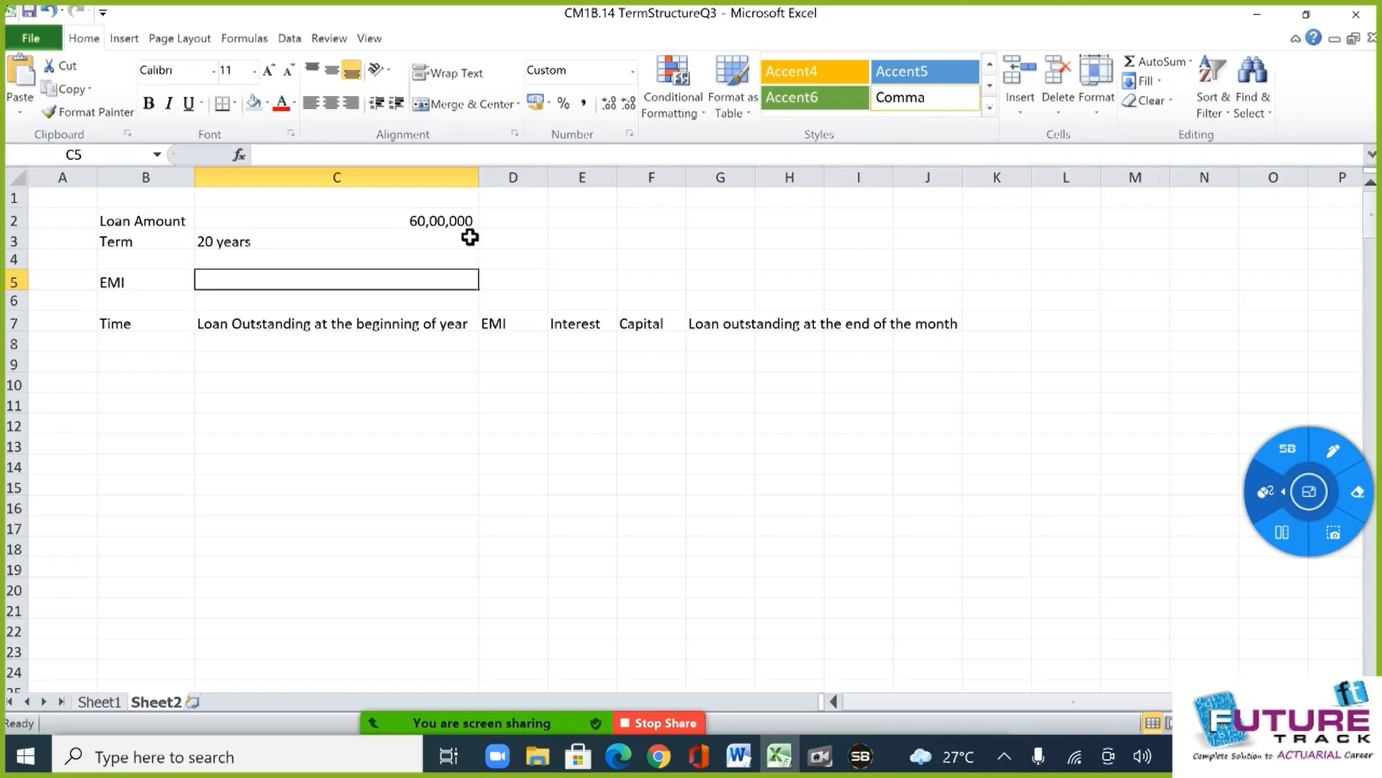
left_click(144, 246)
left_click(230, 247)
left_click(134, 298)
left_click(273, 276)
type("10")
key("BackSpace")
key("BackSpace")
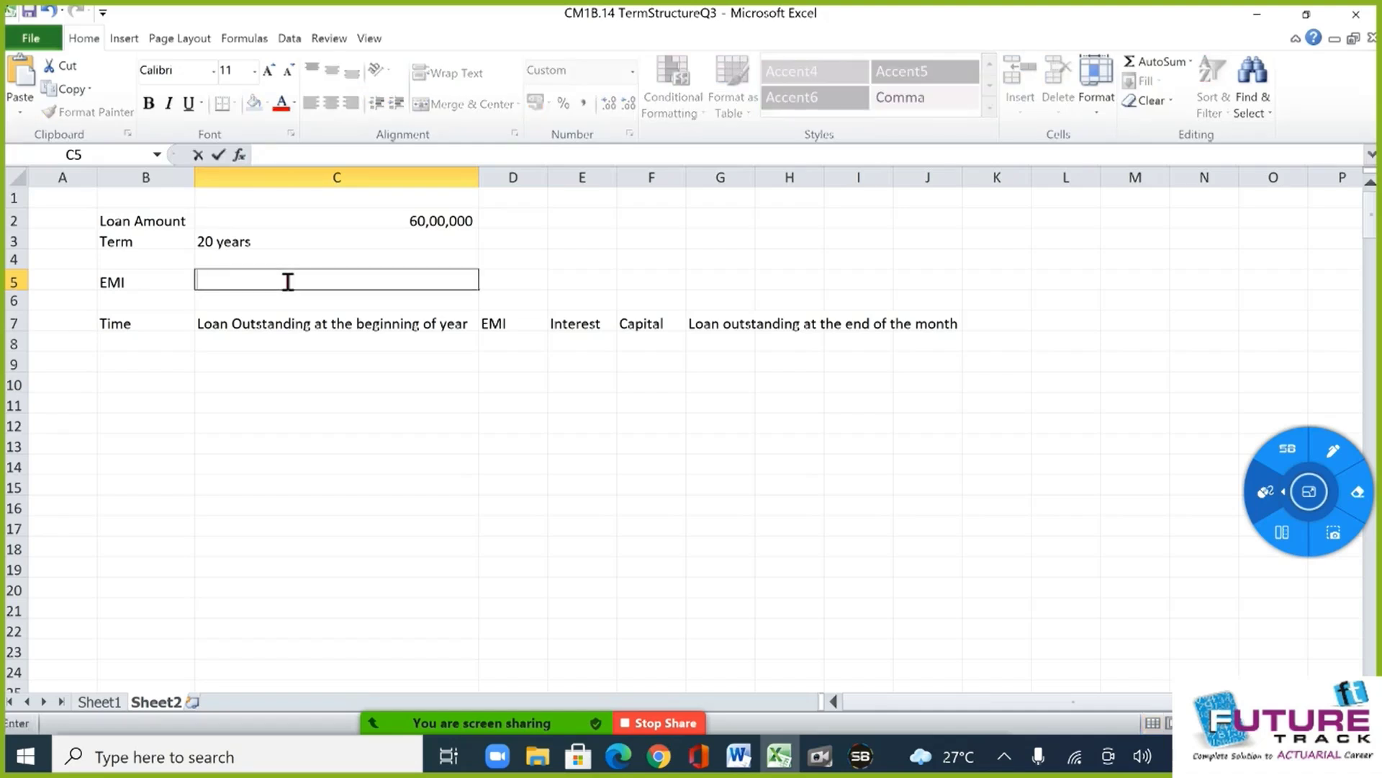
Enter an EMI of 40,000 in C5 and note "assuming" beside it in D5.
type("40,000")
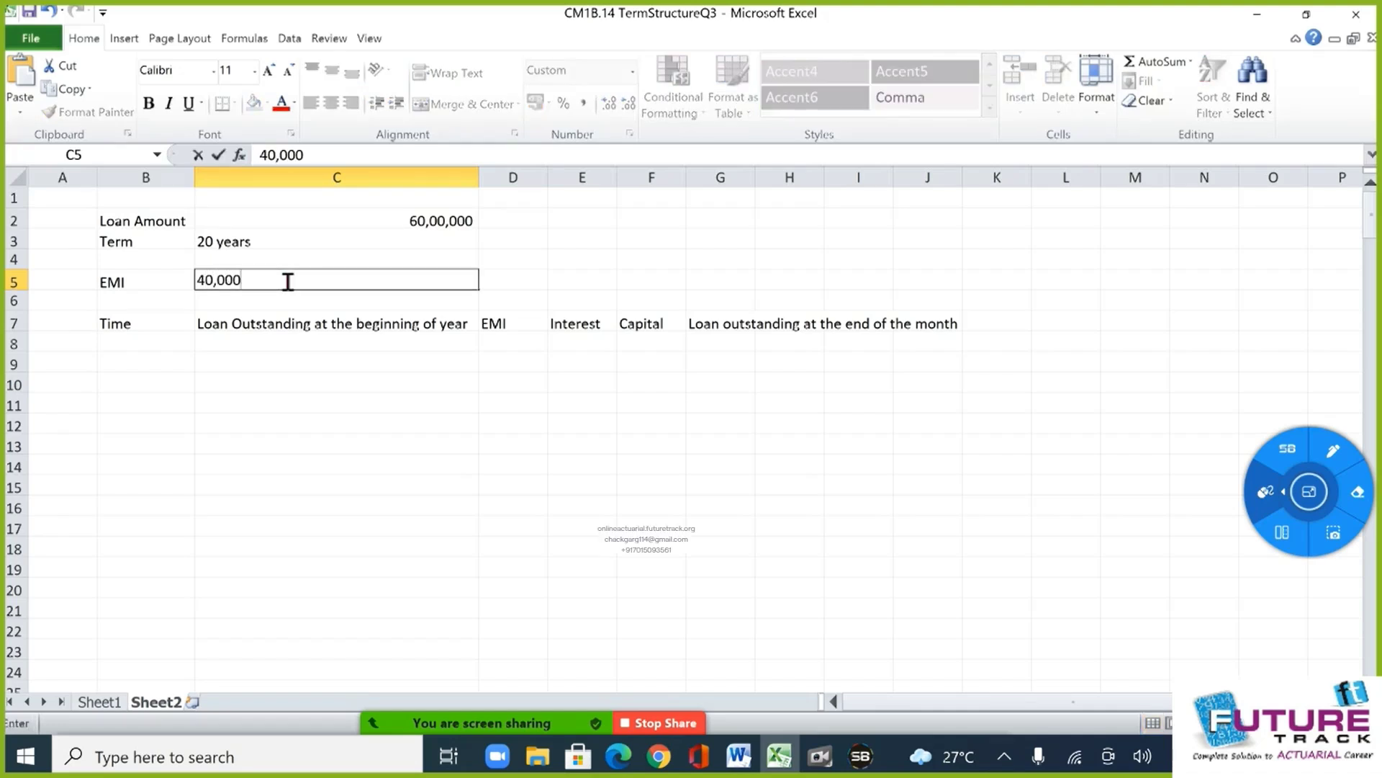
key("Return")
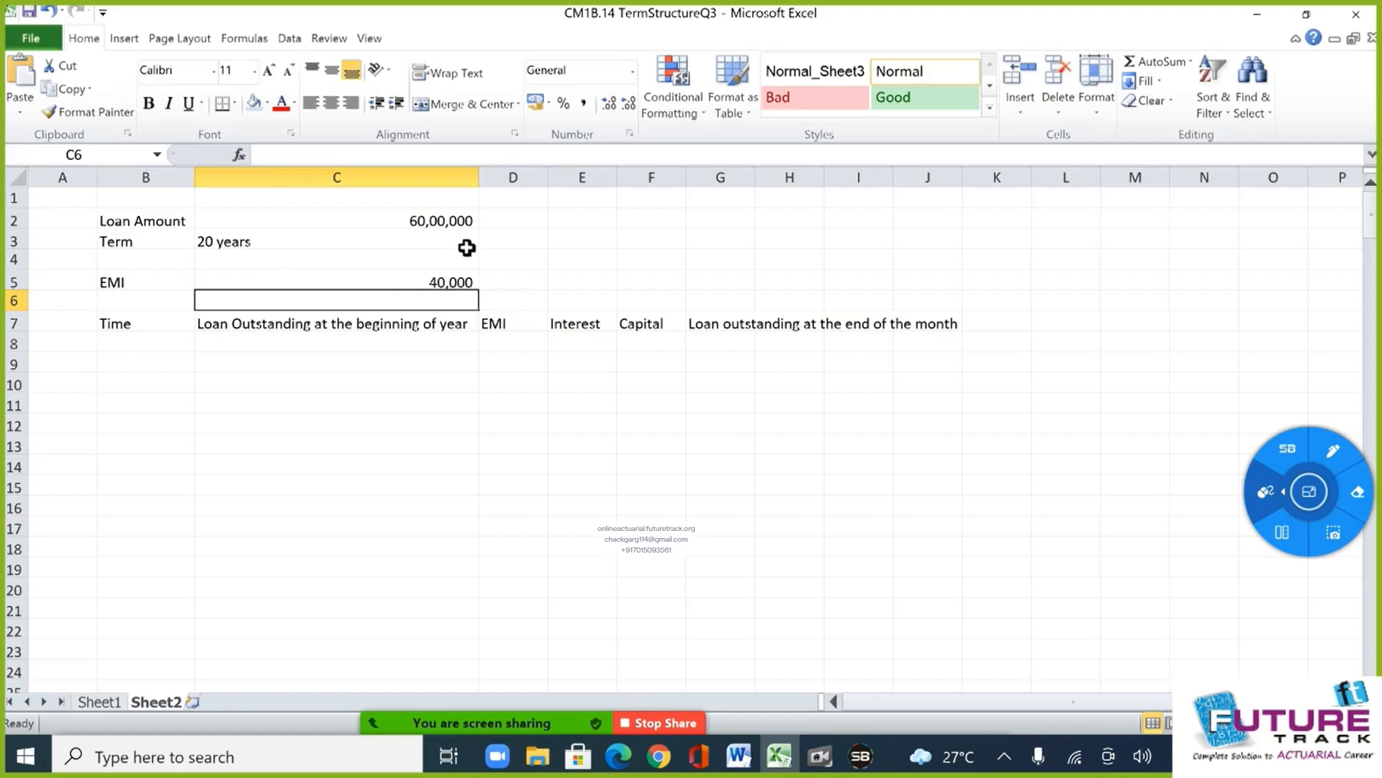
left_click(534, 283)
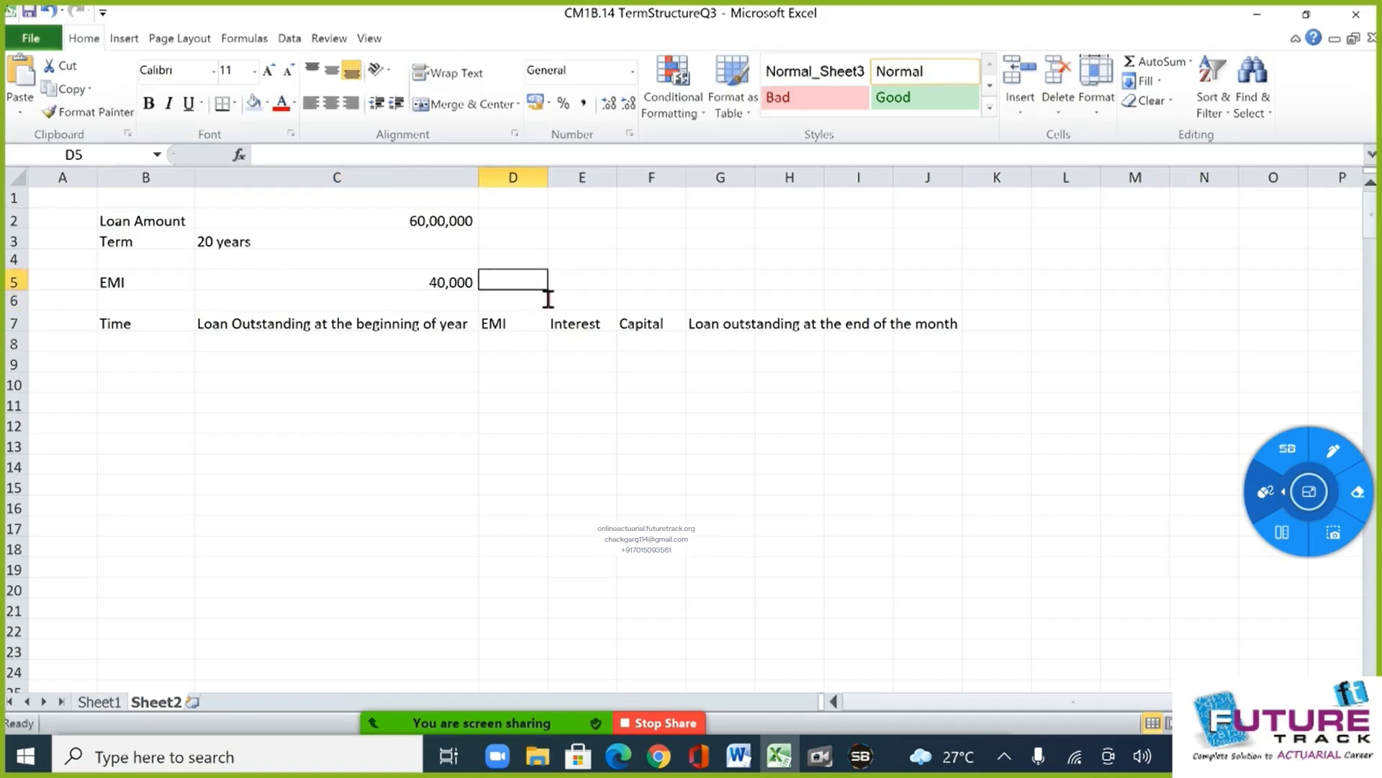
type("assuming")
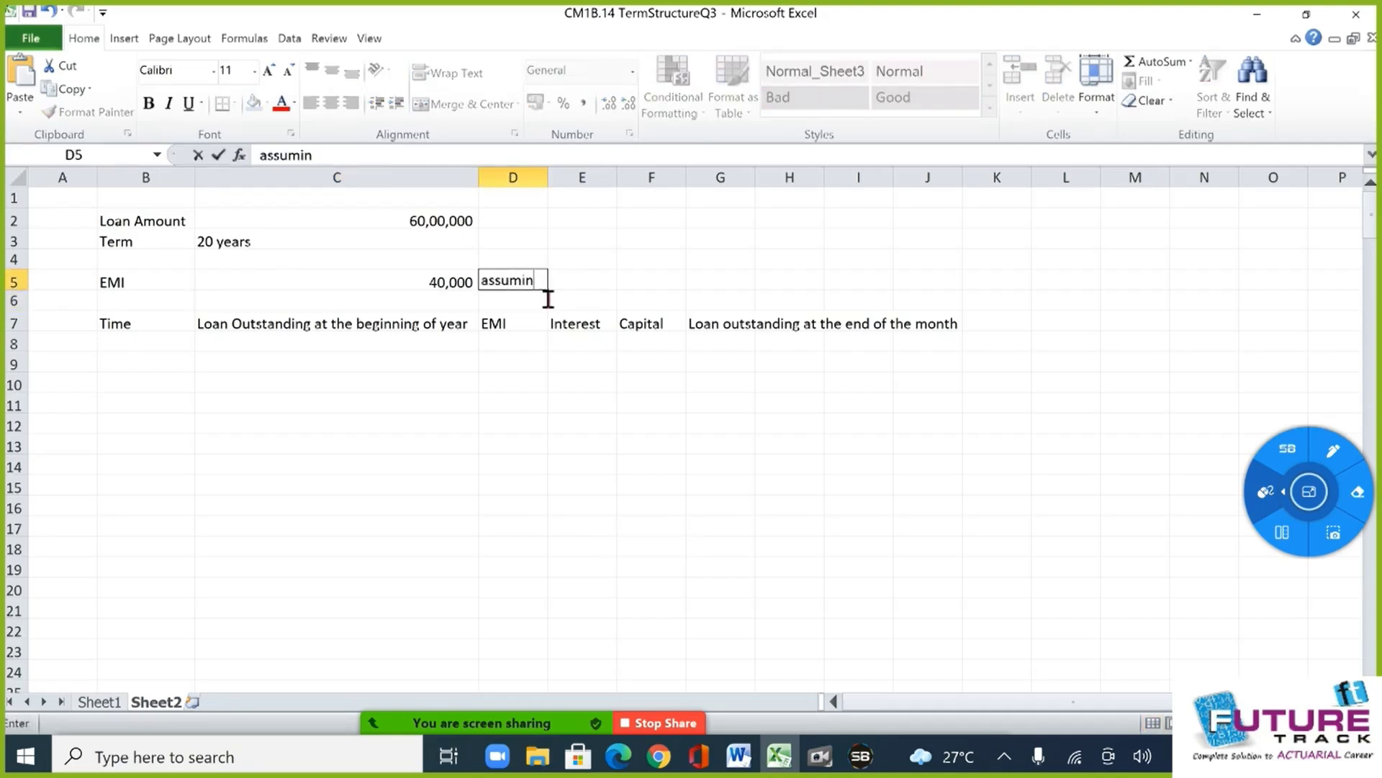
key("Return")
Try to fill a linear series down the Time column from the empty cell B8, with step 1 and stop value 240.
key("Home")
key("Down")
key("Right")
key("Down")
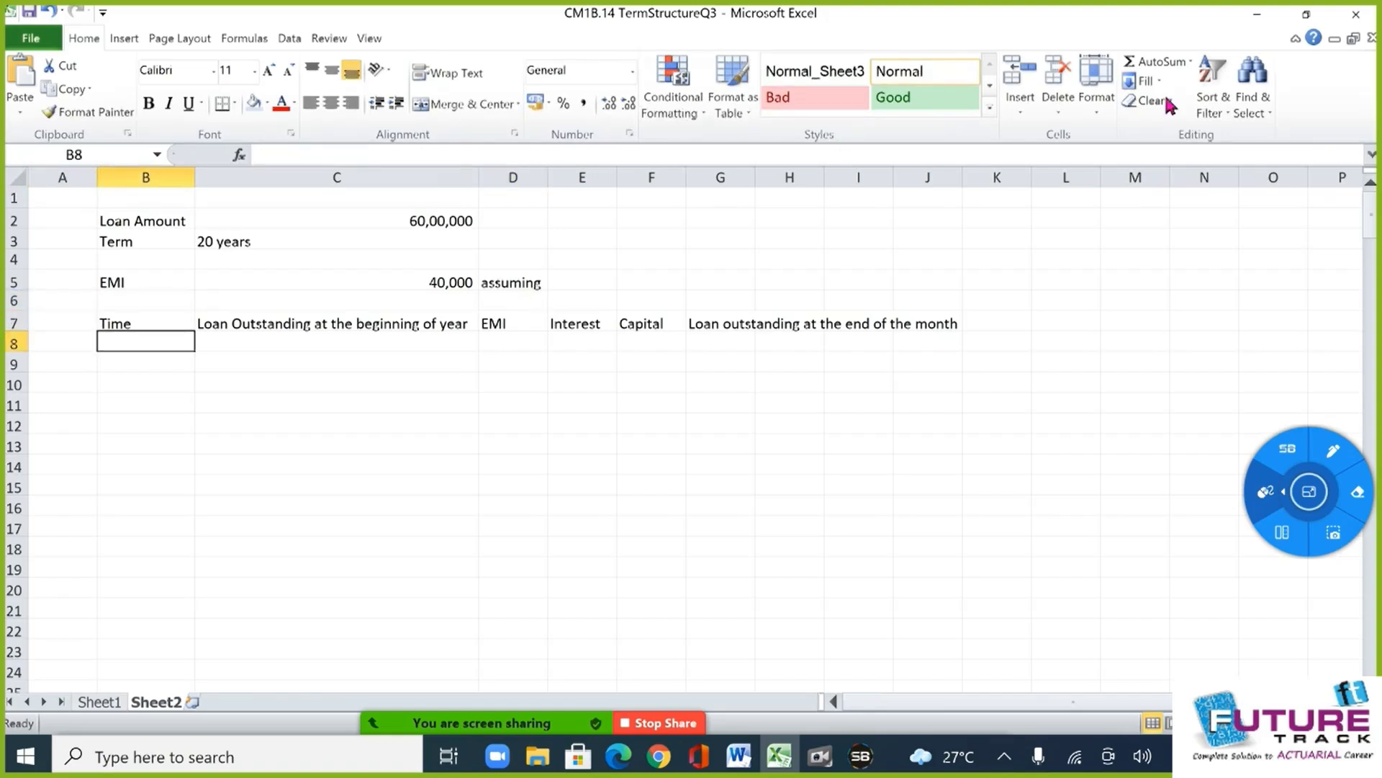
left_click(1146, 81)
left_click(1052, 213)
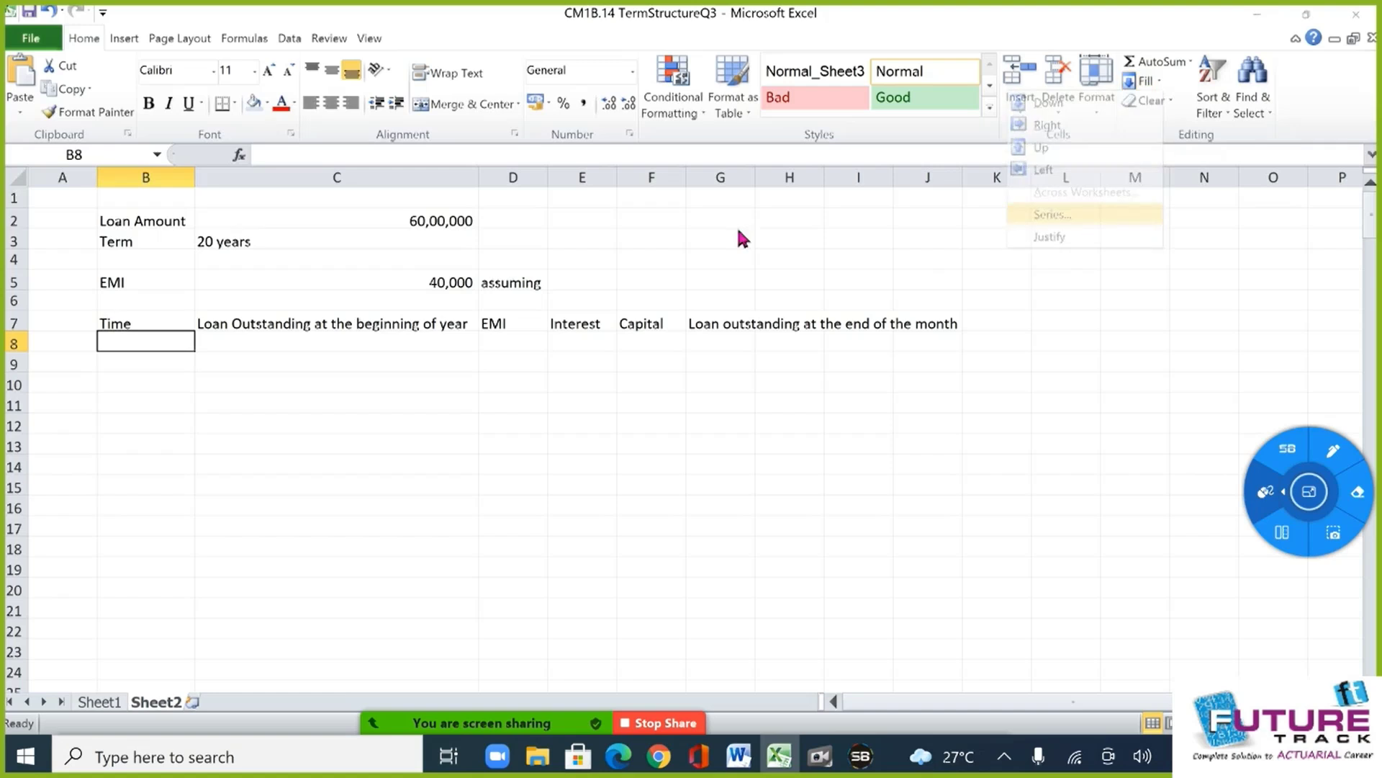
left_click(921, 341)
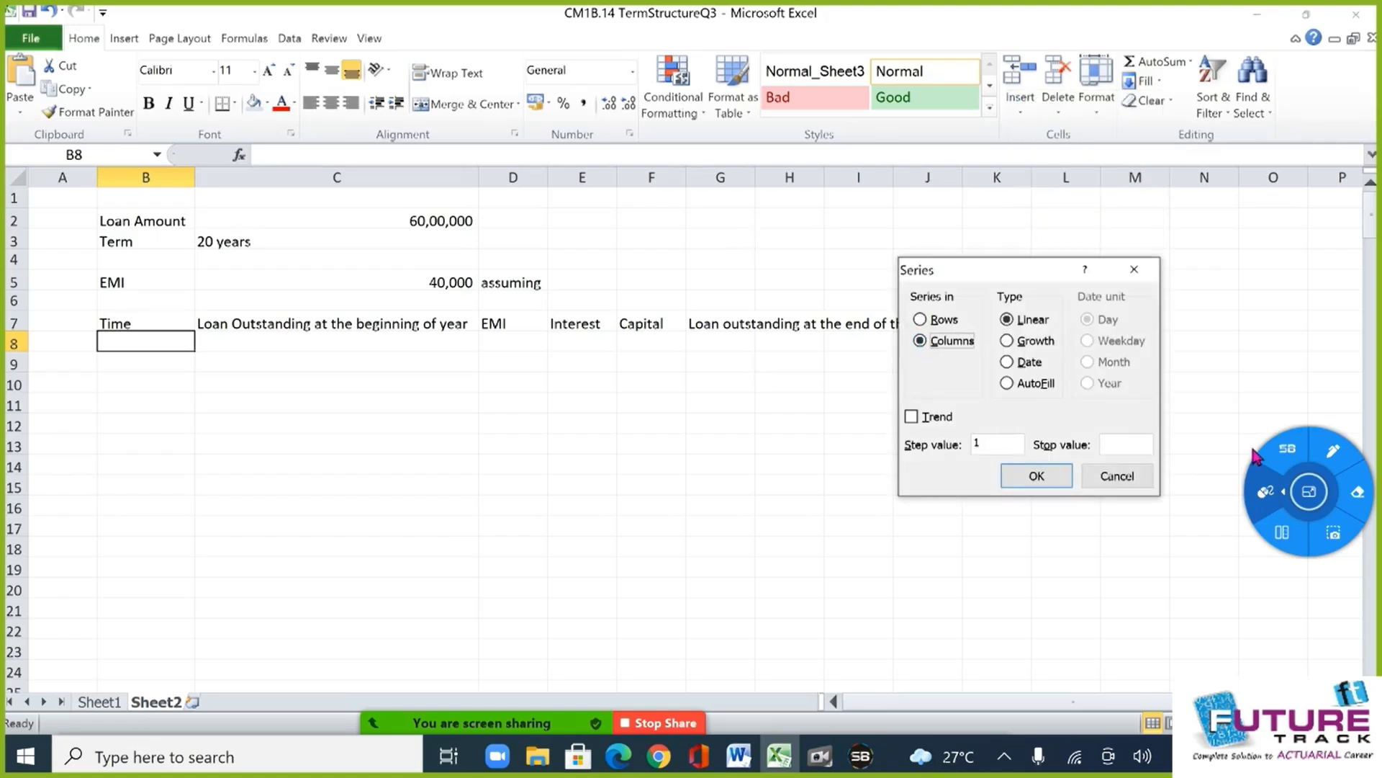
left_click(1146, 452)
type("240")
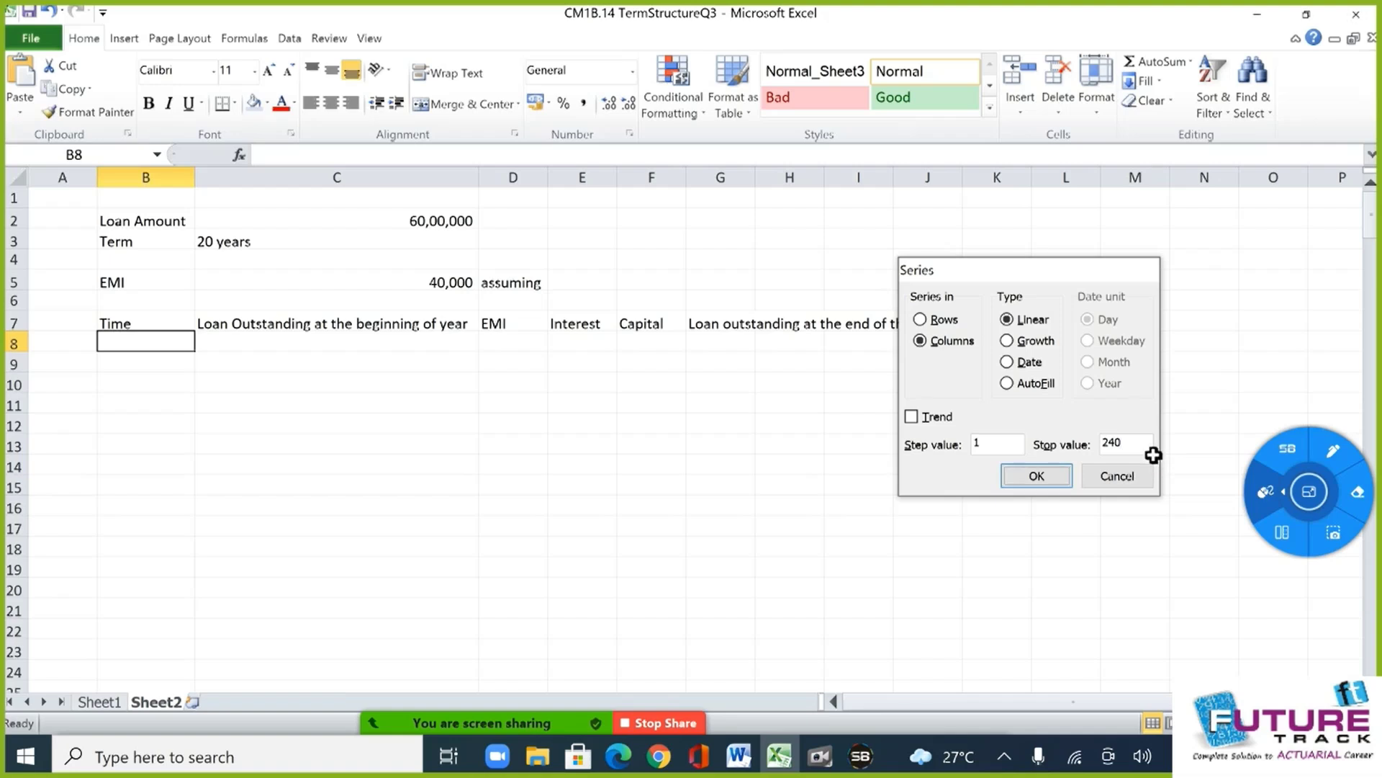
key("Return")
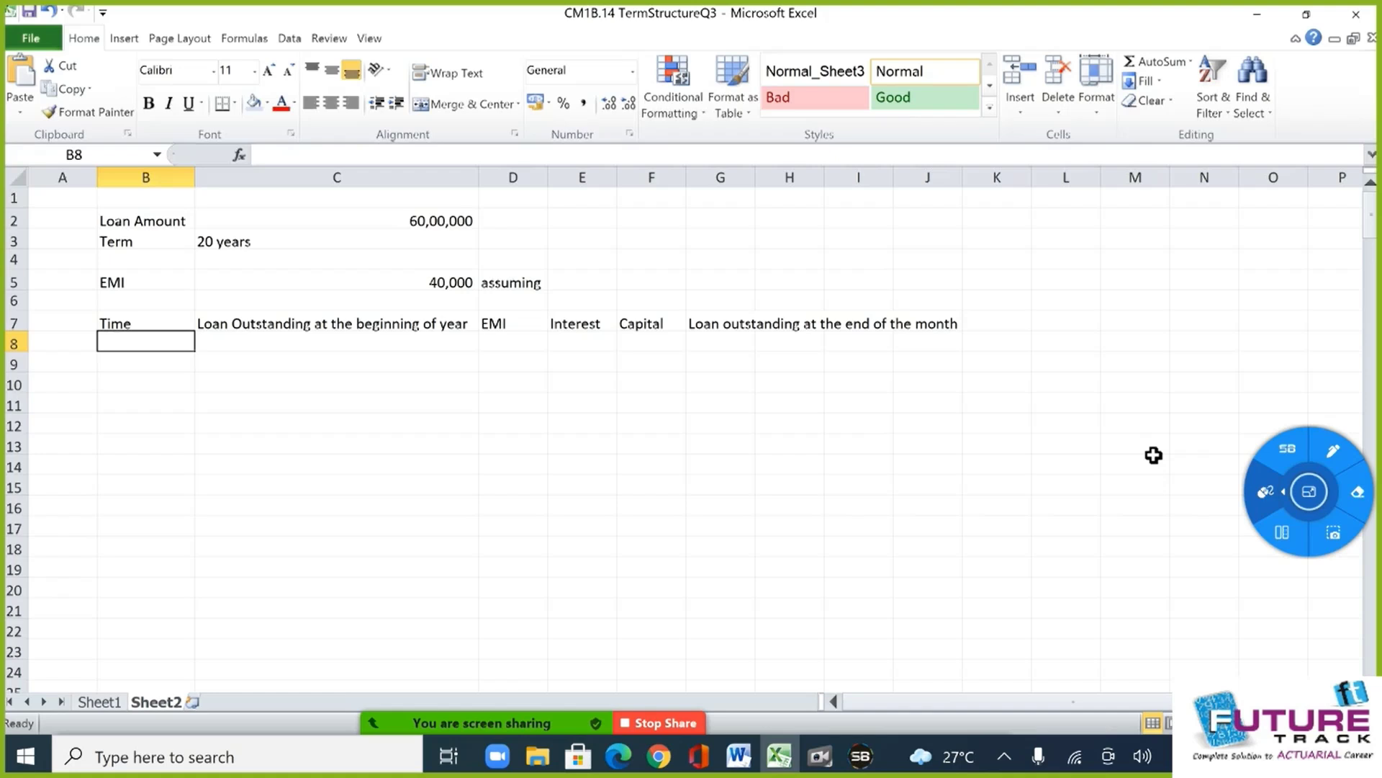
Enter 1 in B8 and fill a linear series down the Time column with step 1 up to 240.
type("1")
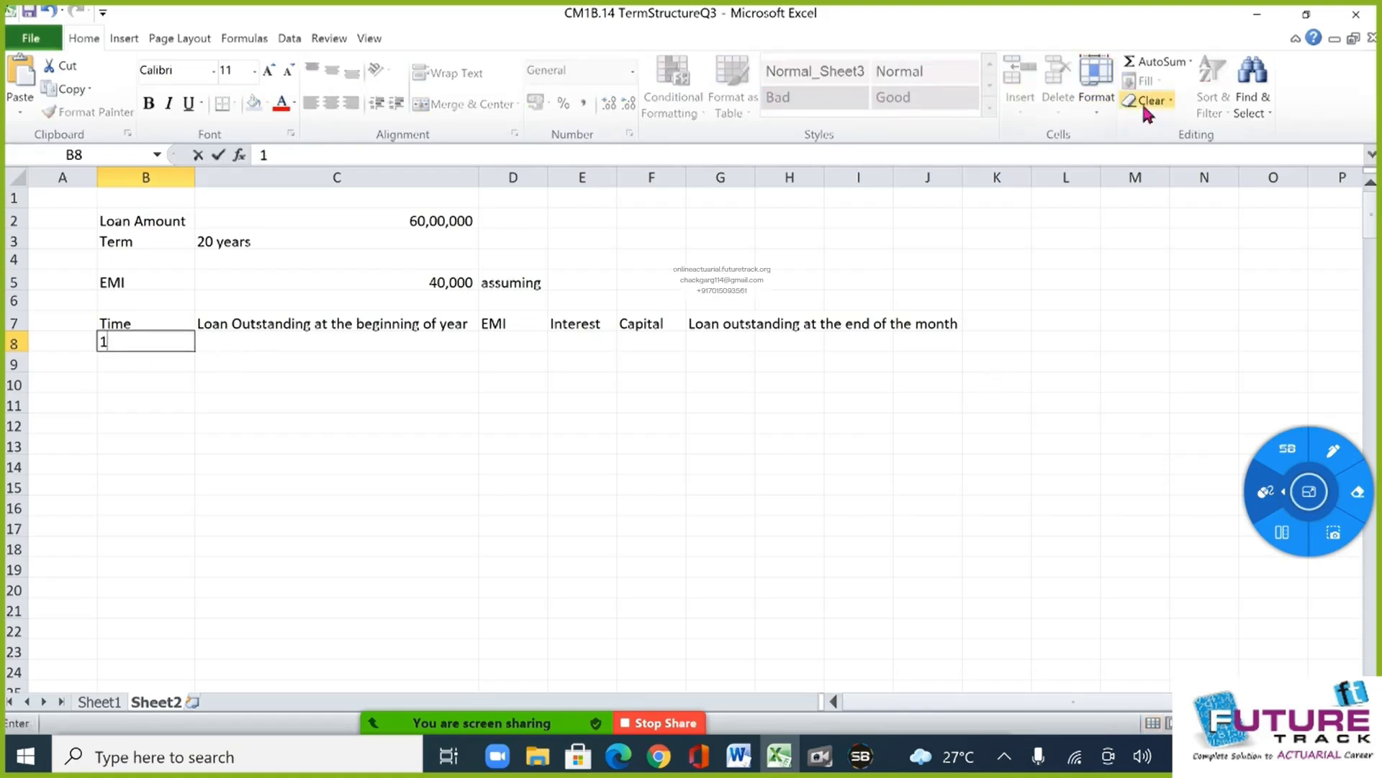
left_click(537, 501)
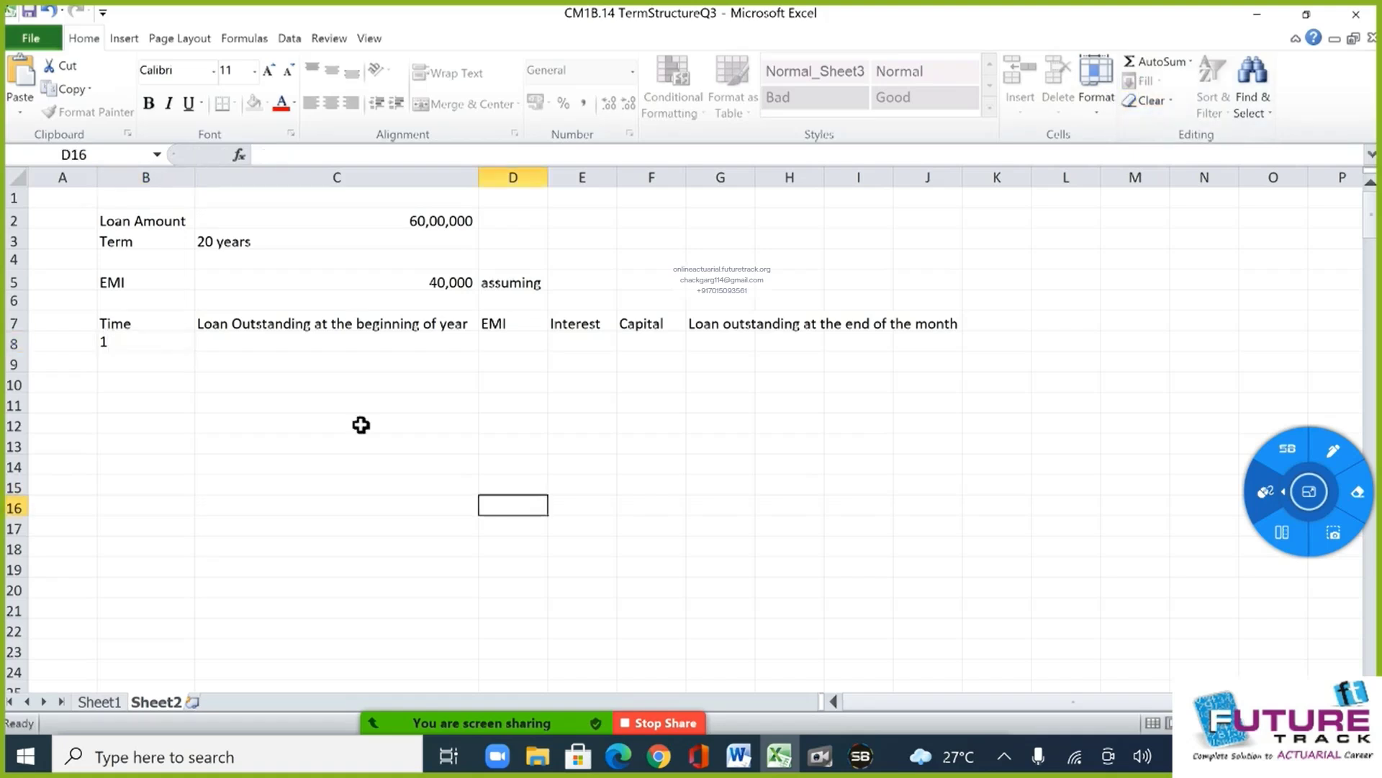
left_click(155, 328)
left_click(160, 351)
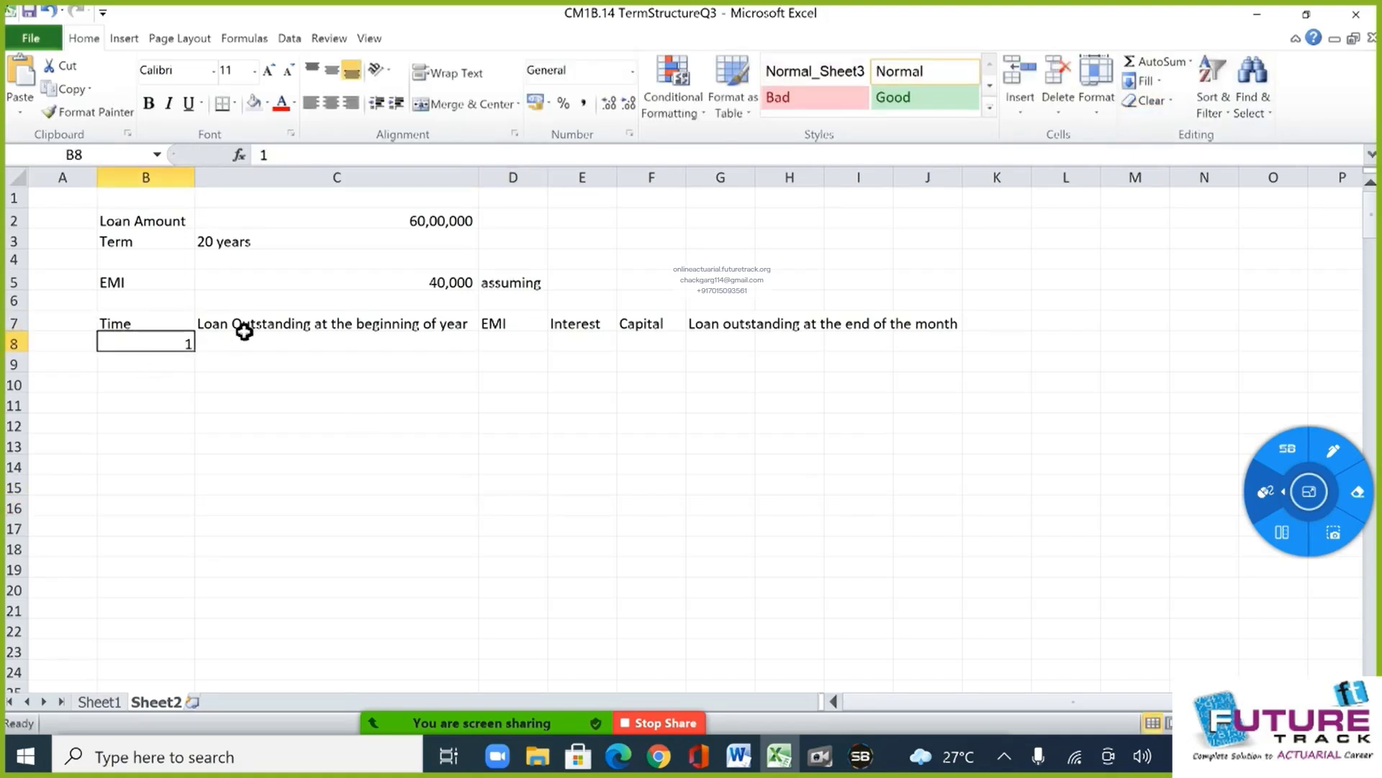
left_click(1150, 81)
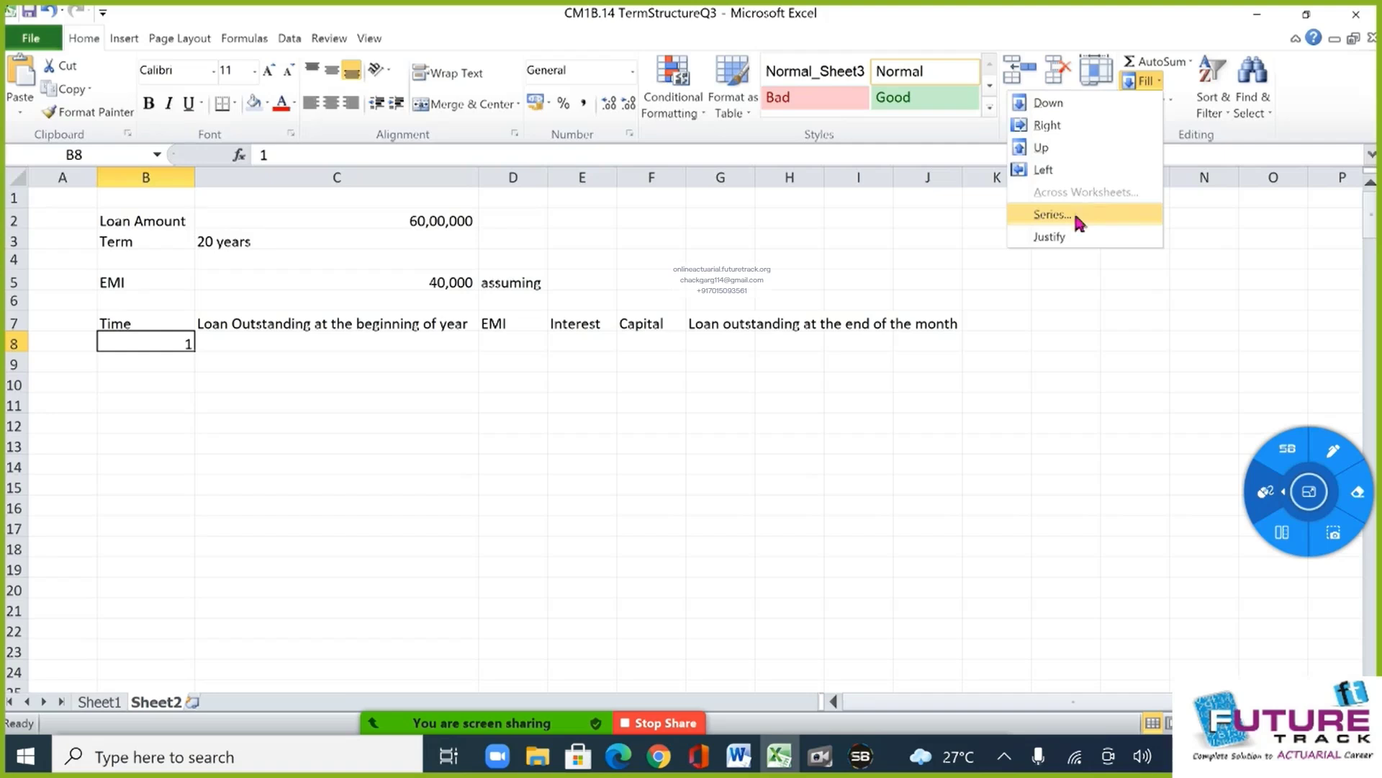
left_click(1052, 213)
left_click(944, 340)
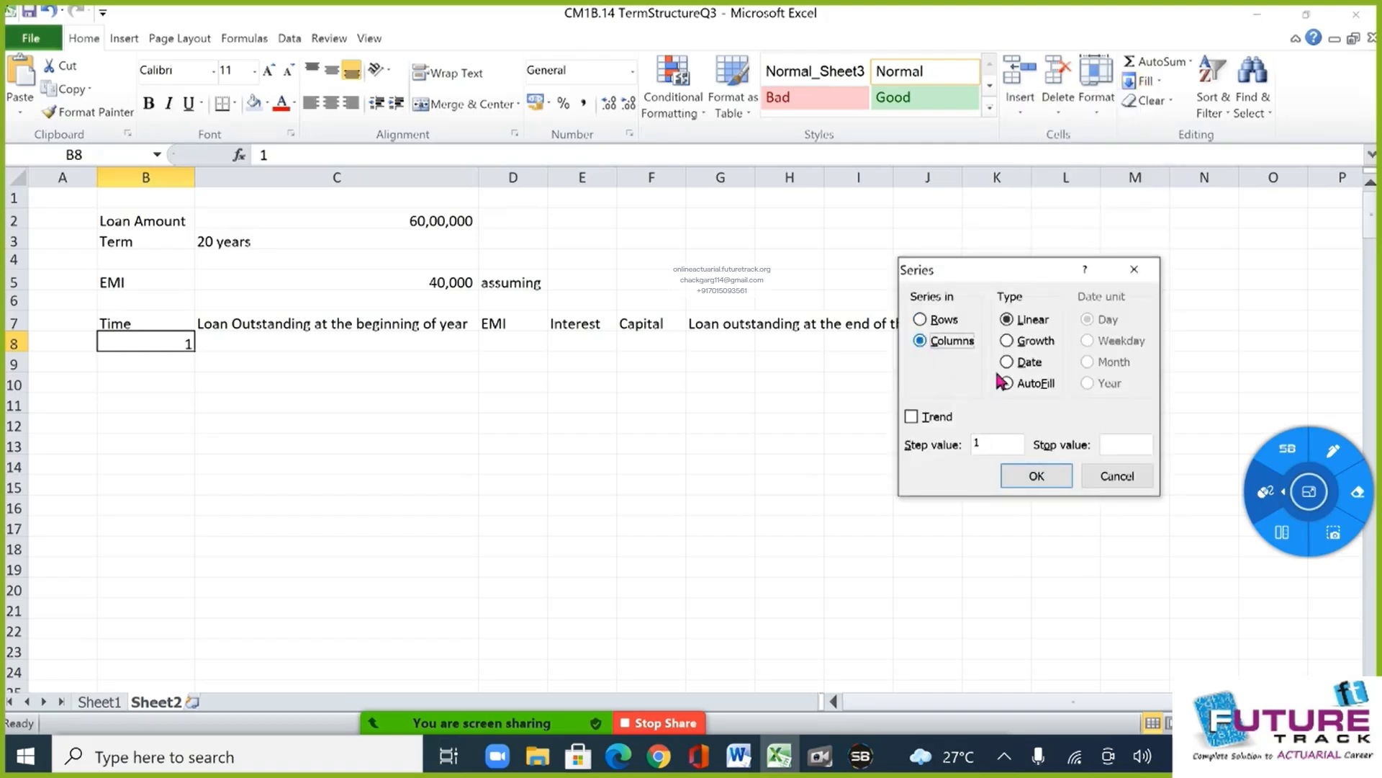
left_click(1128, 446)
type("240")
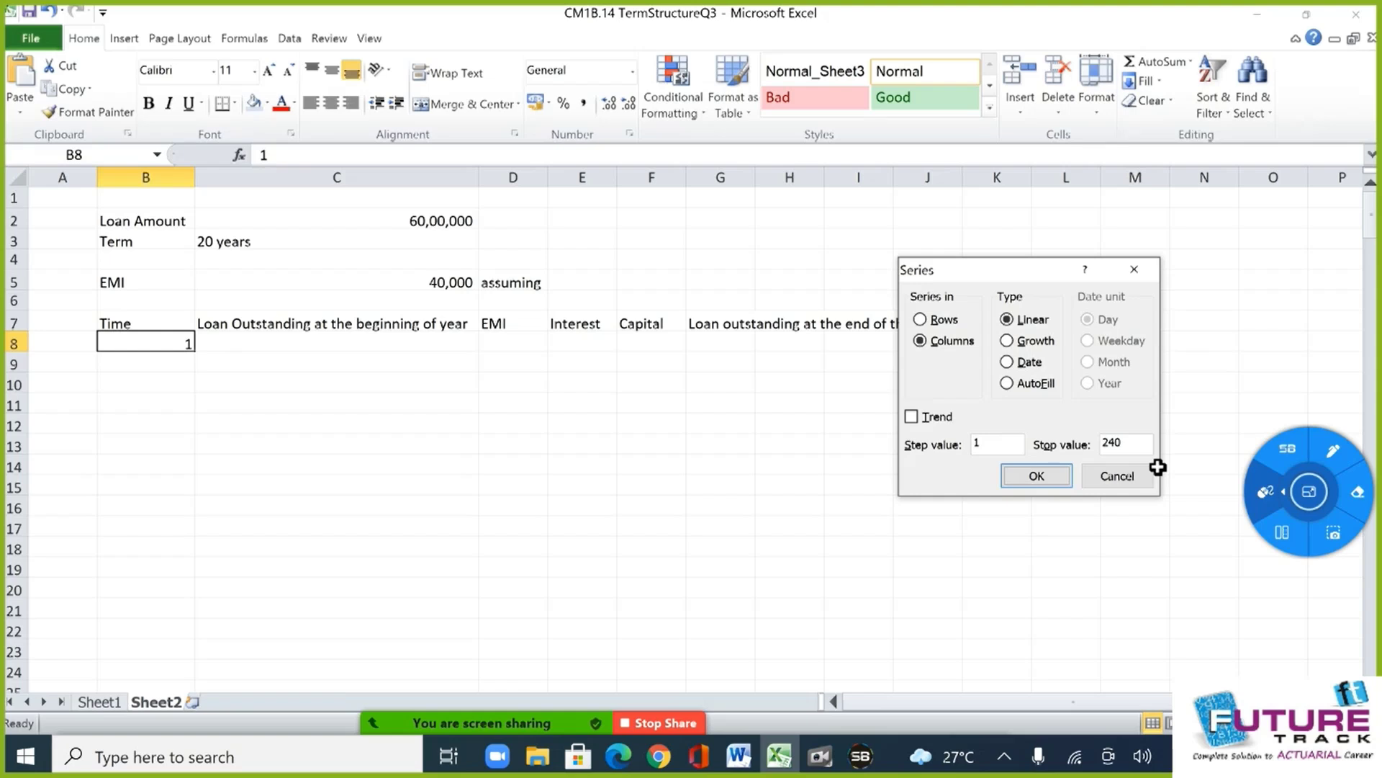
key("Return")
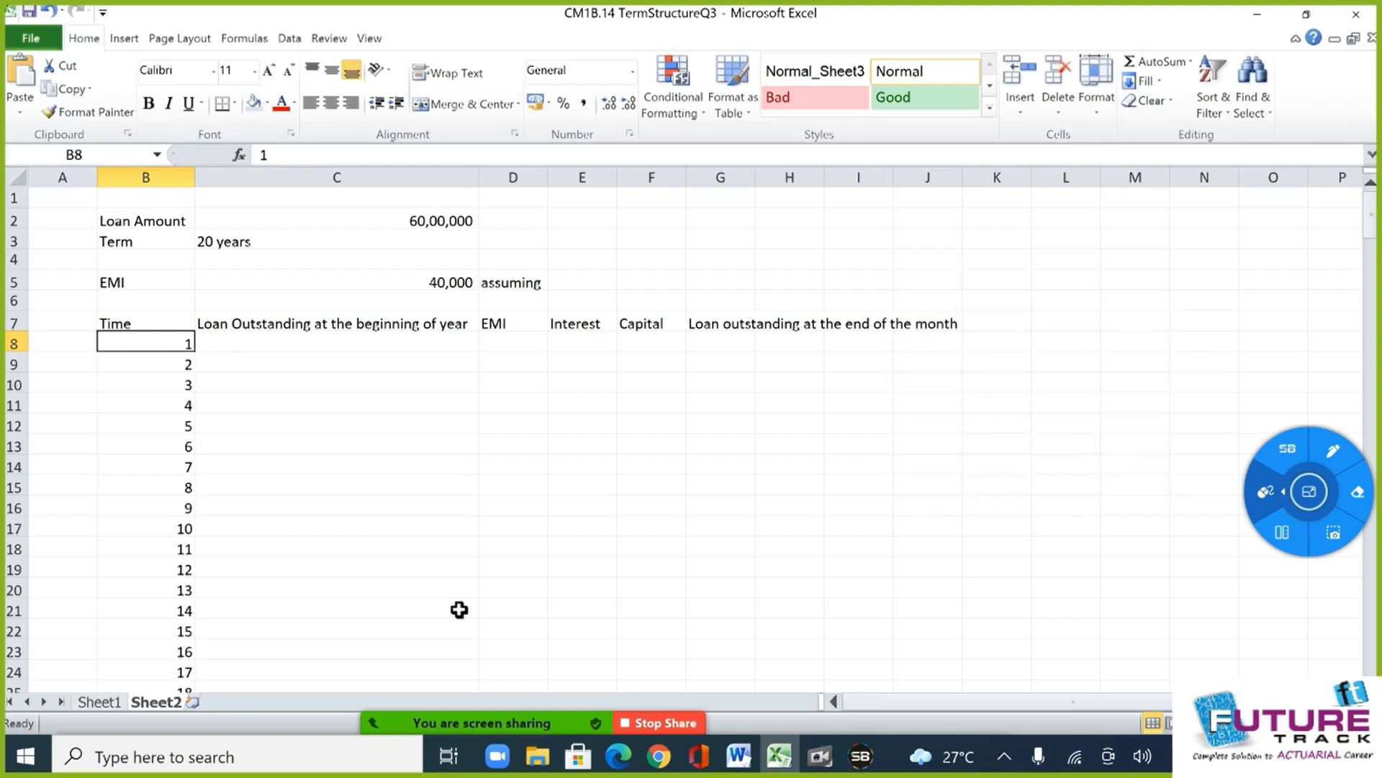
left_click(896, 462)
Link the month 1 opening loan outstanding in C8 to the loan amount with =C2.
left_click(367, 359)
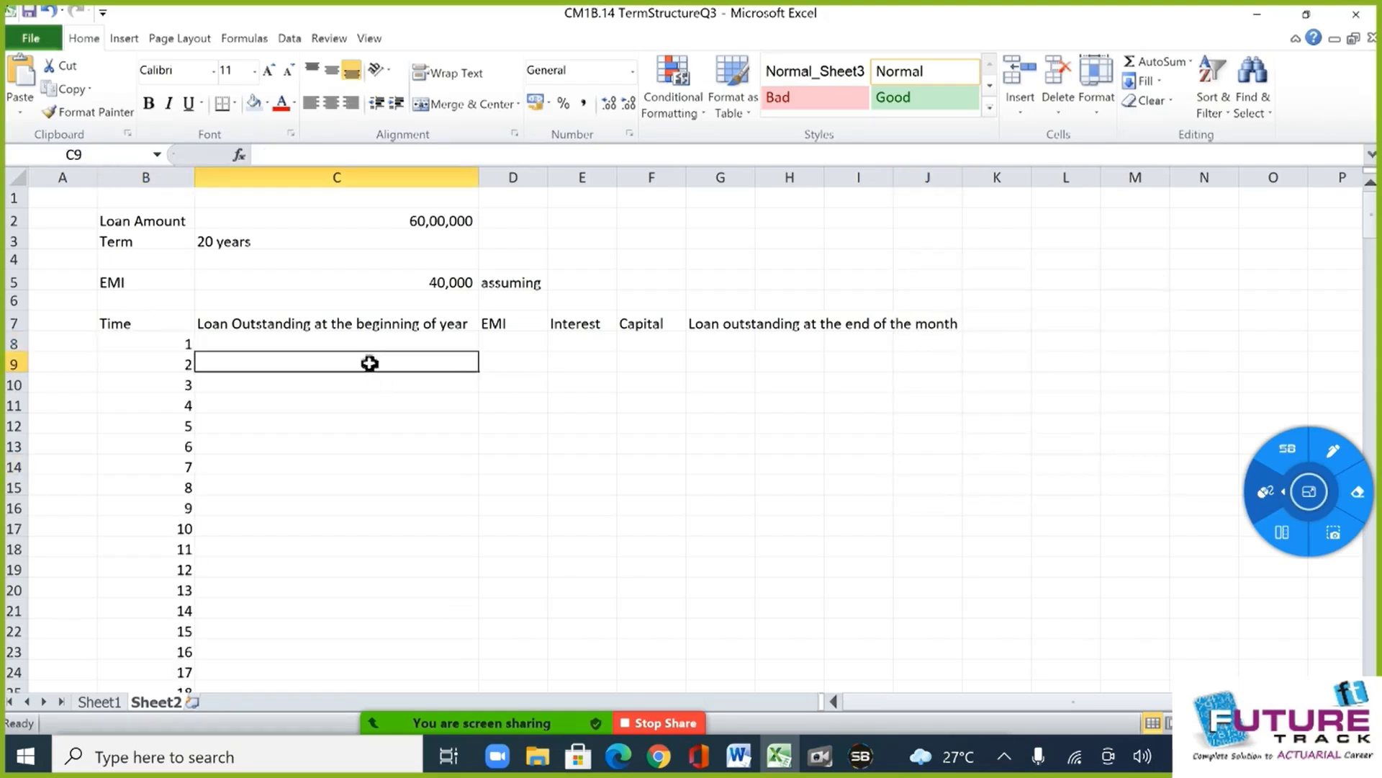
left_click(368, 349)
type("=")
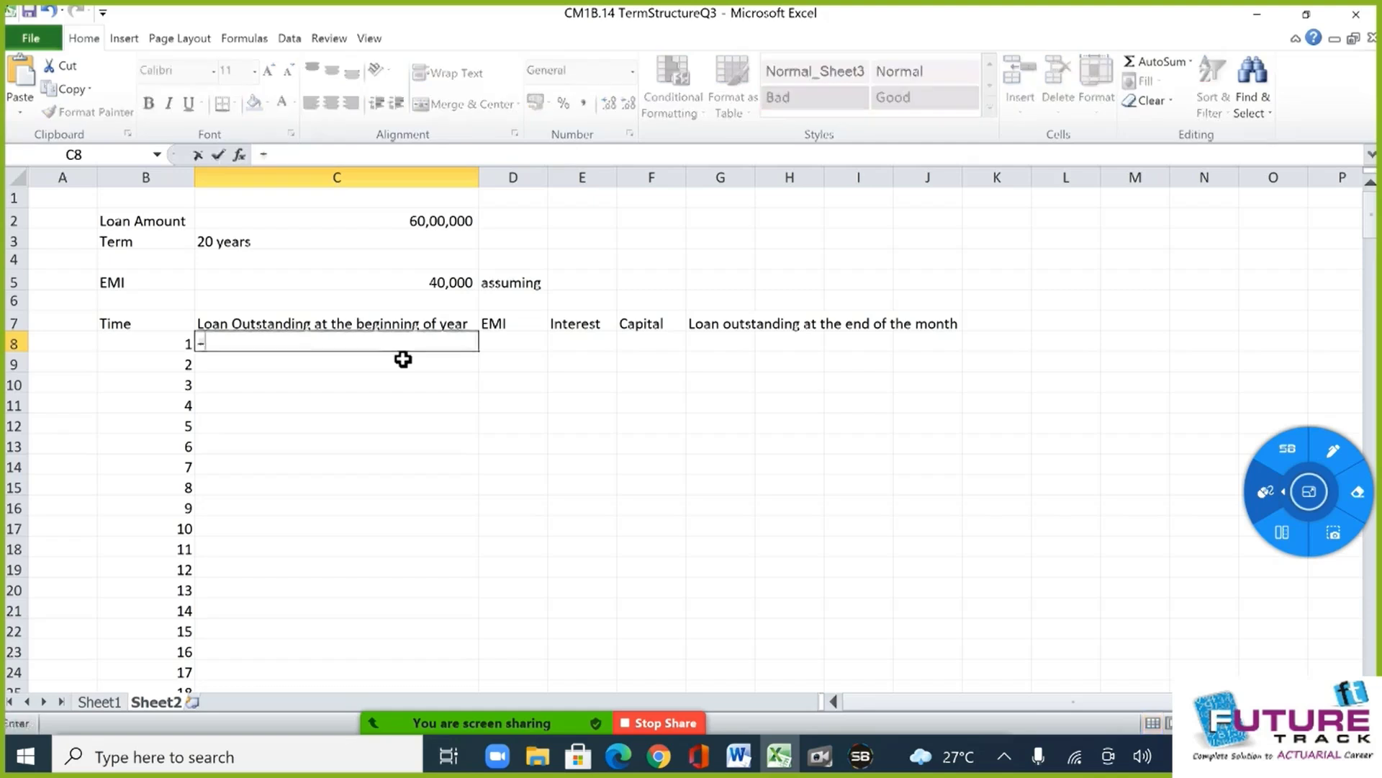
key("Up")
key("Up")
key("Up")
key("Up")
key("Up")
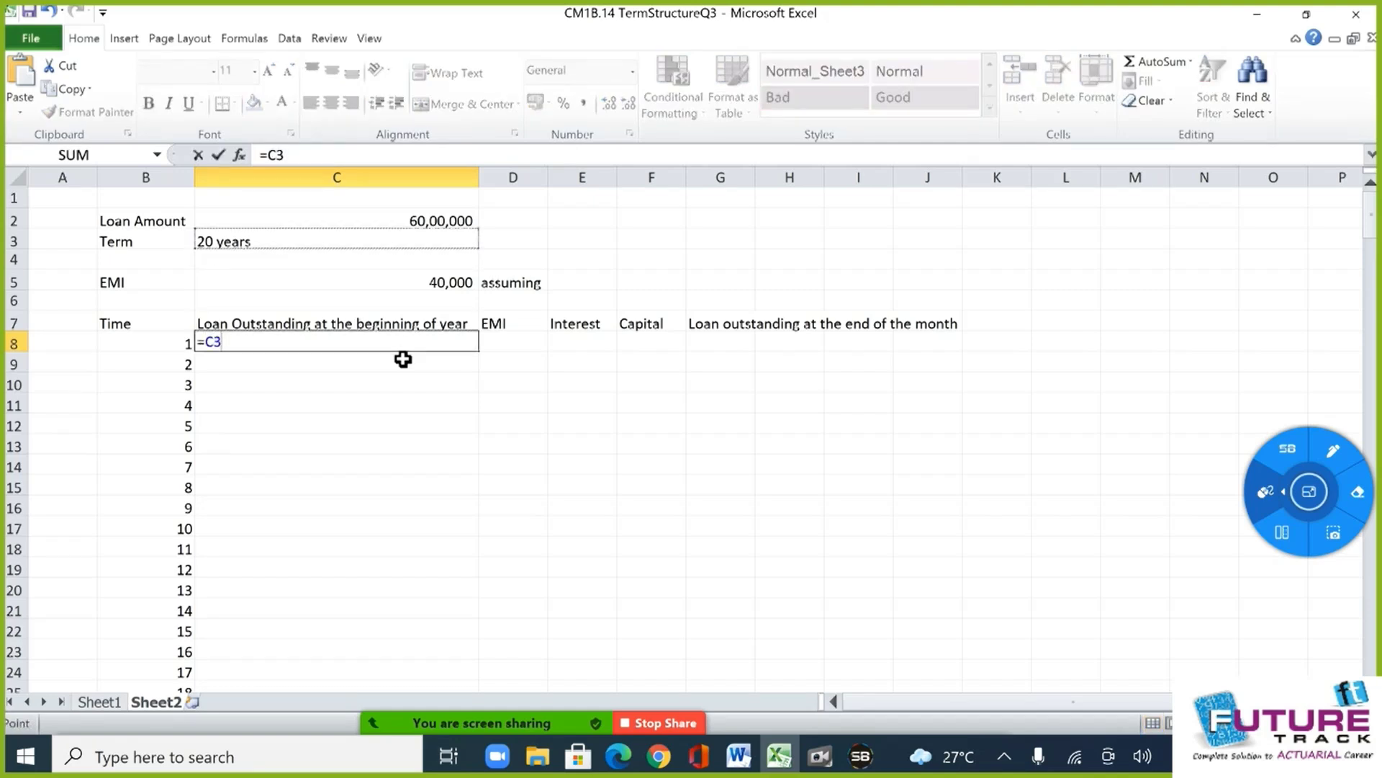
key("Up")
key("Return")
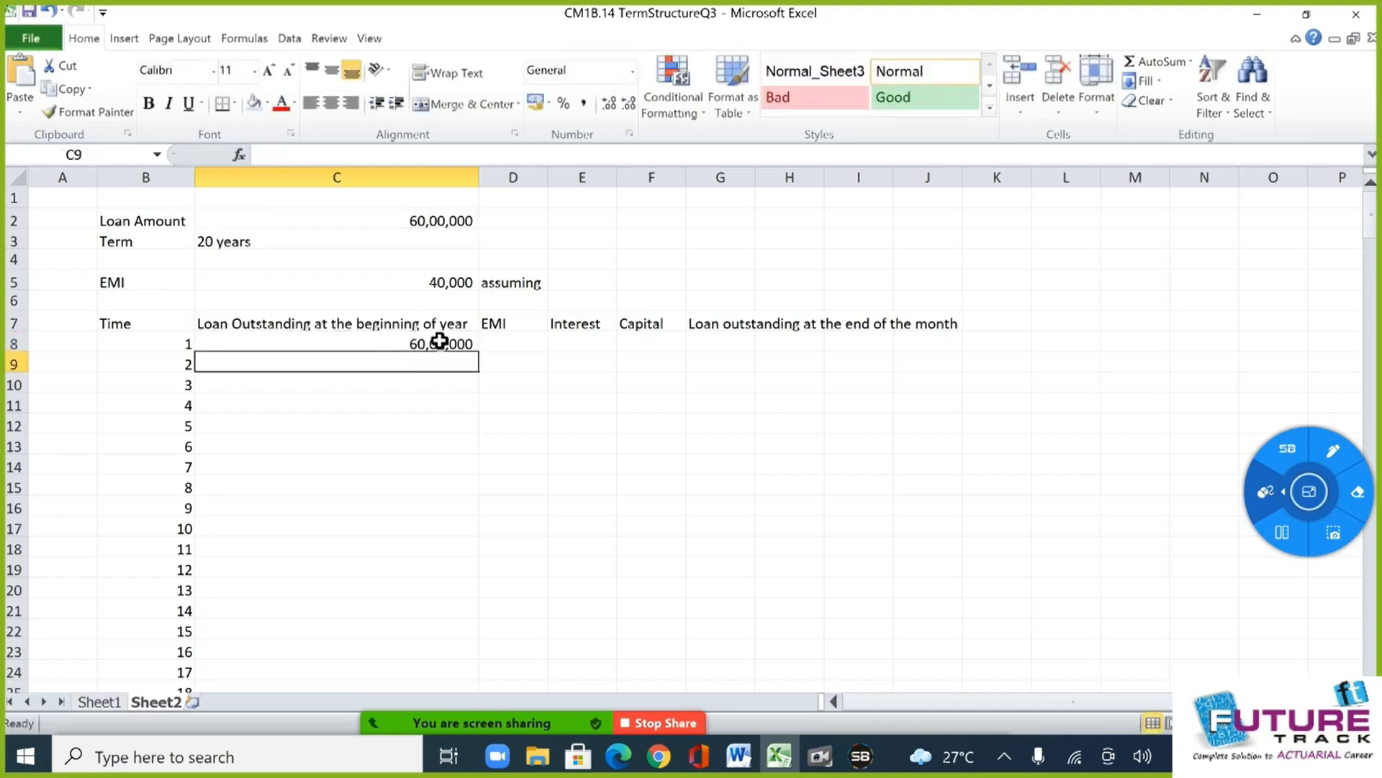
Change the heading in C7 to "Loan Outstanding at the beginning of month".
left_click(466, 331)
double_click(477, 324)
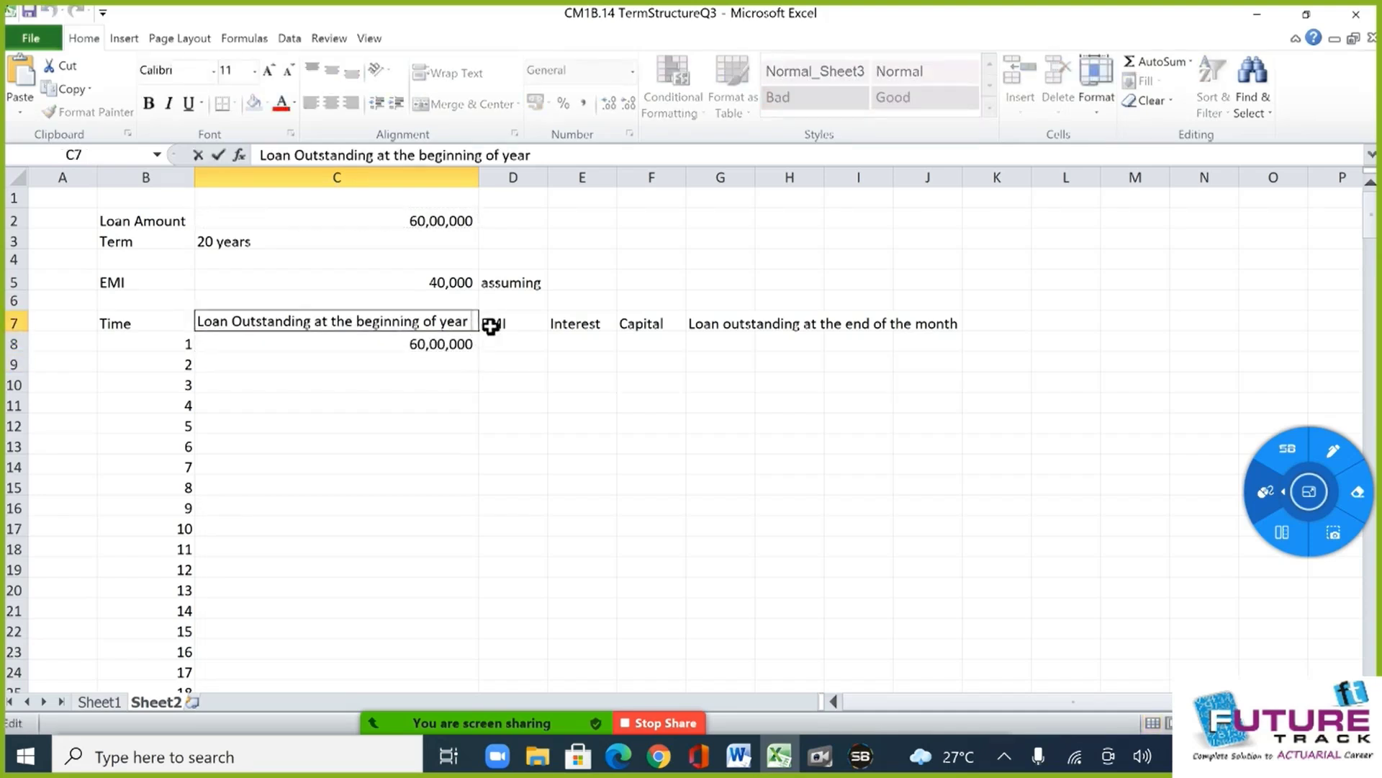
key("BackSpace")
key("BackSpace")
key("BackSpace")
key("BackSpace")
type("month")
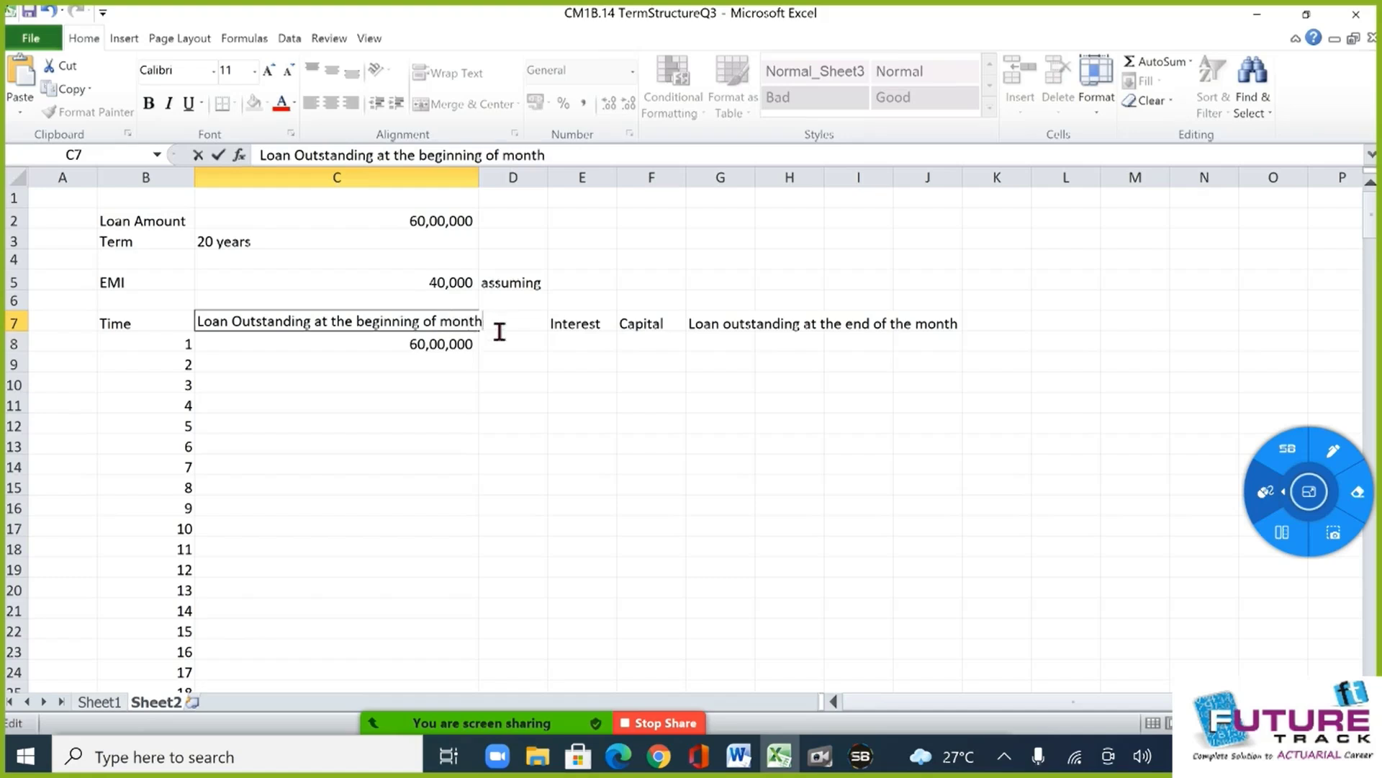
key("Return")
Widen column G to fit its heading, "Loan outstanding at the end of the month".
left_click(723, 344)
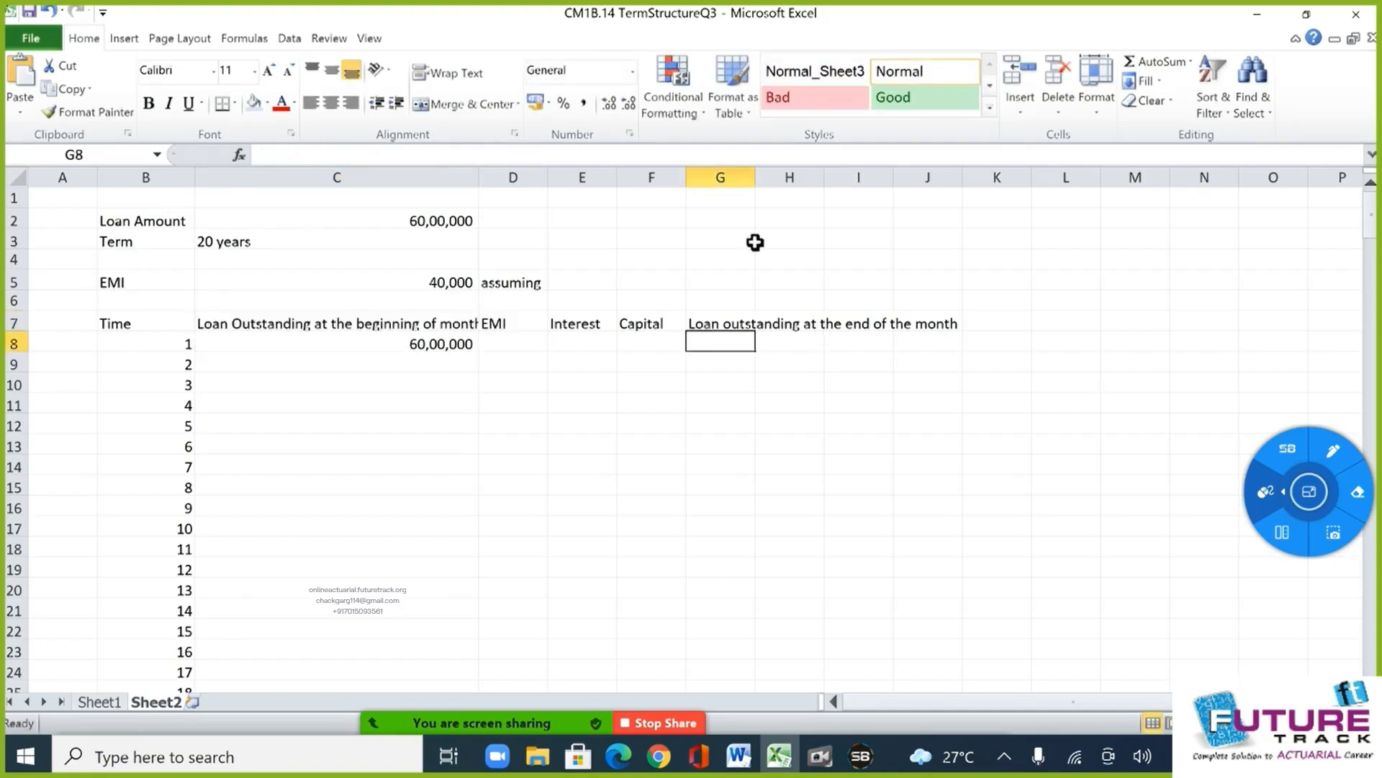
double_click(756, 178)
left_click(901, 324)
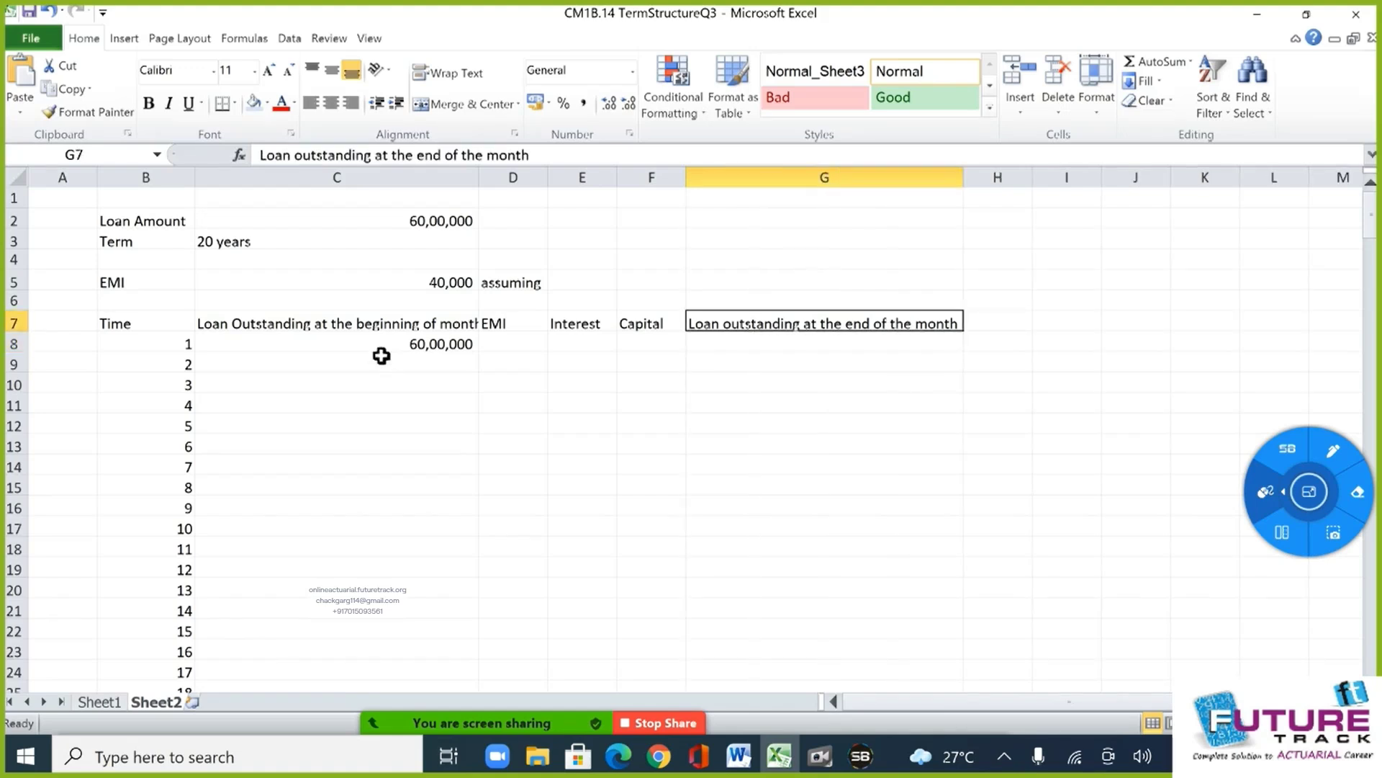
Link the month 1 EMI in D8 to the assumed EMI with =C5.
left_click(534, 341)
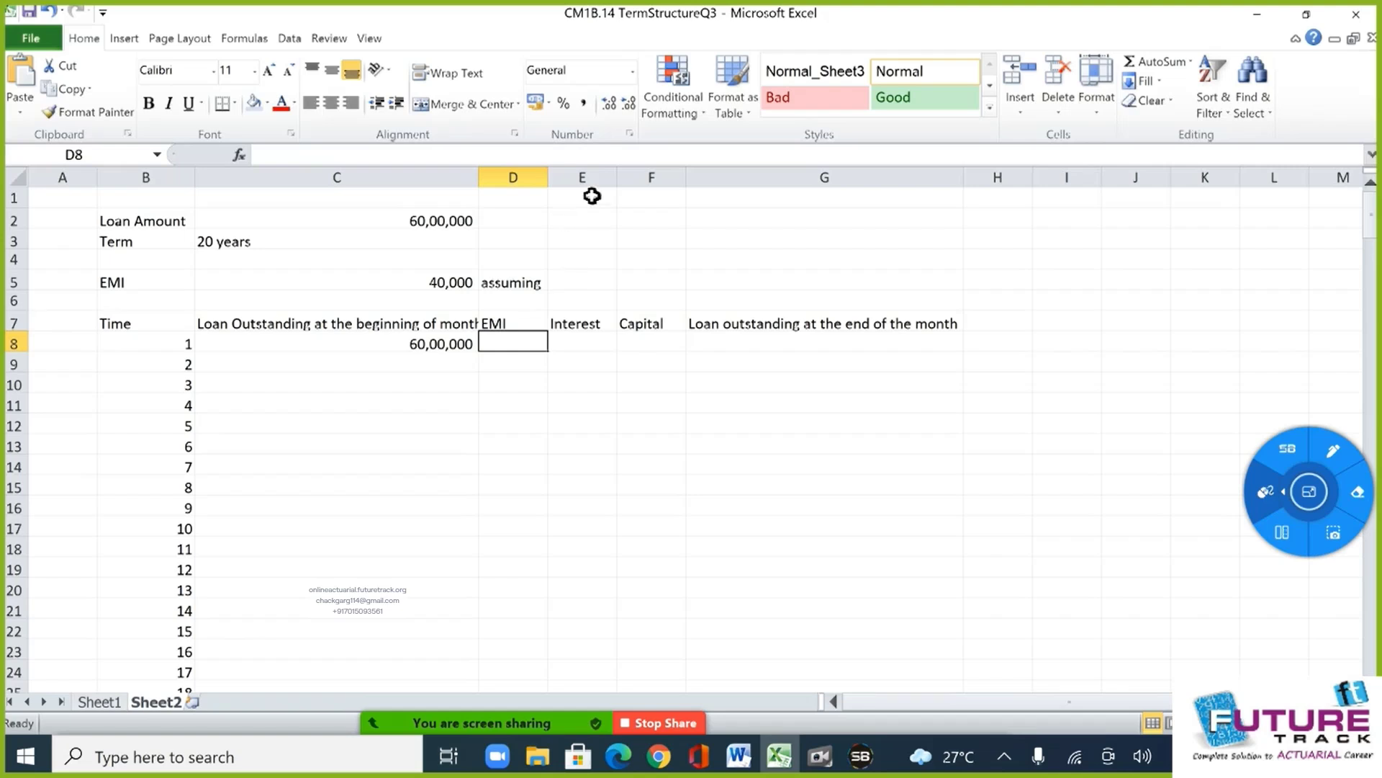
type("=")
key("Up")
key("Up")
key("Up")
key("Left")
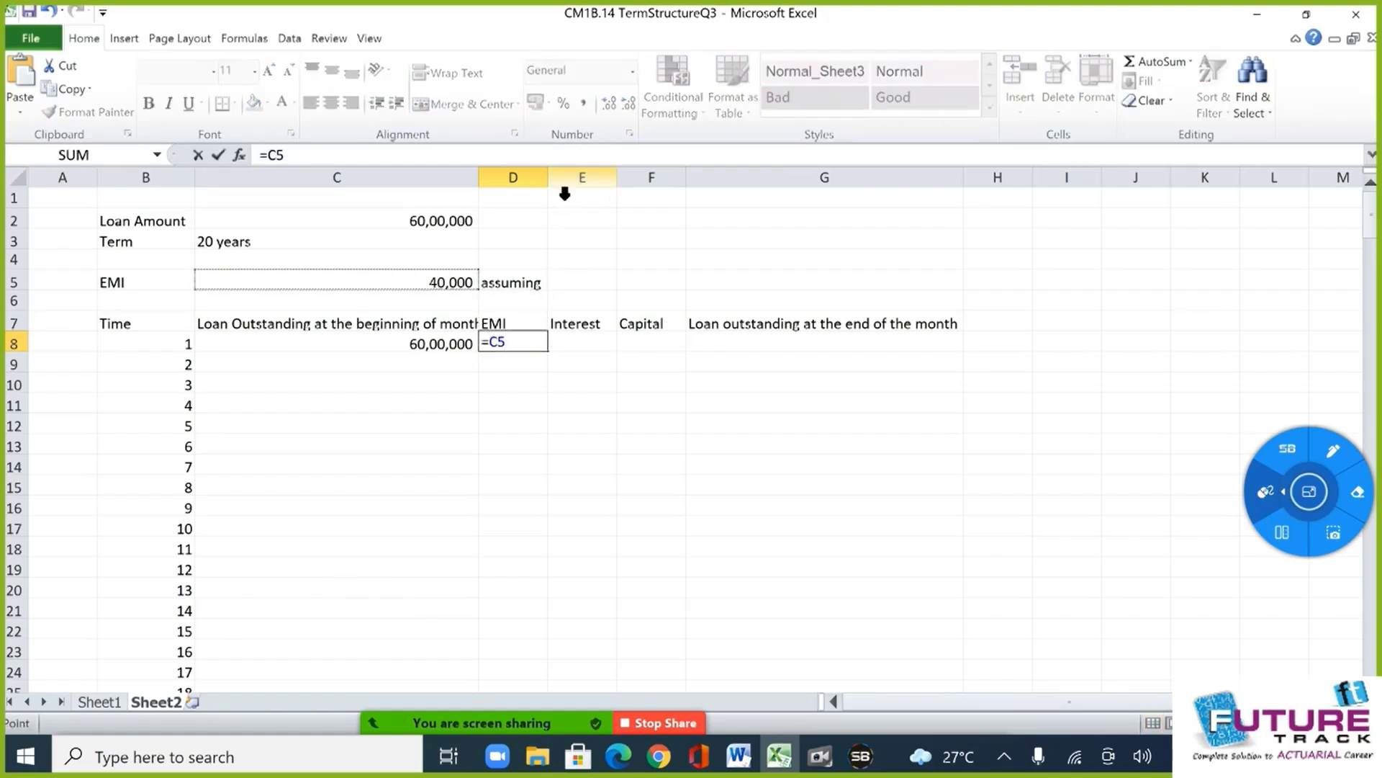
key("Return")
Calculate the month 1 interest in E8 as opening loan times effective monthly rate, using =C8*Sheet1!H4.
key("Right")
key("Up")
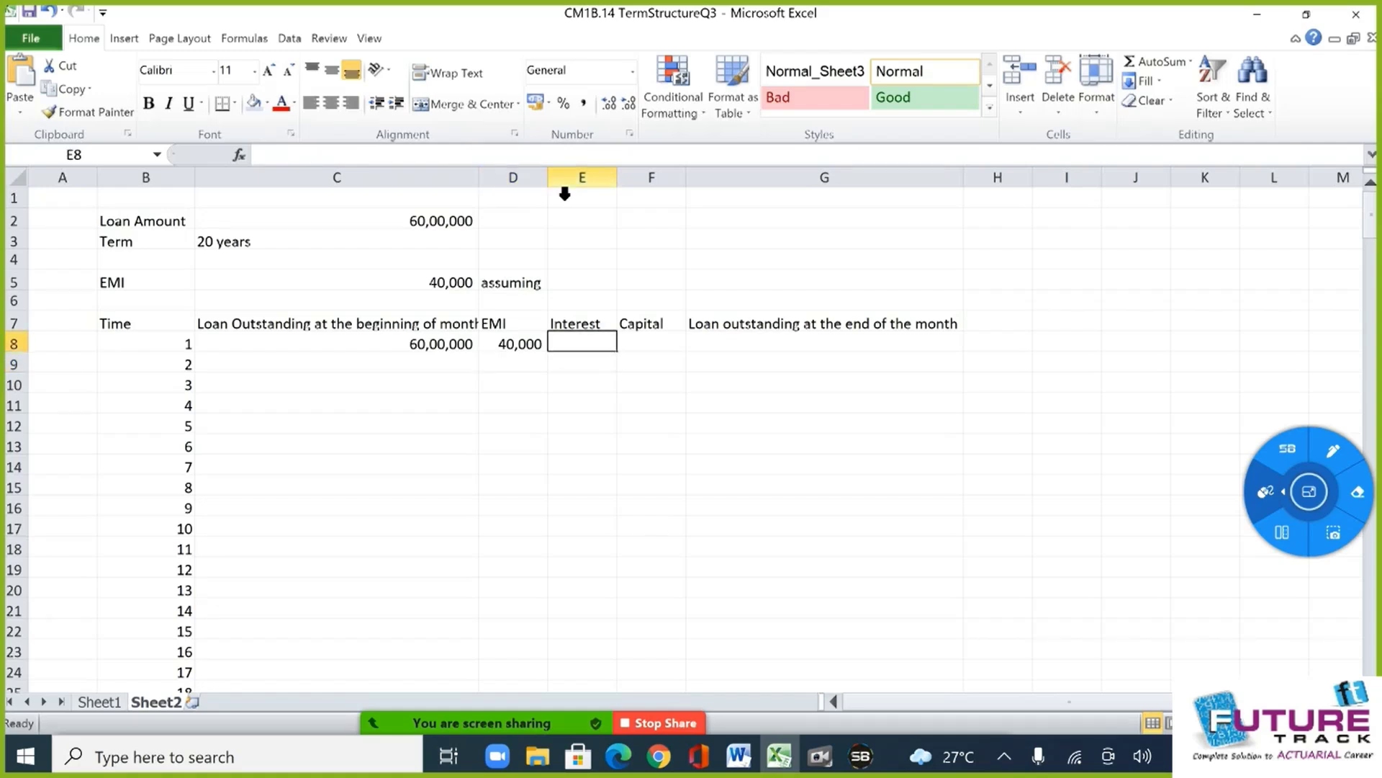
type("=")
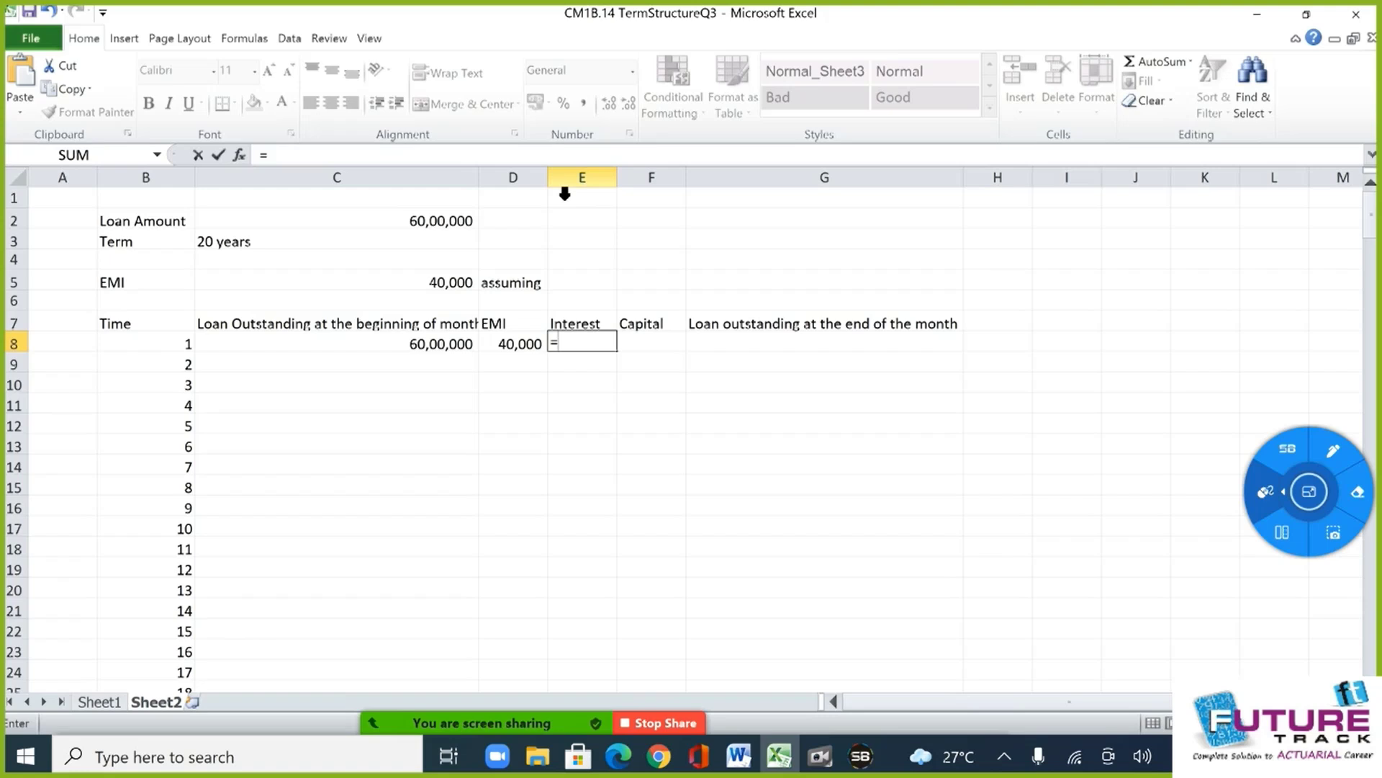
type("f")
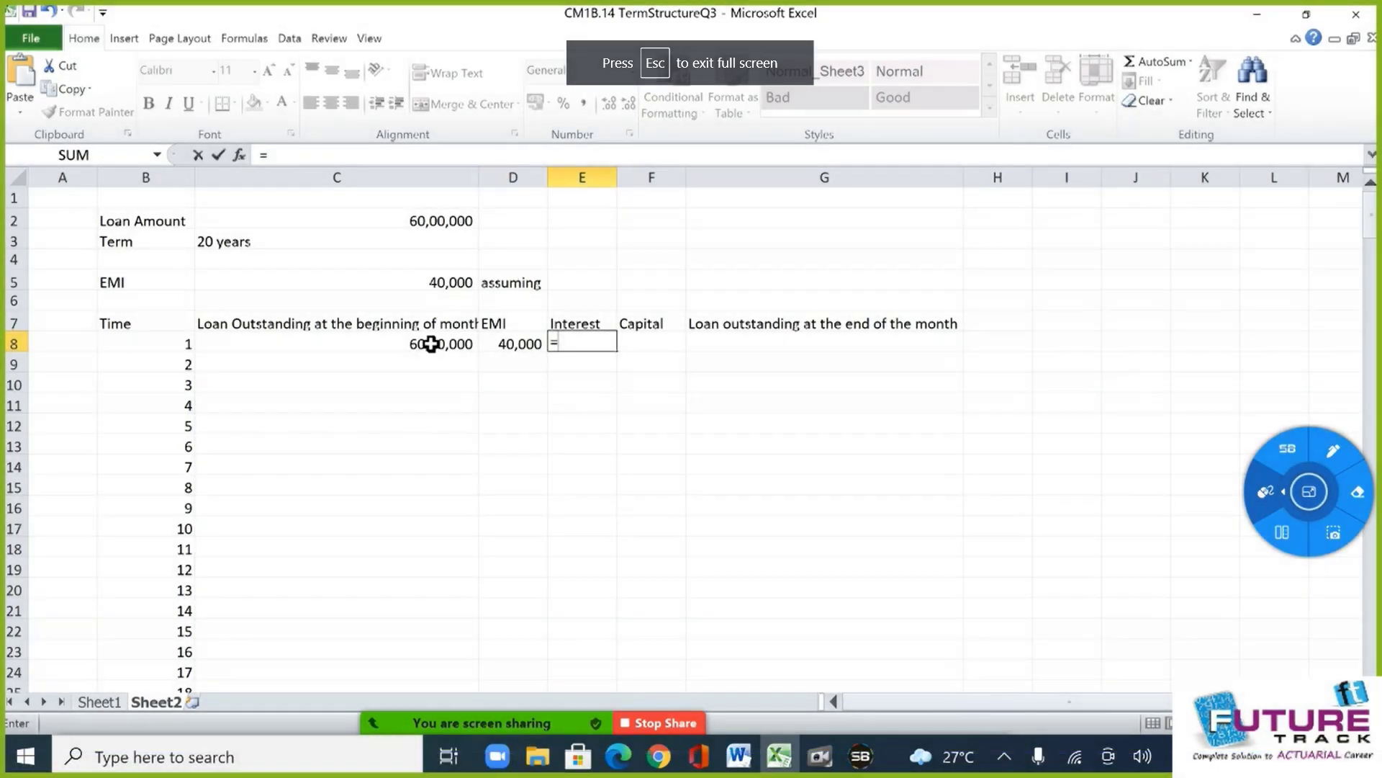
left_click(432, 345)
type("*")
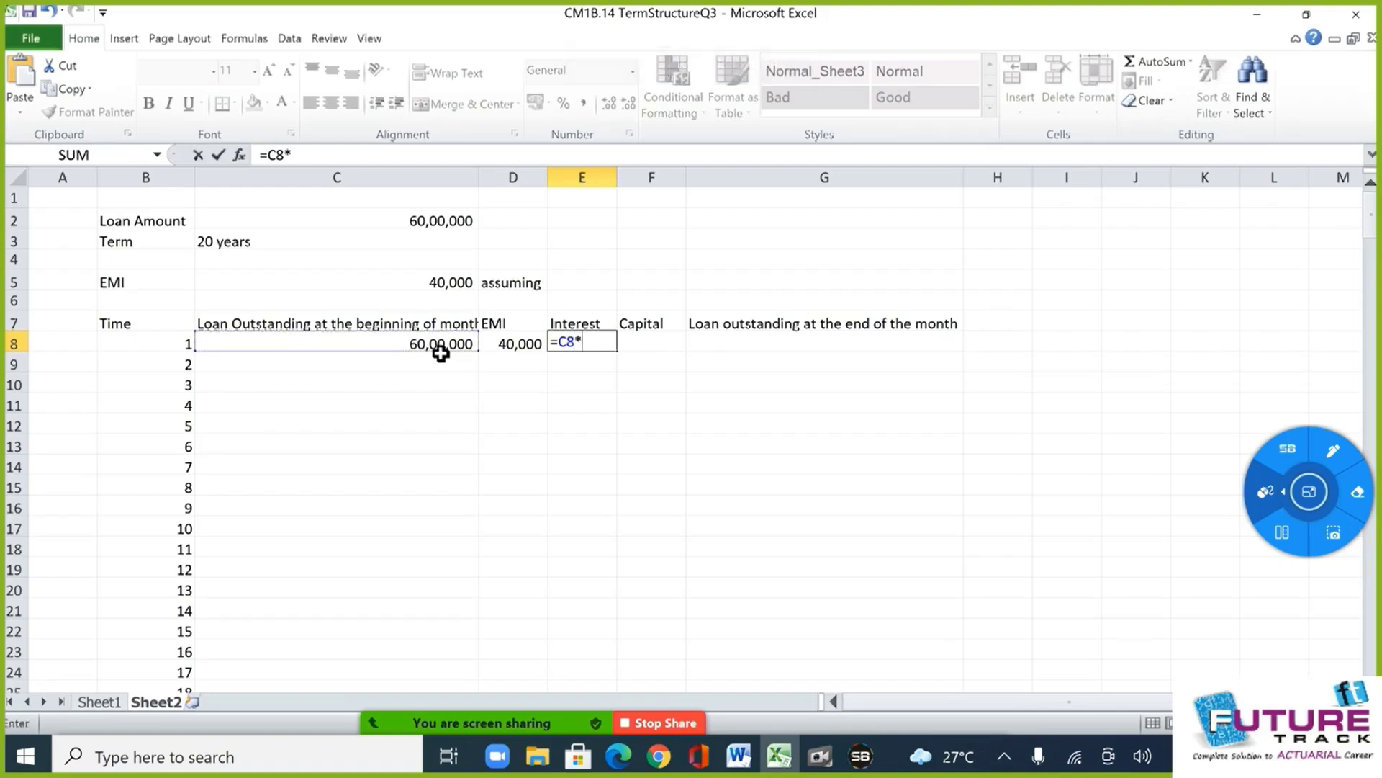
left_click(98, 702)
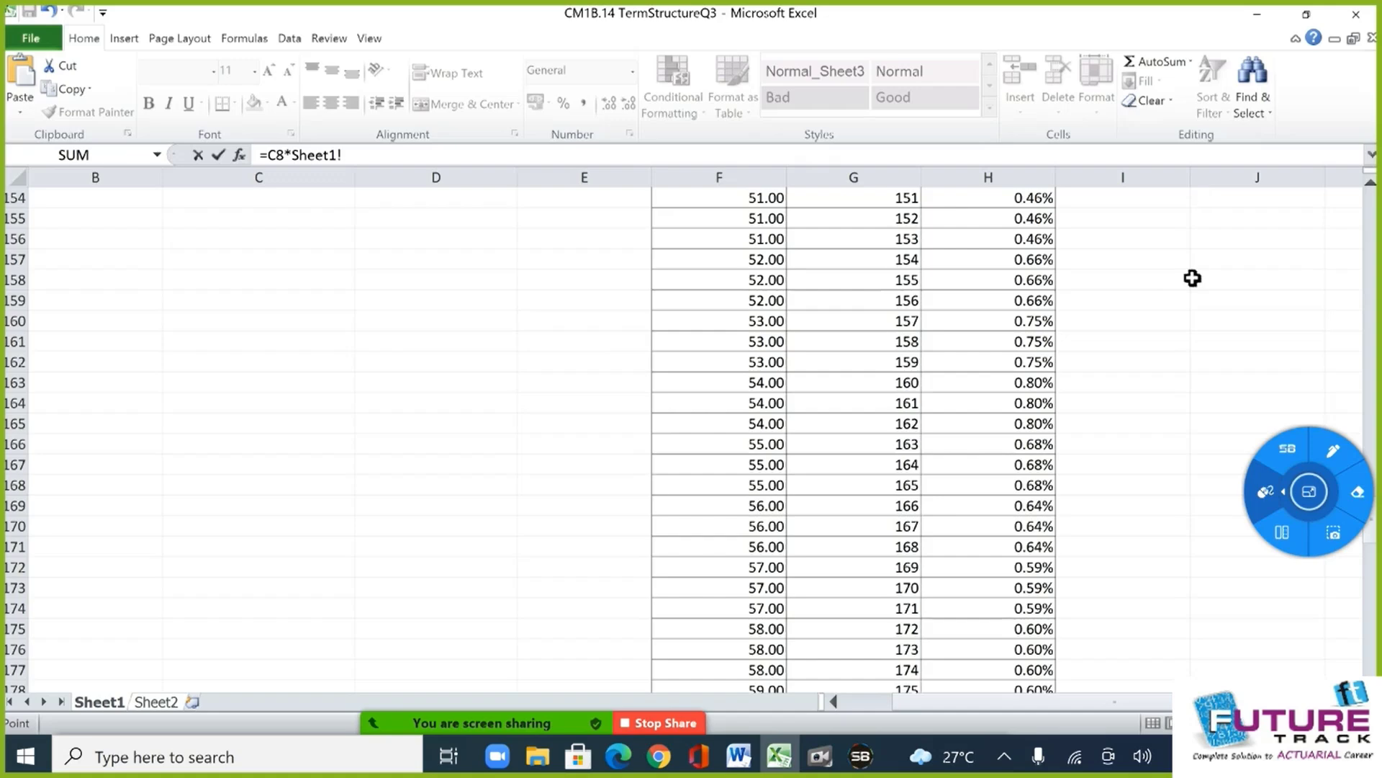
scroll(1192, 273, "up", 20)
scroll(1180, 274, "up", 20)
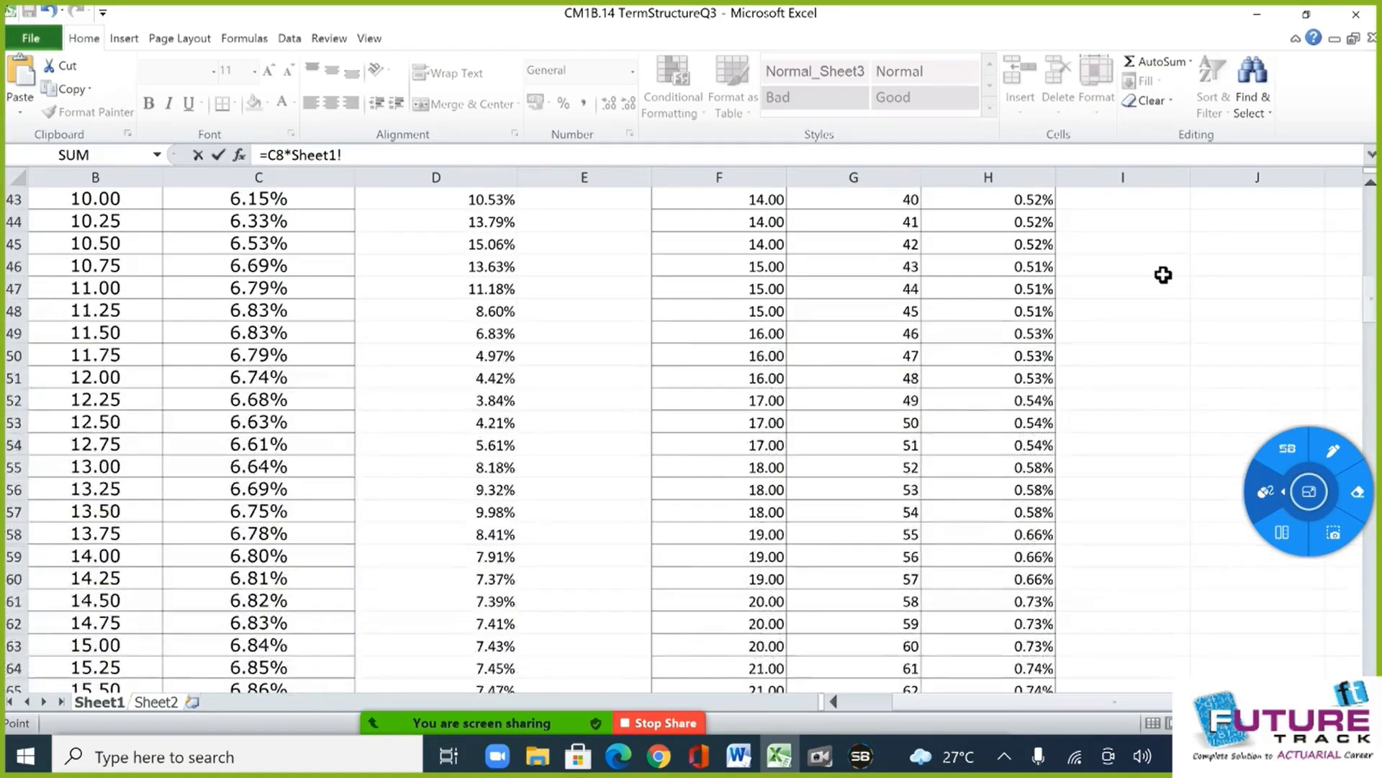
scroll(1082, 289, "up", 1)
left_click(1037, 272)
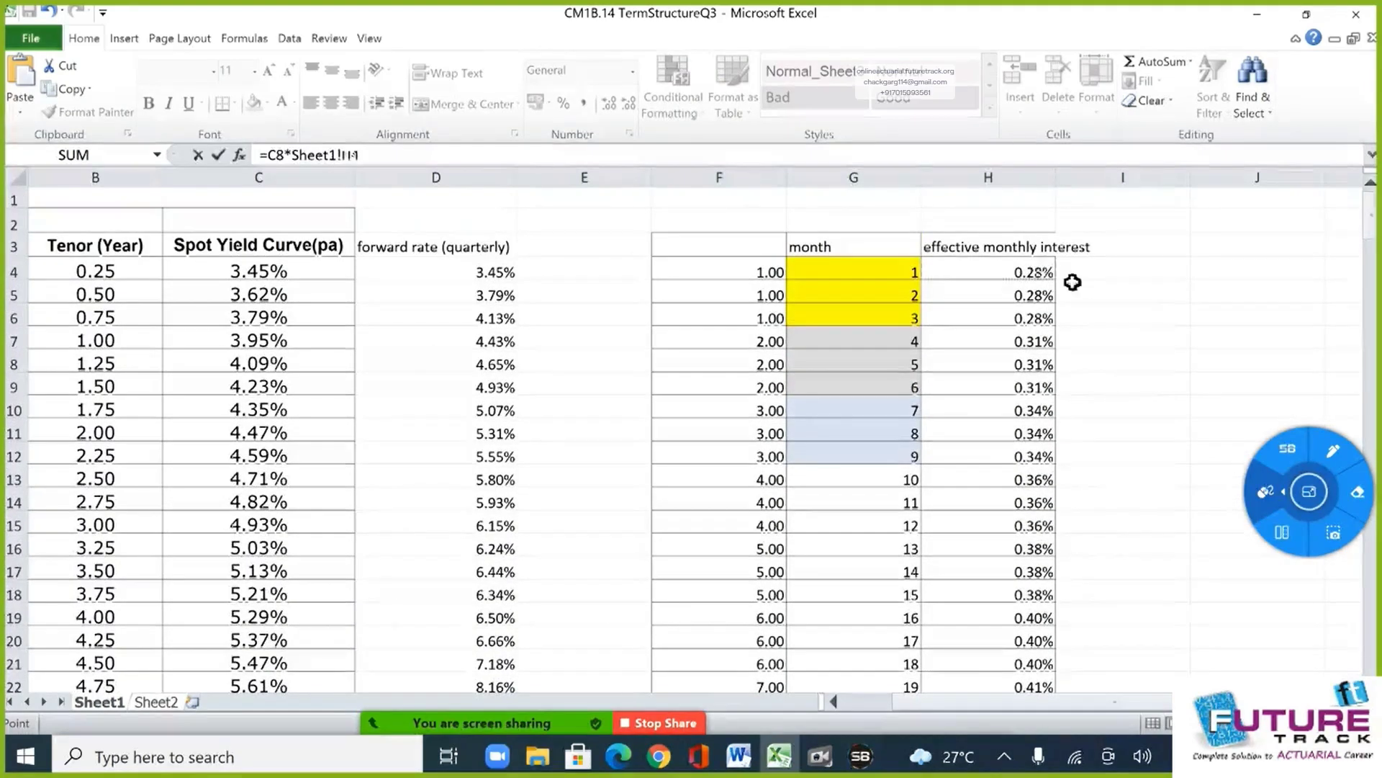
key("Return")
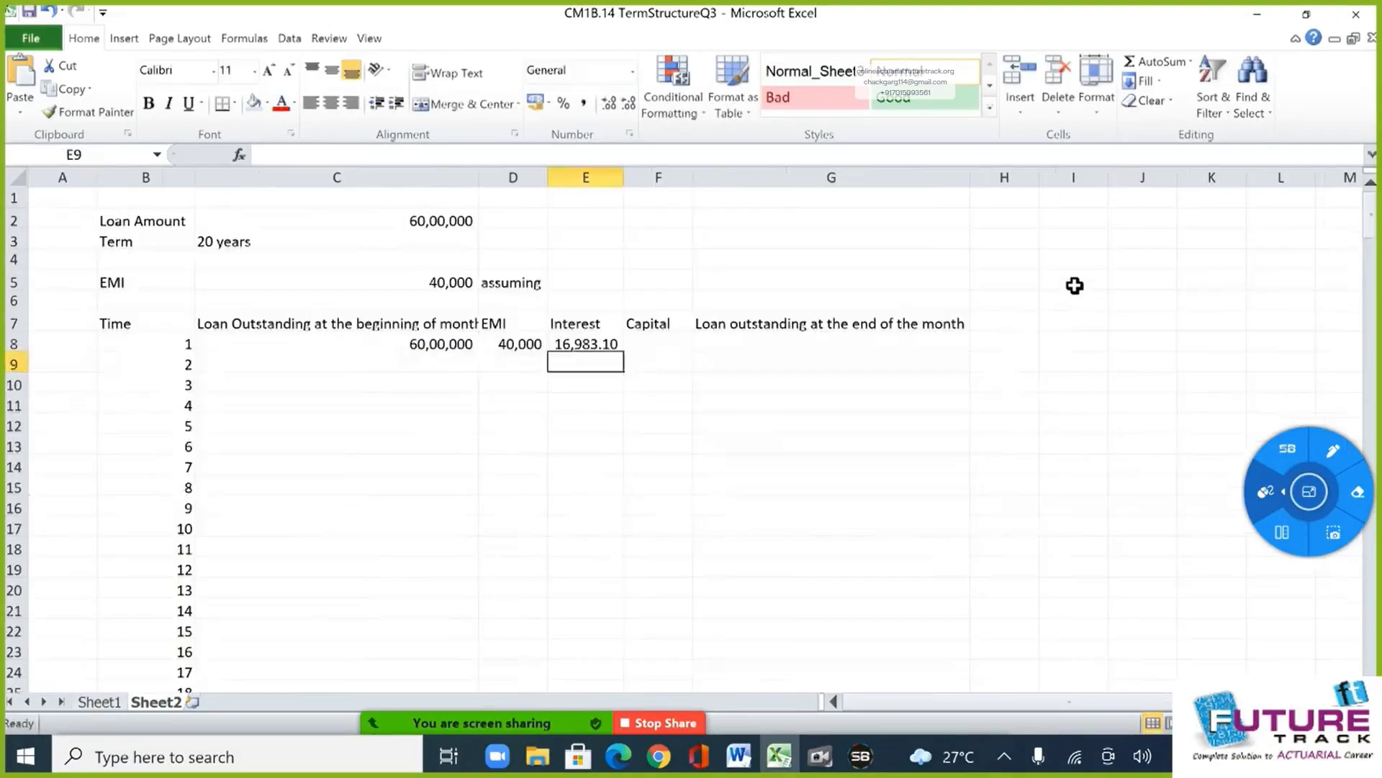
Calculate the month 1 capital repayment in F8 as EMI minus interest, using =D8-E8.
key("Right")
key("Up")
type("=")
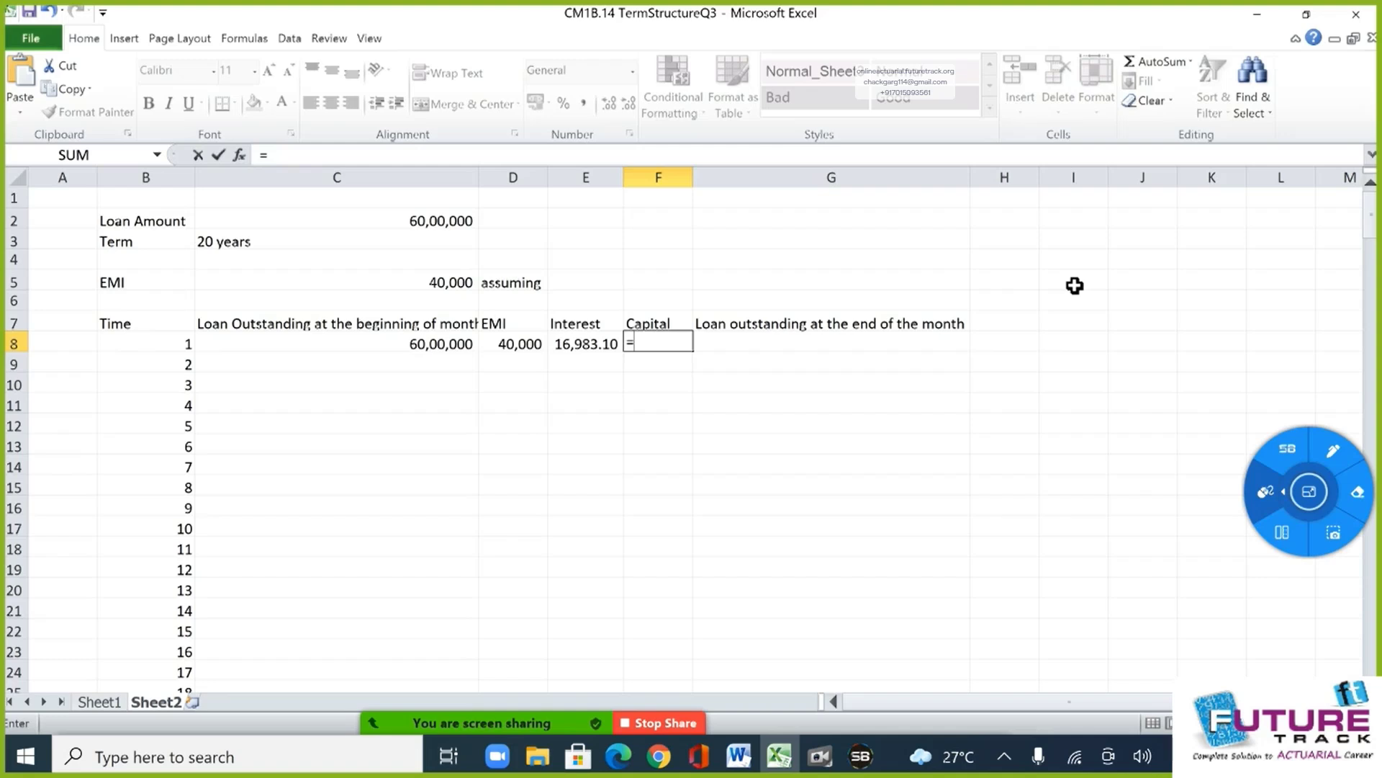
key("Left")
key("Left")
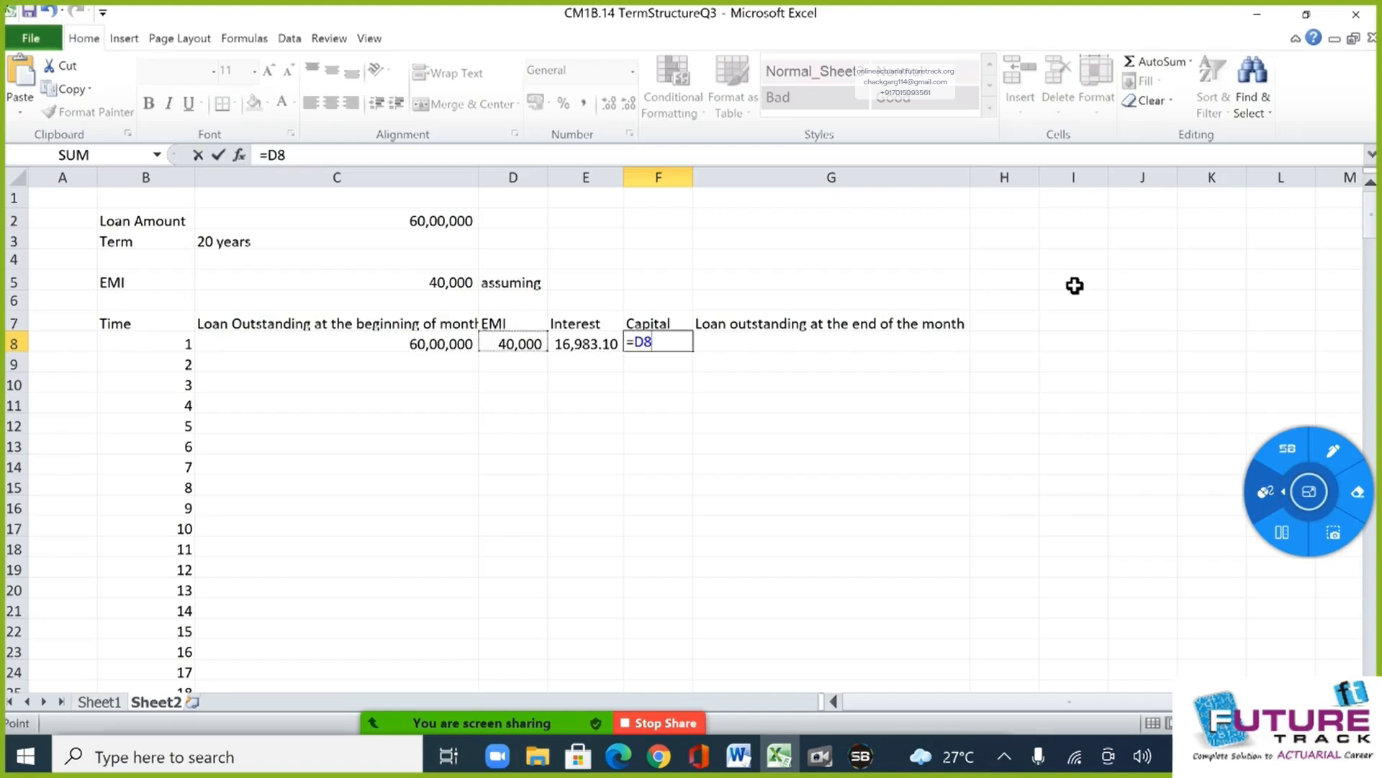
type("-")
key("Left")
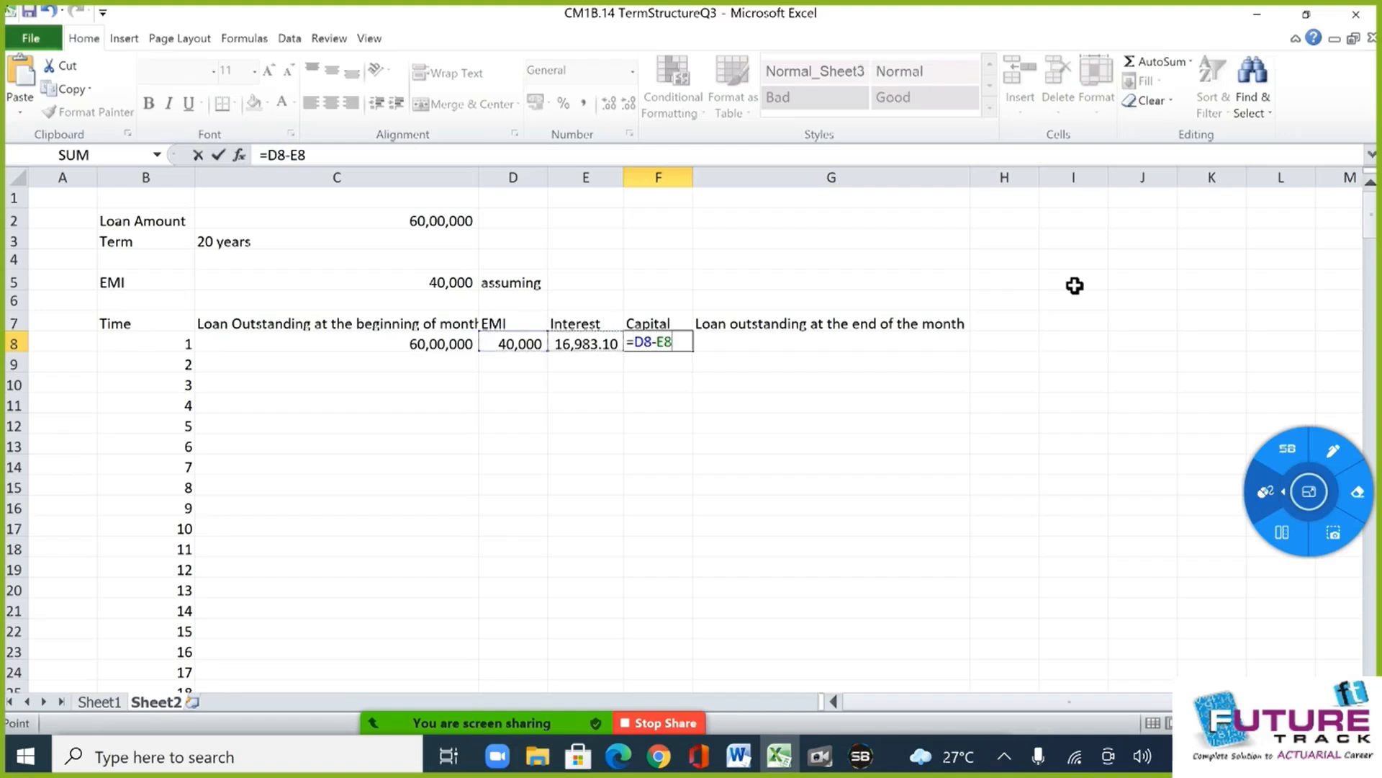
key("Return")
Calculate the loan outstanding at the end of month 1 in G8 as opening loan minus capital, using =C8-F8.
key("Right")
key("Up")
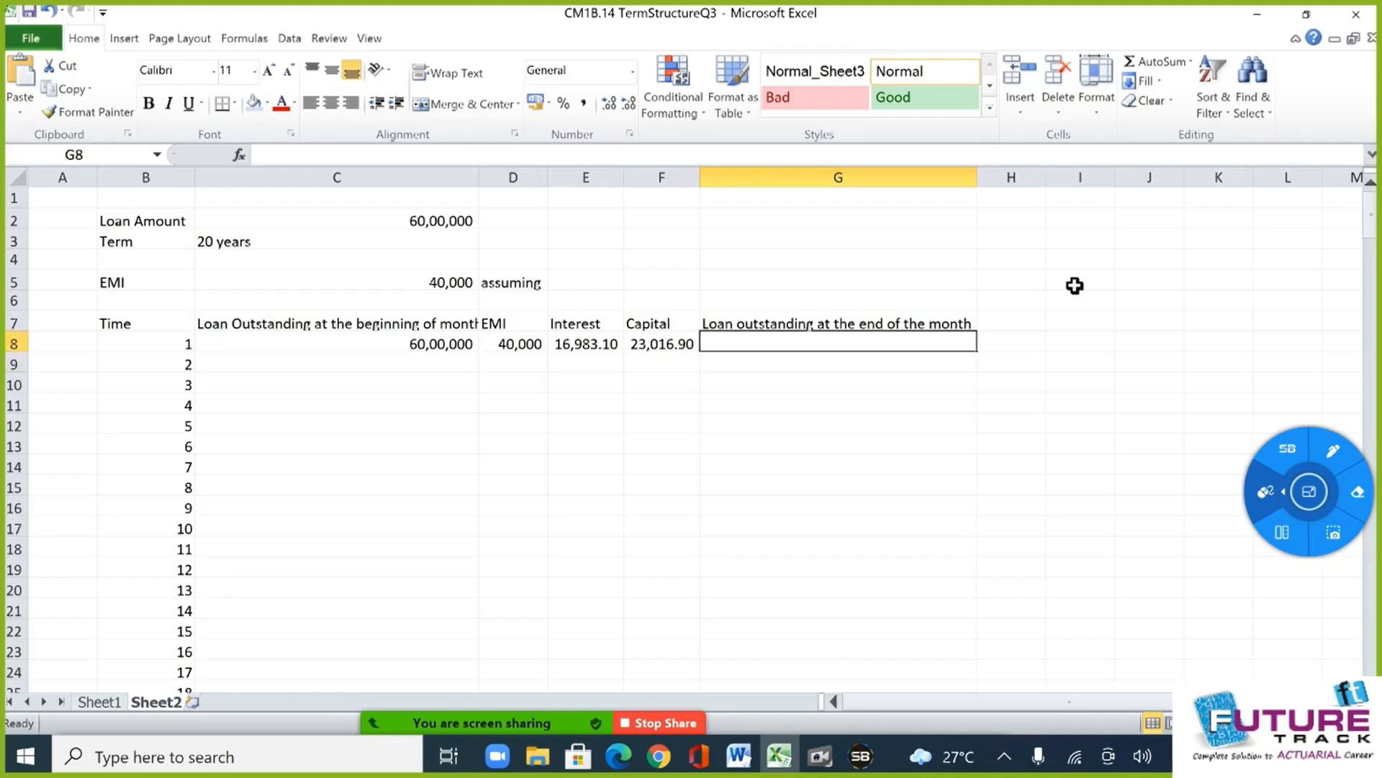
type("=")
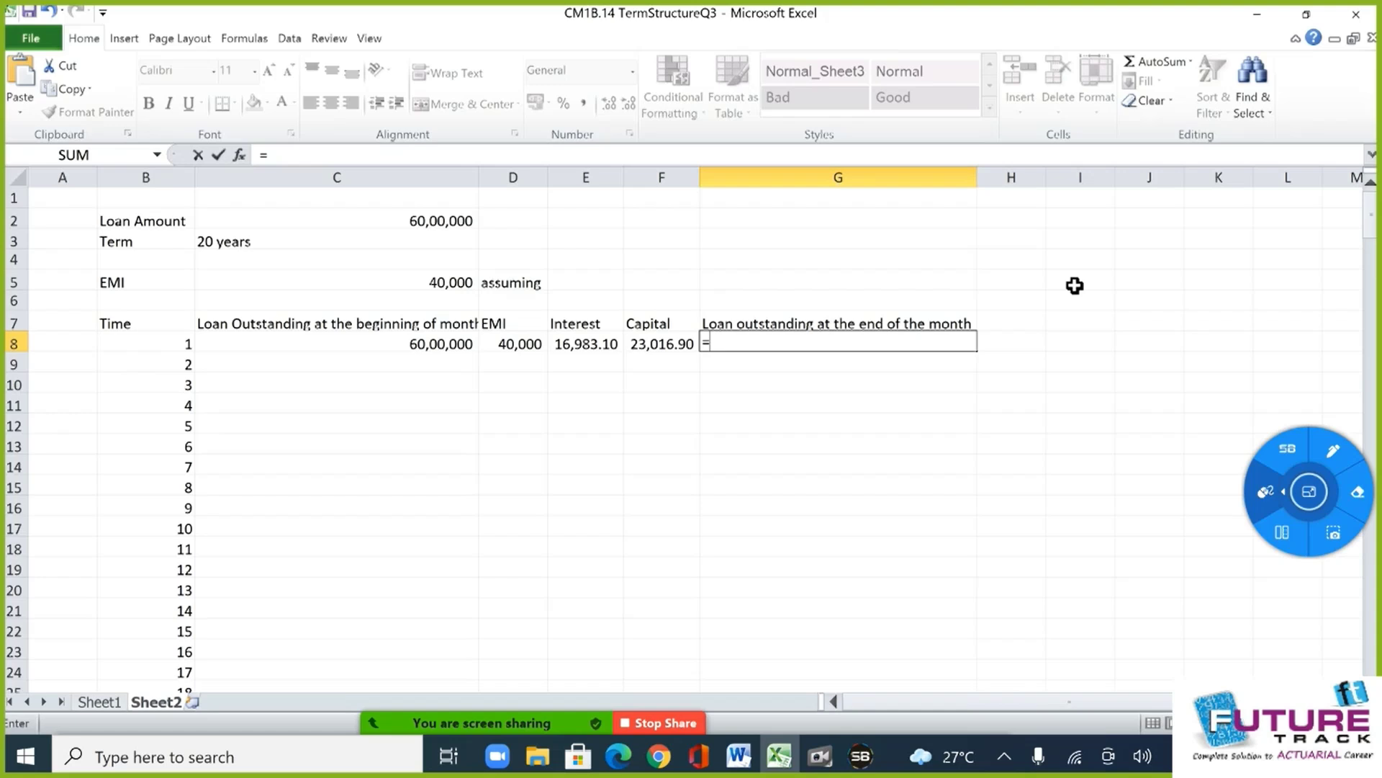
key("Left")
key("Left")
key("Left")
key("Left")
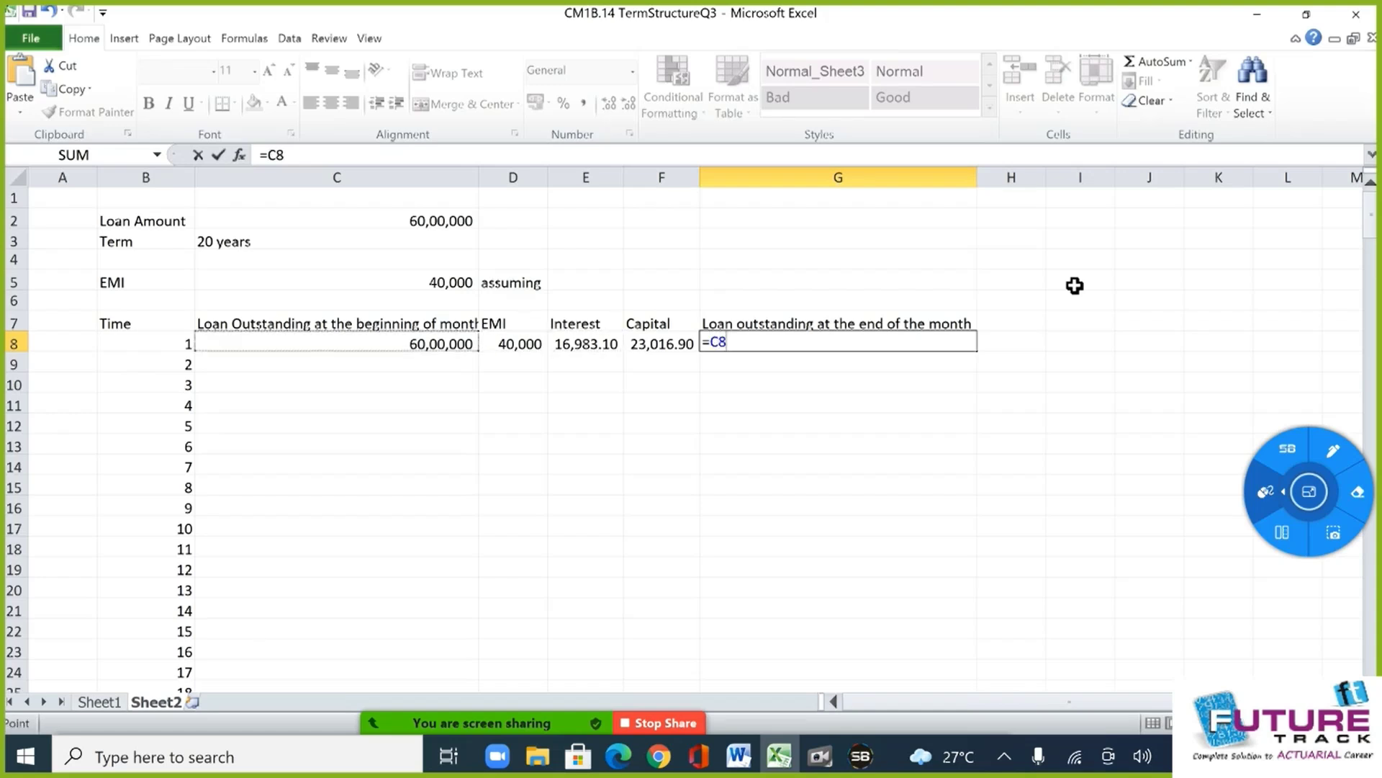
type("-")
key("Left")
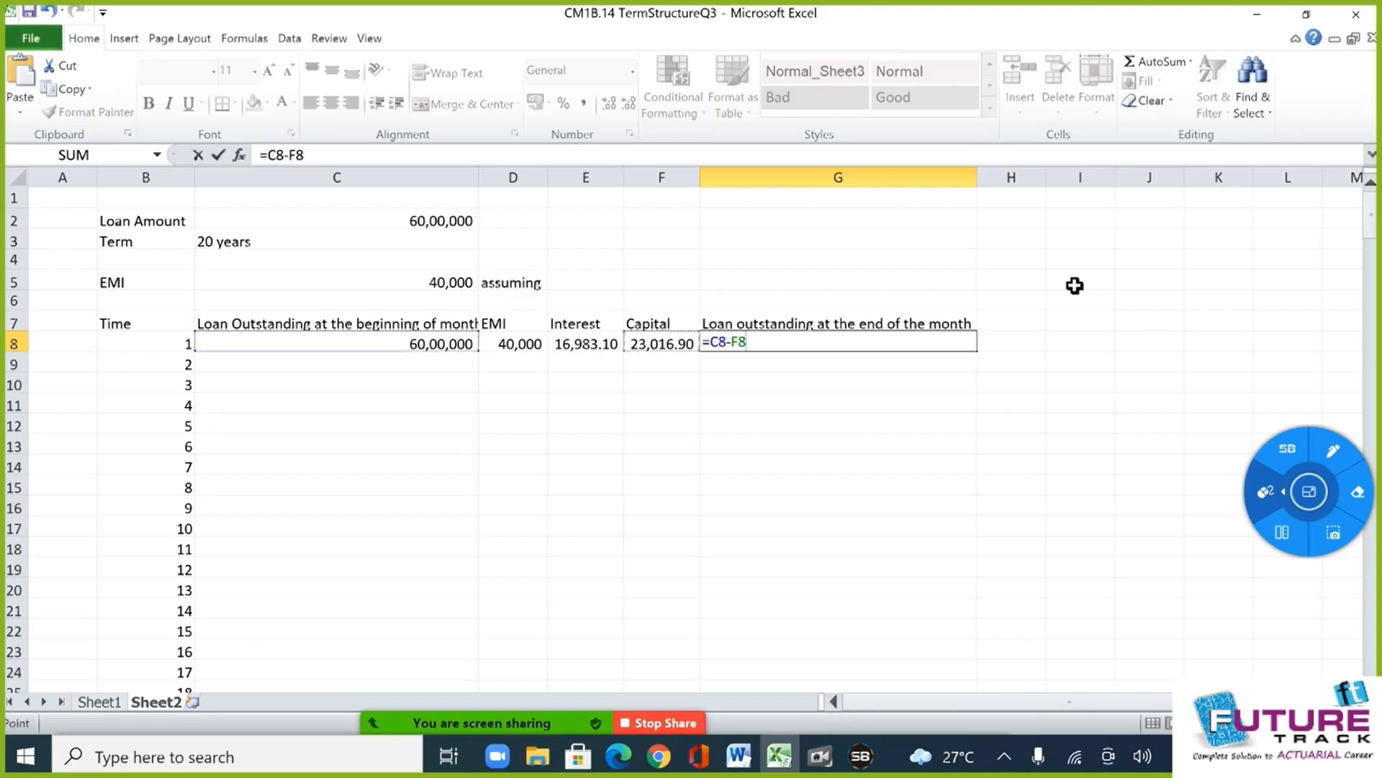
key("Return")
Link the month 2 opening loan in C9 to the month 1 closing loan with =G8.
key("Left")
key("Left")
key("Left")
key("Left")
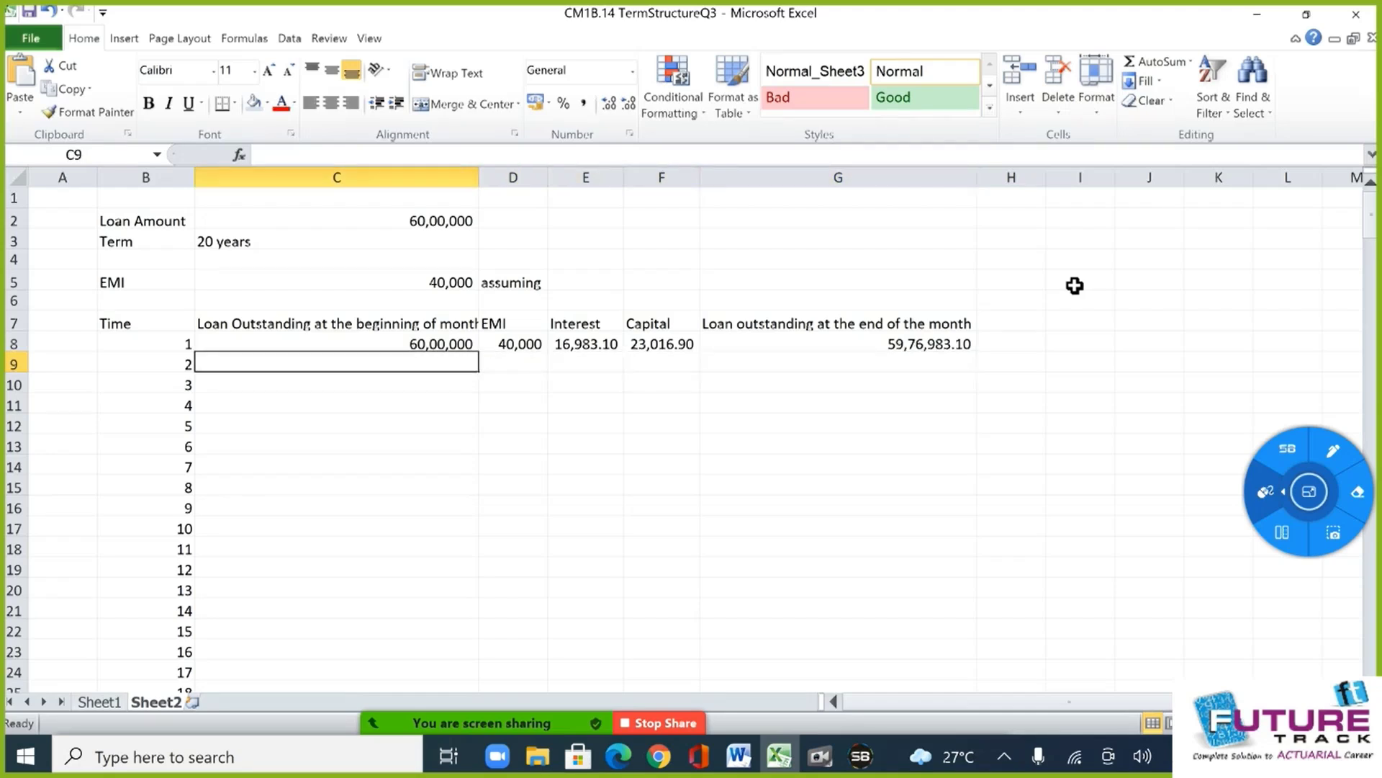
type("=")
key("Right")
key("Right")
key("Right")
key("Right")
key("Up")
key("Return")
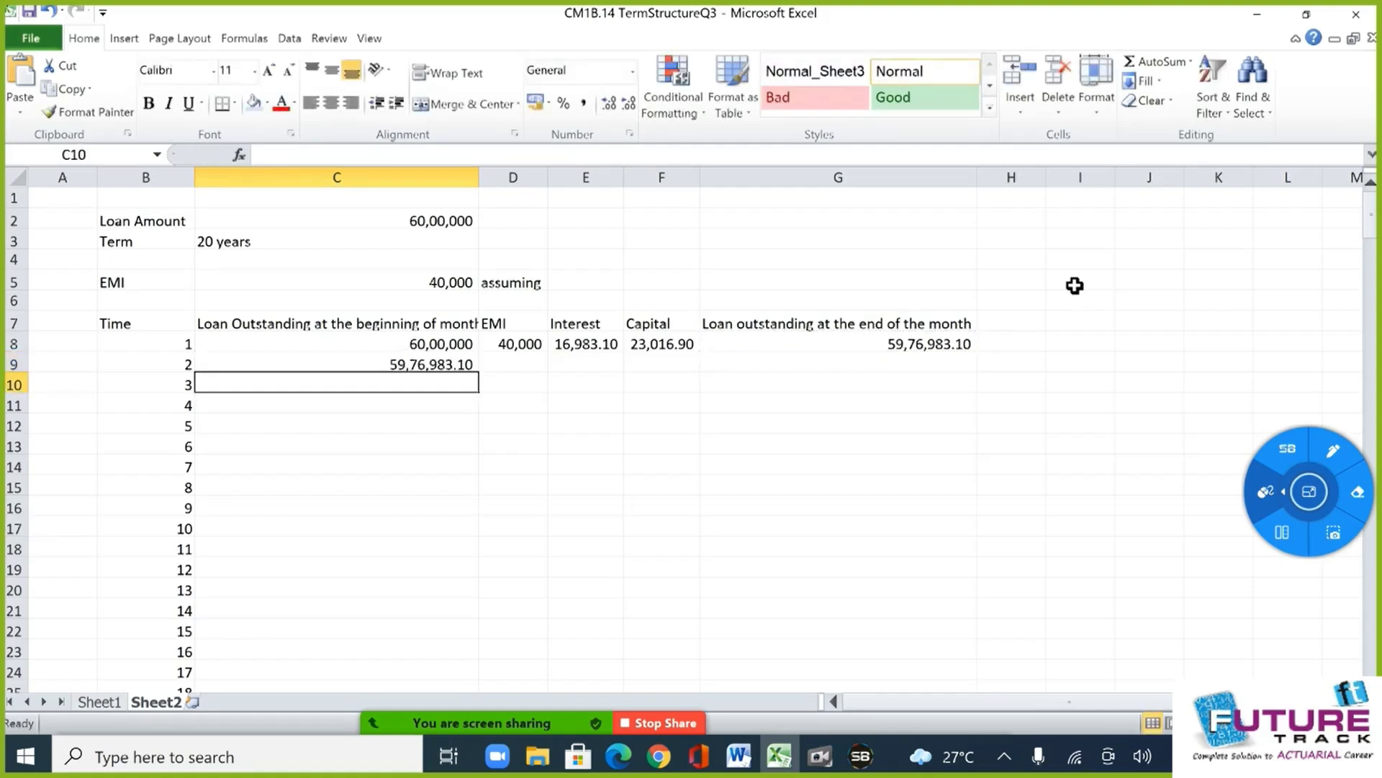
Set the month 2 EMI in D9 equal to the month 1 EMI with =D8.
key("Up")
key("Right")
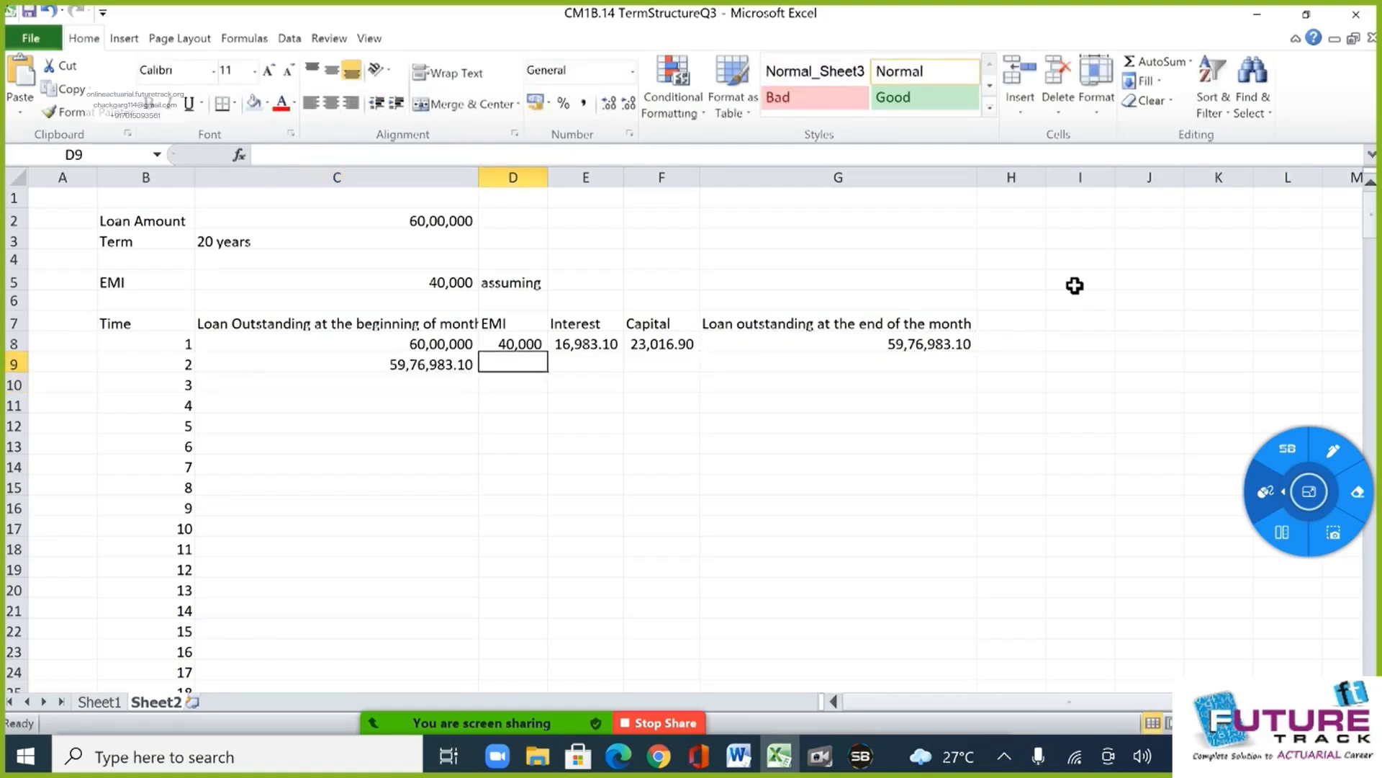
type("=")
key("Up")
key("Up")
key("Up")
key("Down")
key("Down")
key("Return")
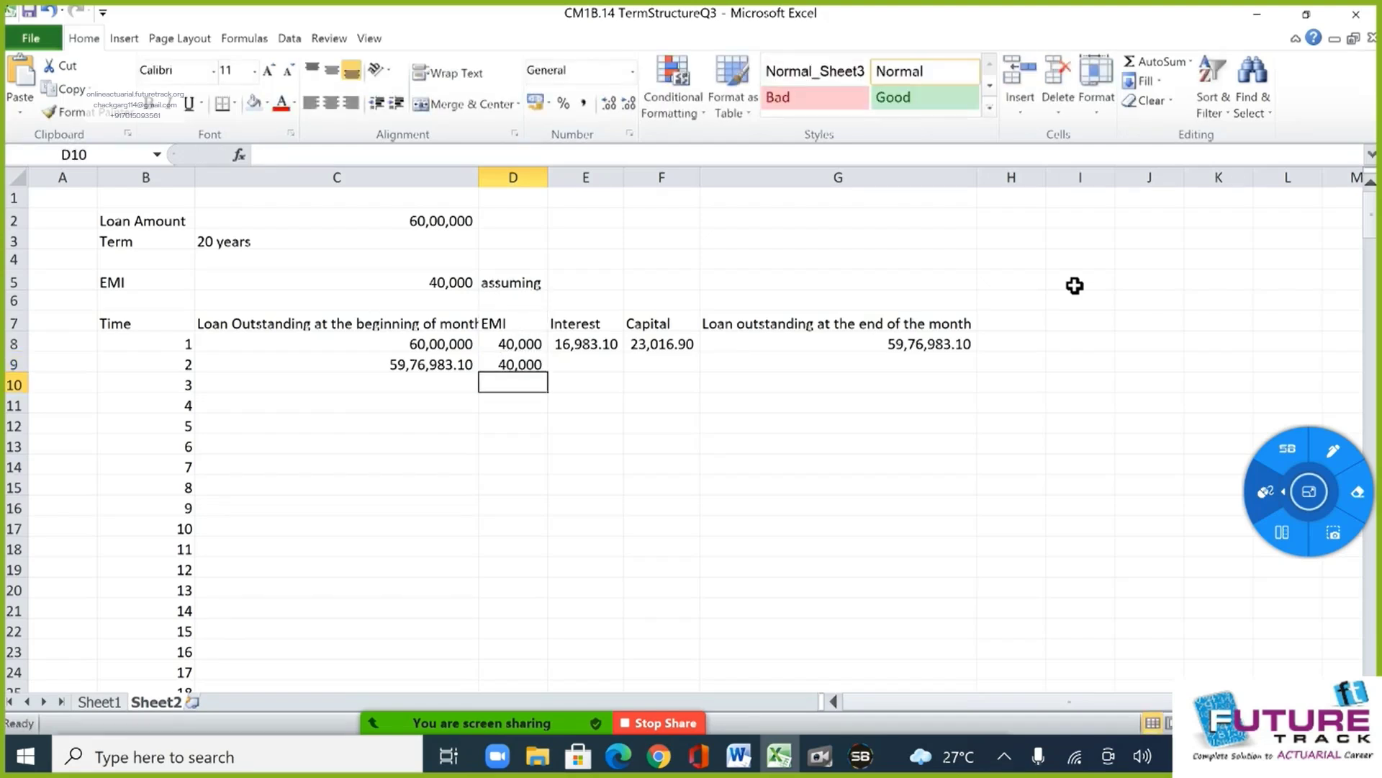
Fill the month 1 interest, capital and closing loan formulas in E8:G8 down to row 9.
key("Right")
key("Up")
key("Up")
key("shift+Right")
key("shift+Right")
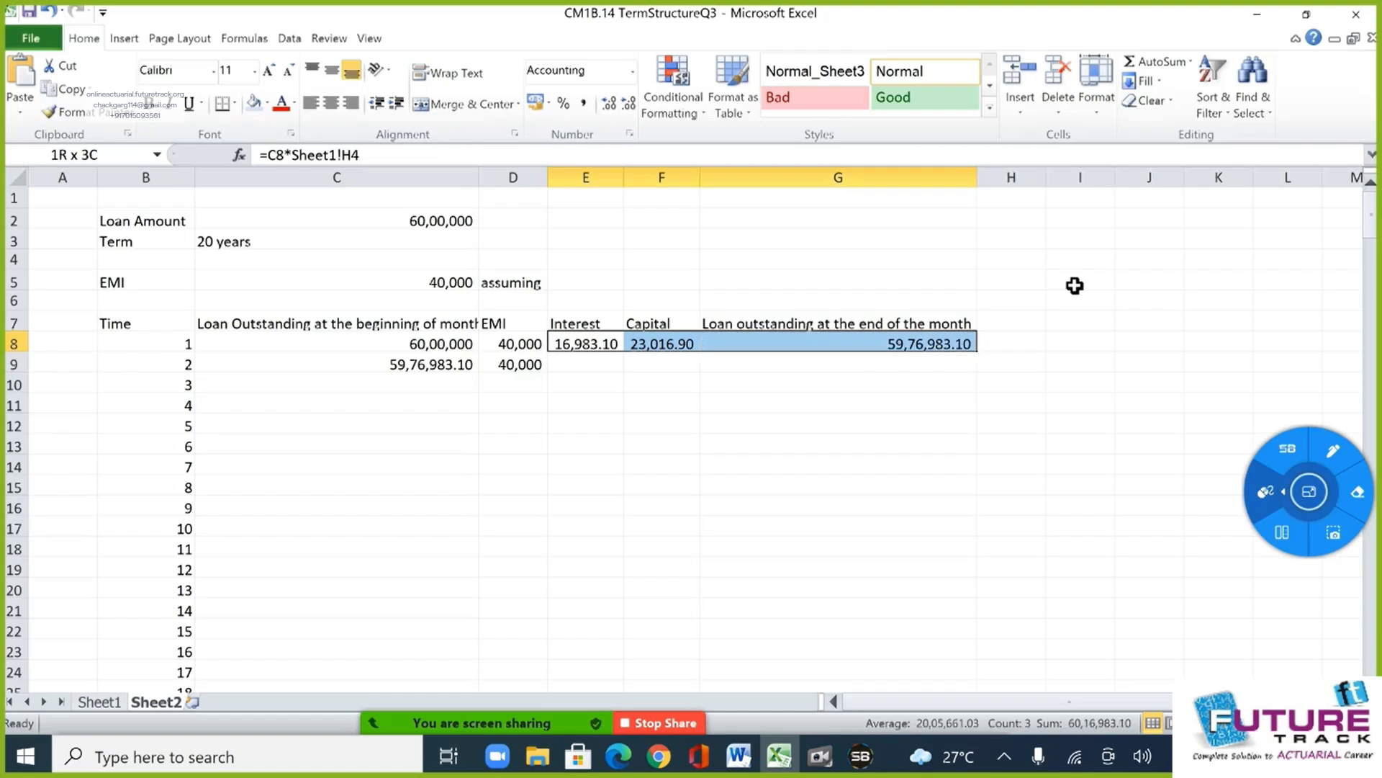
key("shift+Down")
key("ctrl+d")
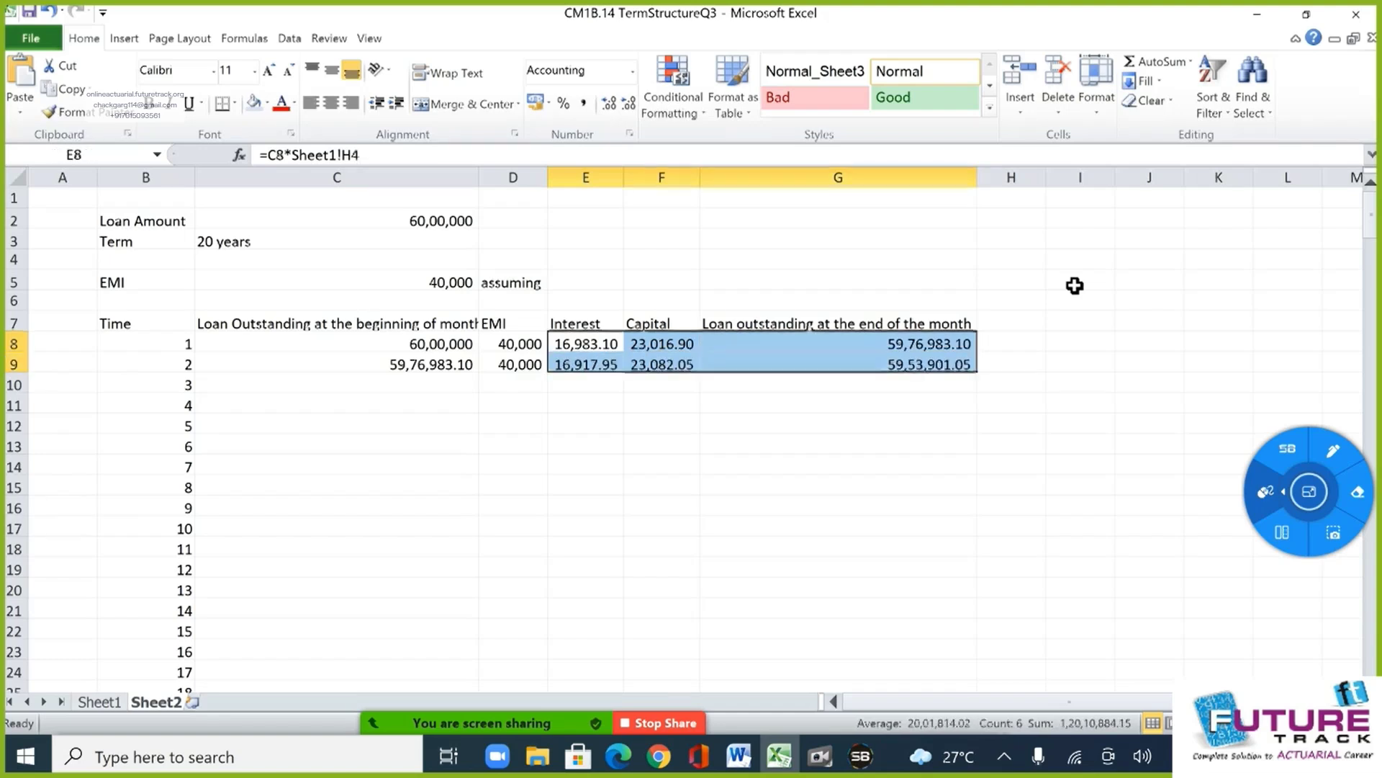
Fill the month 2 formulas in C9:G9 down to row 247 so the schedule covers all 240 months.
key("Down")
key("Left")
key("Left")
key("shift+Right")
key("shift+Right")
key("shift+Right")
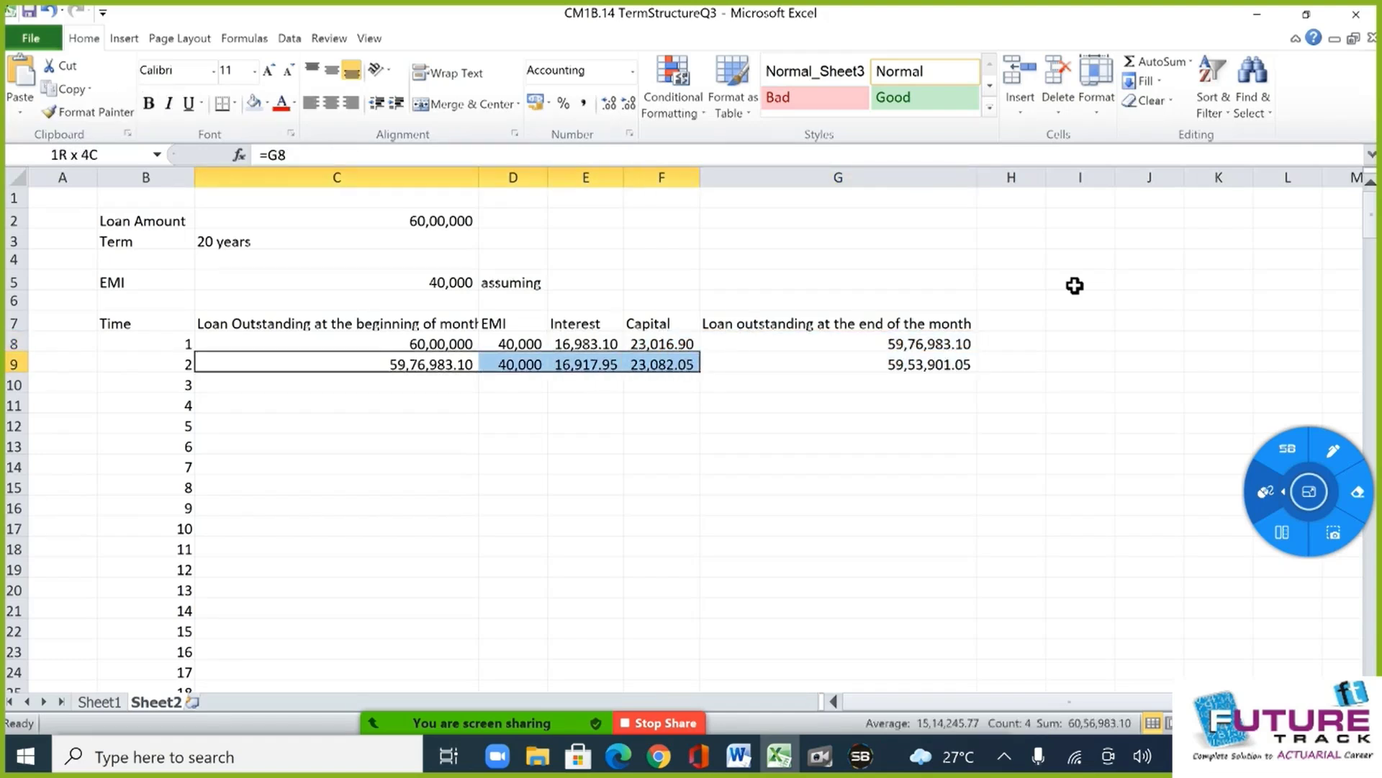
key("Left")
key("Left")
key("Right")
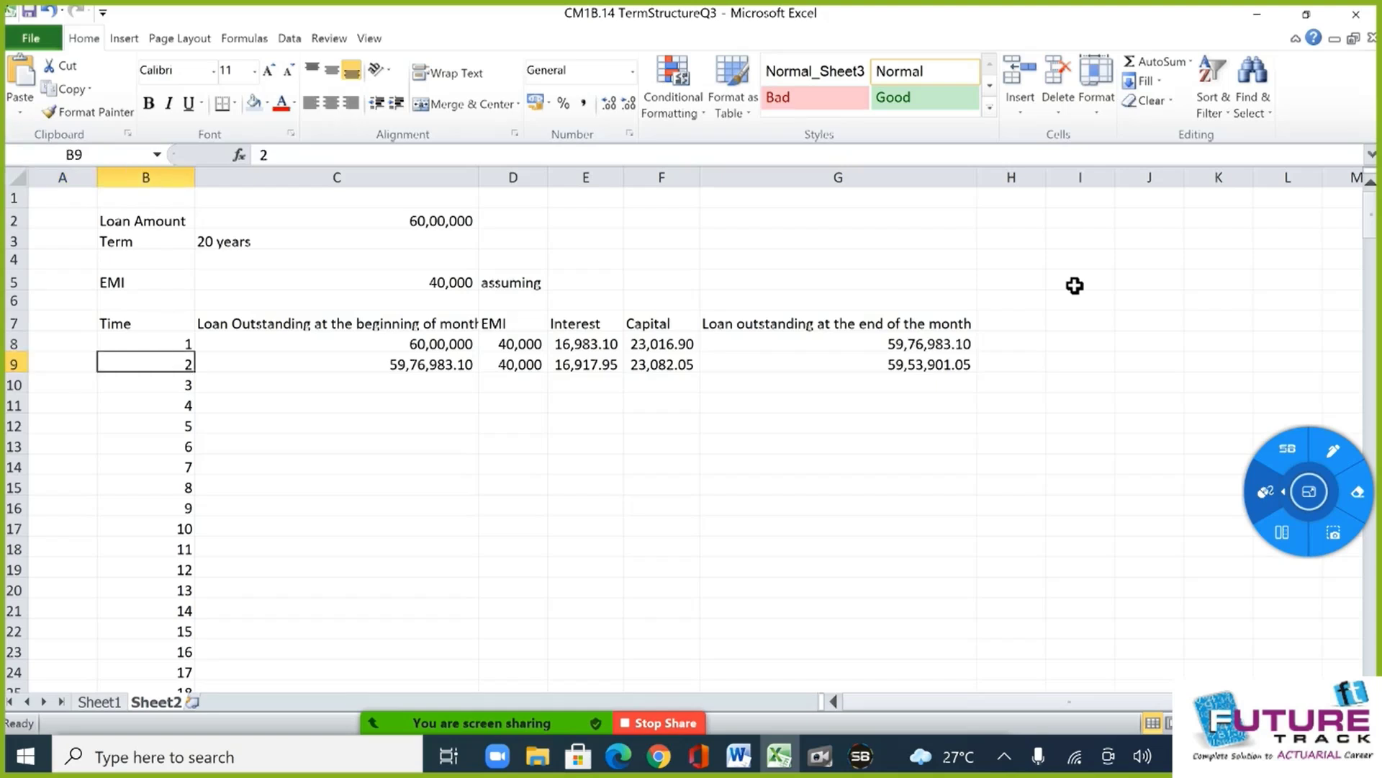
key("ctrl+Down")
key("Right")
key("shift+Right")
key("shift+Right")
key("shift+Right")
key("shift+Right")
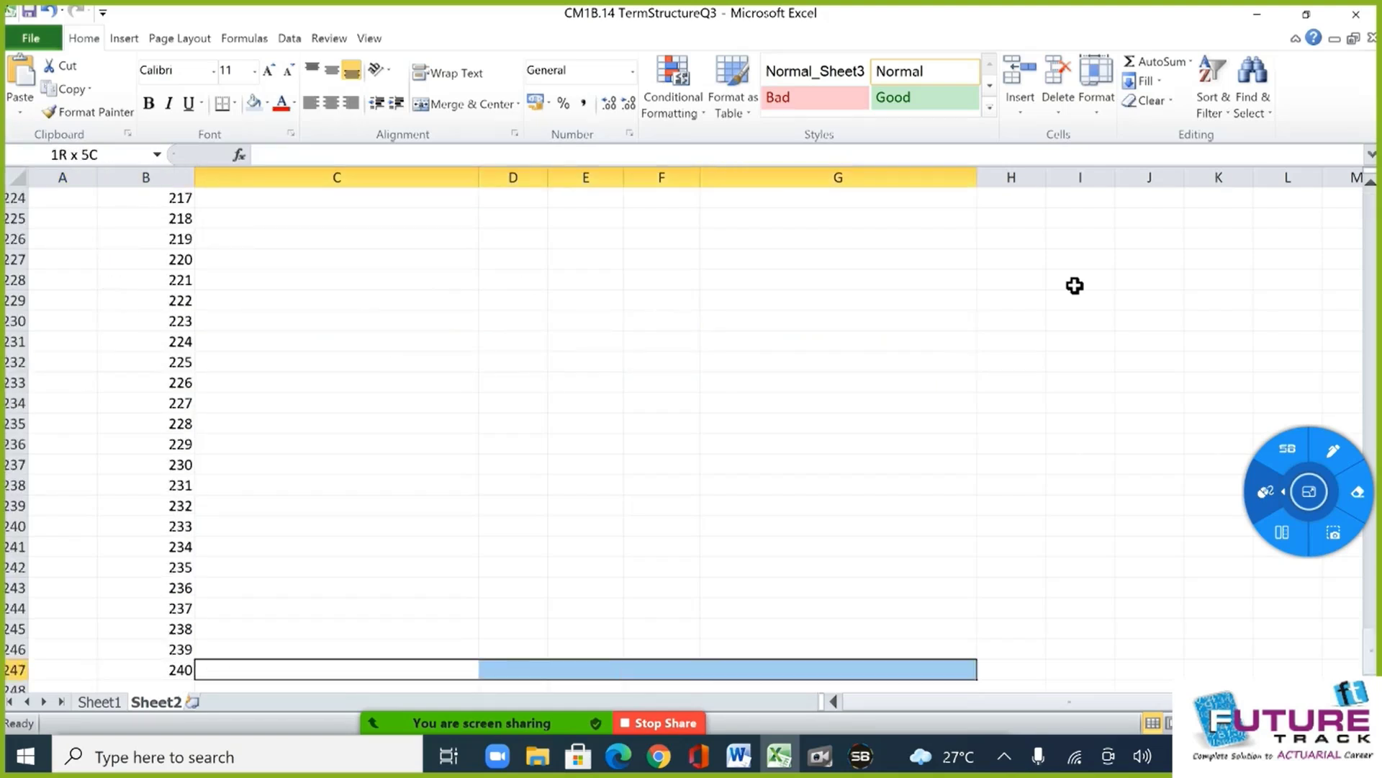
key("ctrl+shift+Up")
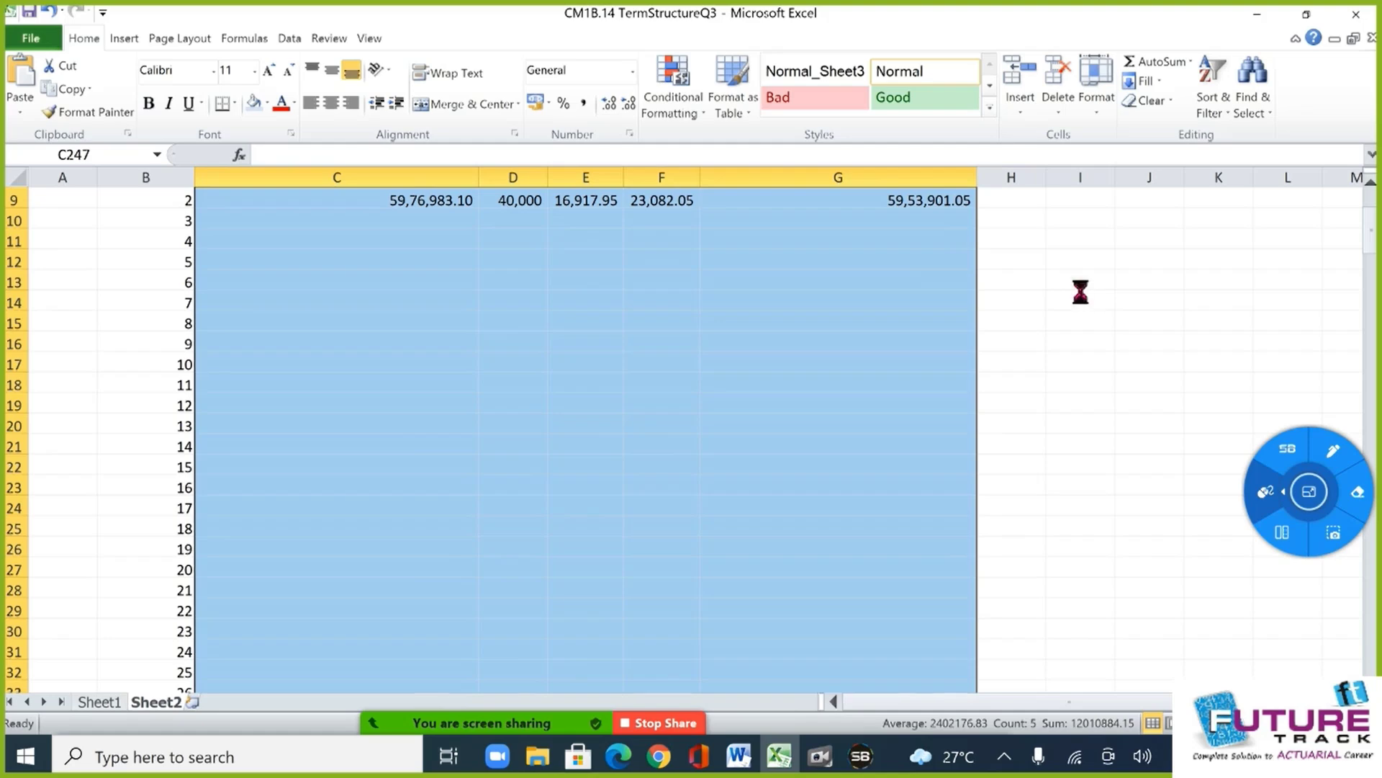
key("ctrl+d")
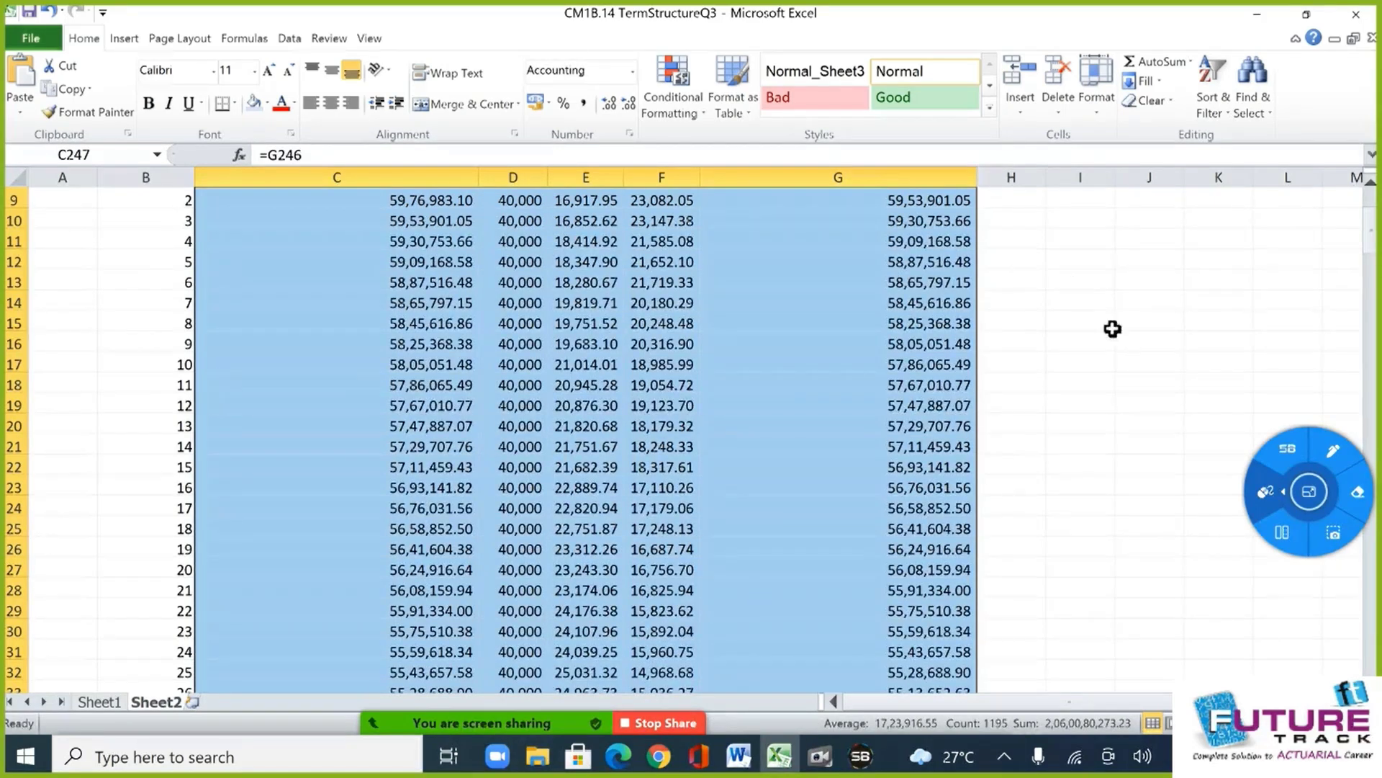
Examine the filled schedule down to the closing loan balance for month 240.
scroll(1056, 352, "up", 3)
scroll(1015, 389, "down", 11)
scroll(1015, 395, "down", 20)
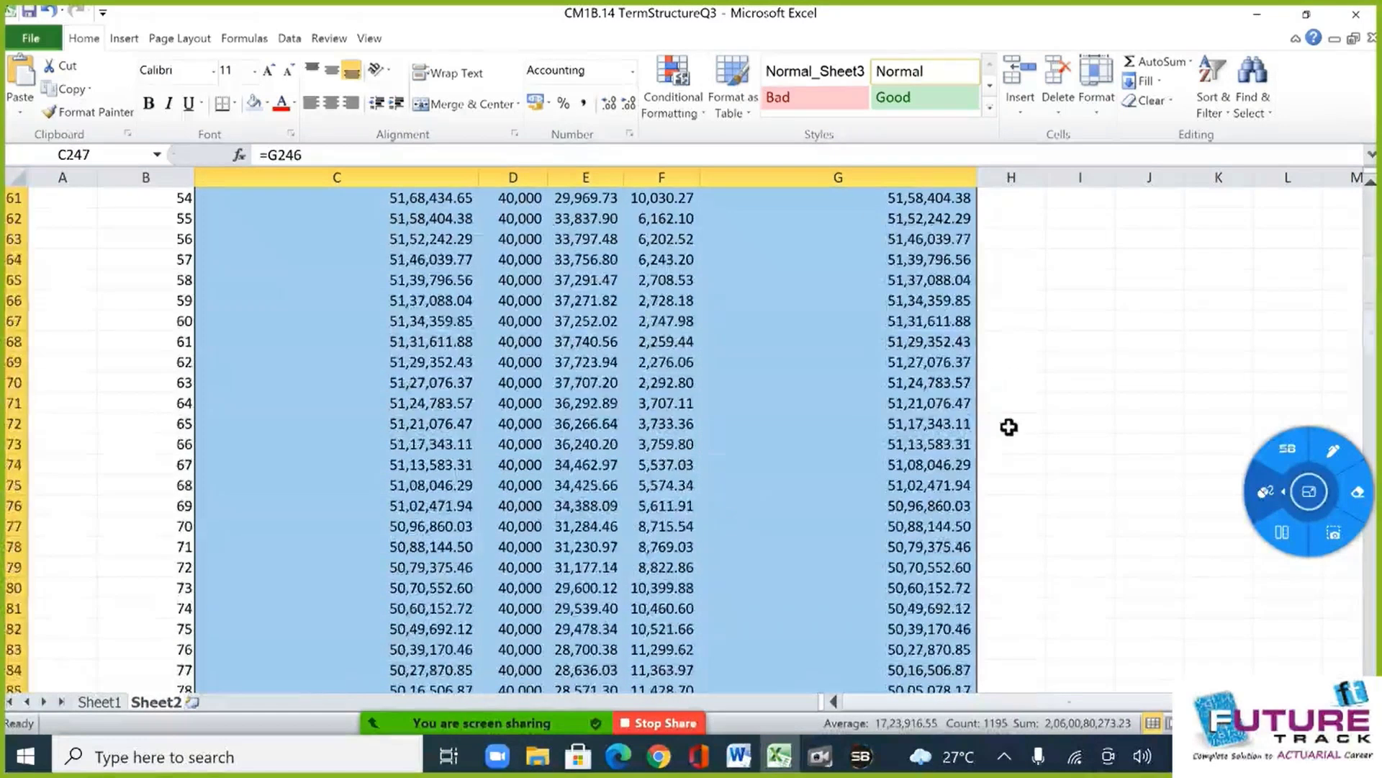
scroll(1007, 428, "down", 20)
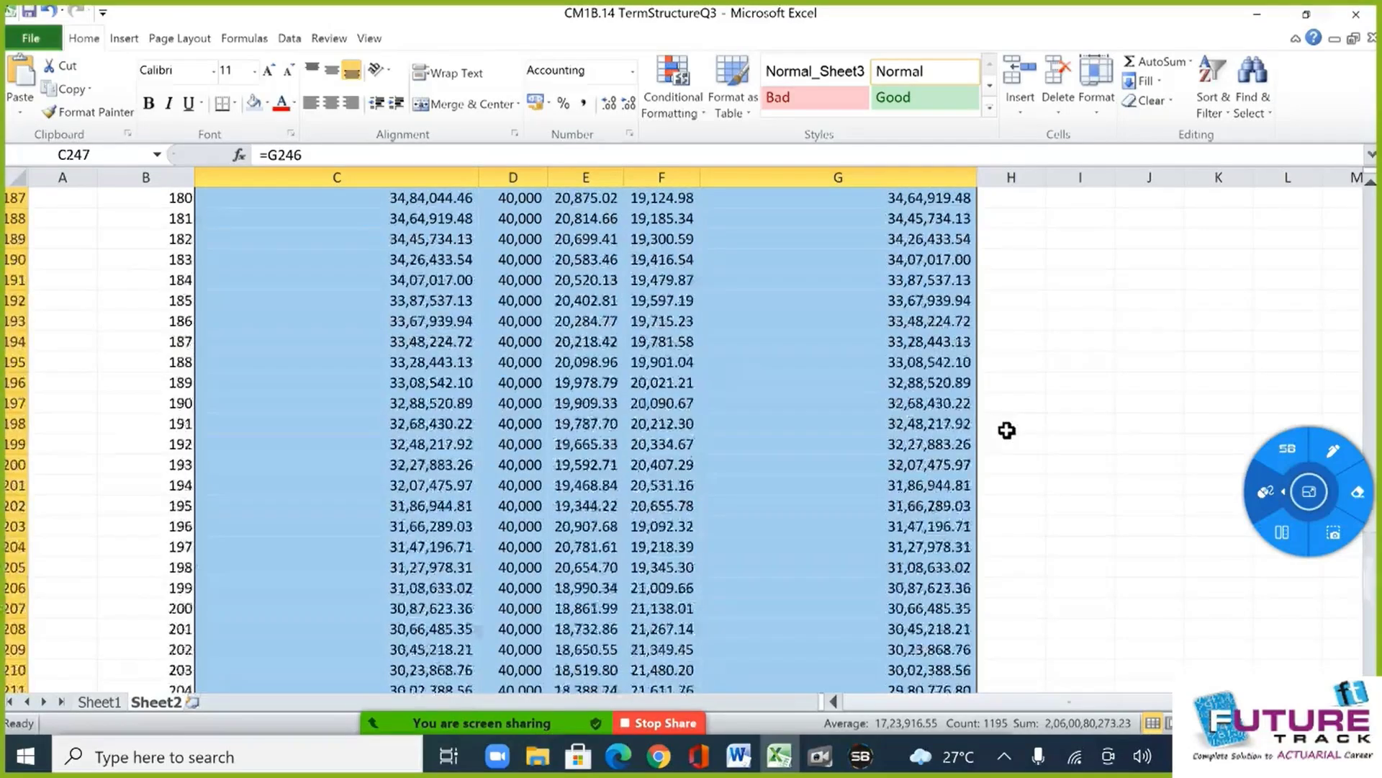
scroll(1005, 425, "down", 20)
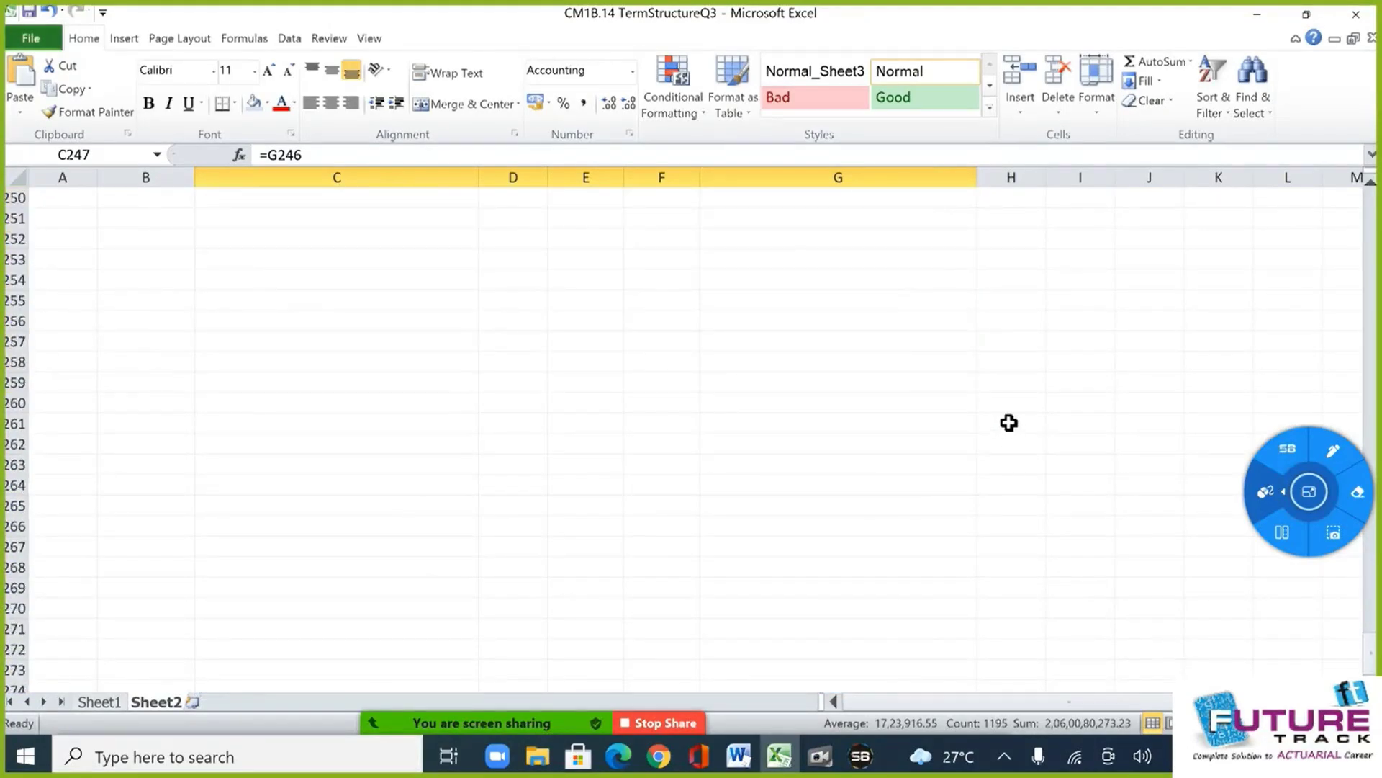
scroll(1025, 521, "up", 20)
left_click(1003, 607)
Use Goal Seek to set the month 240 closing balance in G247 to 0 by changing the EMI in C5.
left_click(933, 566)
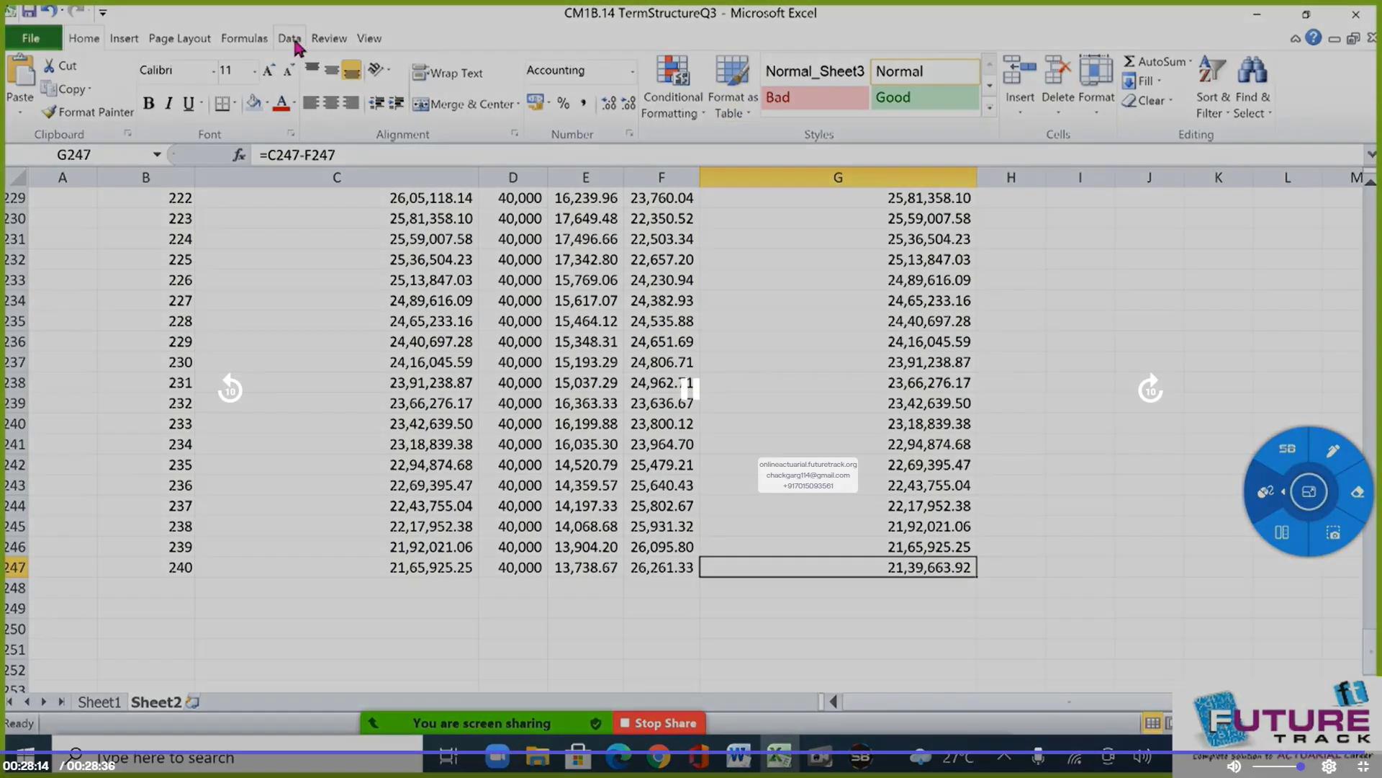
left_click(288, 39)
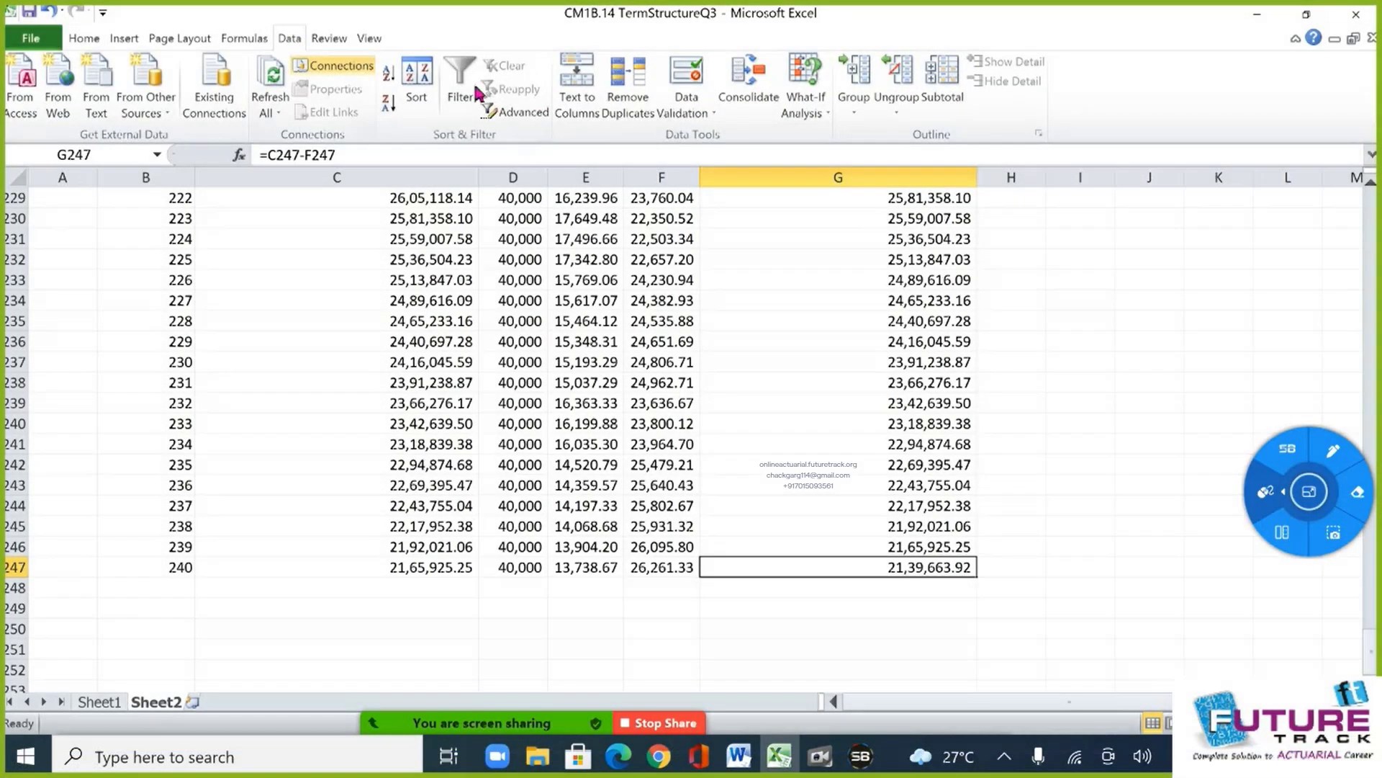
left_click(824, 114)
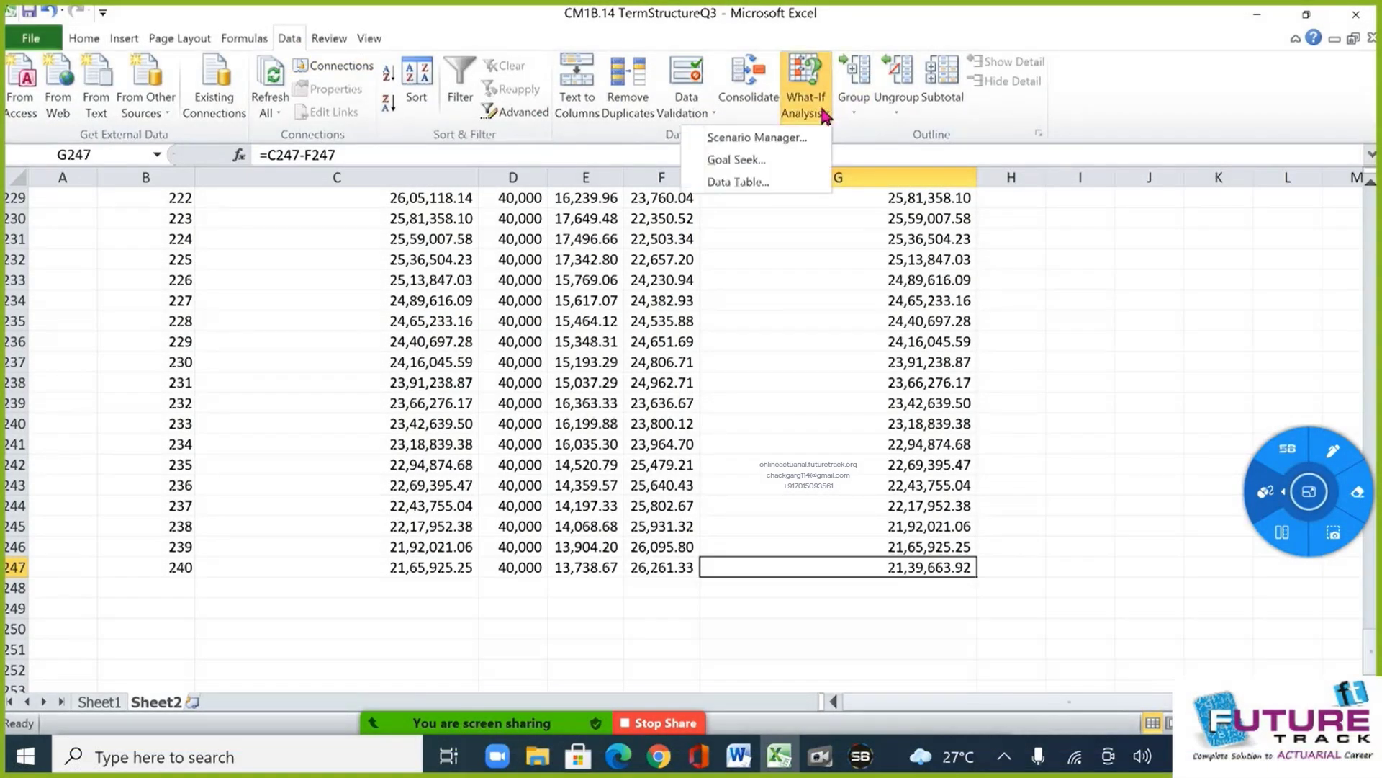
left_click(776, 160)
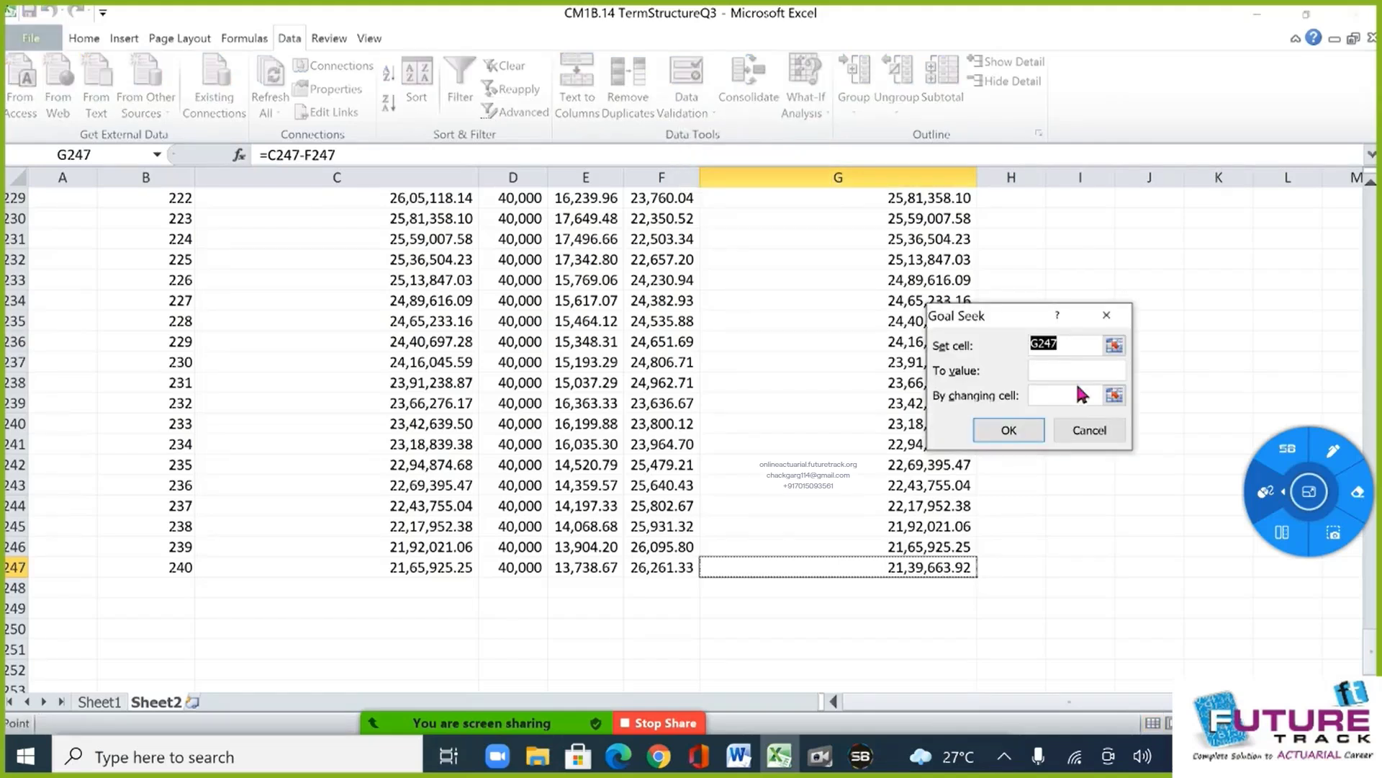
left_click(1043, 367)
type("0")
left_click(1079, 405)
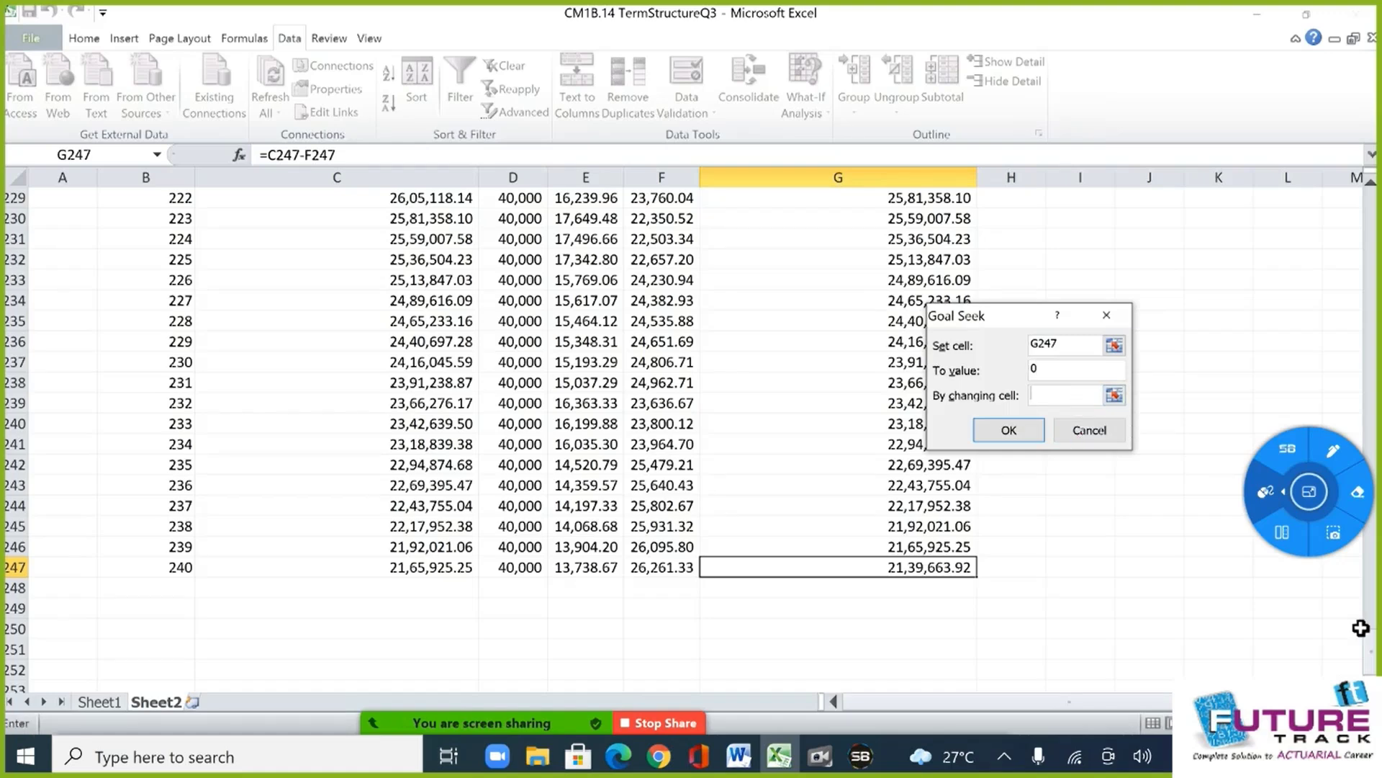
left_click_drag(1372, 671, 1370, 215)
left_click(379, 287)
left_click(1008, 430)
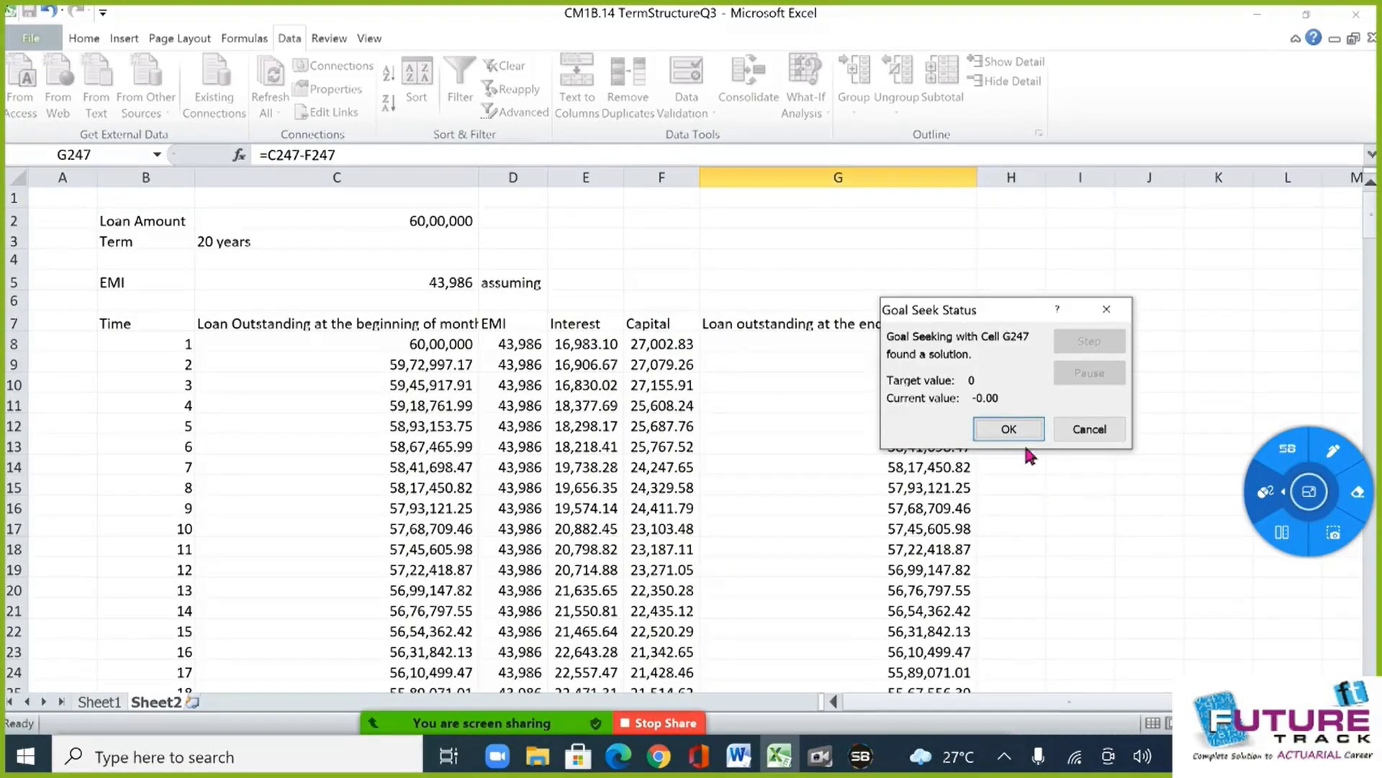
key("Return")
left_click(422, 281)
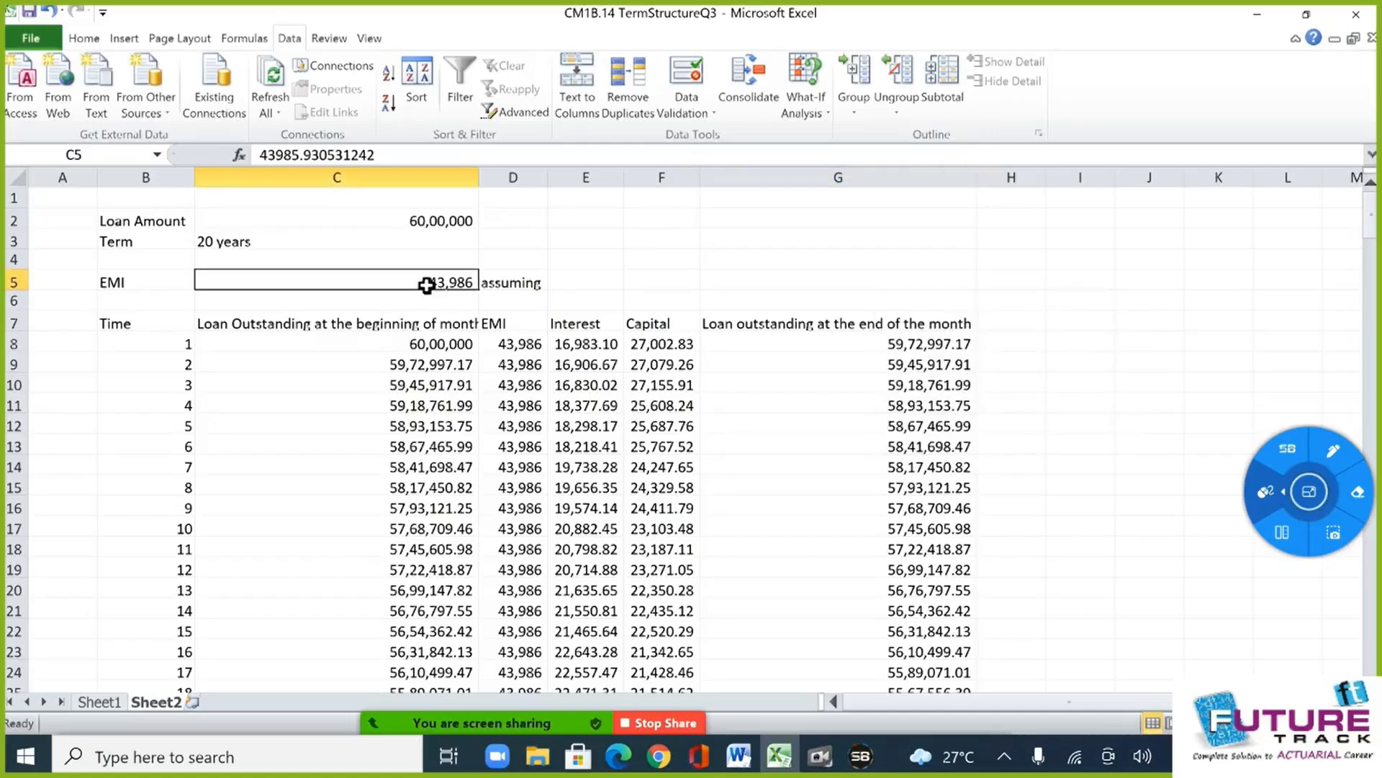
left_click(85, 39)
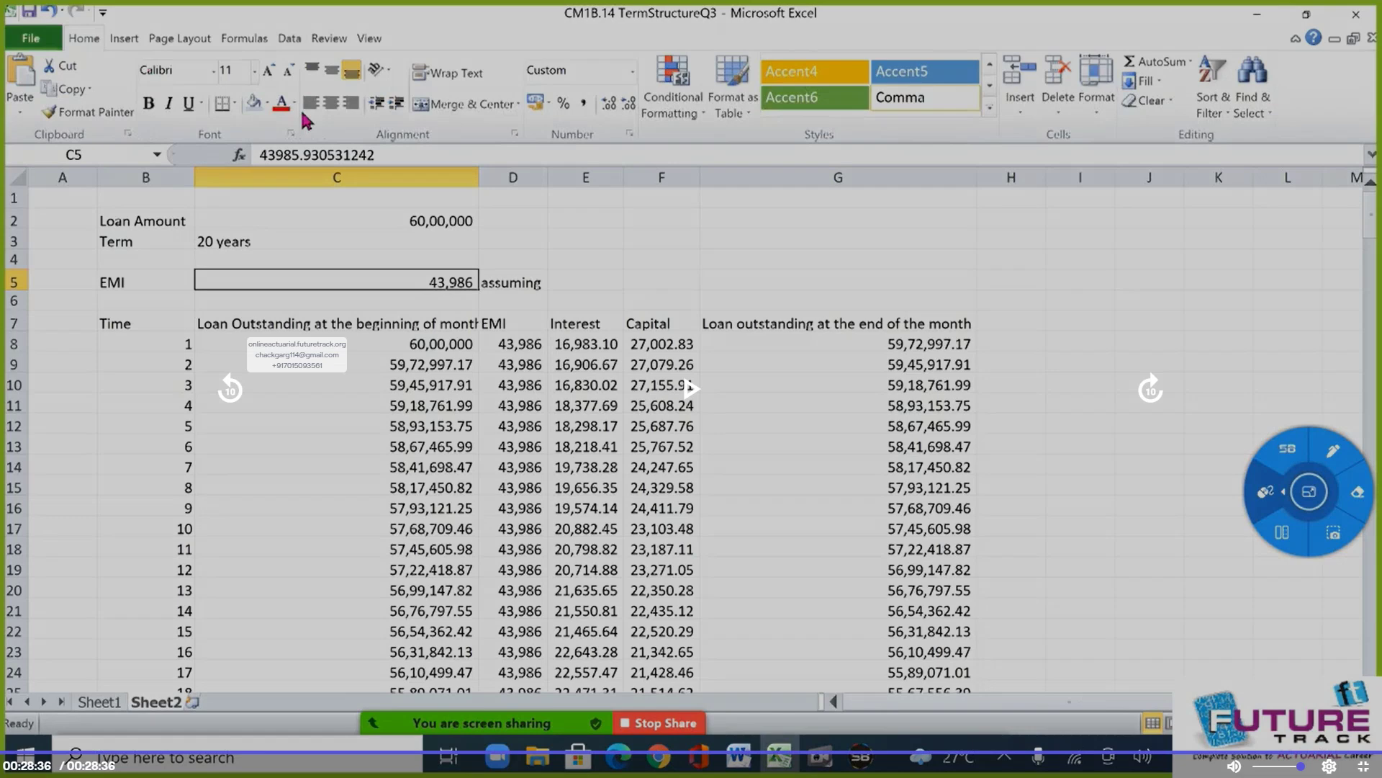
key("alt+Tab")
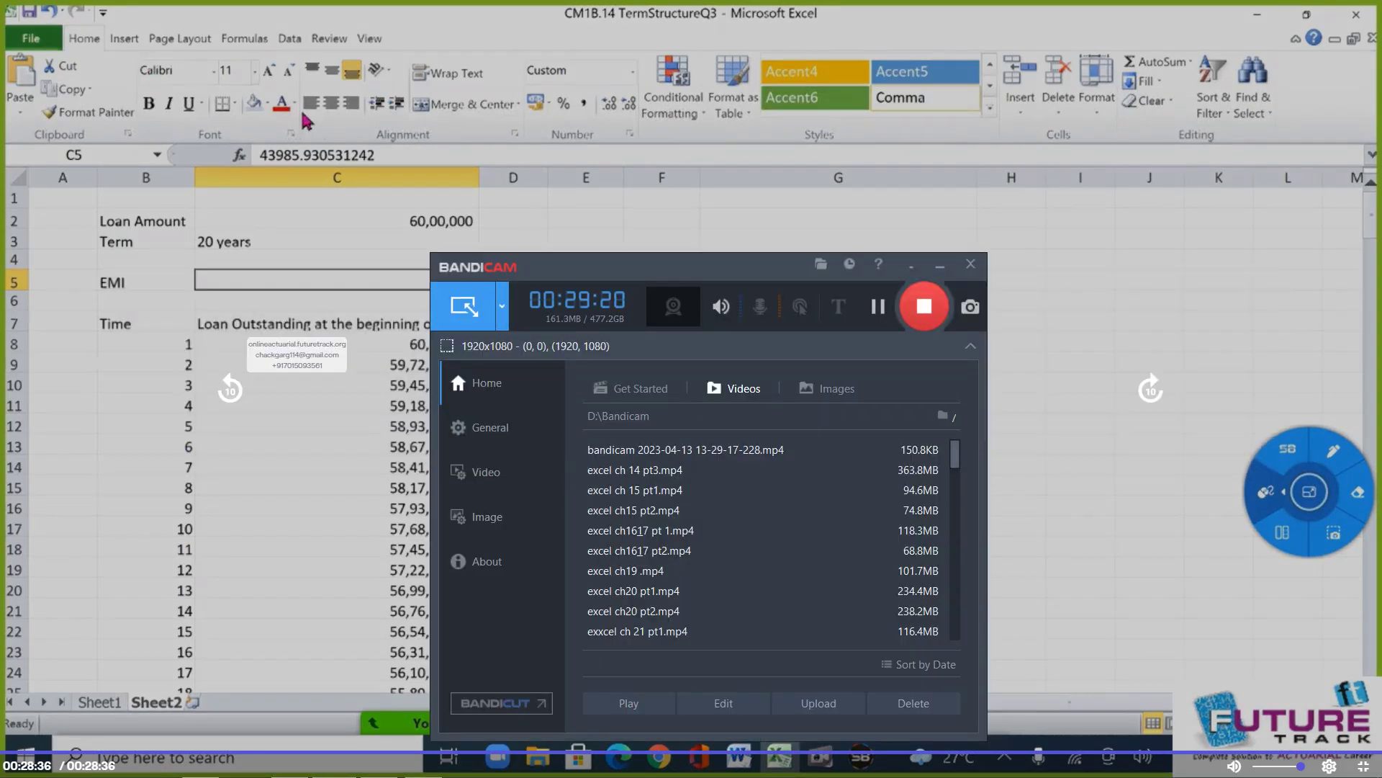